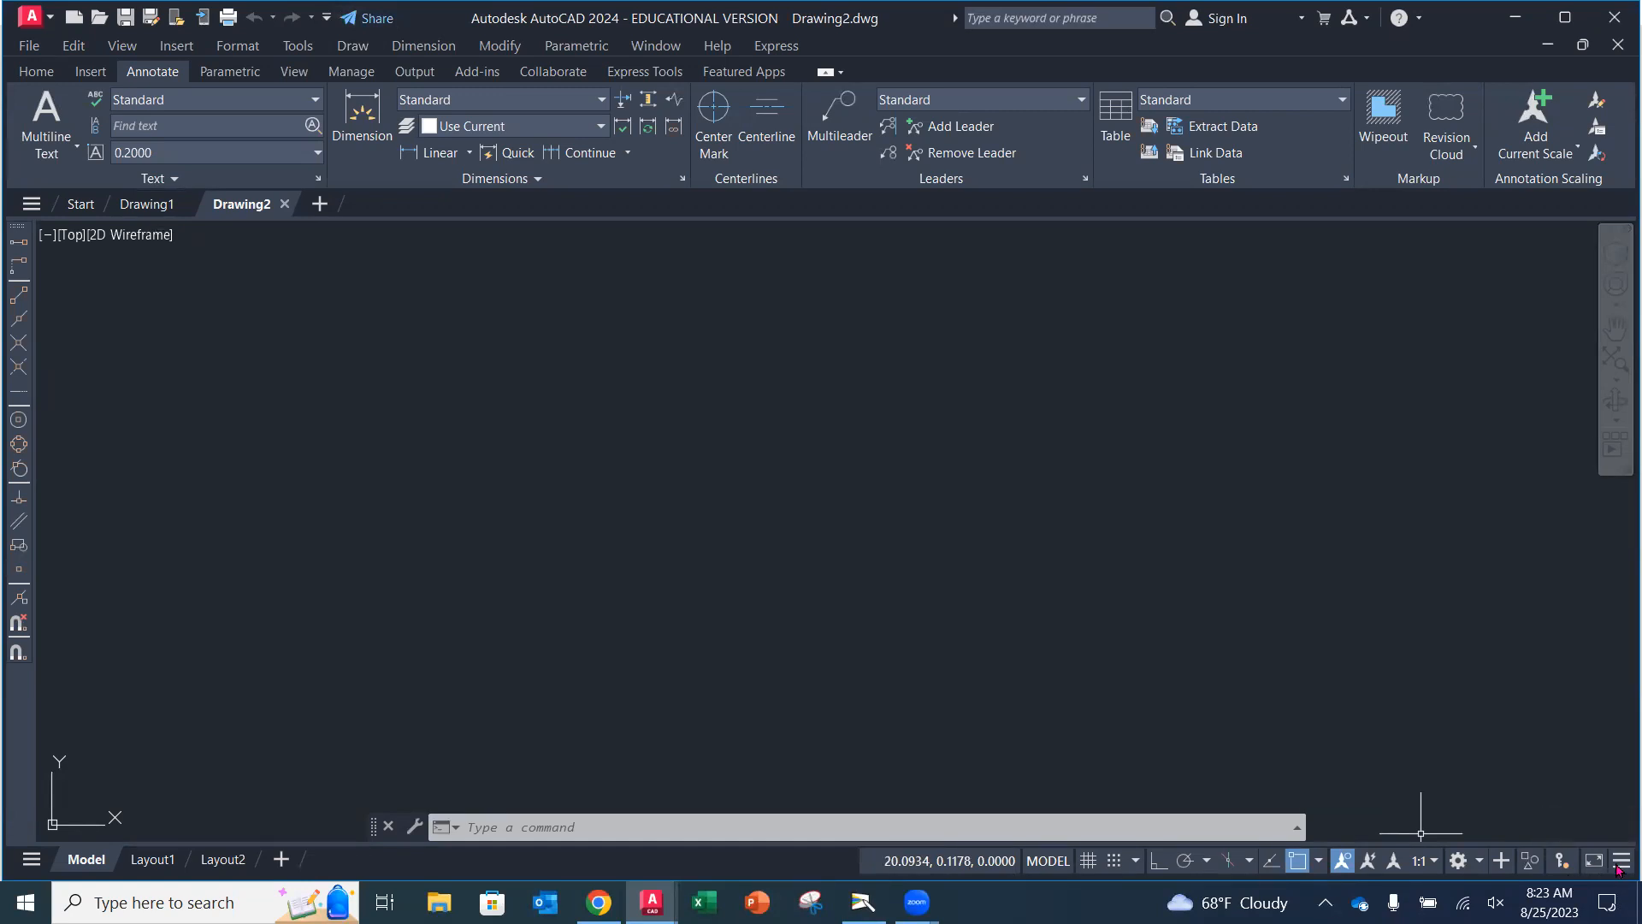
{"action": "left_click", "coordinate": [1621, 861]}
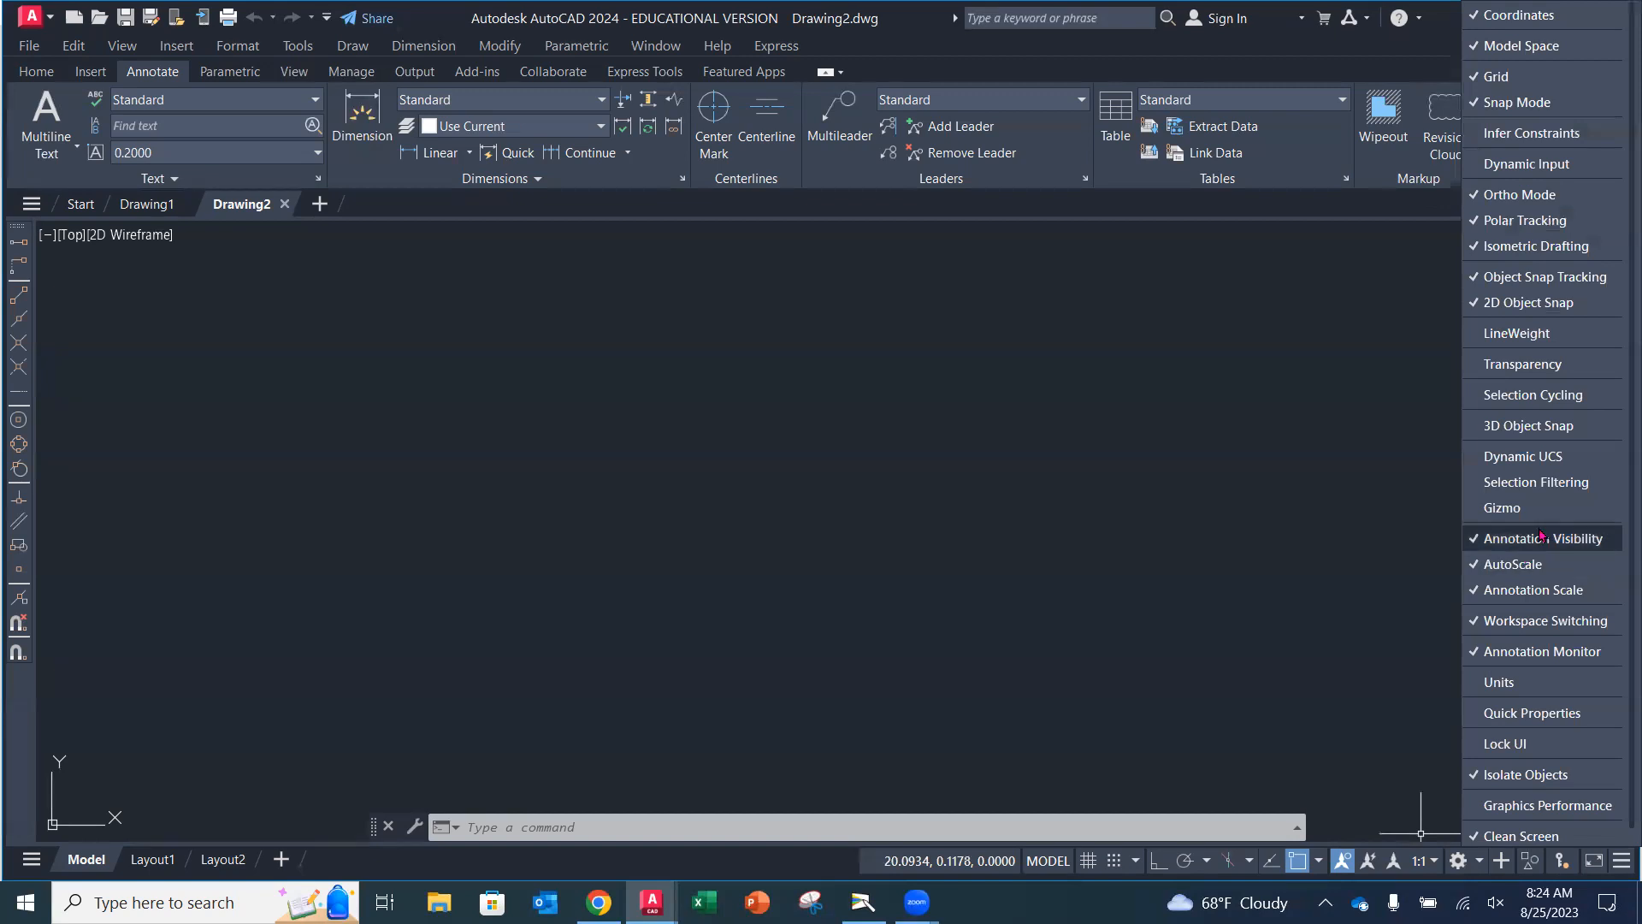
{"action": "left_click", "coordinate": [1352, 396]}
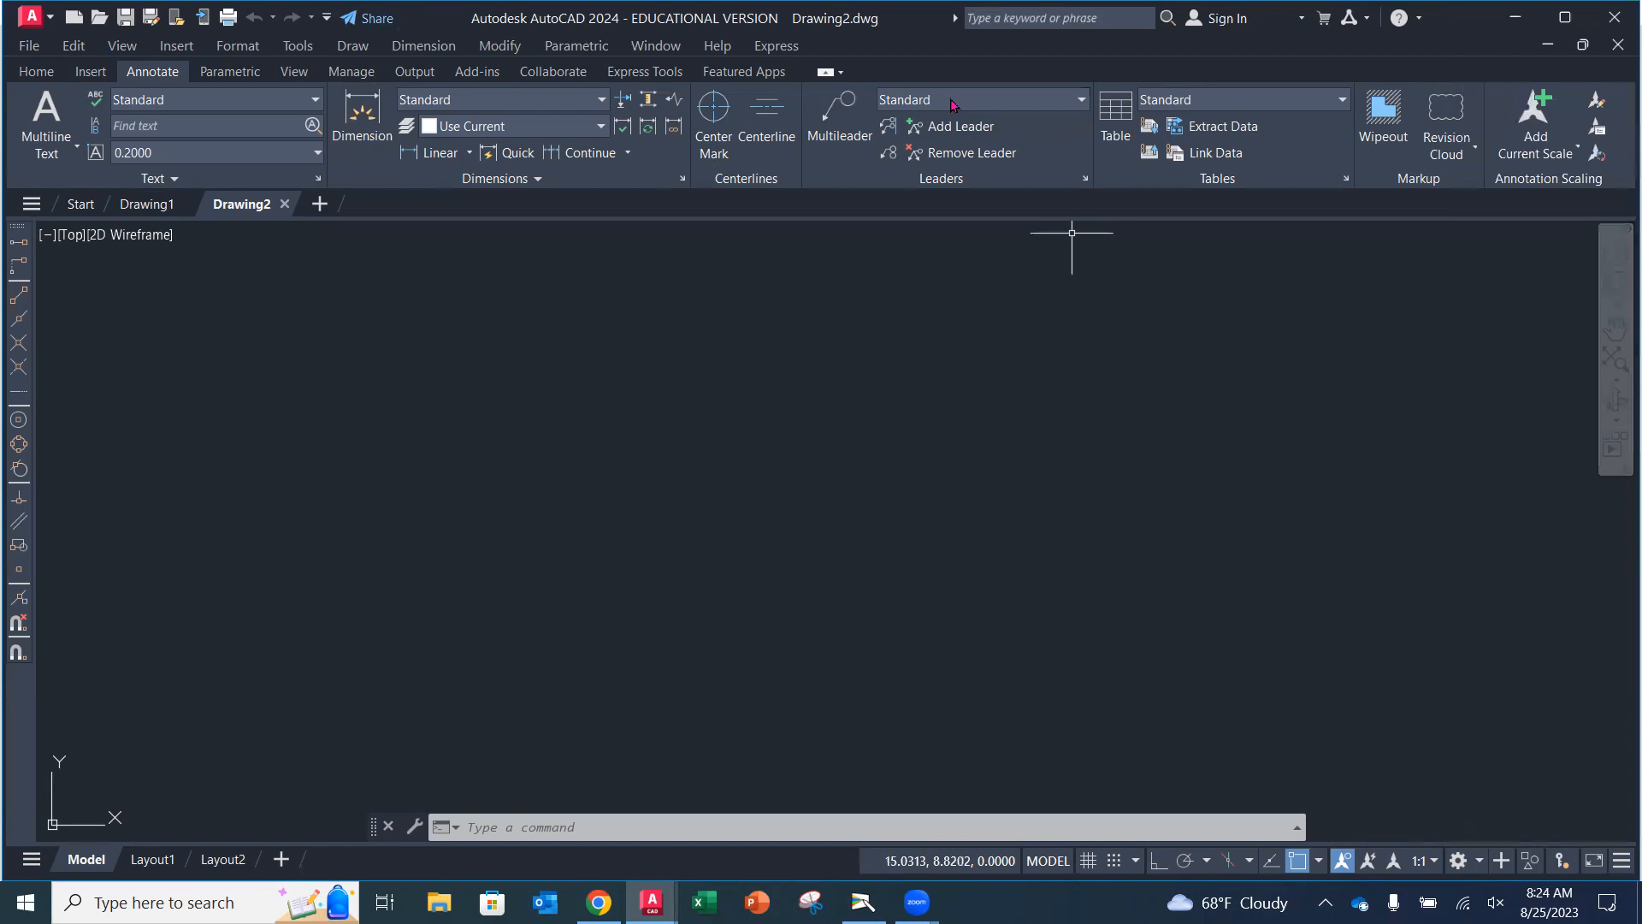
{"action": "left_click", "coordinate": [309, 48]}
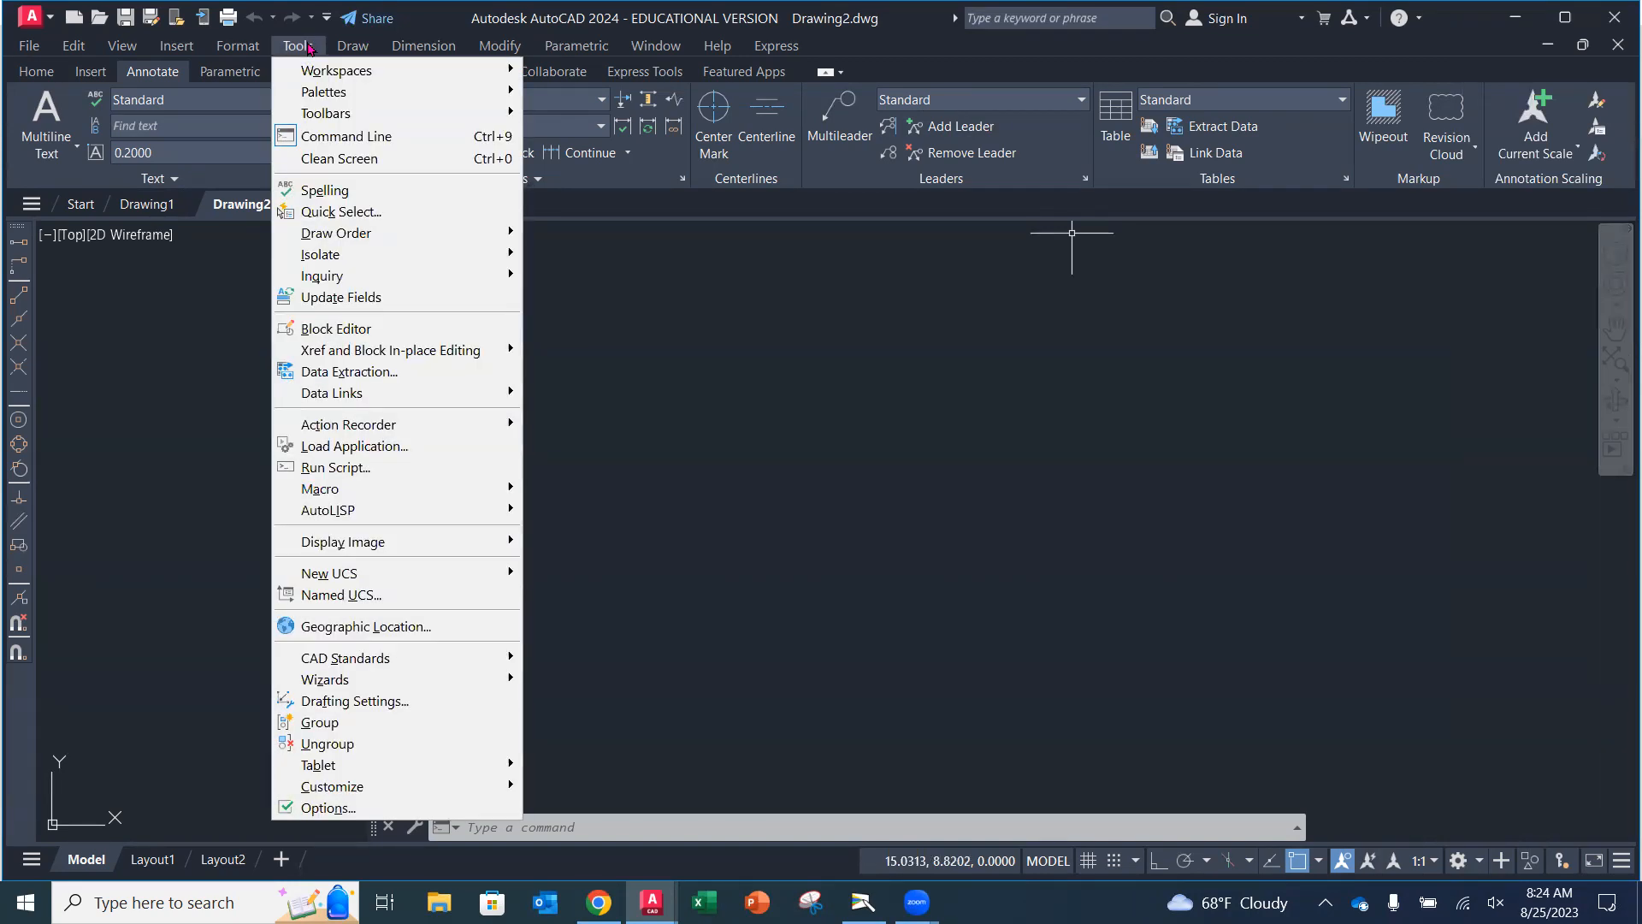
{"action": "mouse_move", "coordinate": [345, 115]}
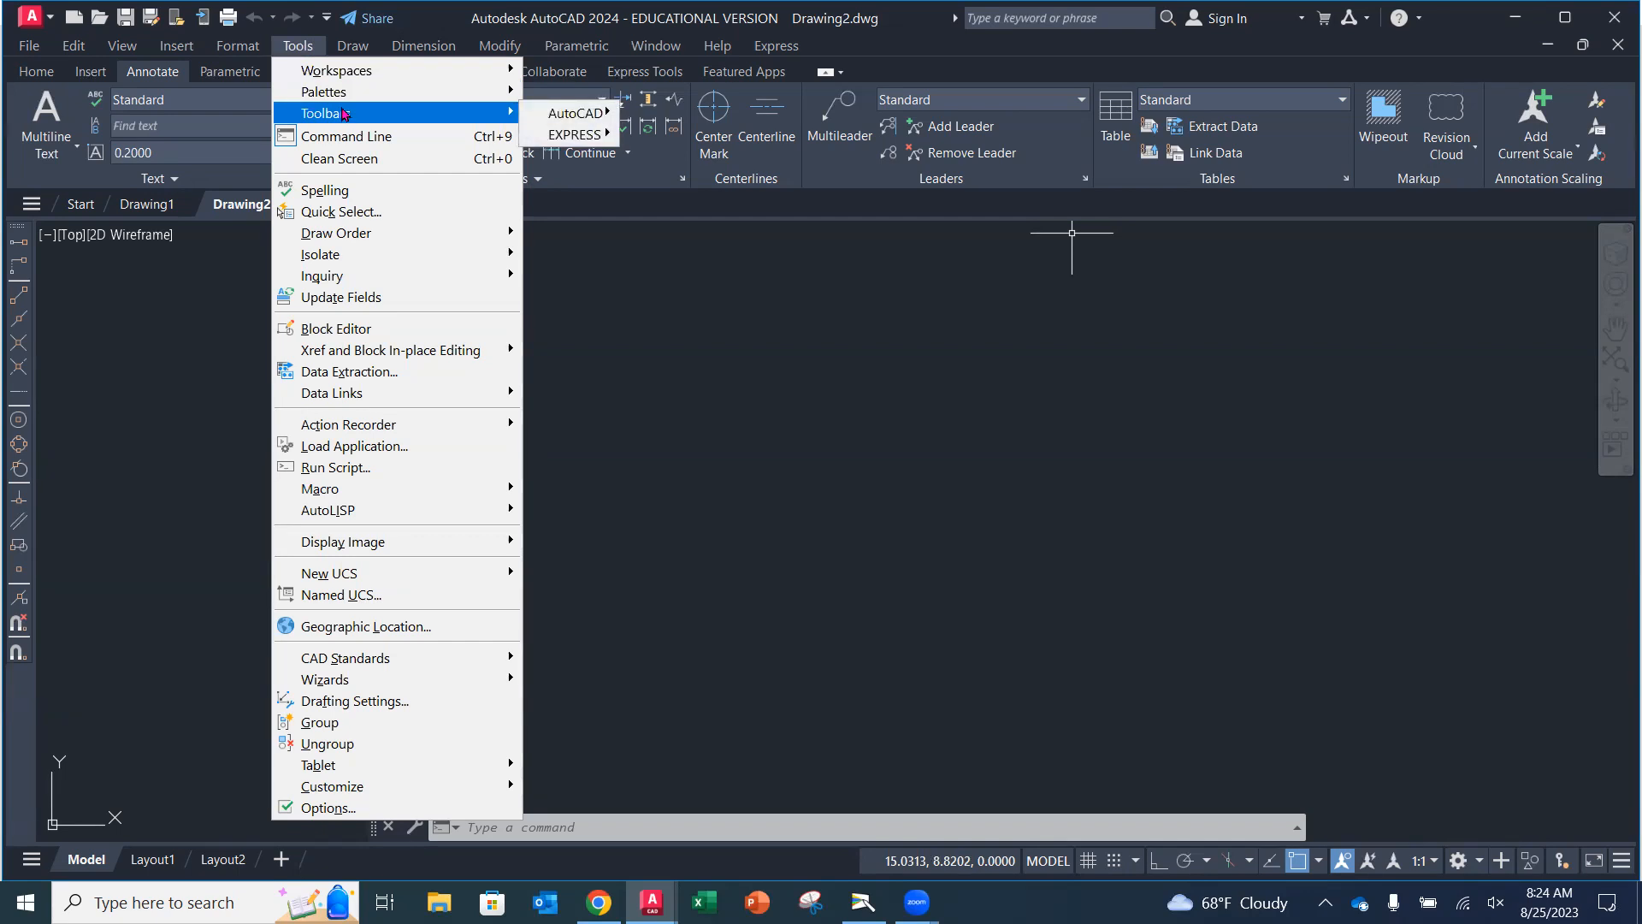
{"action": "mouse_move", "coordinate": [550, 119]}
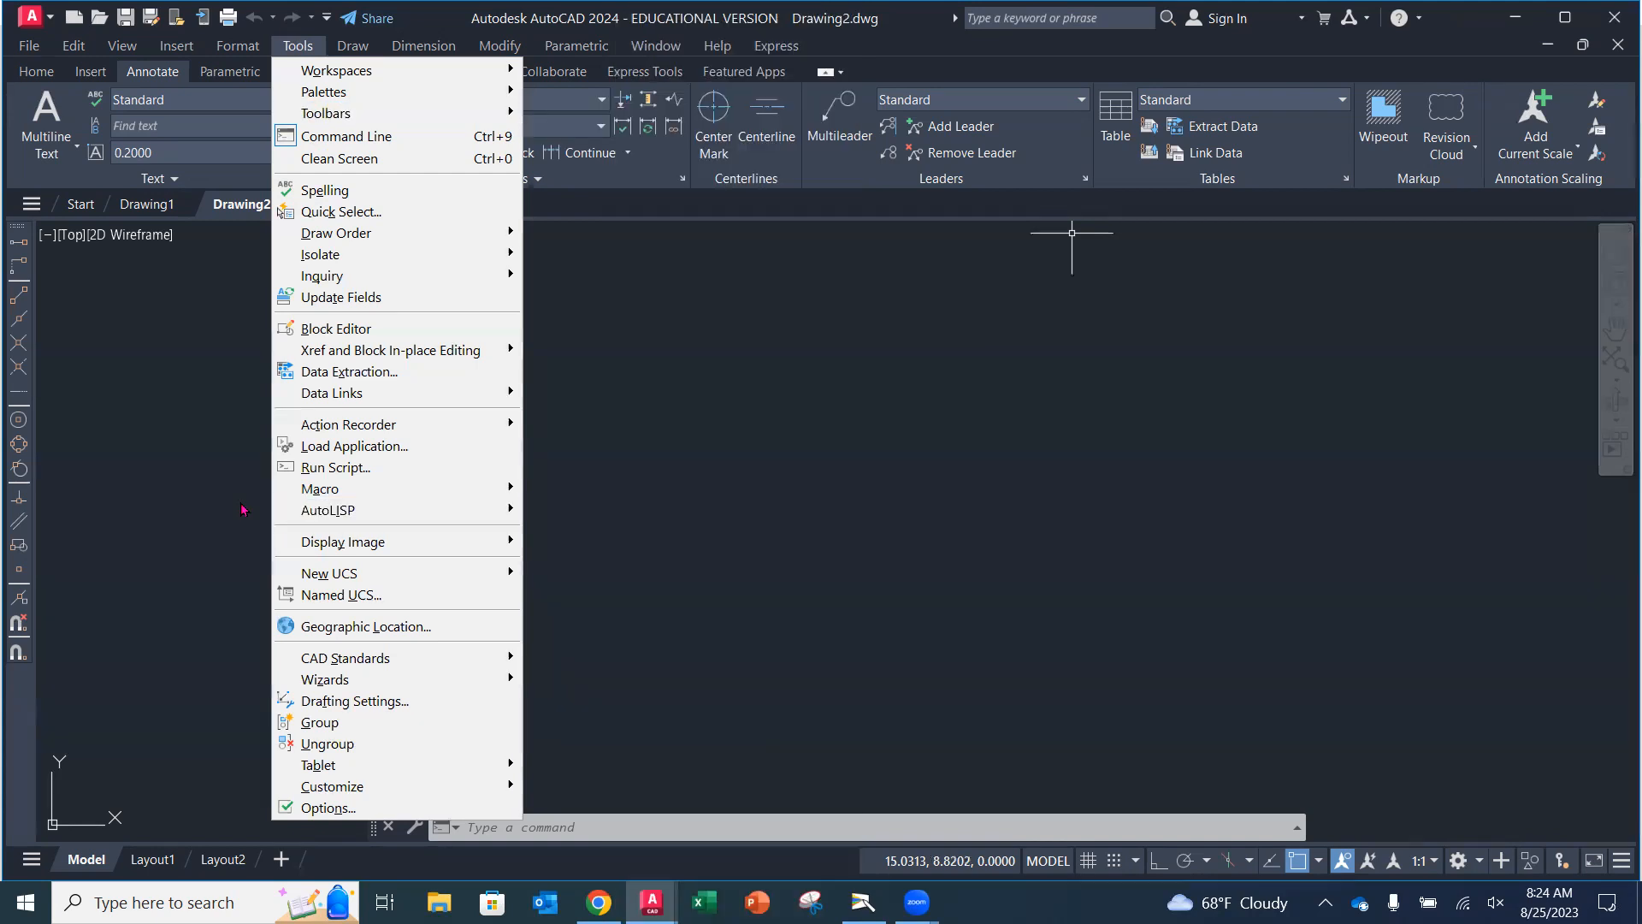
{"action": "left_click", "coordinate": [207, 499]}
{"action": "key", "text": "Escape"}
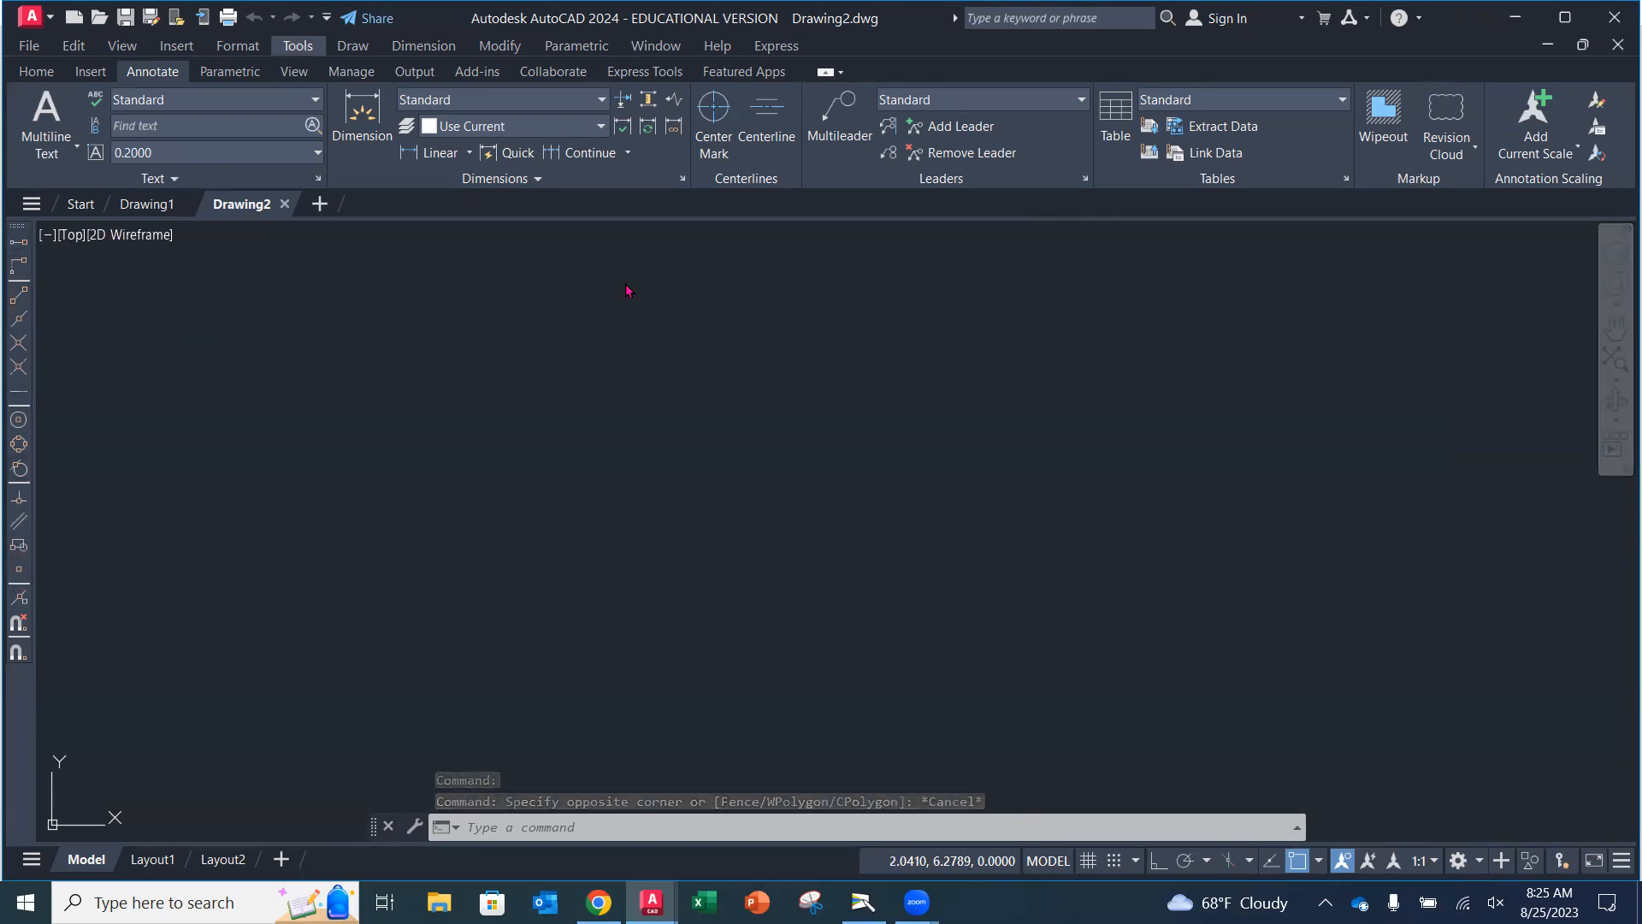
Switch to the document camera view to examine the Rocker-Arm Design figure in the textbook.
{"action": "left_click", "coordinate": [916, 902]}
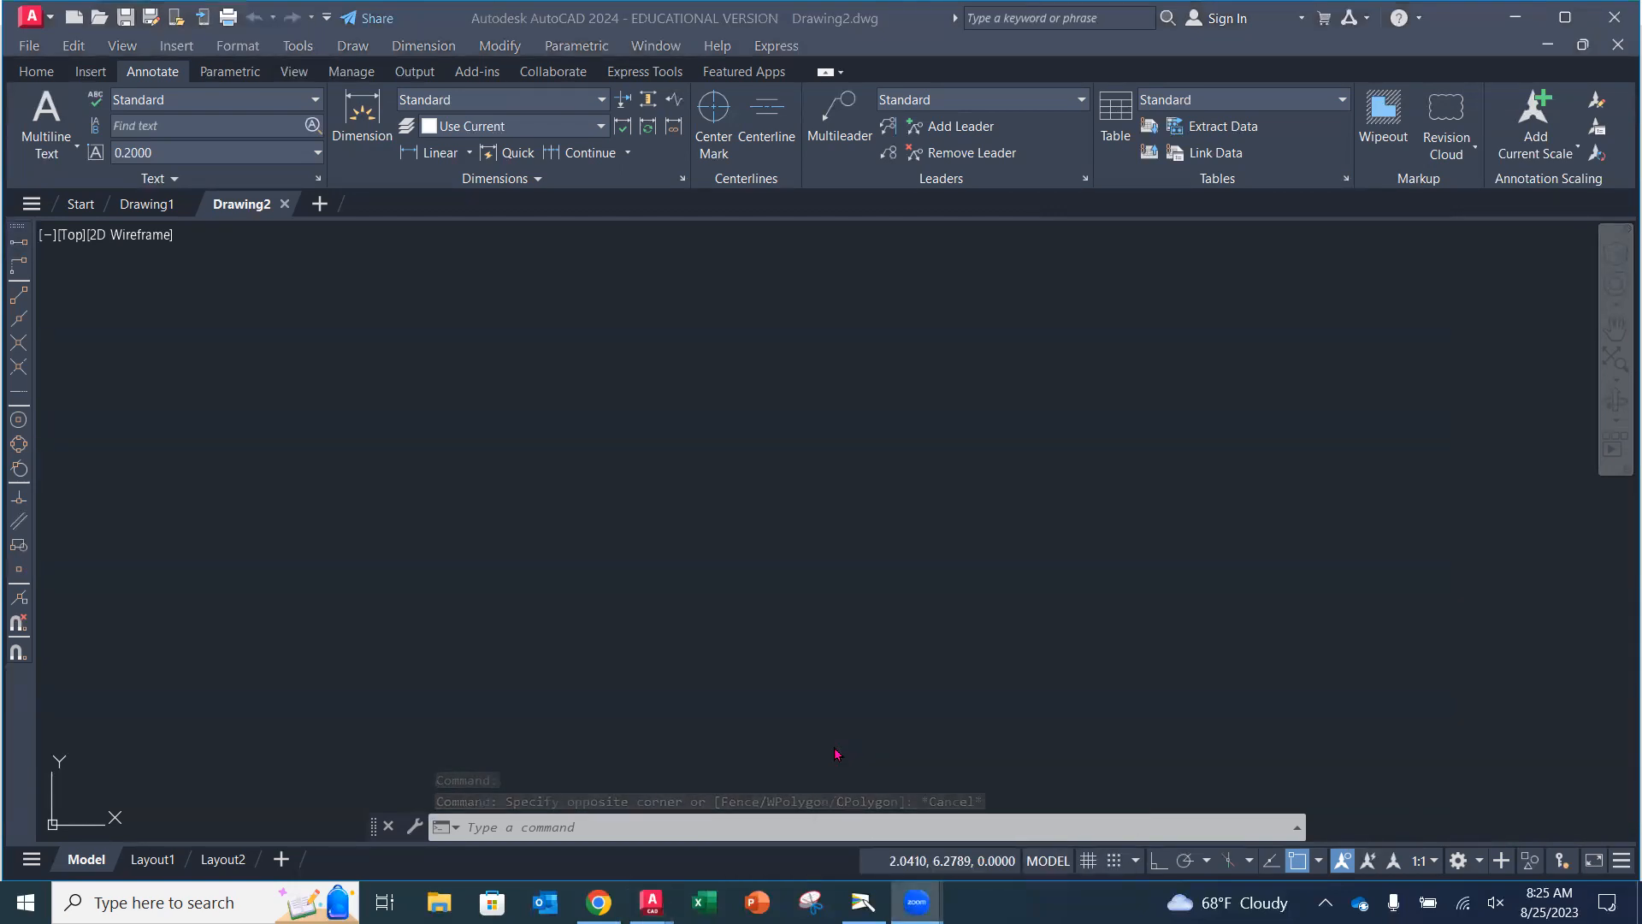
{"action": "left_click", "coordinate": [1312, 608]}
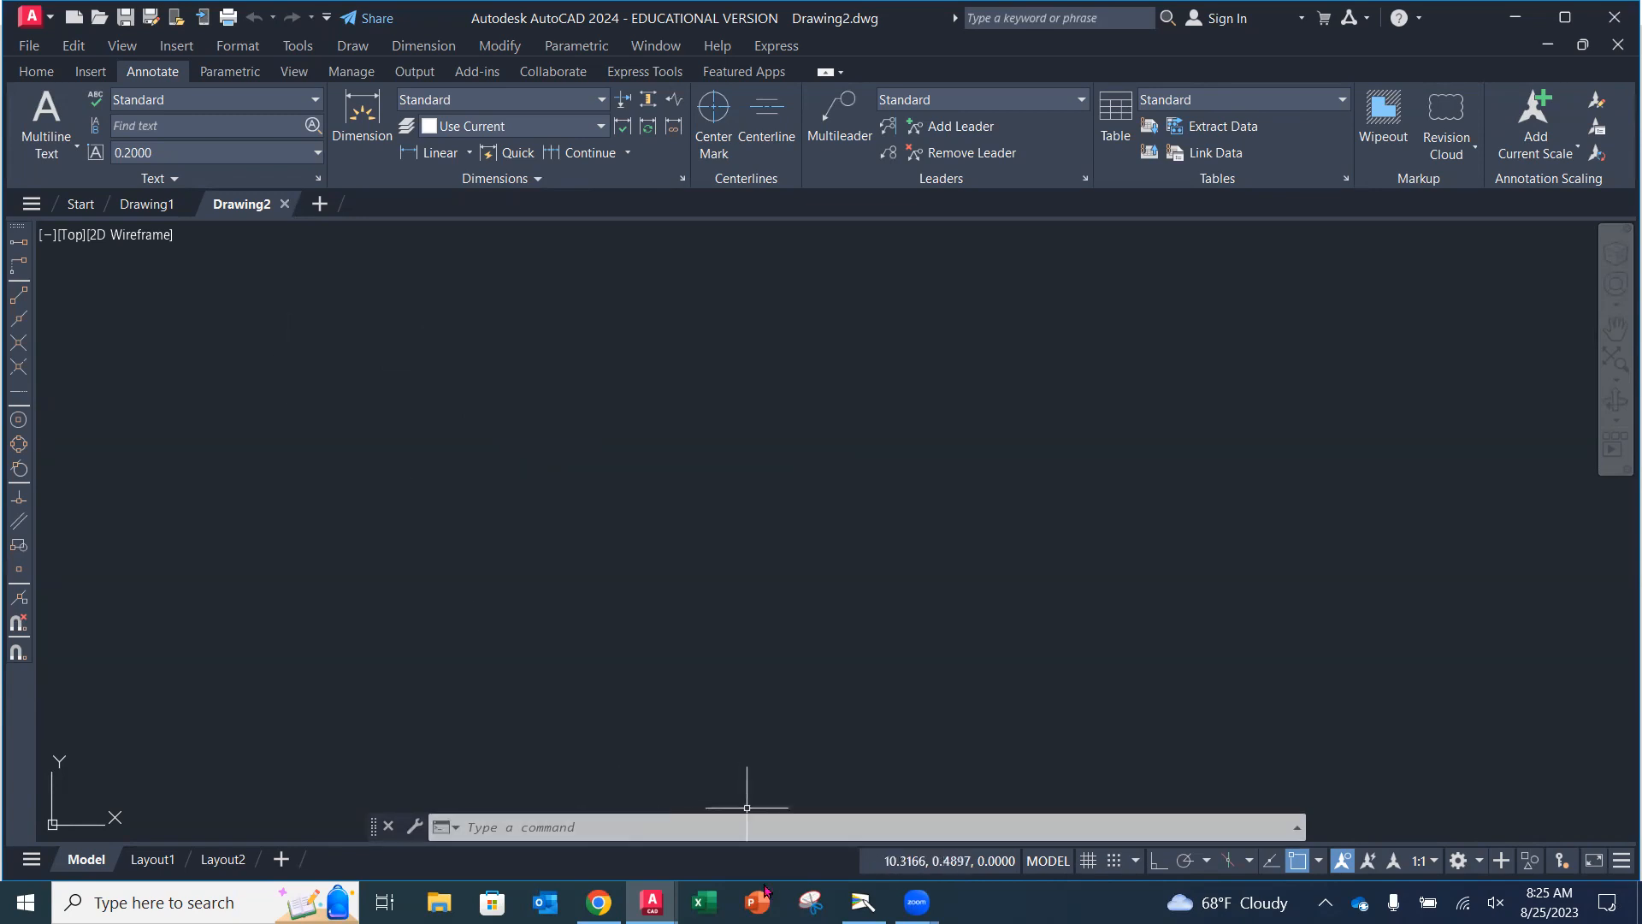
{"action": "left_click", "coordinate": [863, 901]}
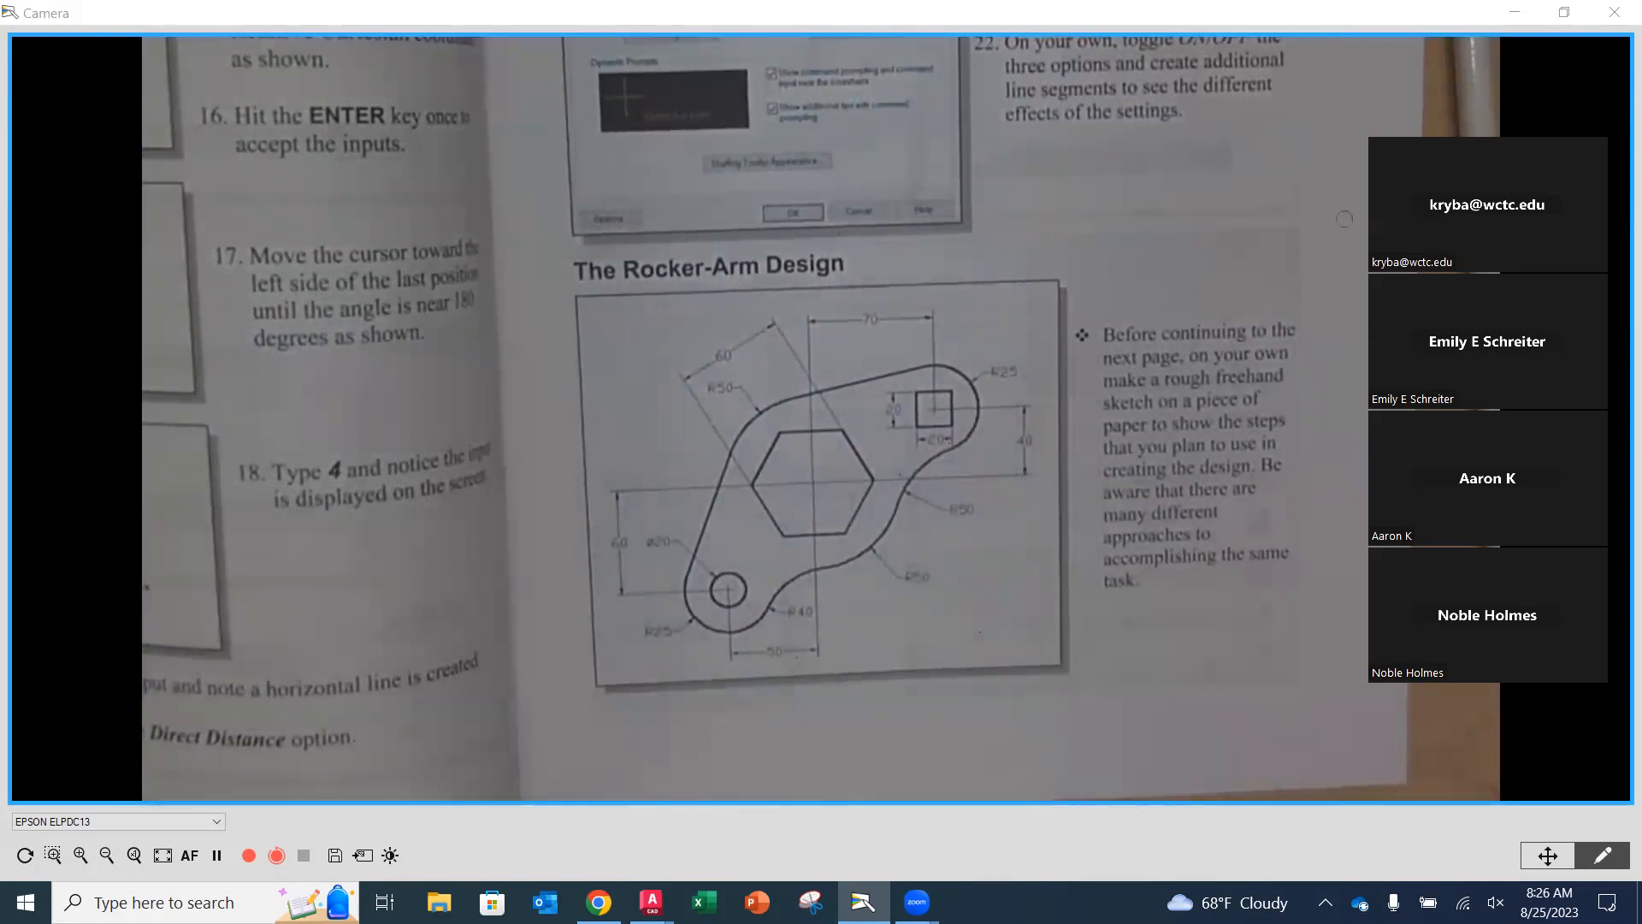
{"action": "left_click", "coordinate": [1551, 117]}
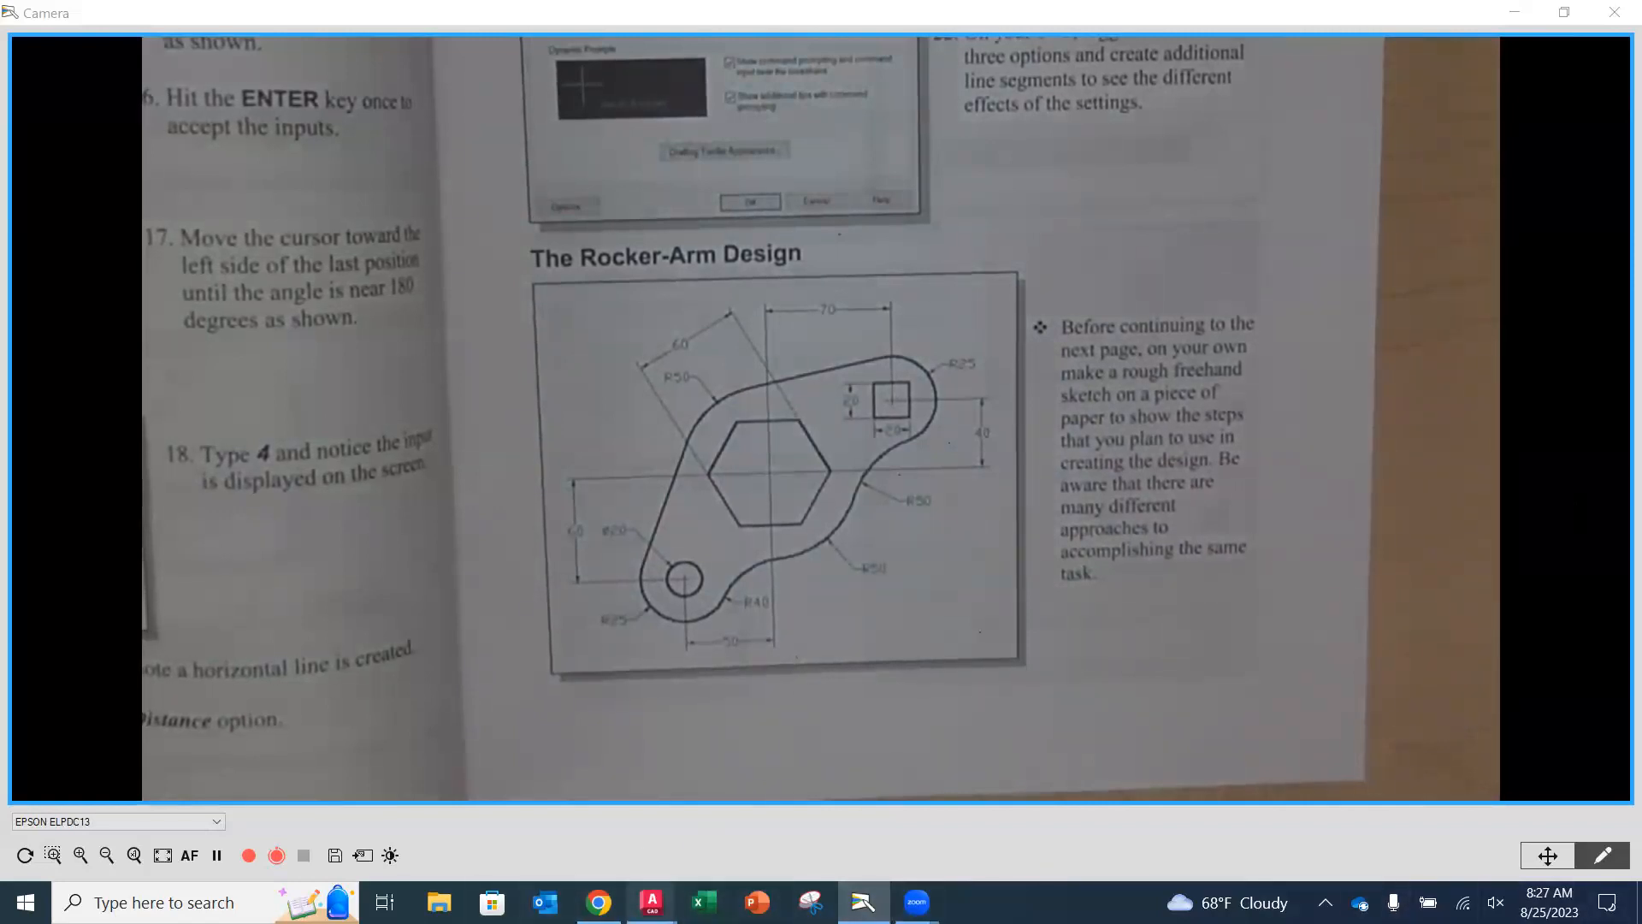
Return to Drawing2 and draw a circle centered at 0,0 with a radius of 50.
{"action": "mouse_move", "coordinate": [651, 901]}
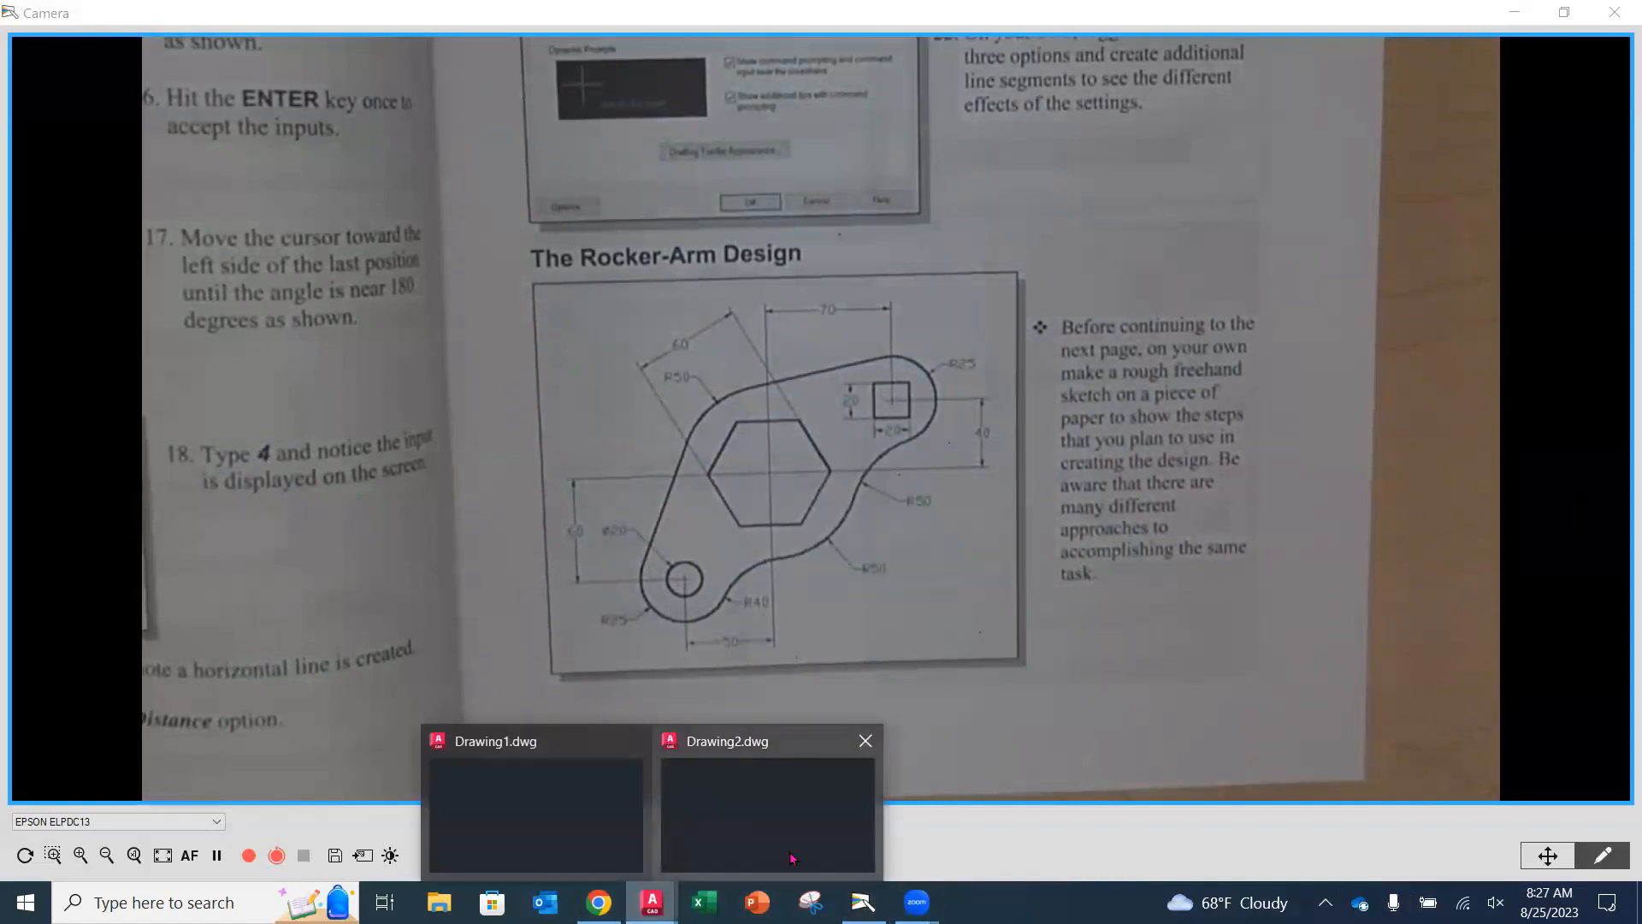
{"action": "left_click", "coordinate": [749, 828]}
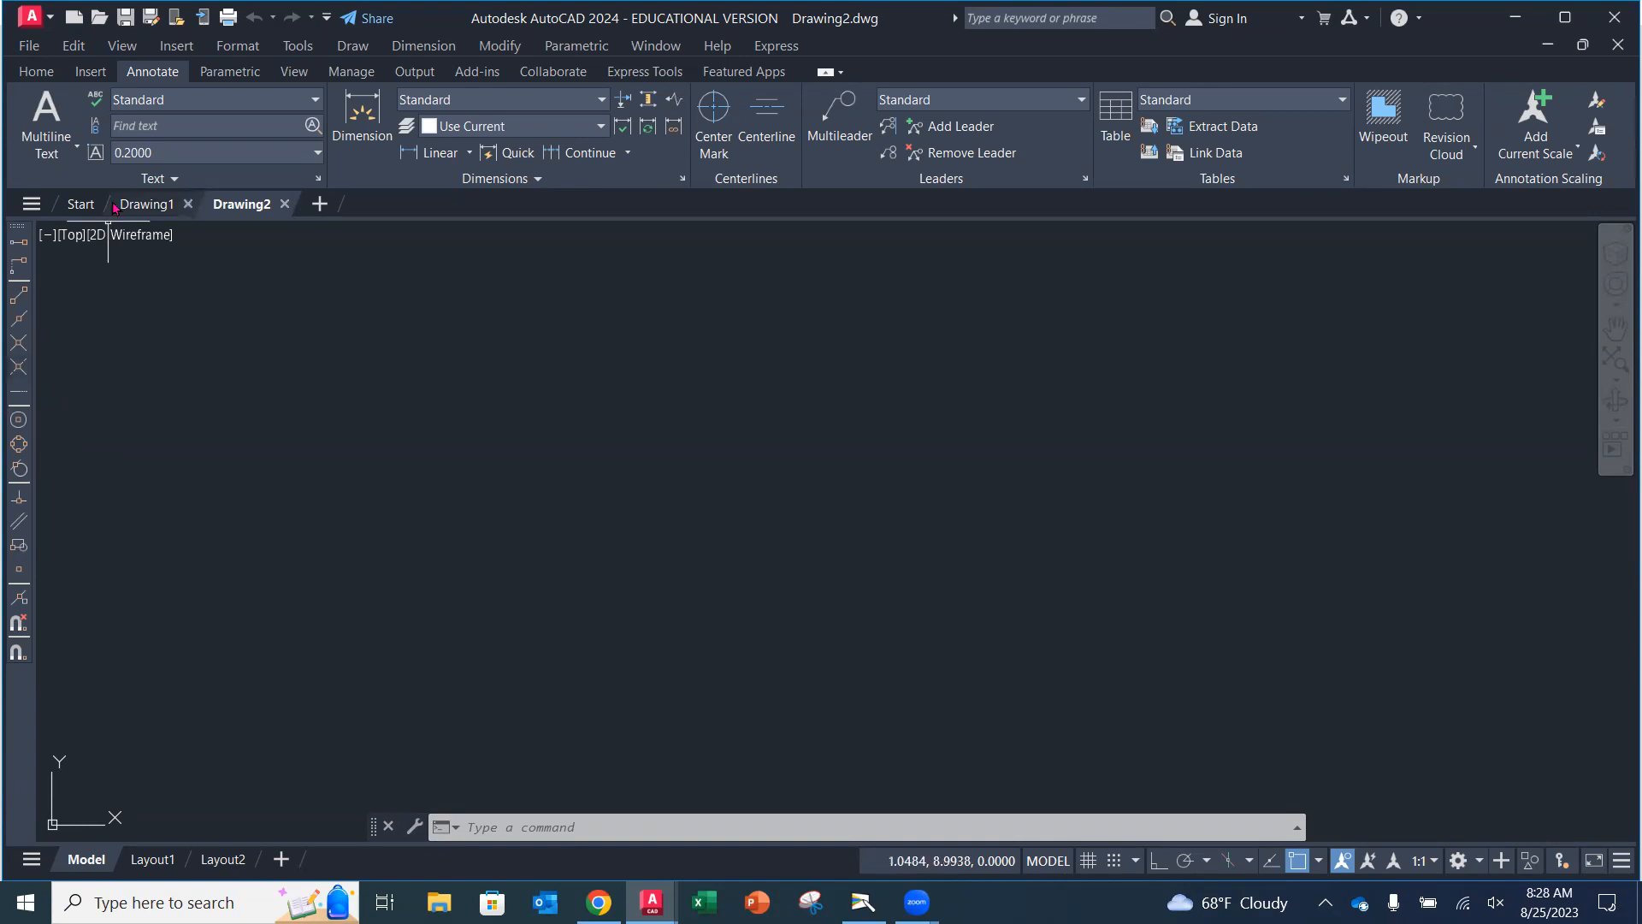
{"action": "left_click", "coordinate": [47, 71]}
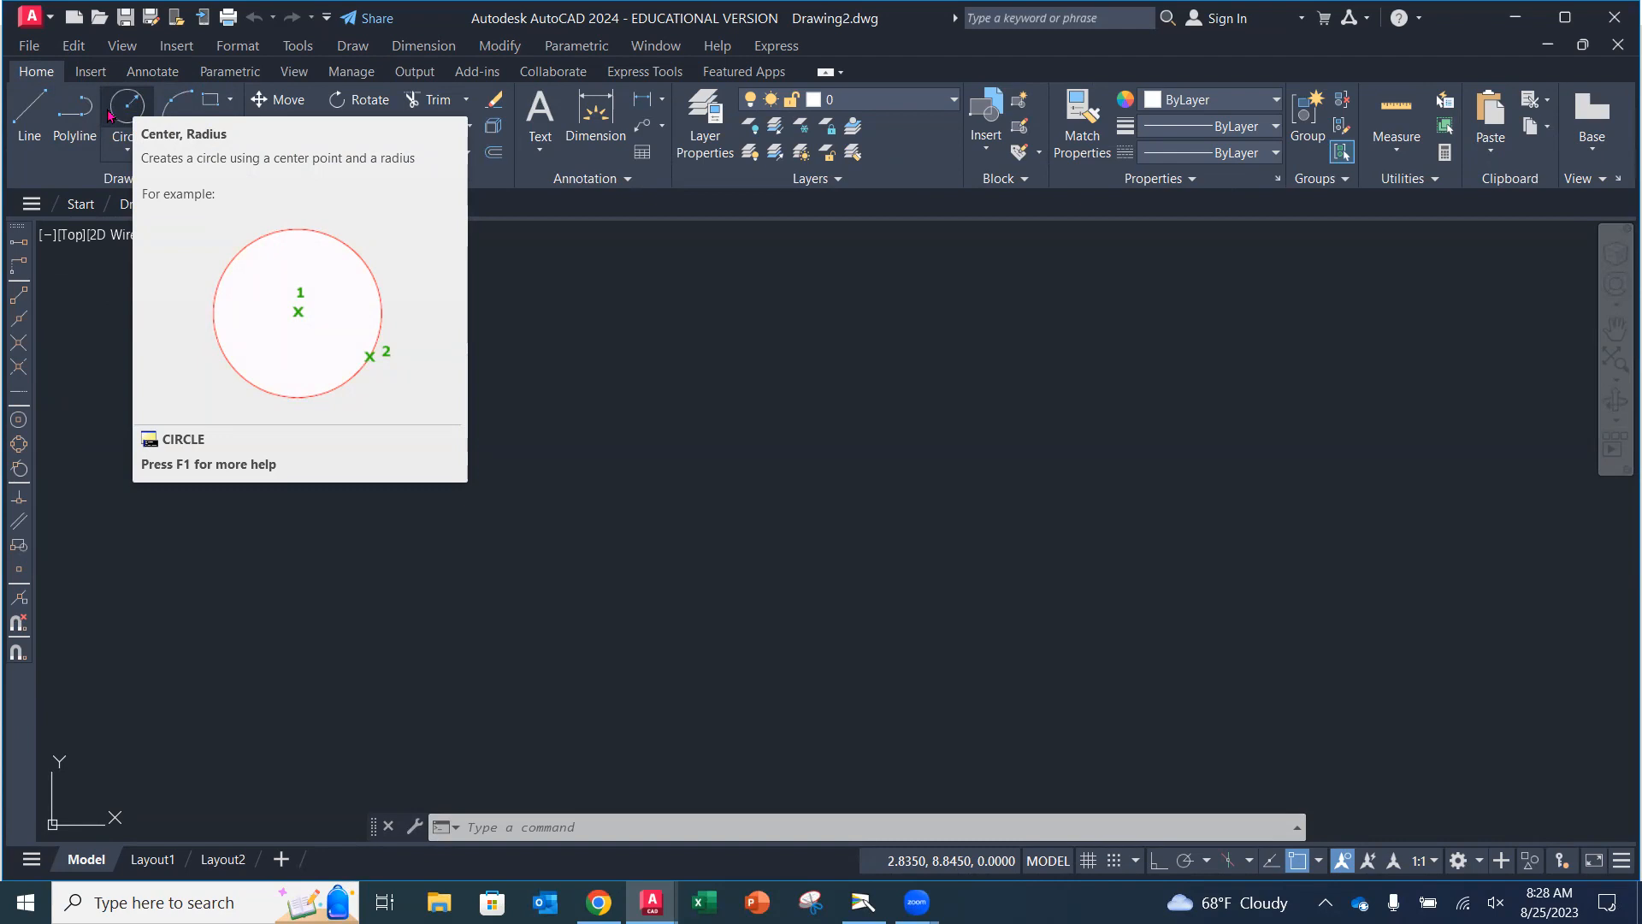
{"action": "left_click", "coordinate": [127, 153]}
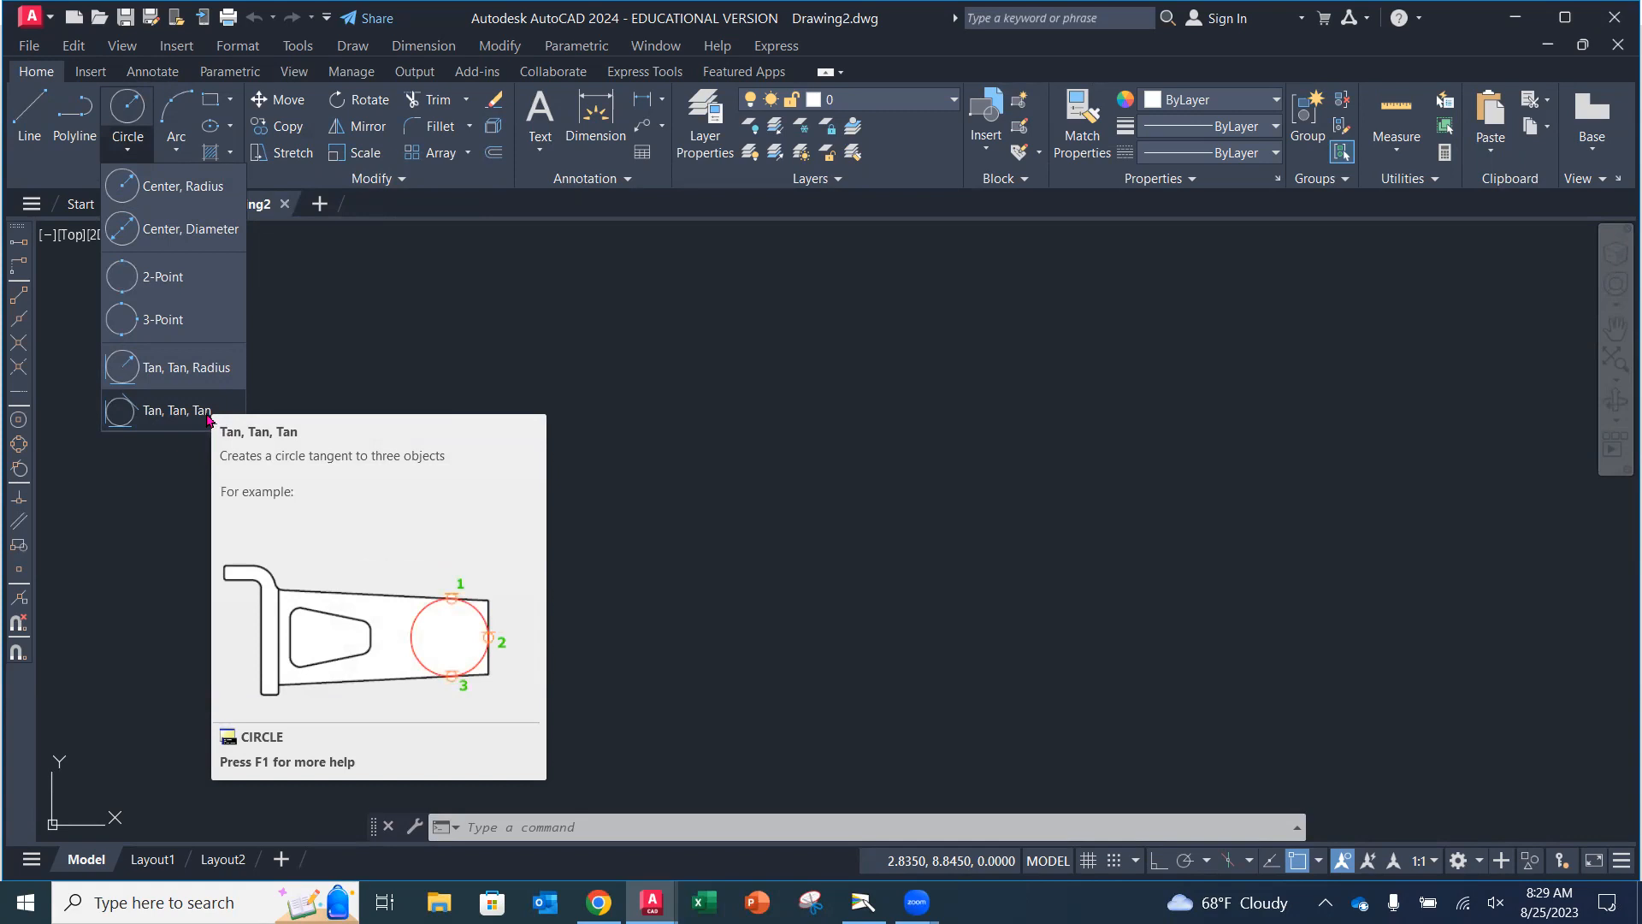
{"action": "left_click", "coordinate": [205, 192]}
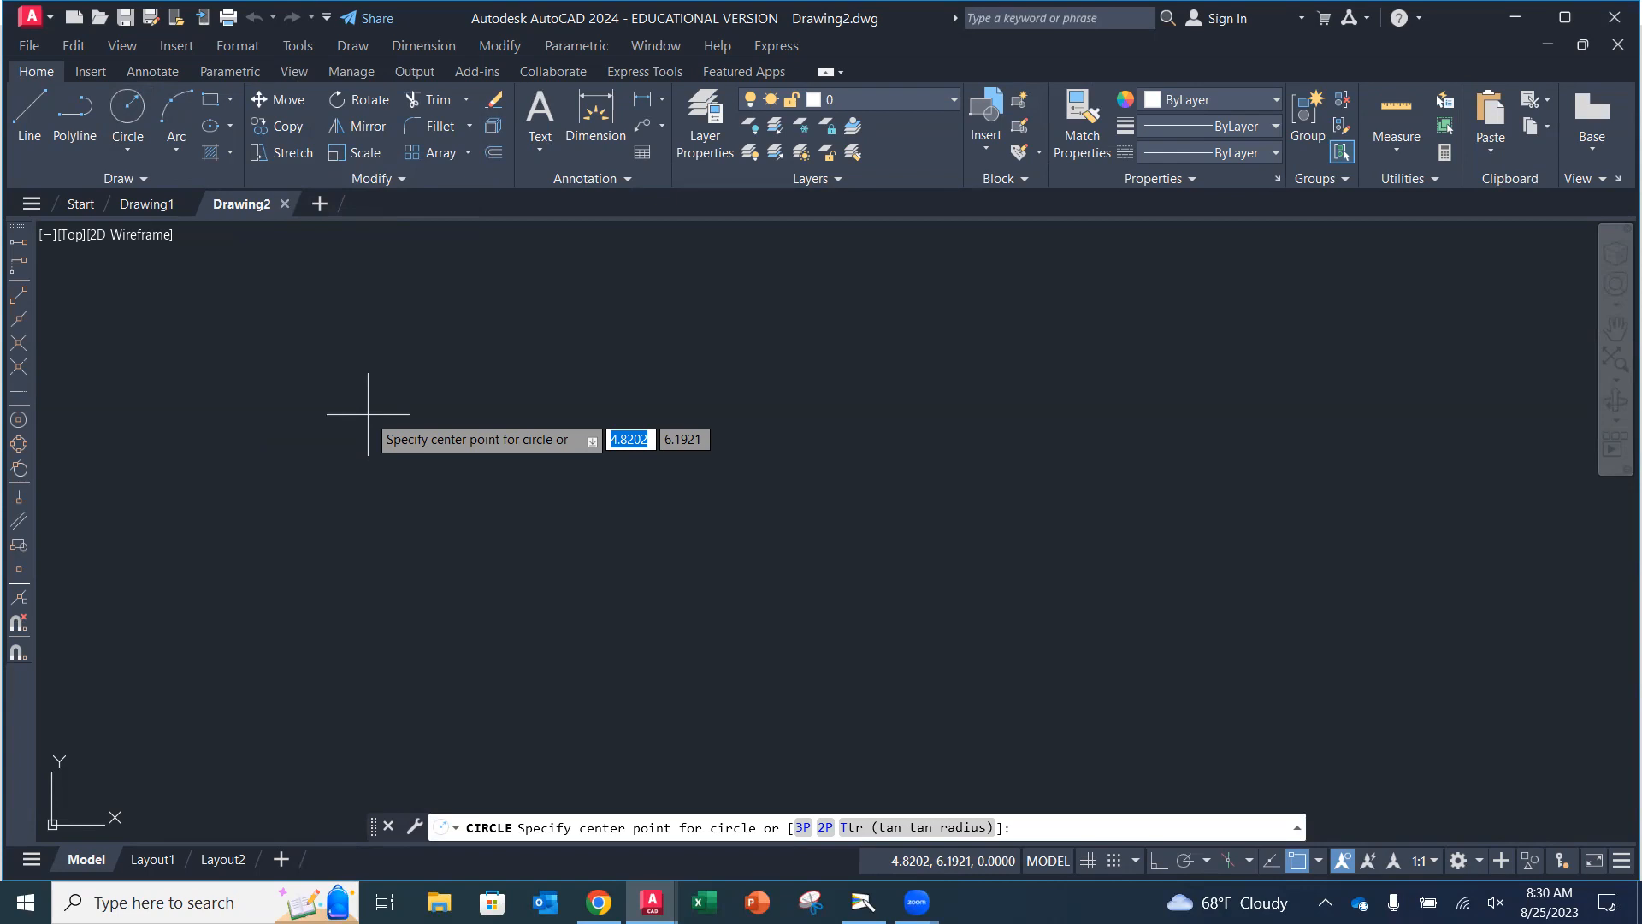
{"action": "type", "text": "0,0"}
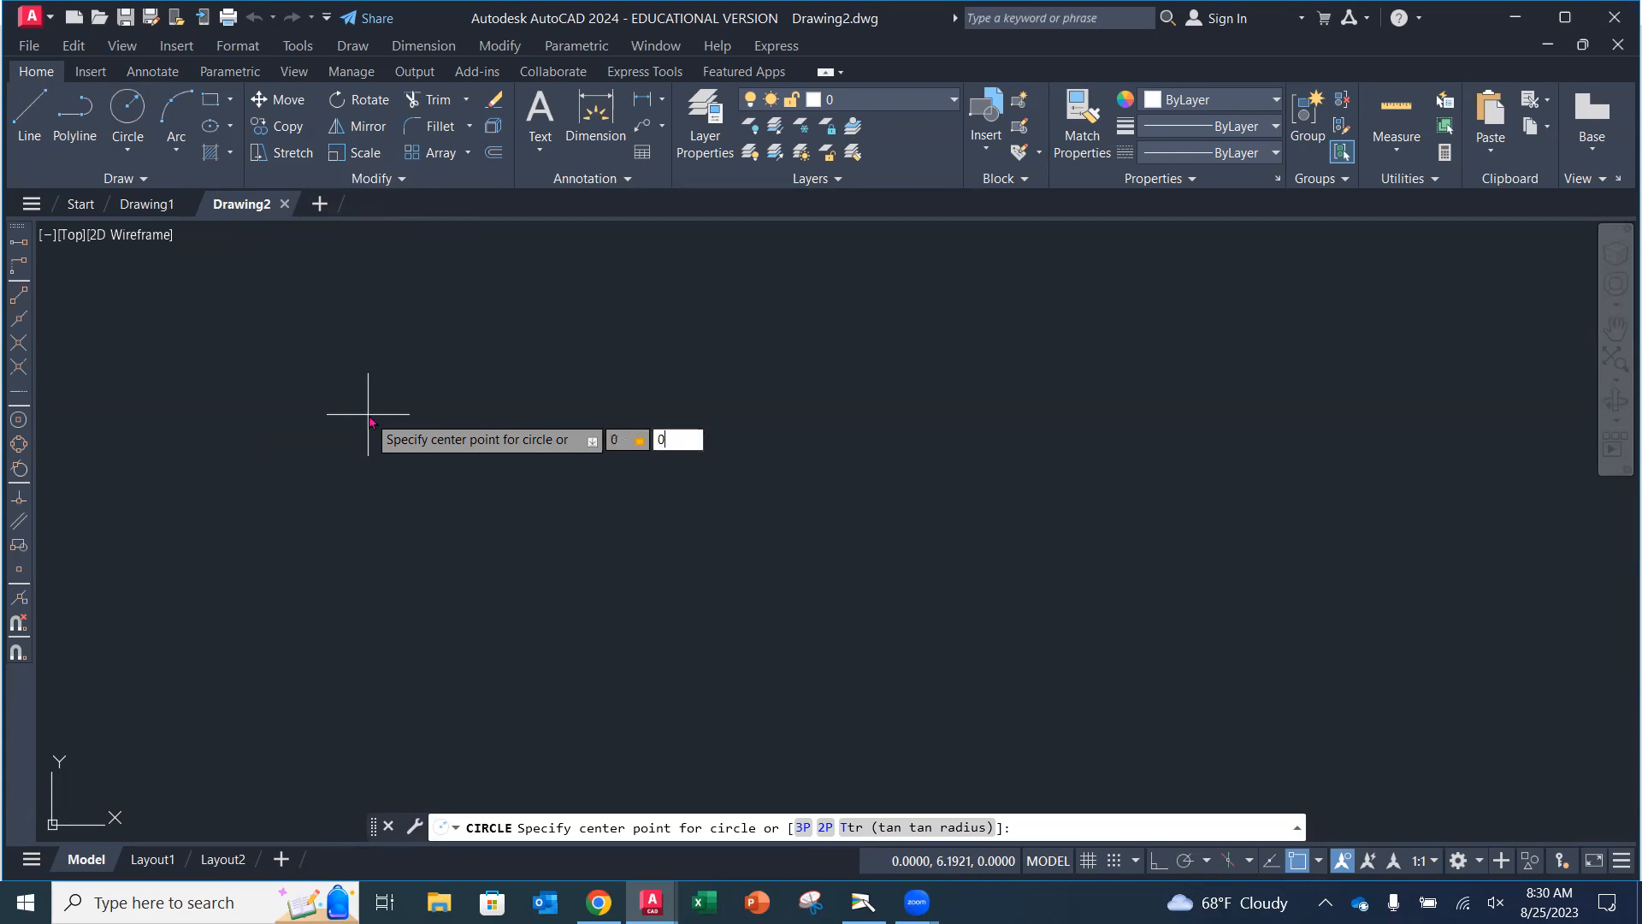
{"action": "key", "text": "Return"}
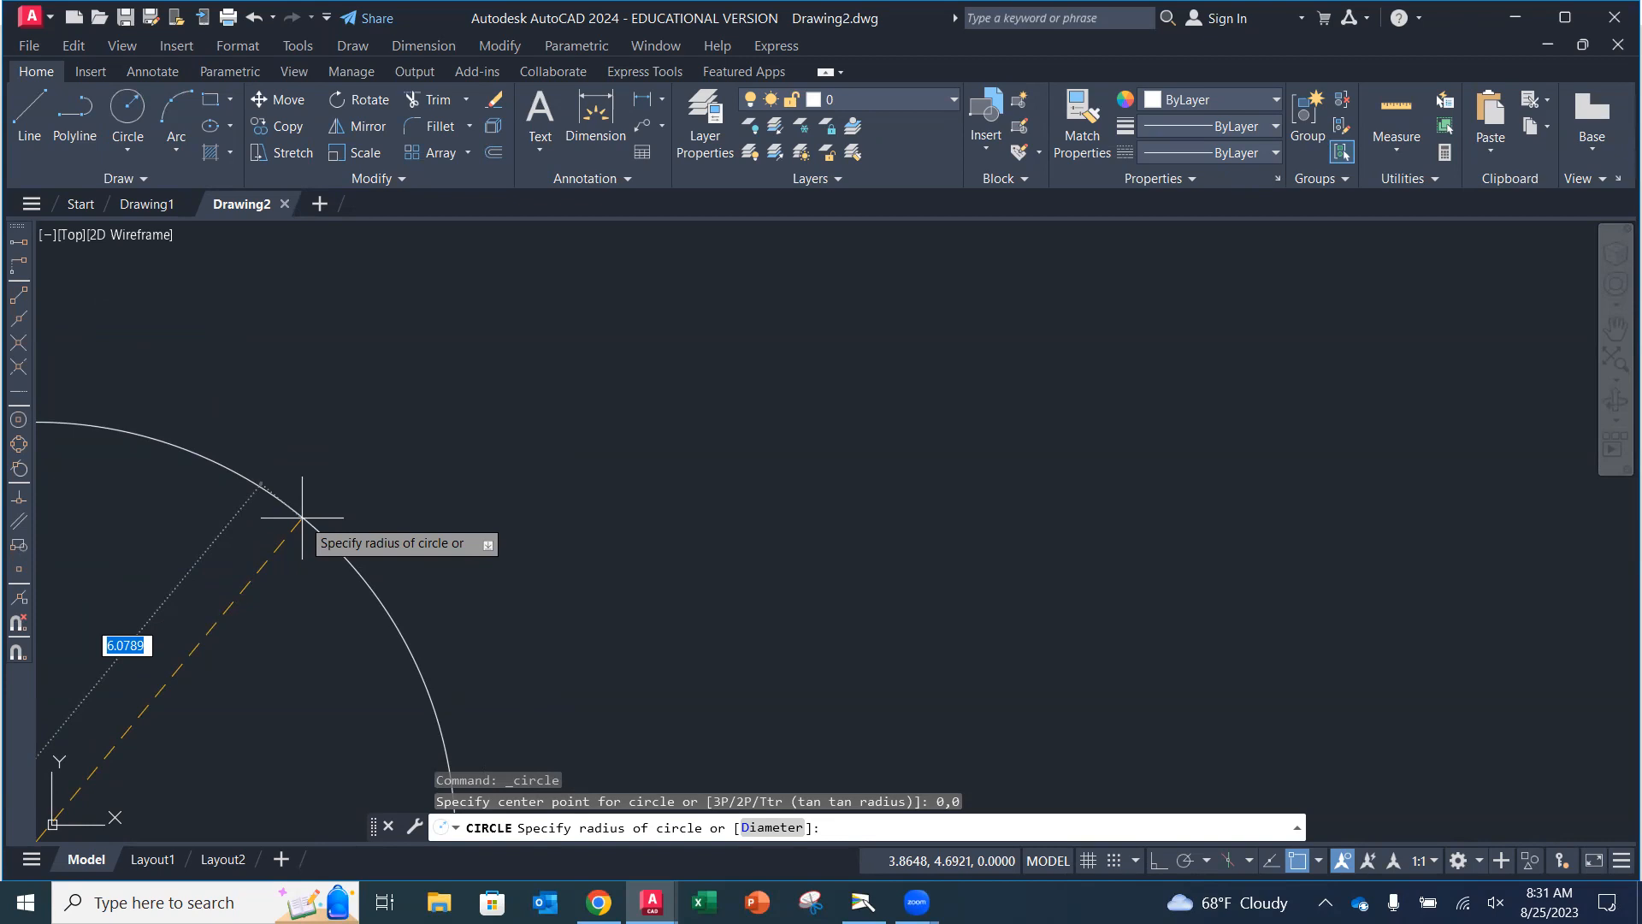
{"action": "type", "text": "50"}
{"action": "key", "text": "Return"}
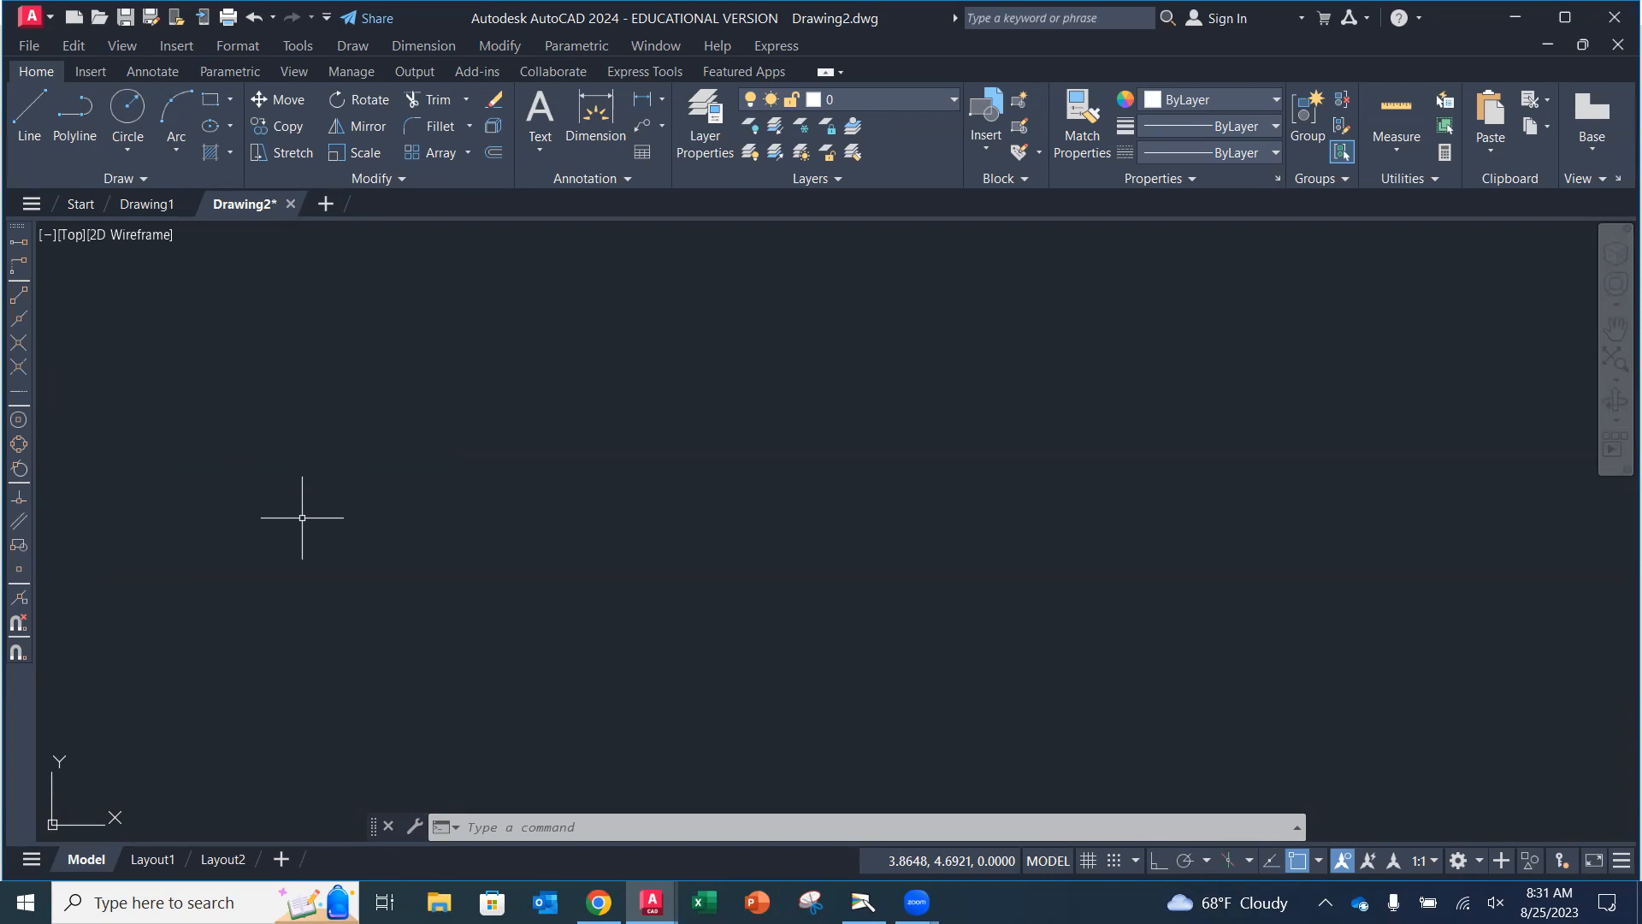
Zoom to the drawing extents and adjust the view to fit the circle on screen.
{"action": "type", "text": "Z"}
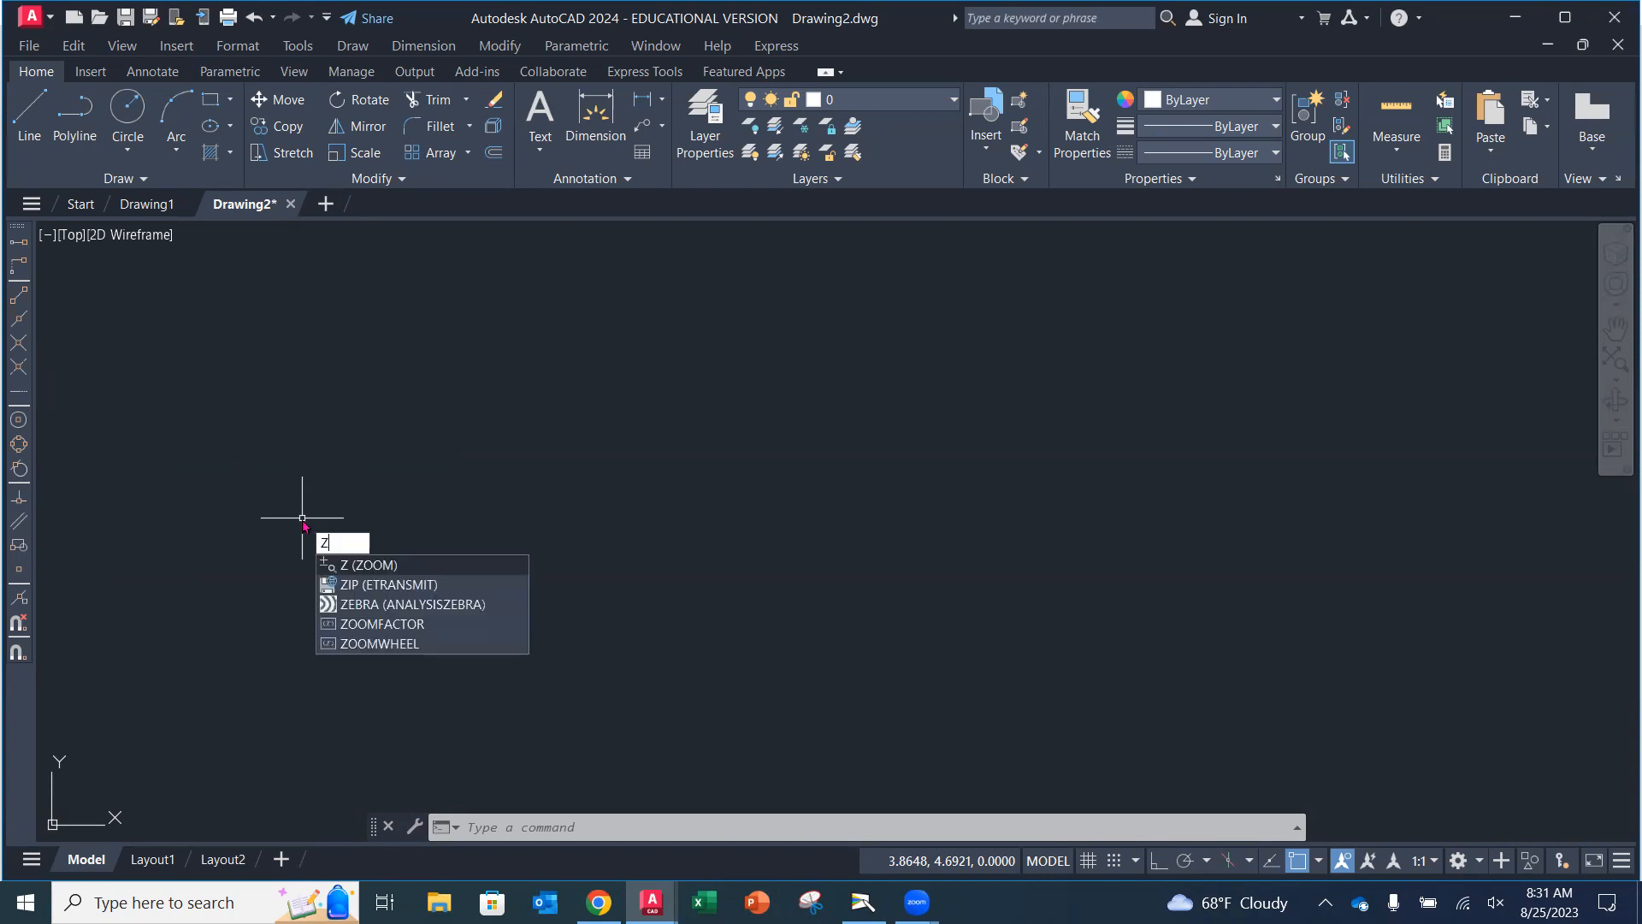
{"action": "key", "text": "Return"}
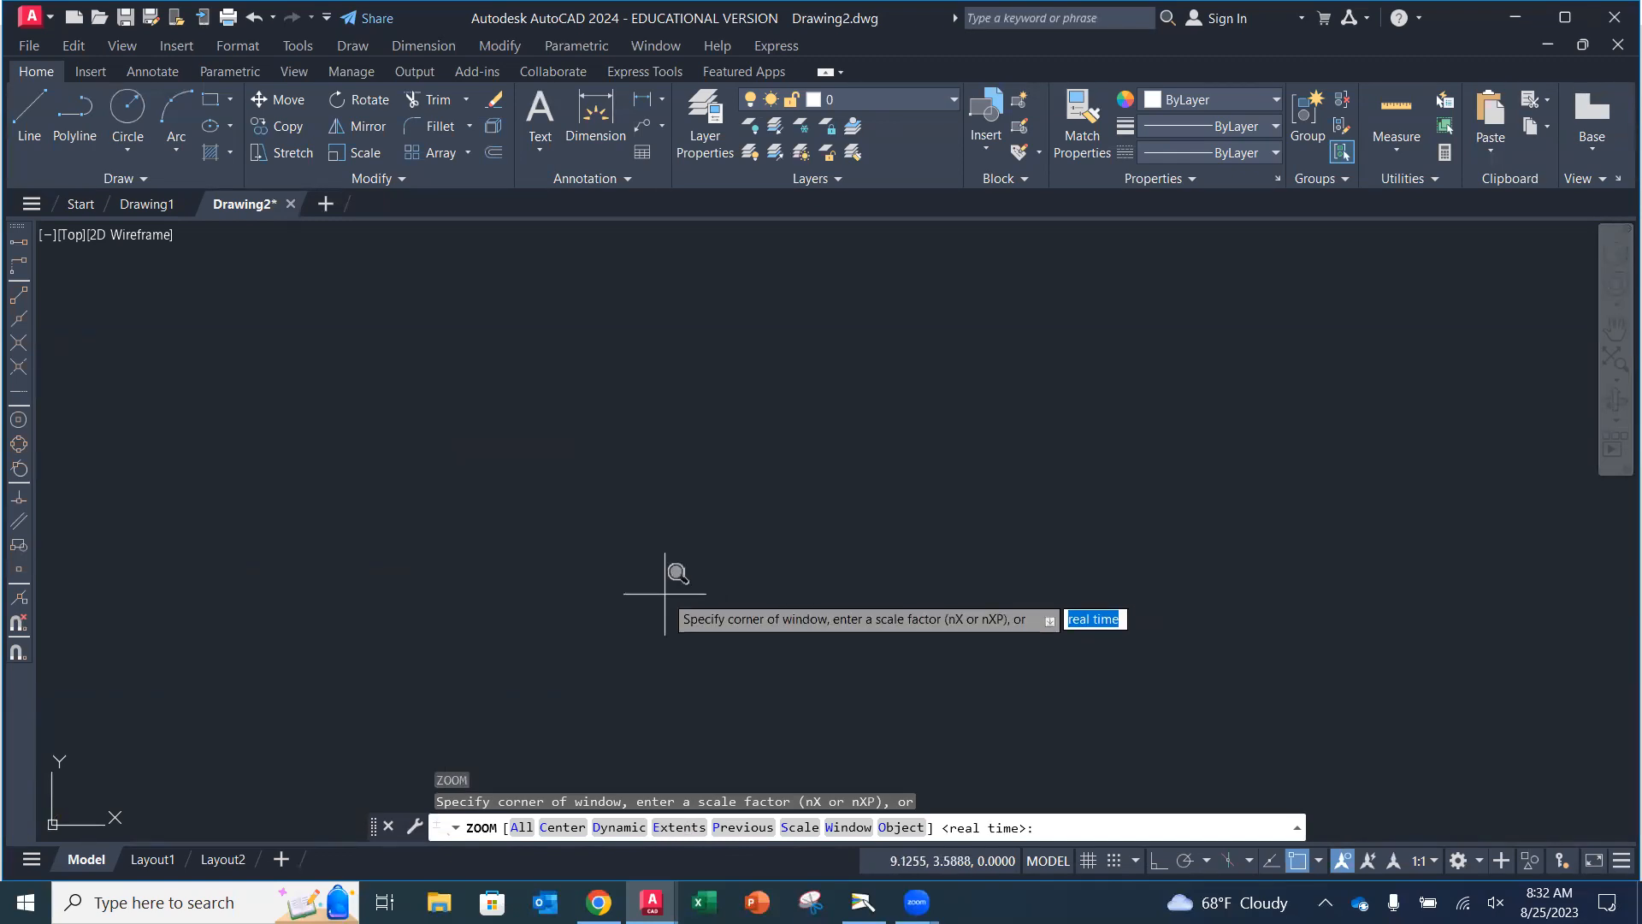
{"action": "type", "text": "e"}
{"action": "key", "text": "Return"}
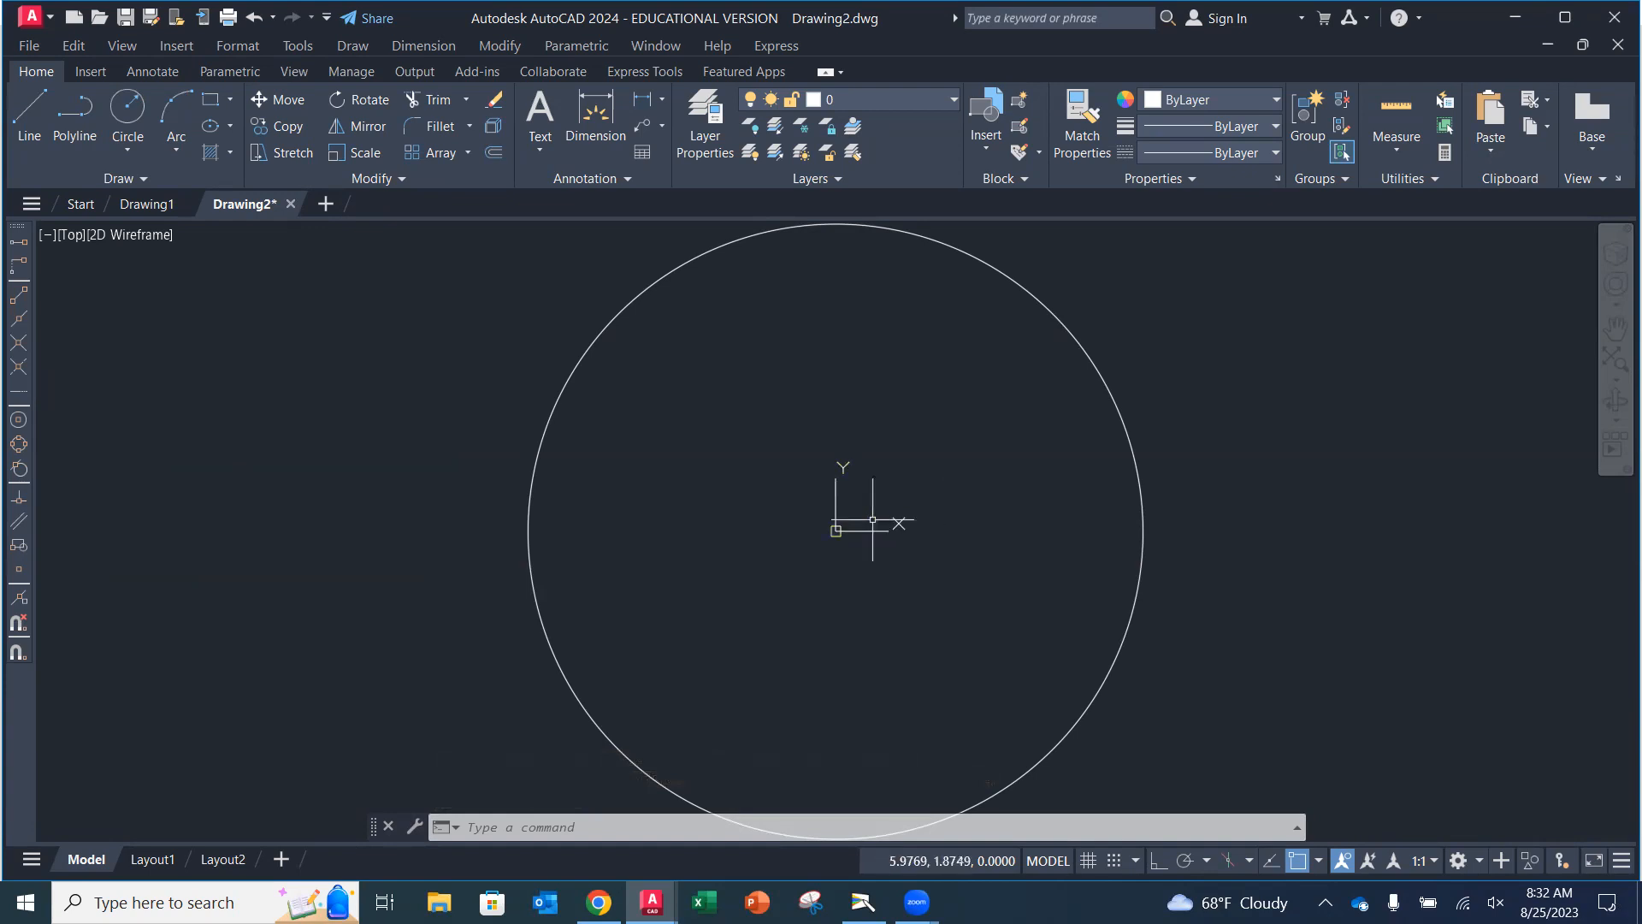
{"action": "scroll", "coordinate": [839, 520], "scroll_direction": "up", "scroll_amount": 2}
{"action": "scroll", "coordinate": [833, 521], "scroll_direction": "down", "scroll_amount": 4}
{"action": "scroll", "coordinate": [851, 520], "scroll_direction": "down", "scroll_amount": 2}
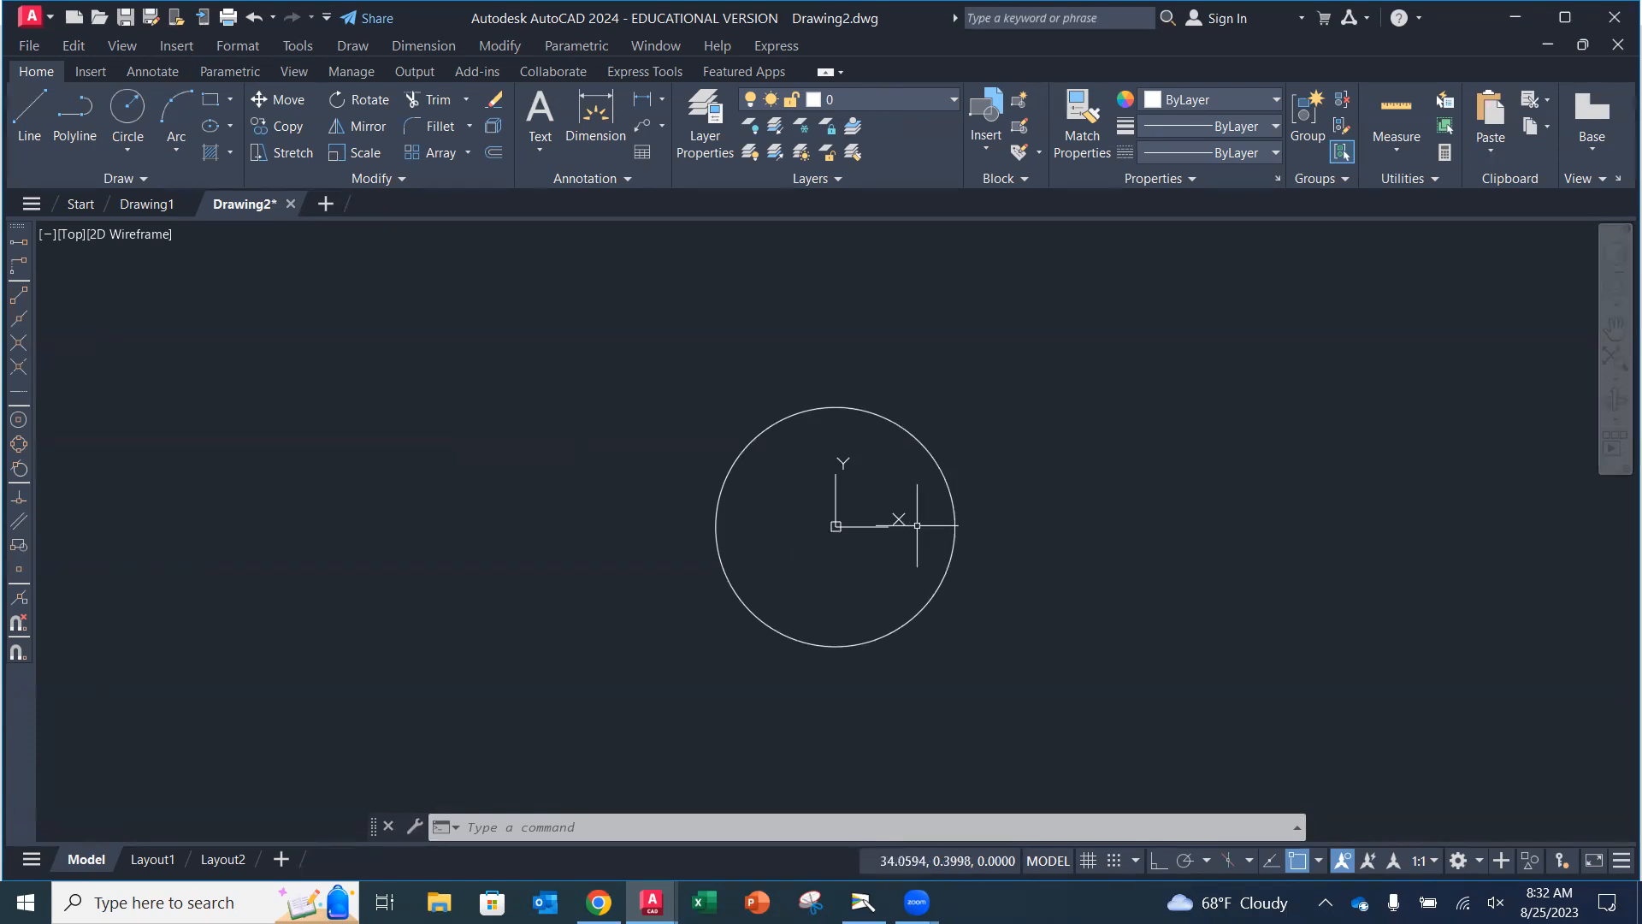
{"action": "scroll", "coordinate": [859, 521], "scroll_direction": "up", "scroll_amount": 2}
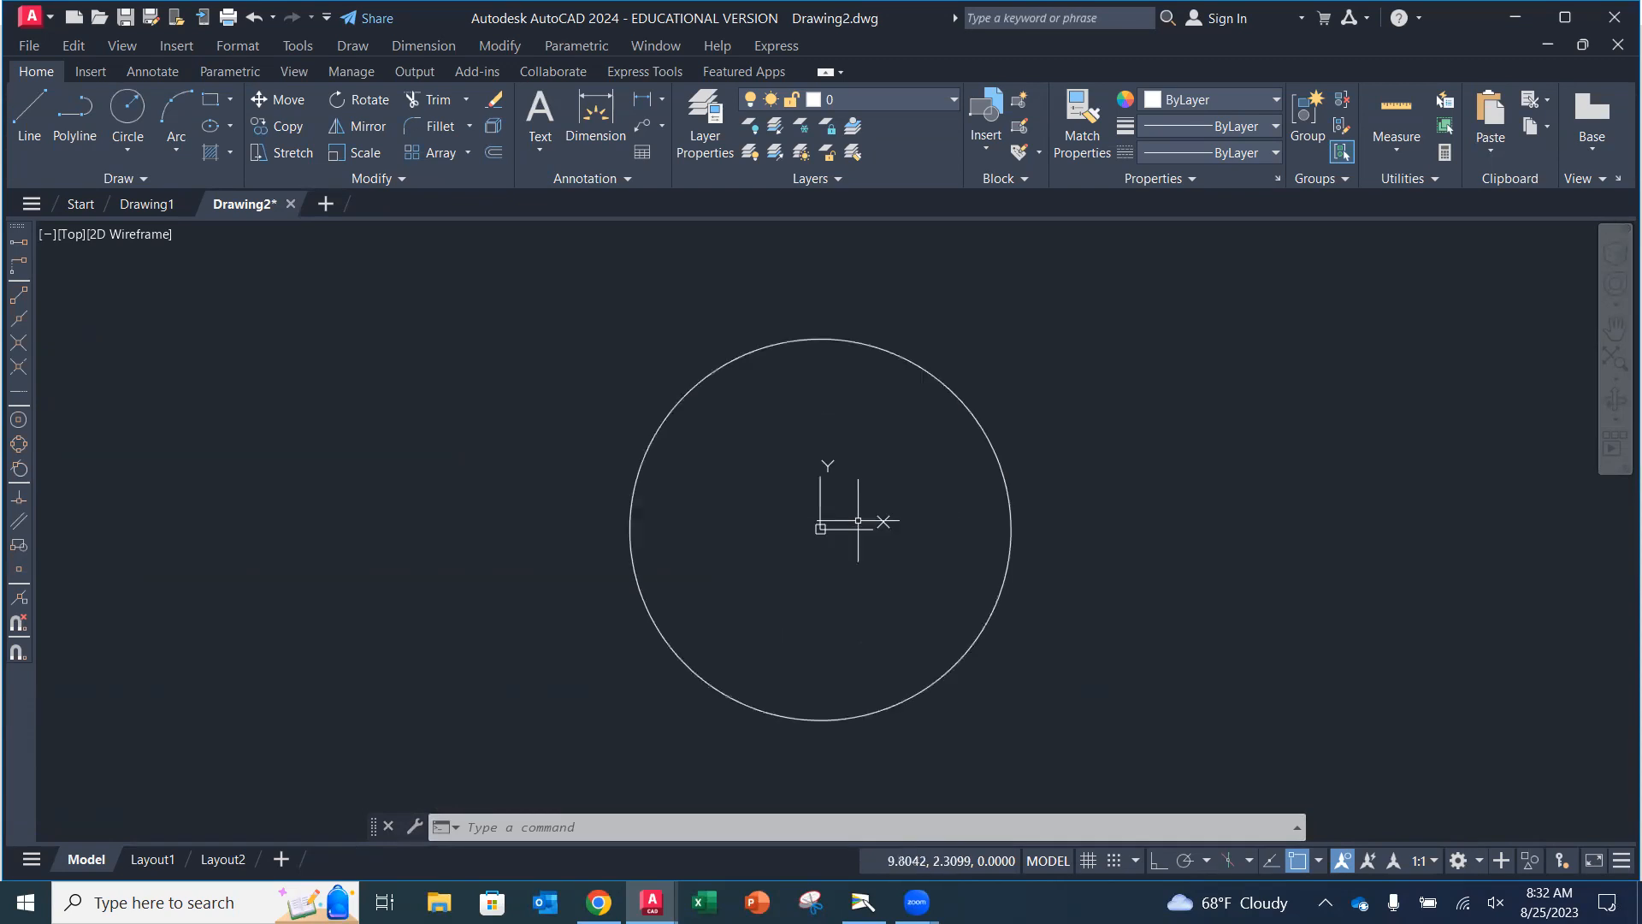
{"action": "scroll", "coordinate": [858, 520], "scroll_direction": "down", "scroll_amount": 2}
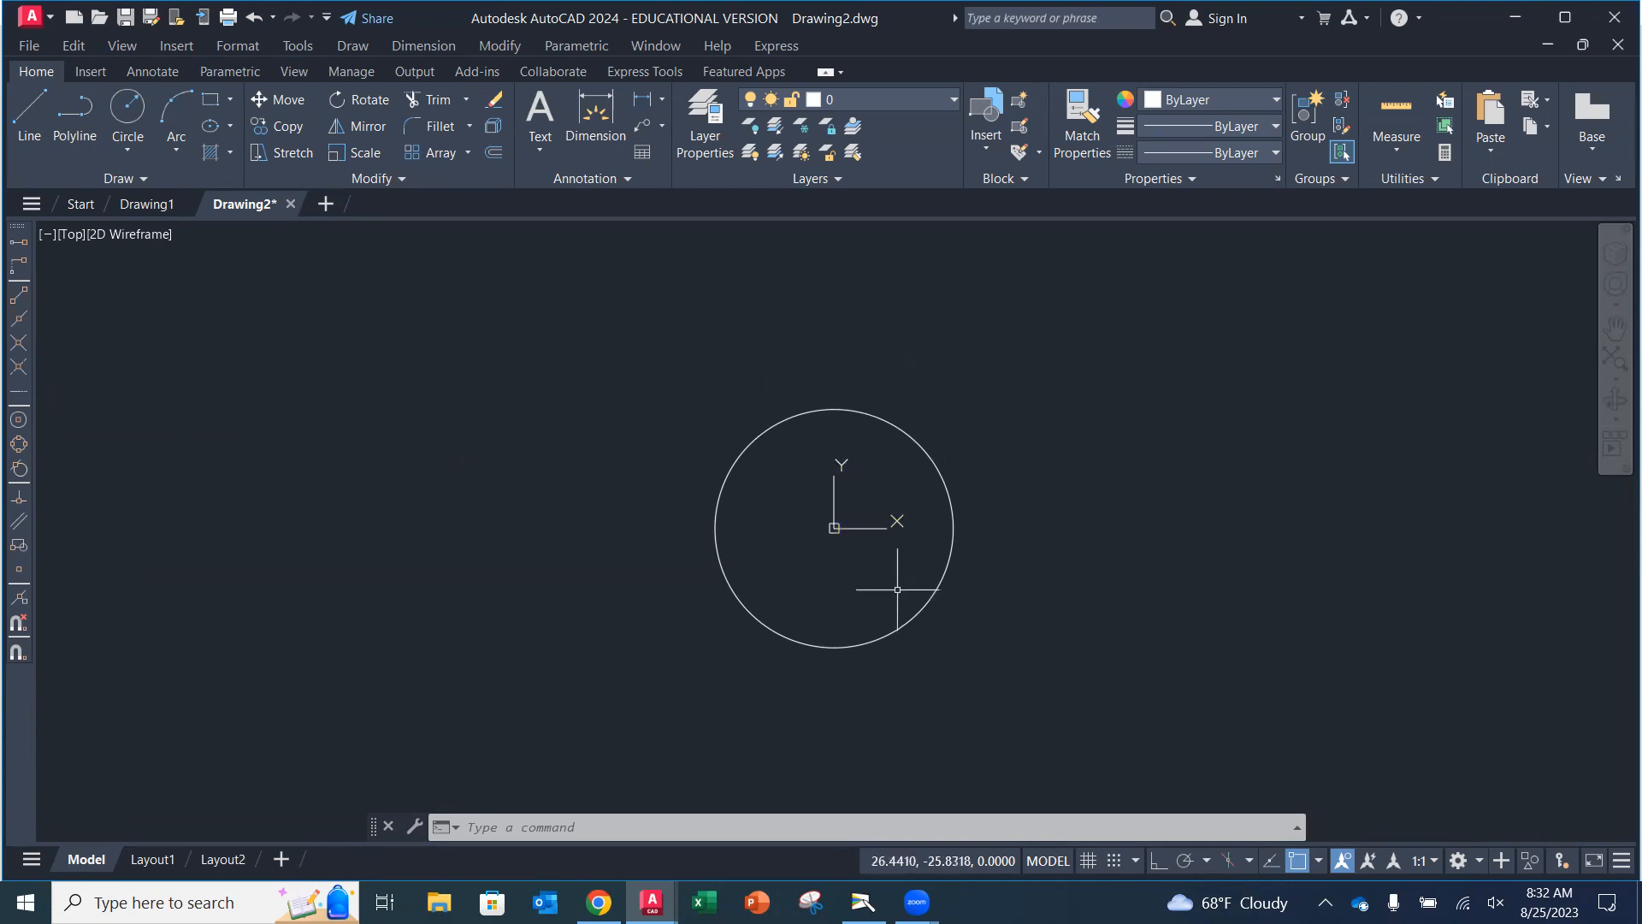
{"action": "mouse_move", "coordinate": [876, 486]}
{"action": "middle_mouse_down"}
{"action": "mouse_move", "coordinate": [801, 466]}
{"action": "mouse_move", "coordinate": [716, 503]}
{"action": "mouse_move", "coordinate": [949, 508]}
{"action": "mouse_move", "coordinate": [773, 436]}
{"action": "mouse_move", "coordinate": [993, 403]}
{"action": "mouse_move", "coordinate": [901, 444]}
{"action": "mouse_move", "coordinate": [947, 424]}
{"action": "mouse_move", "coordinate": [904, 428]}
{"action": "mouse_move", "coordinate": [886, 452]}
{"action": "middle_mouse_up"}
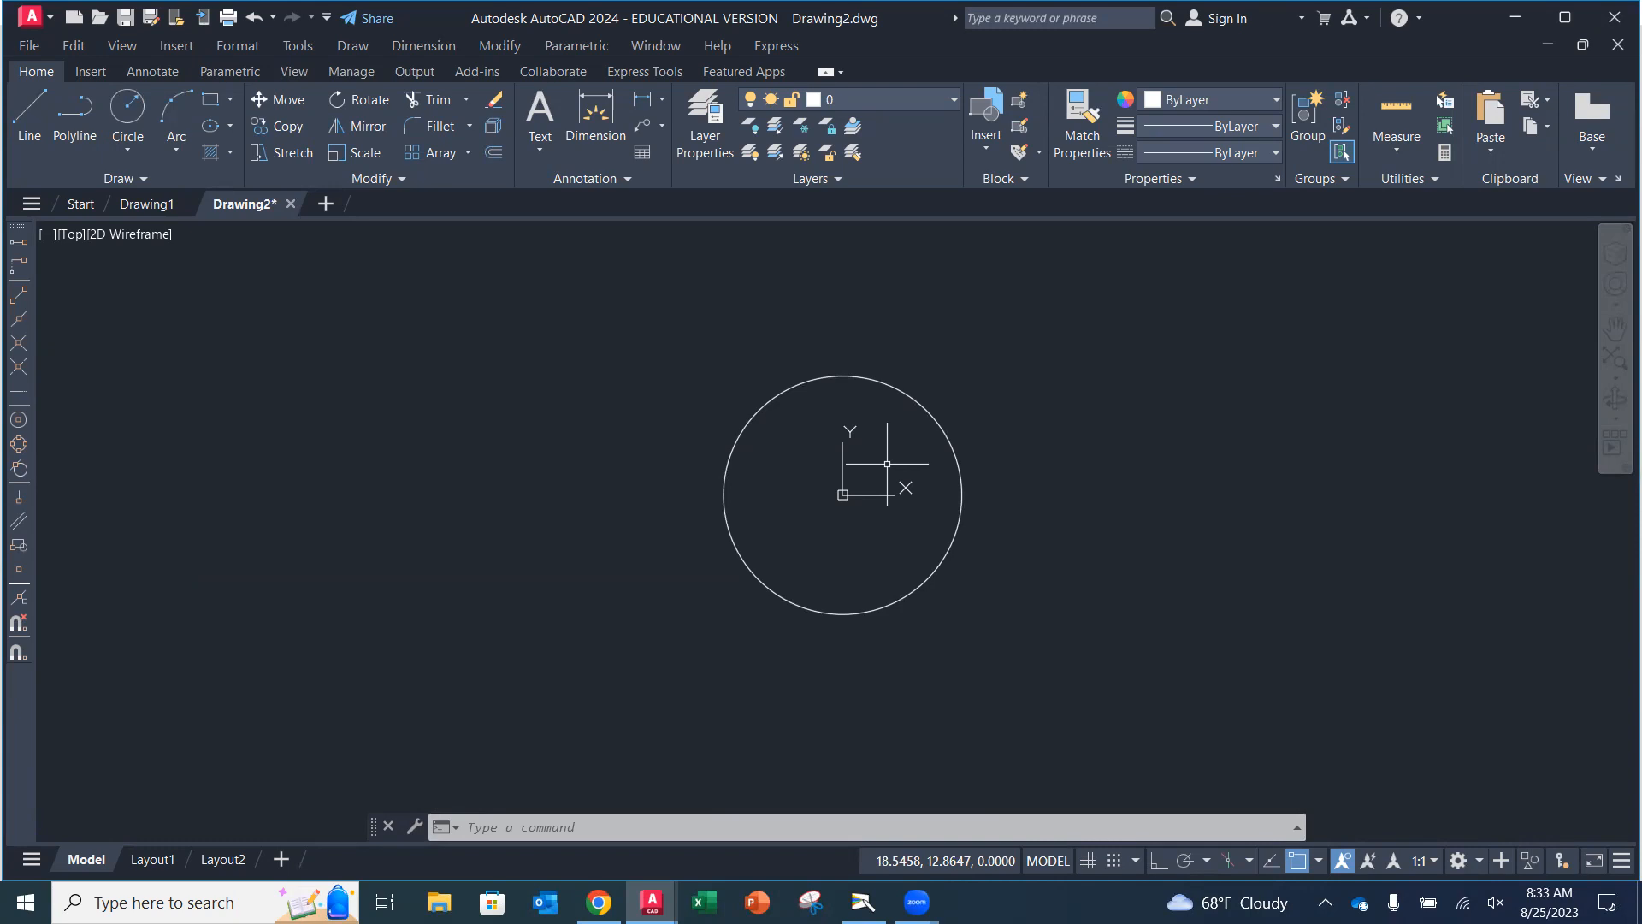
Check the textbook page in the camera view for the next circle's instructions, then return to Drawing2.
{"action": "left_click", "coordinate": [862, 902]}
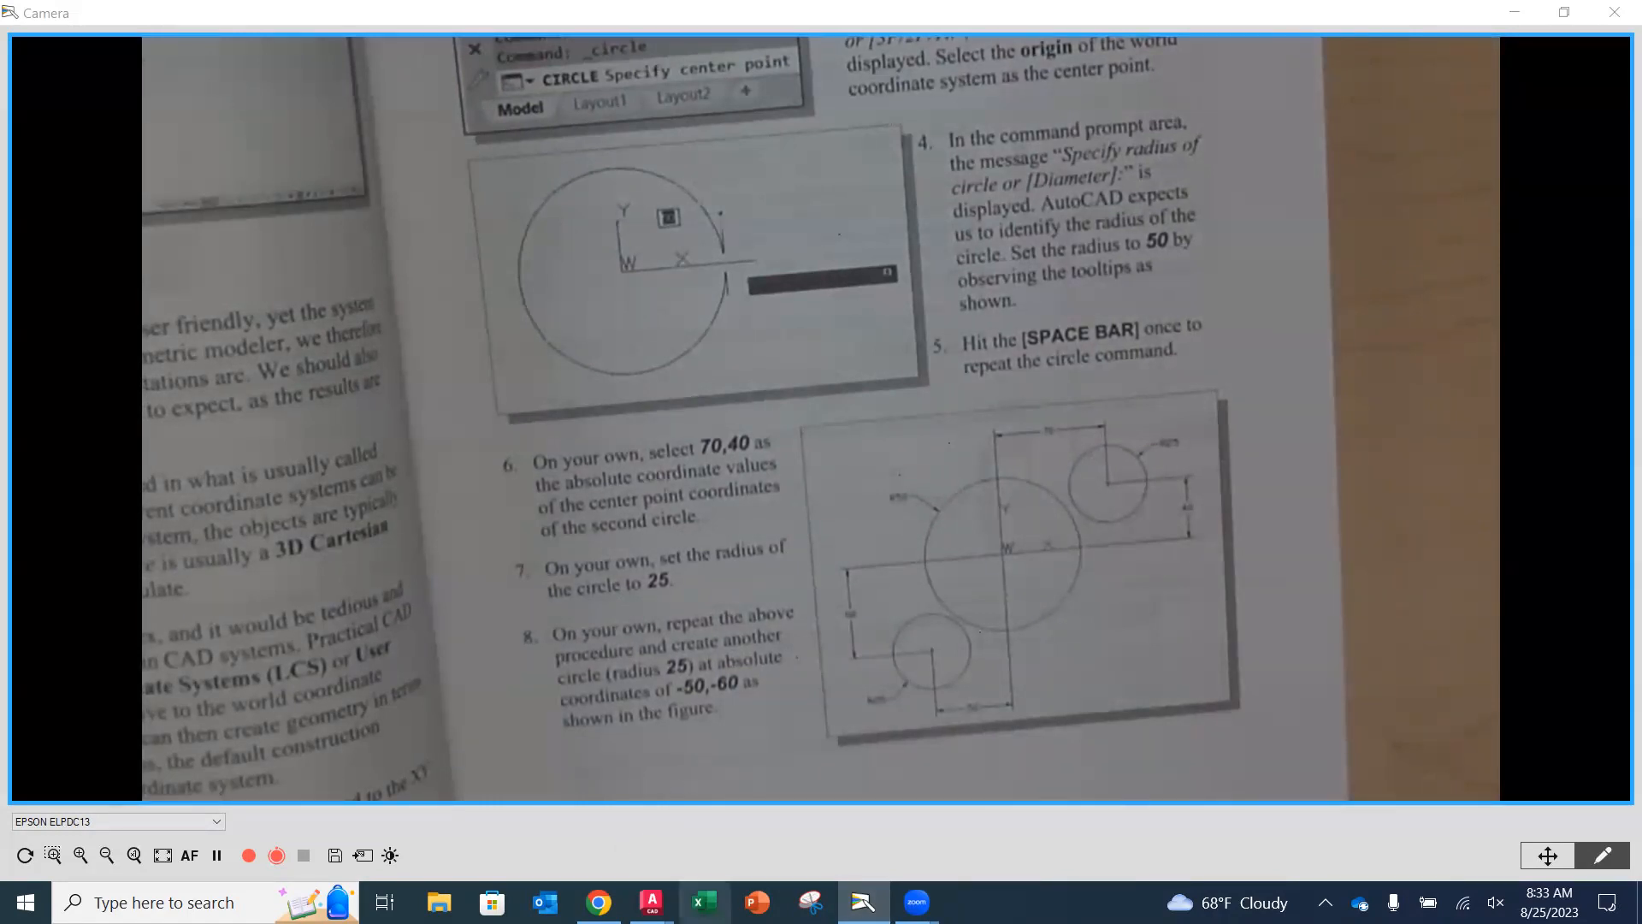
{"action": "mouse_move", "coordinate": [651, 902]}
{"action": "left_click", "coordinate": [727, 770]}
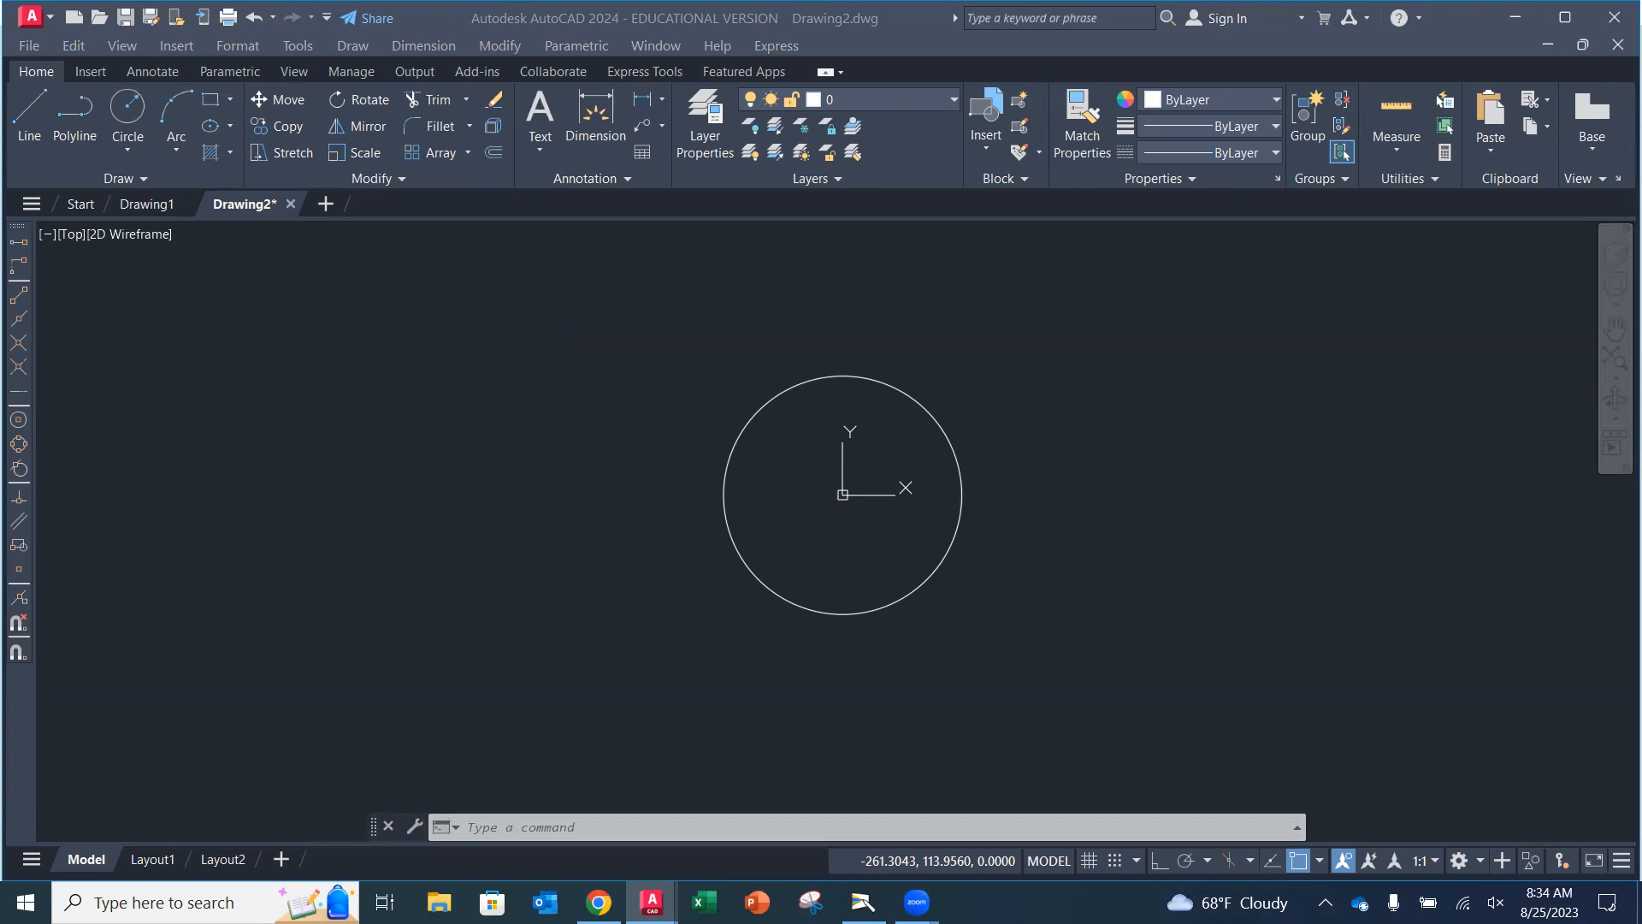
{"action": "left_click", "coordinate": [863, 902]}
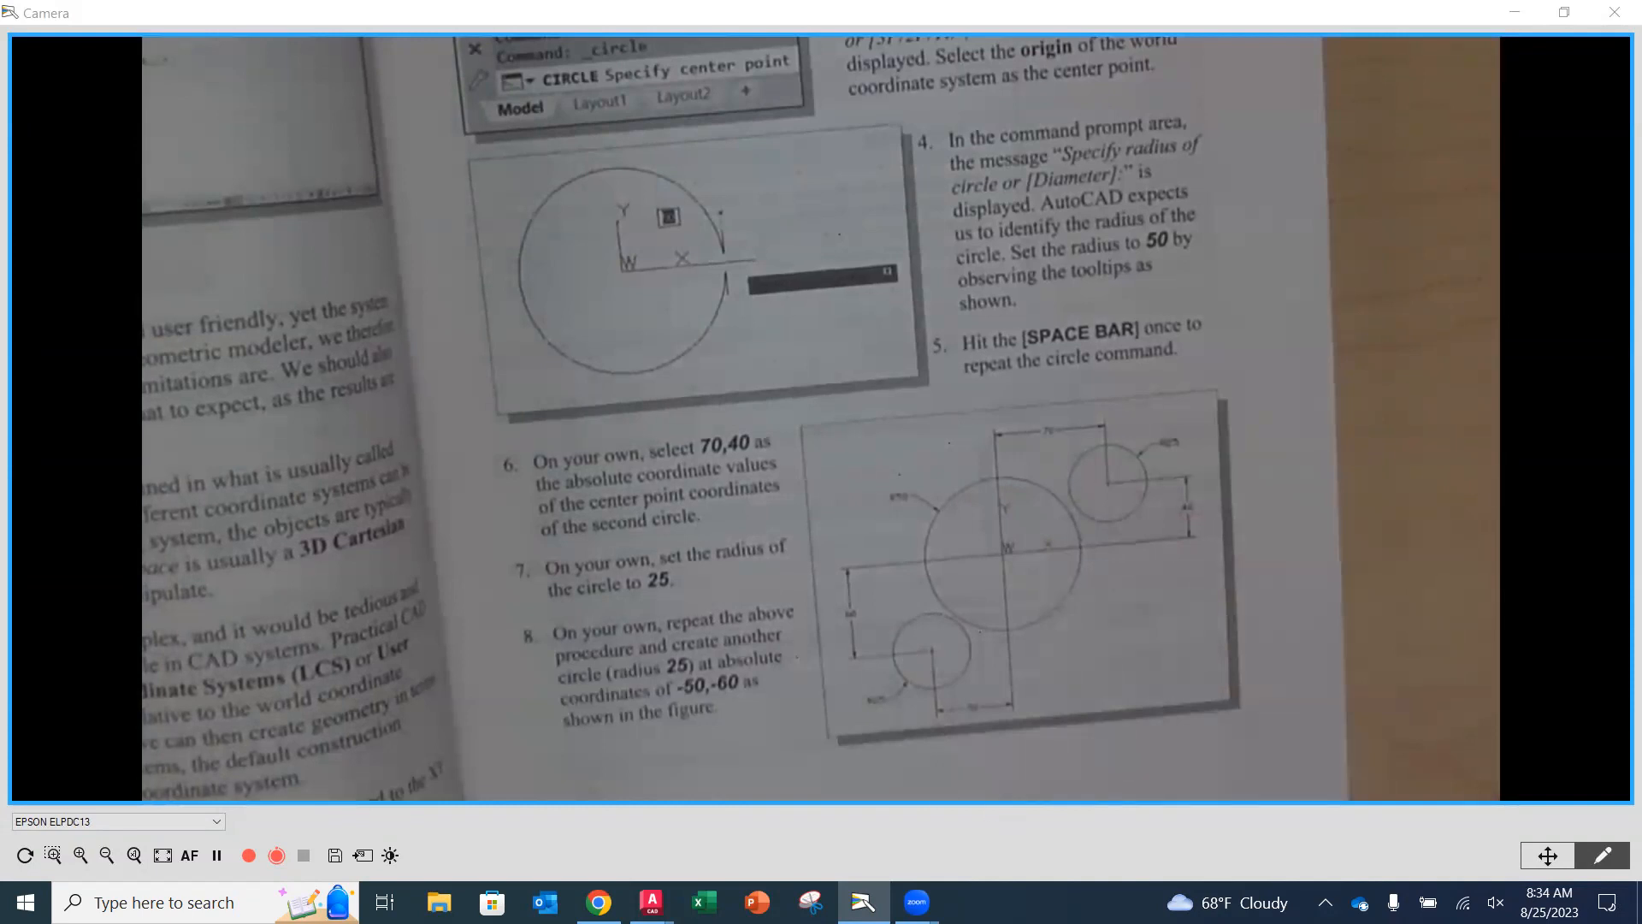
{"action": "mouse_move", "coordinate": [652, 903]}
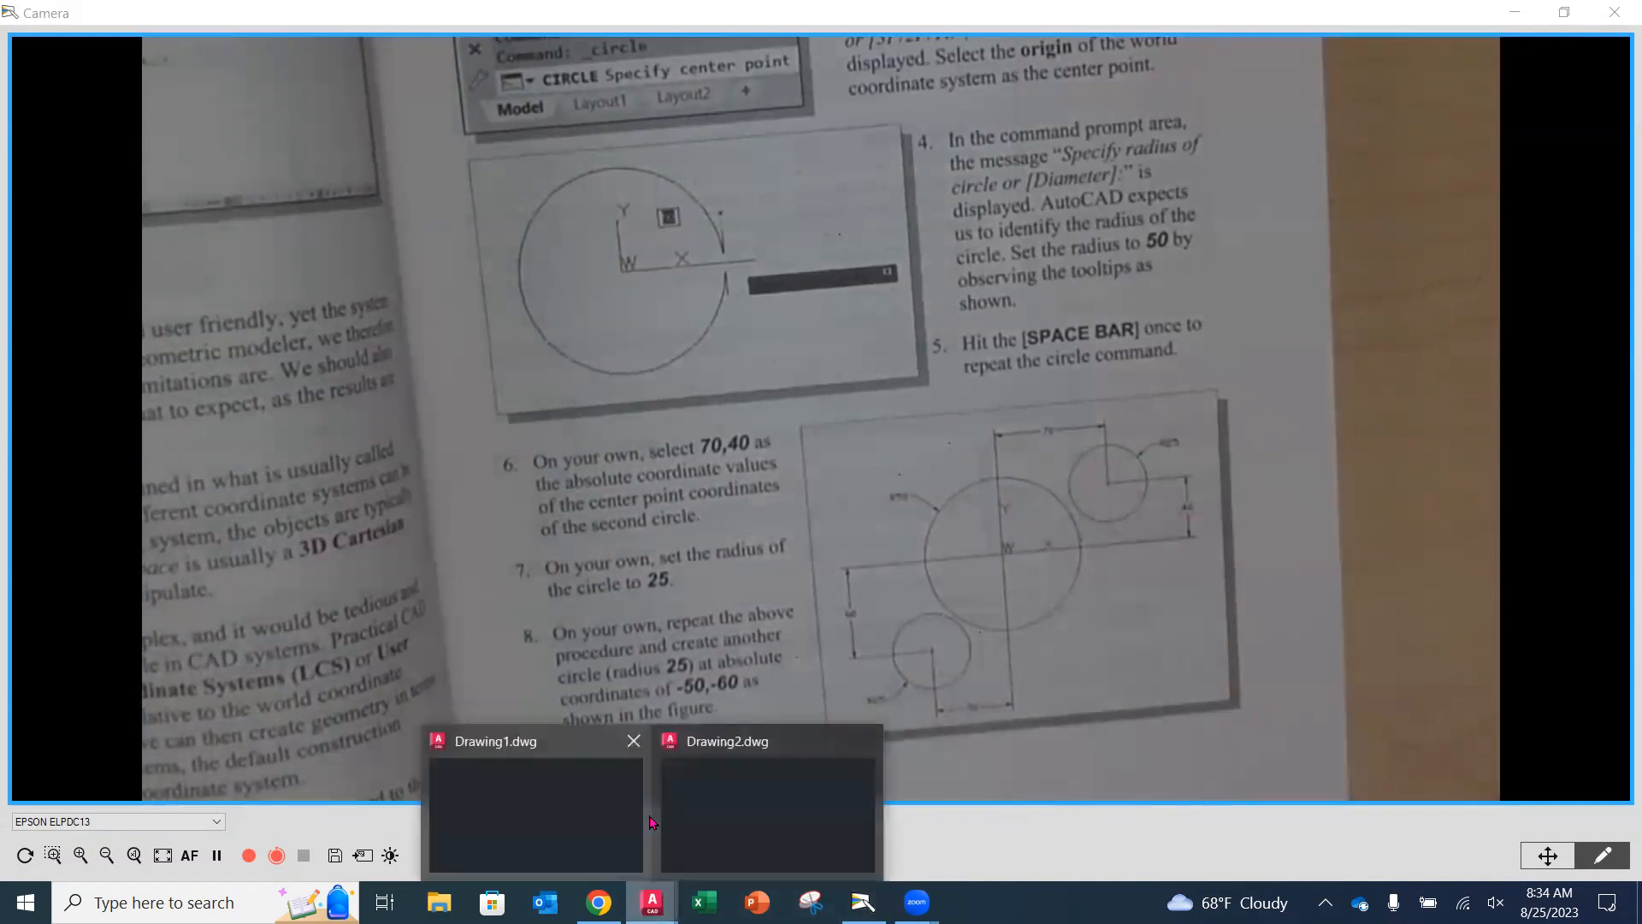
{"action": "left_click", "coordinate": [706, 785]}
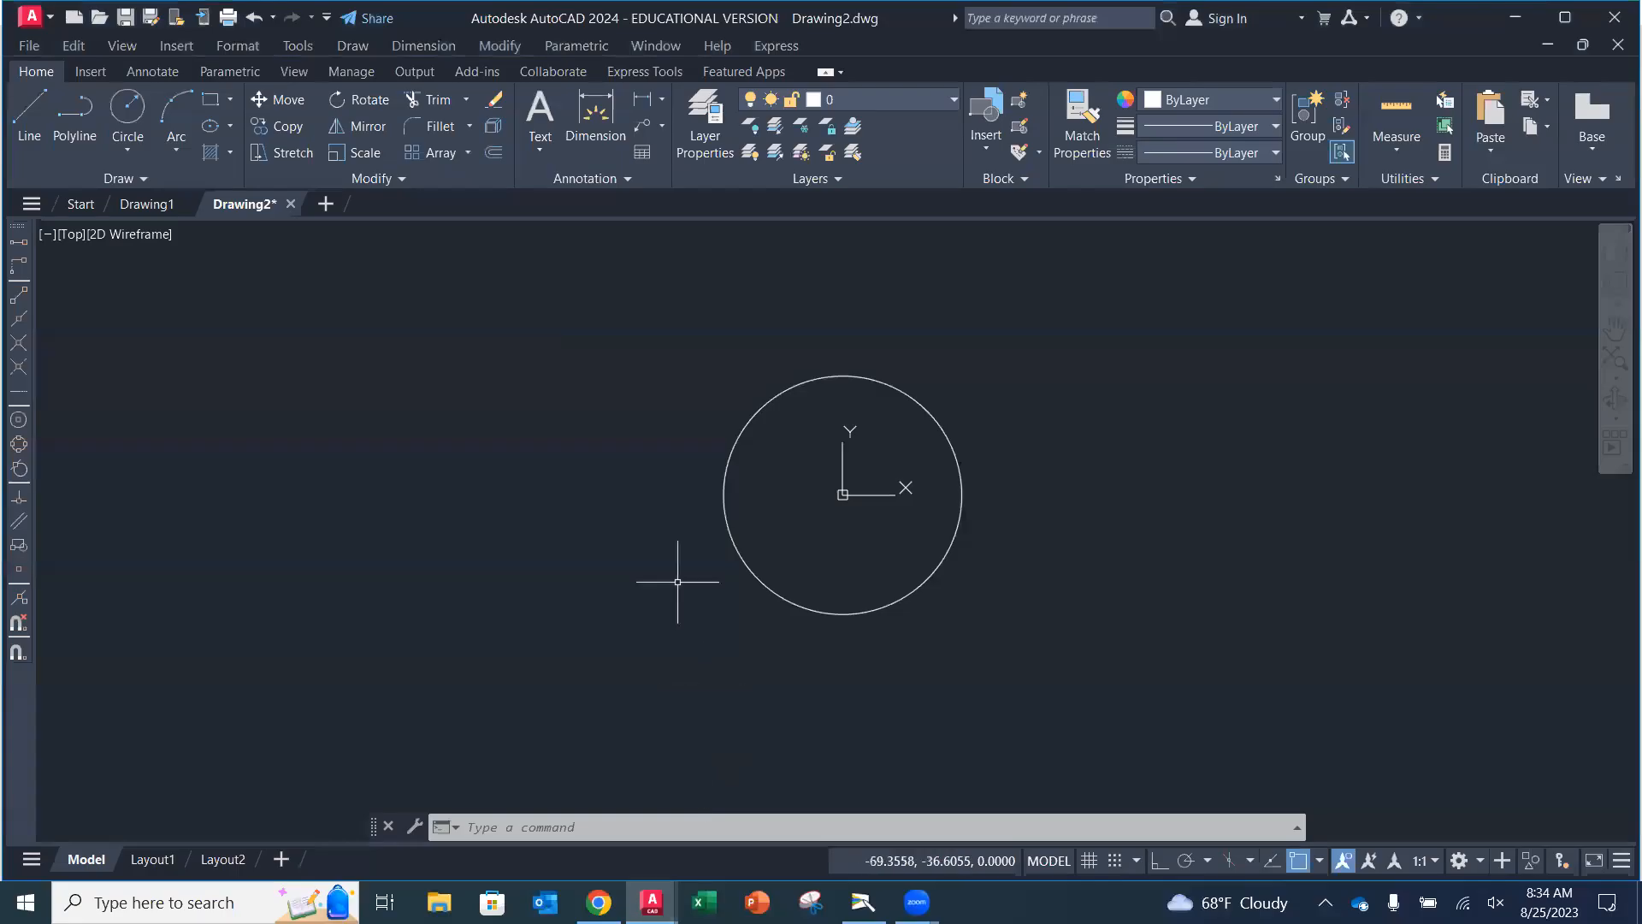
Draw a second circle centered at absolute coordinates 70,40 with a radius of 25.
{"action": "left_click", "coordinate": [137, 104]}
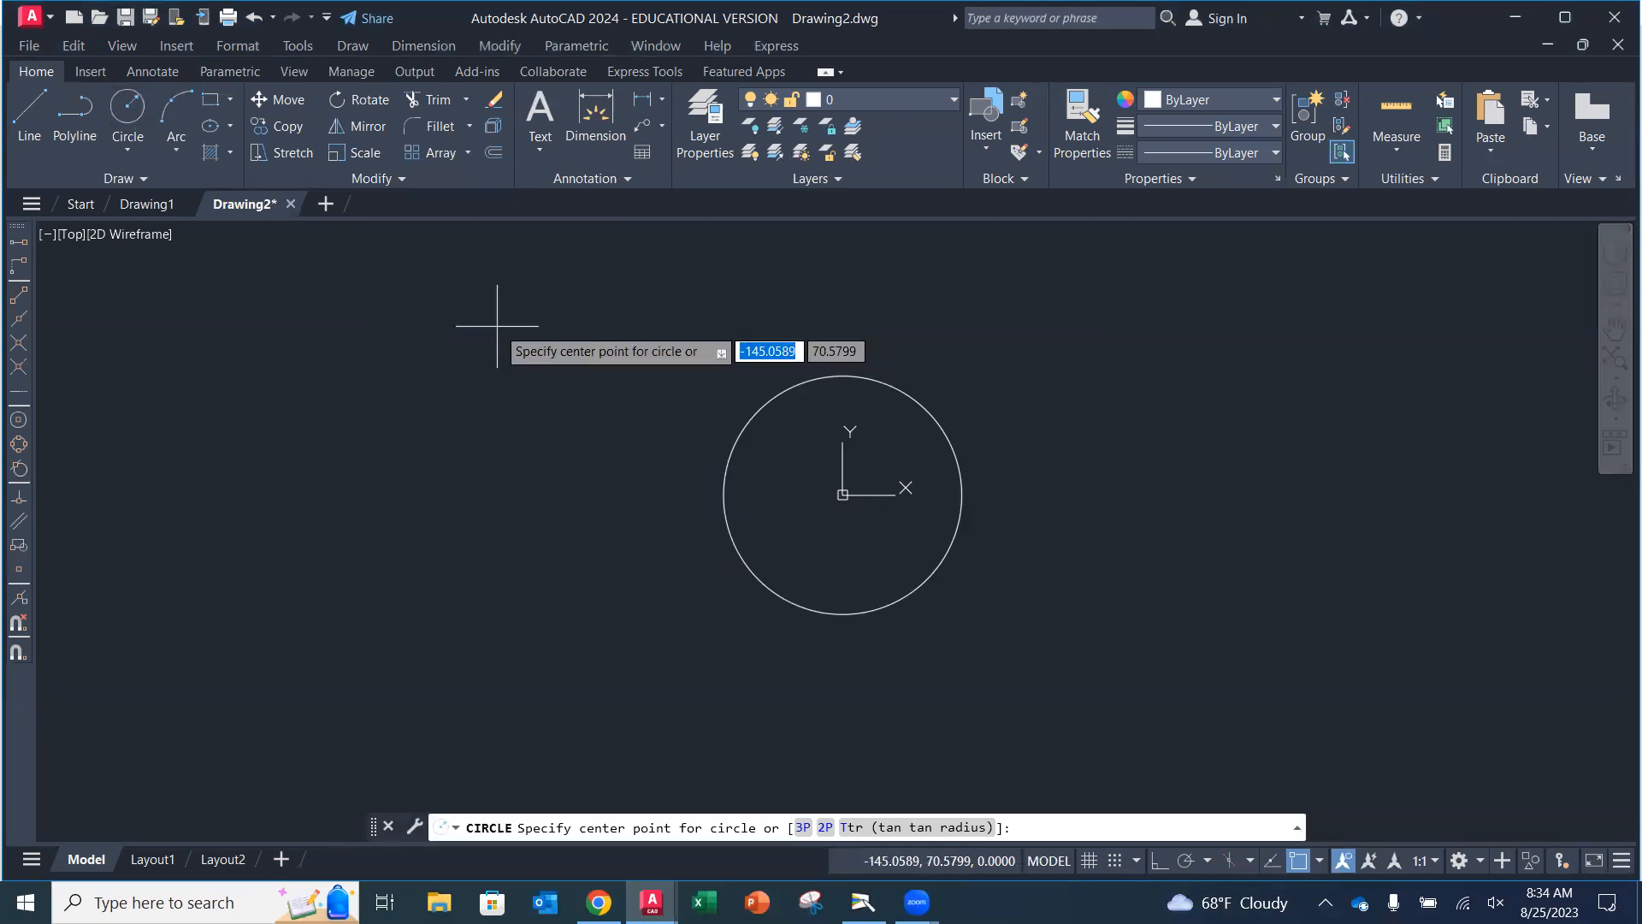
{"action": "type", "text": "70"}
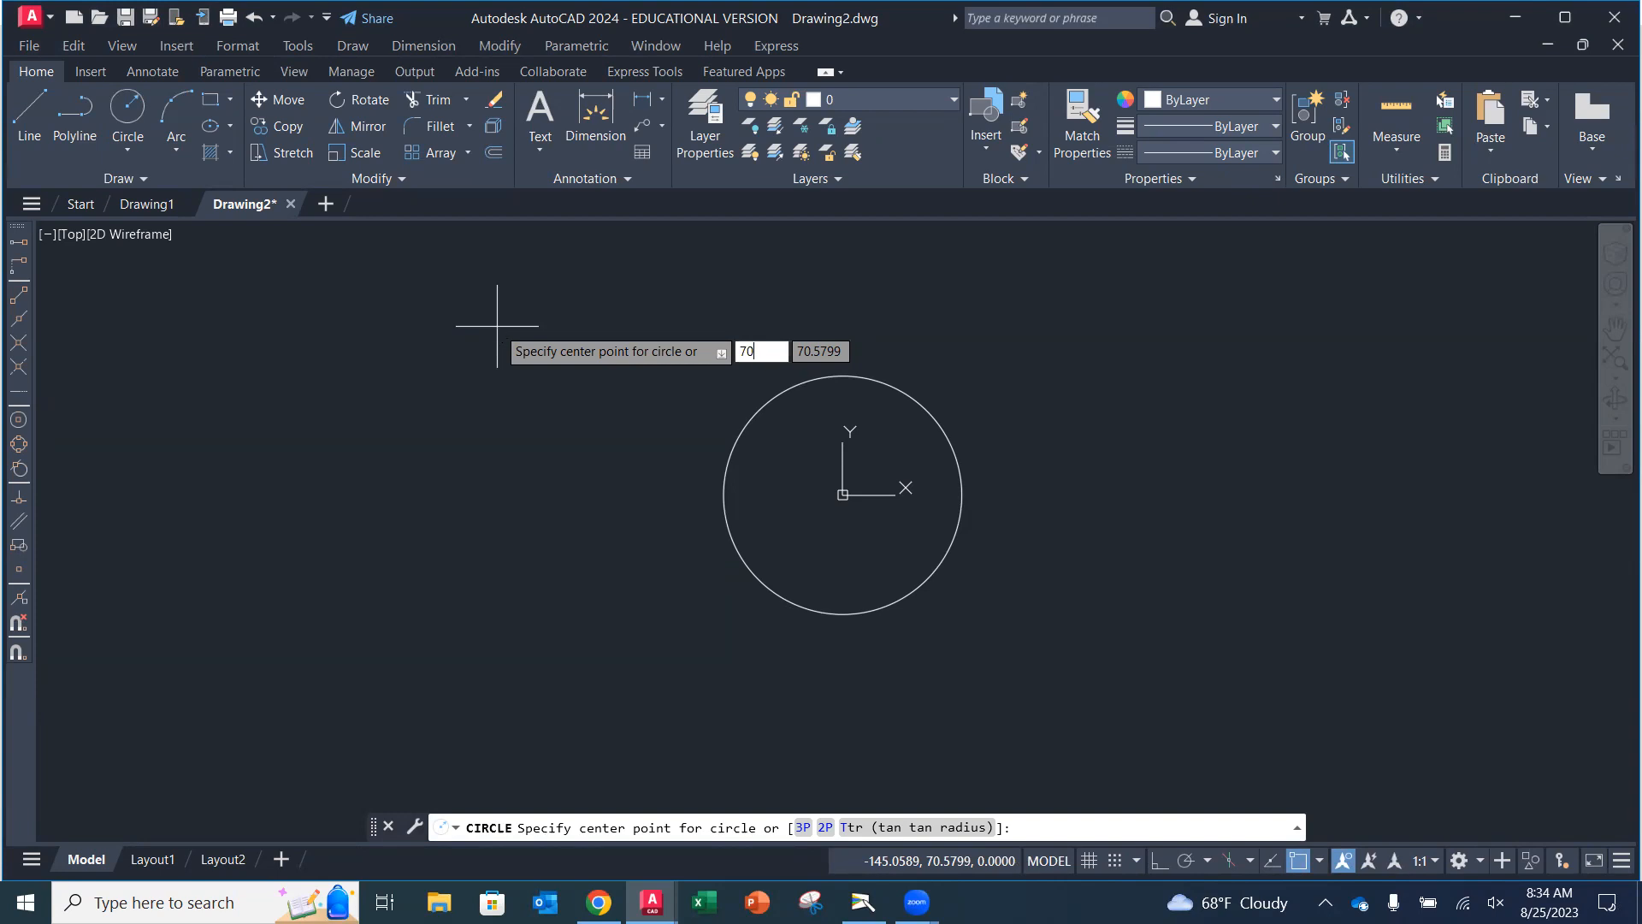
{"action": "key", "text": "Tab"}
{"action": "type", "text": "40"}
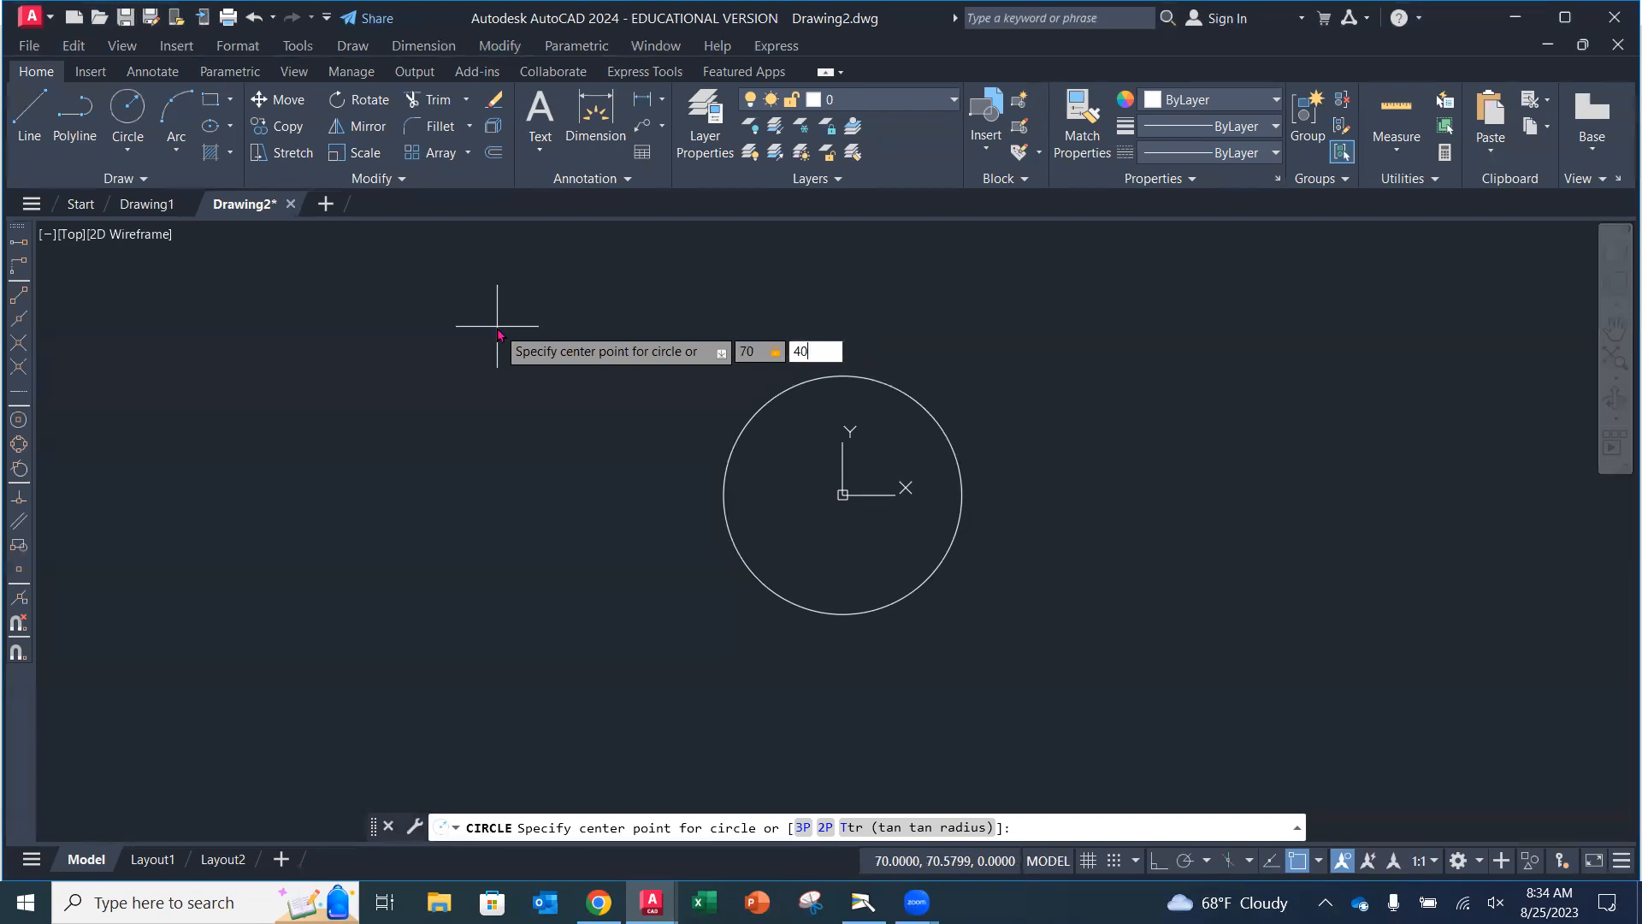
{"action": "key", "text": "Return"}
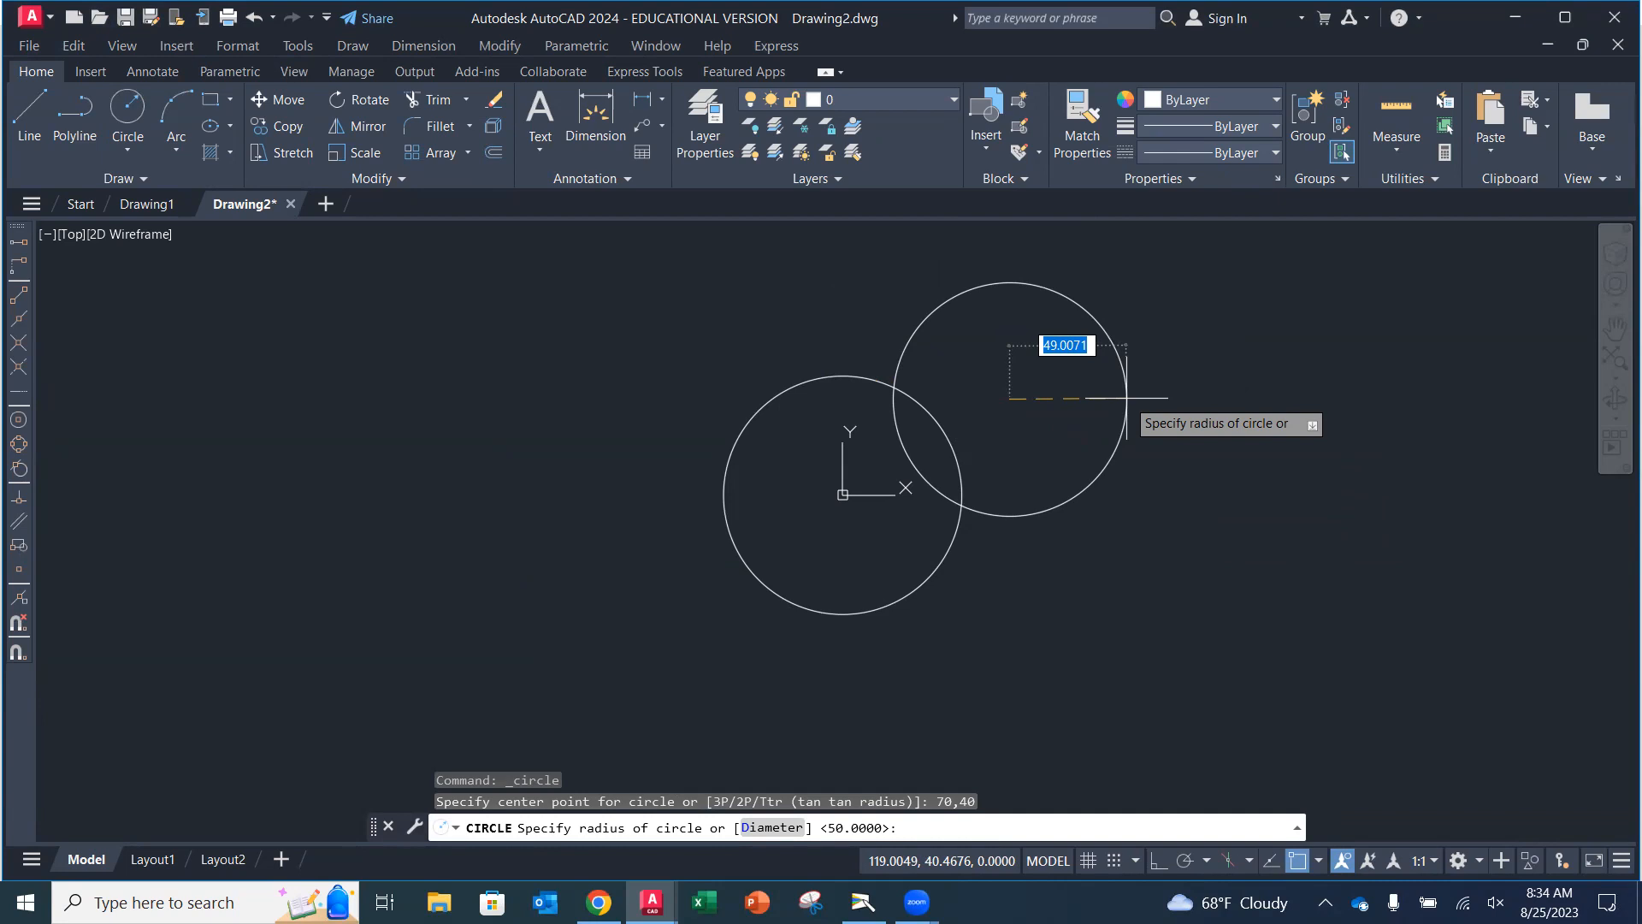
{"action": "type", "text": "25"}
{"action": "key", "text": "Return"}
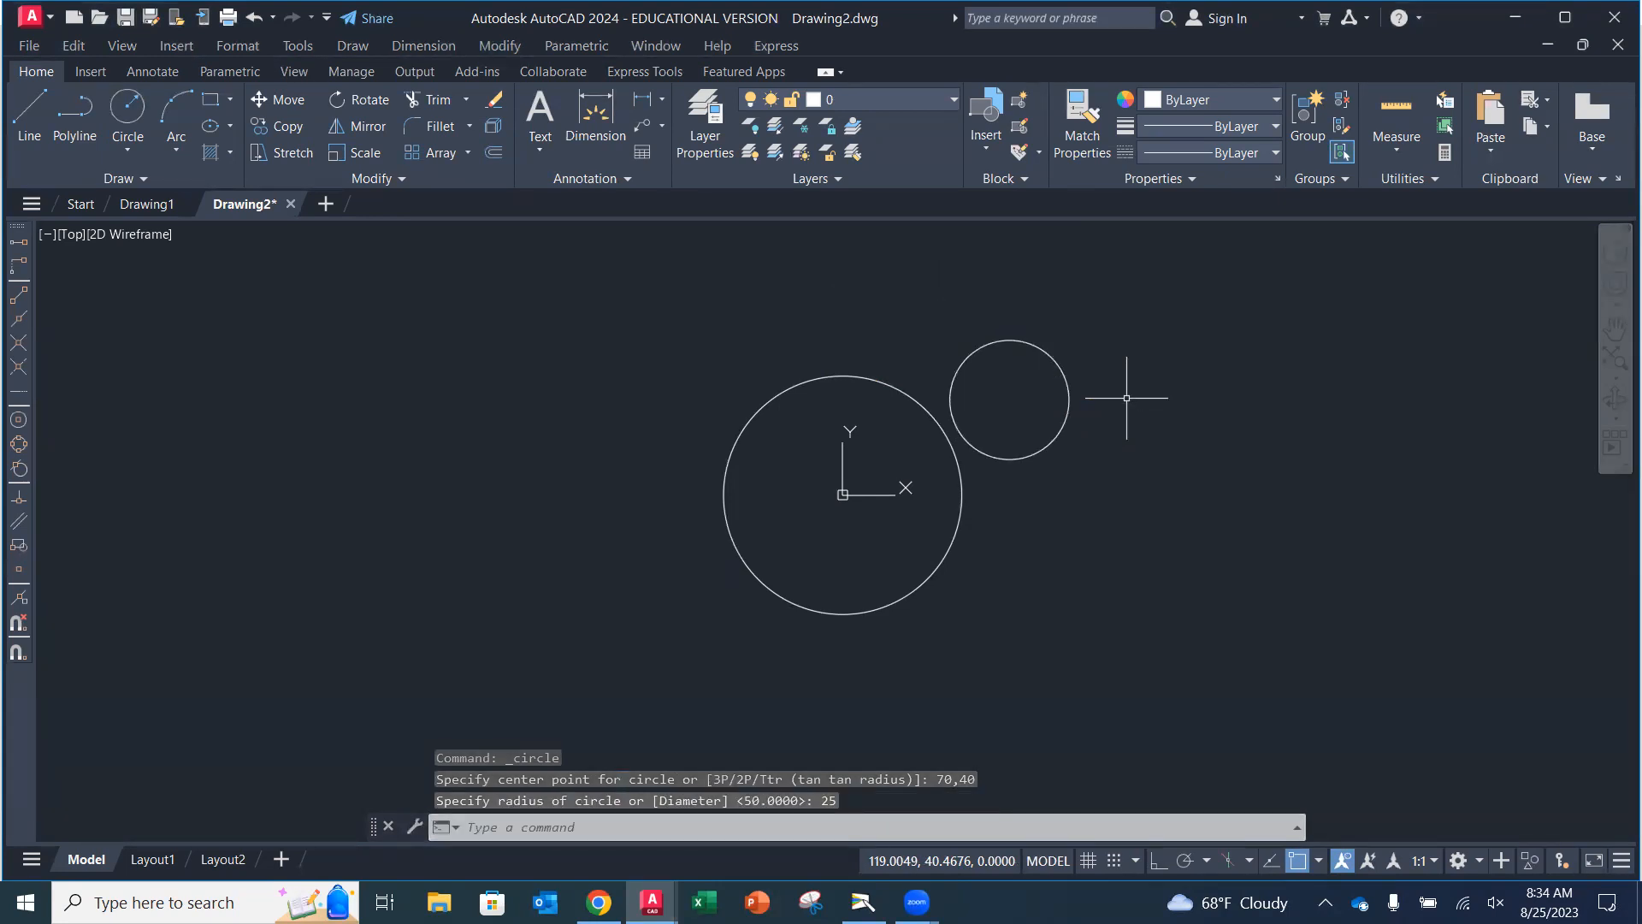
Check the textbook page for the third circle's instructions, then return to the drawing.
{"action": "key", "text": "alt+Tab"}
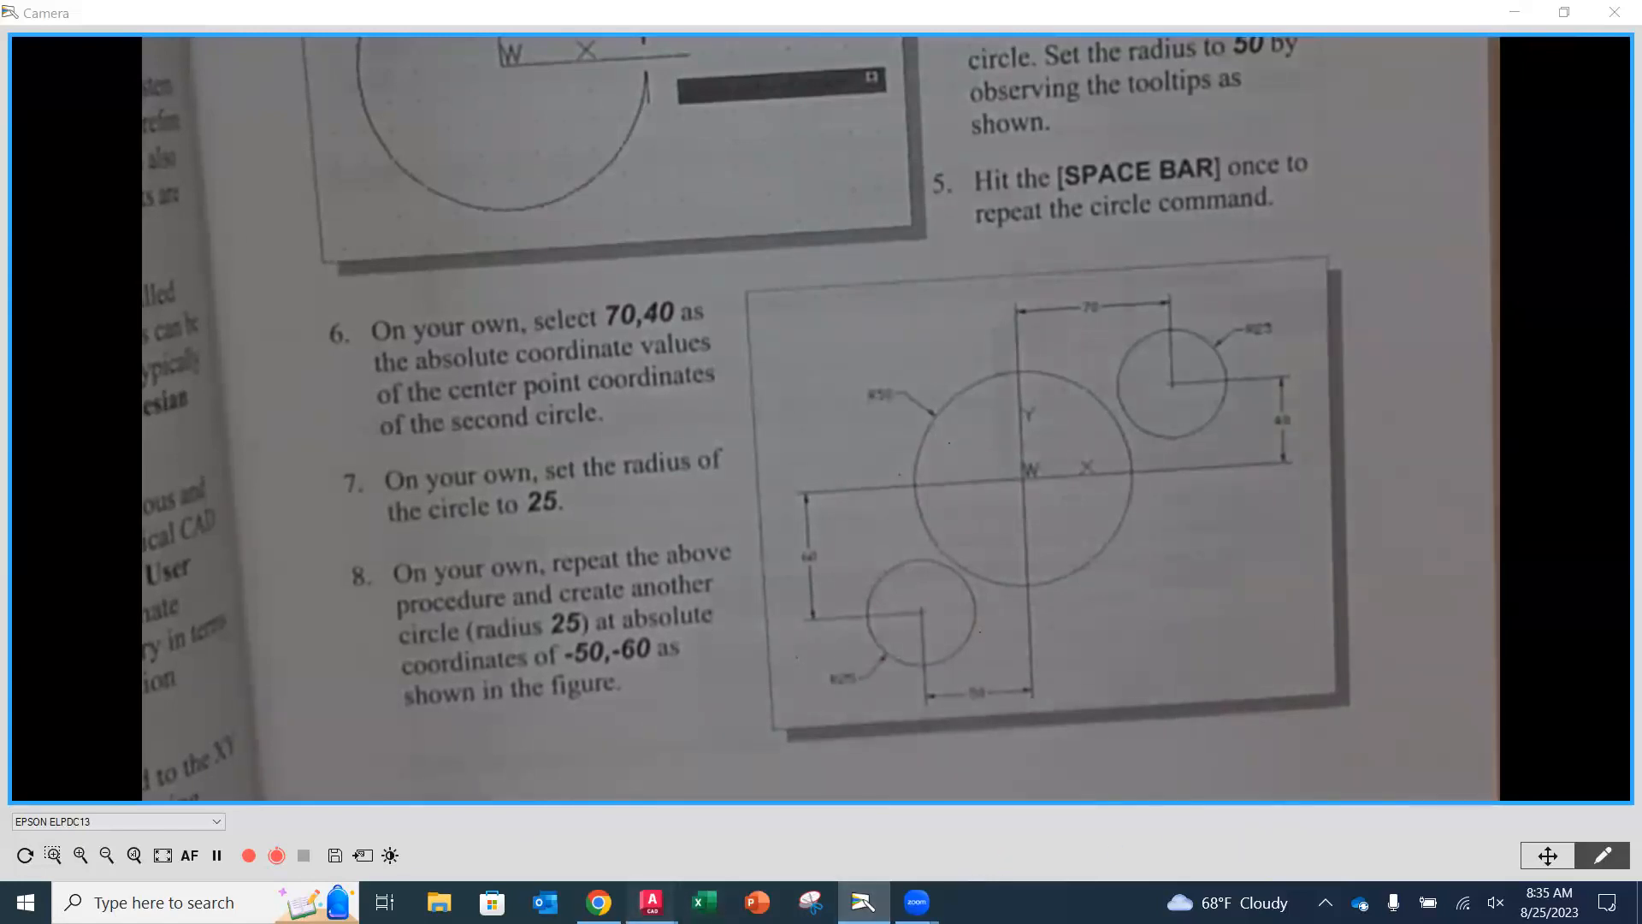
{"action": "mouse_move", "coordinate": [652, 901]}
{"action": "left_click", "coordinate": [781, 831]}
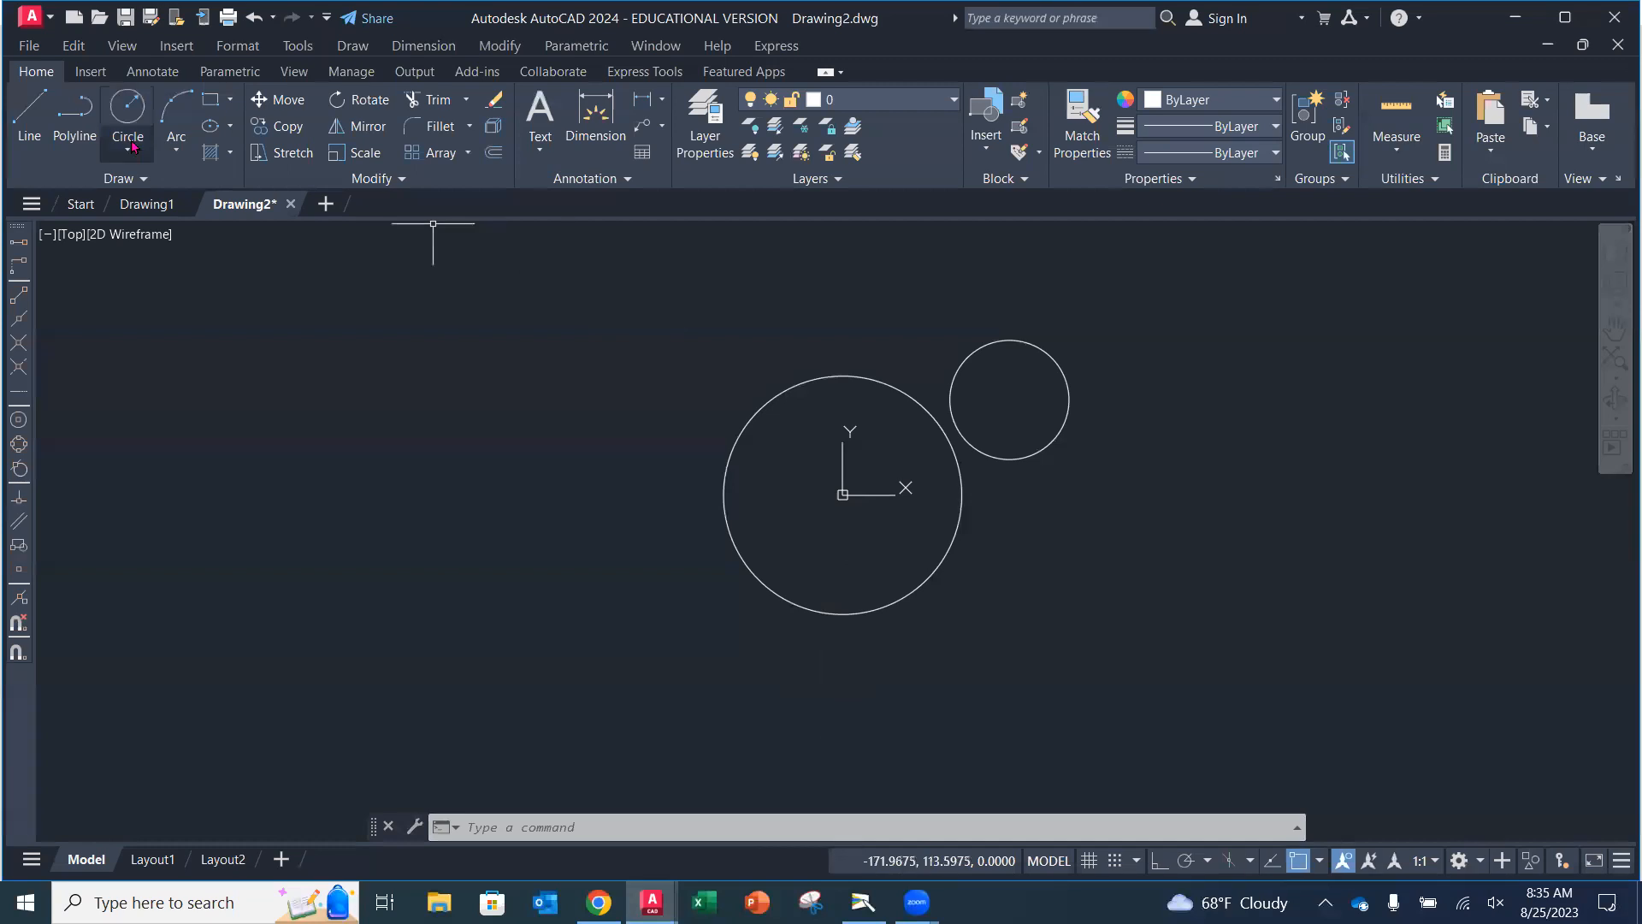
Draw a third circle centered at absolute coordinates -50,-60 with a radius of 25.
{"action": "left_click", "coordinate": [127, 109]}
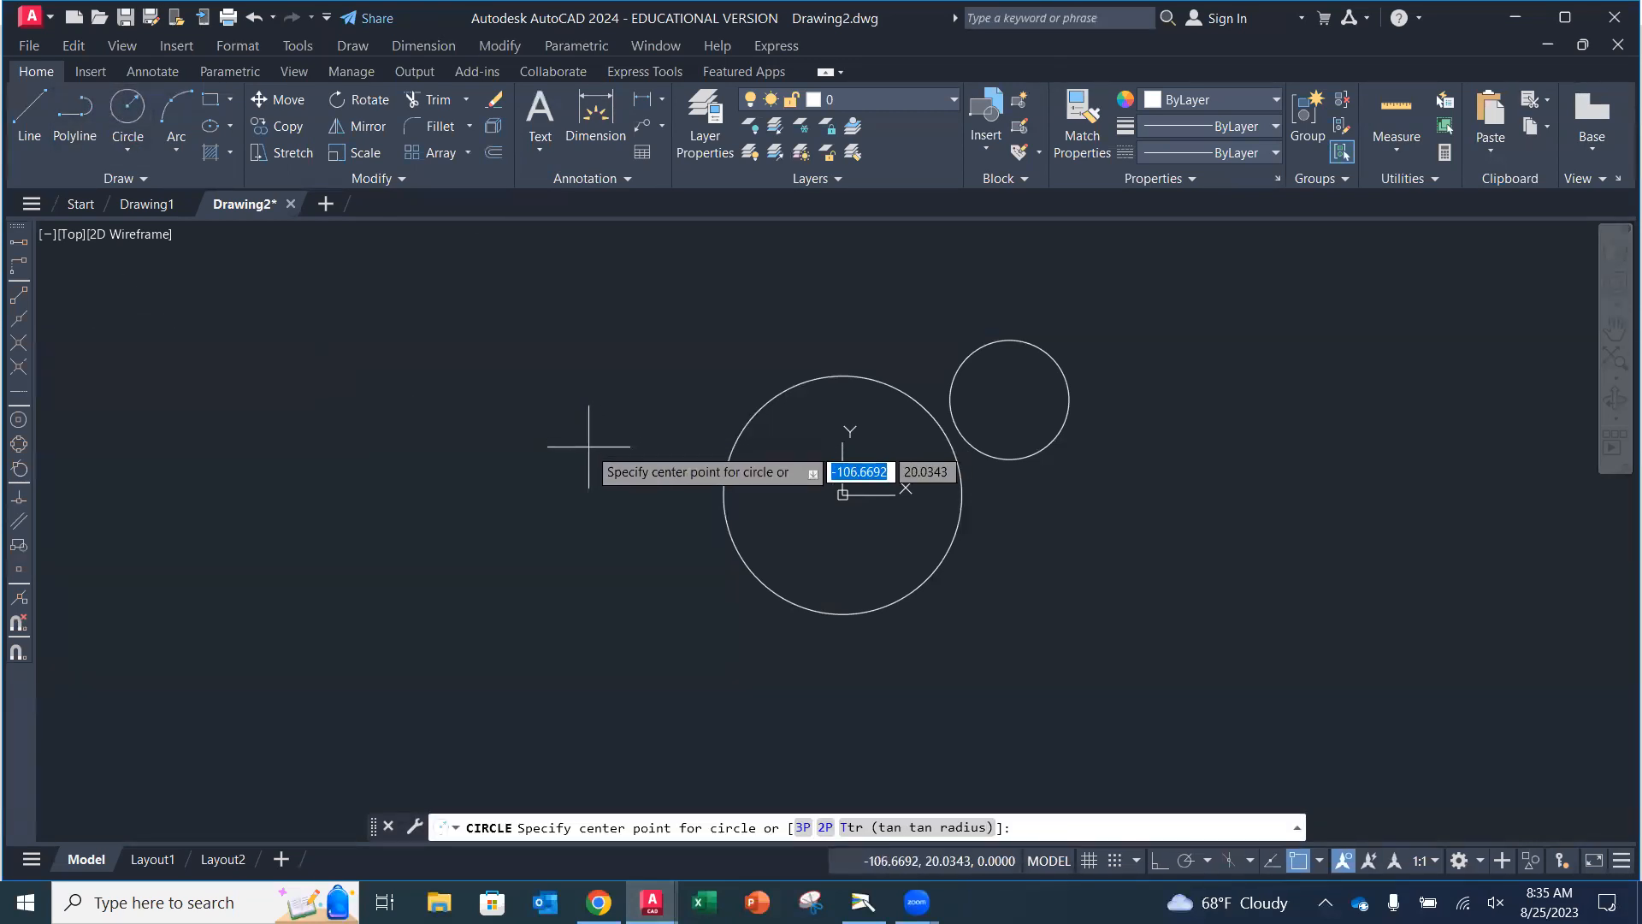
{"action": "type", "text": "-50"}
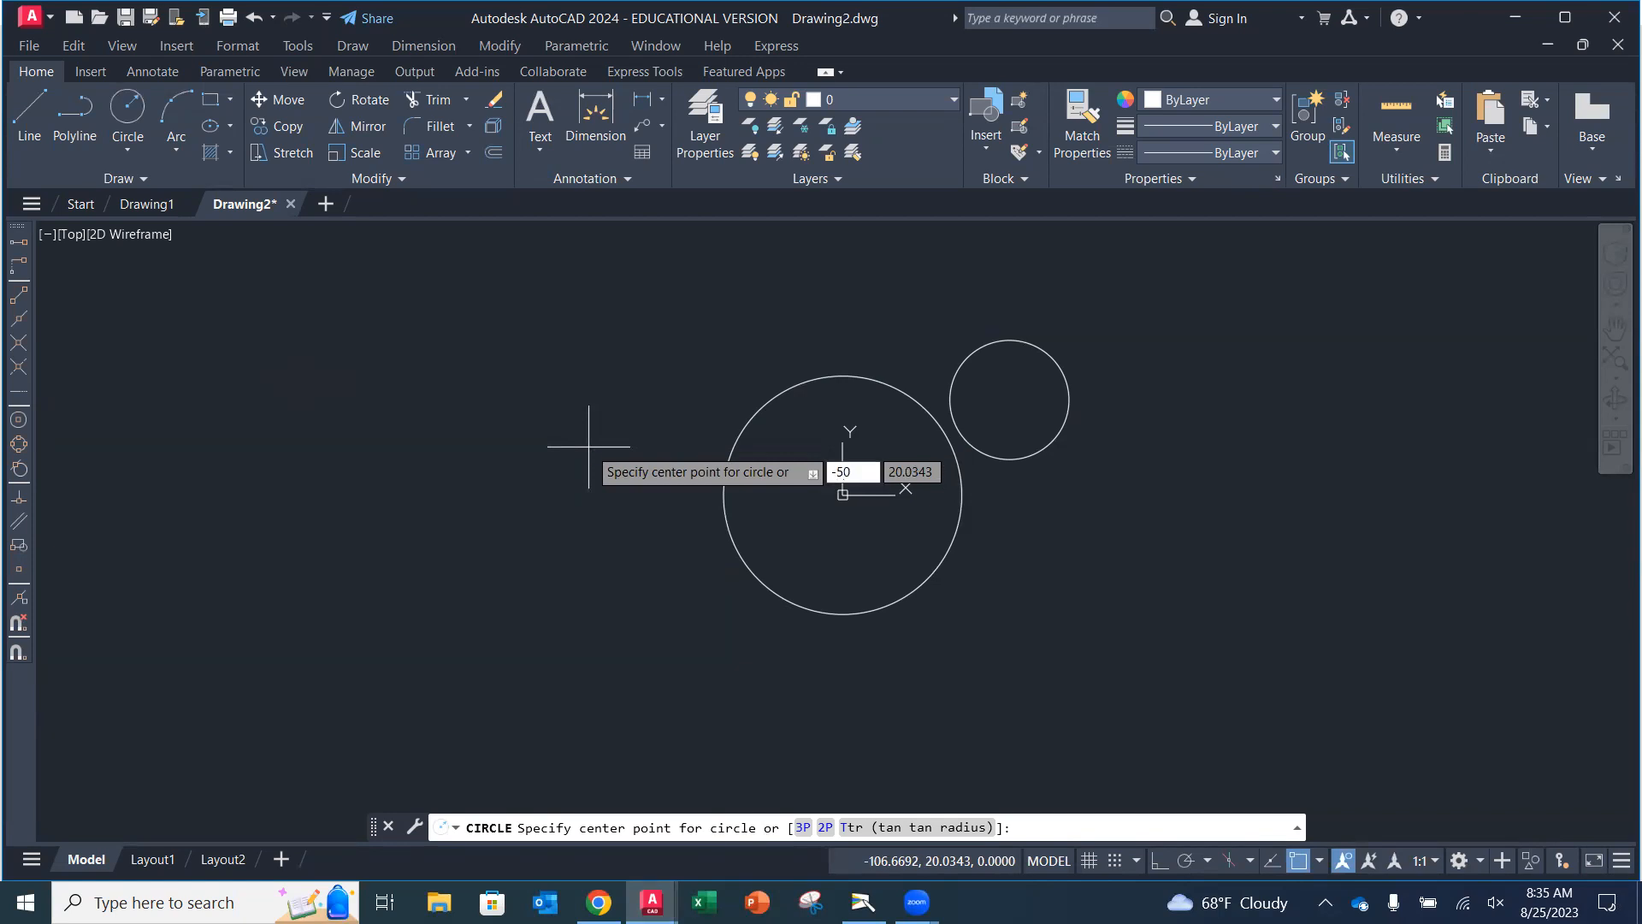
{"action": "key", "text": "Tab"}
{"action": "type", "text": "-60"}
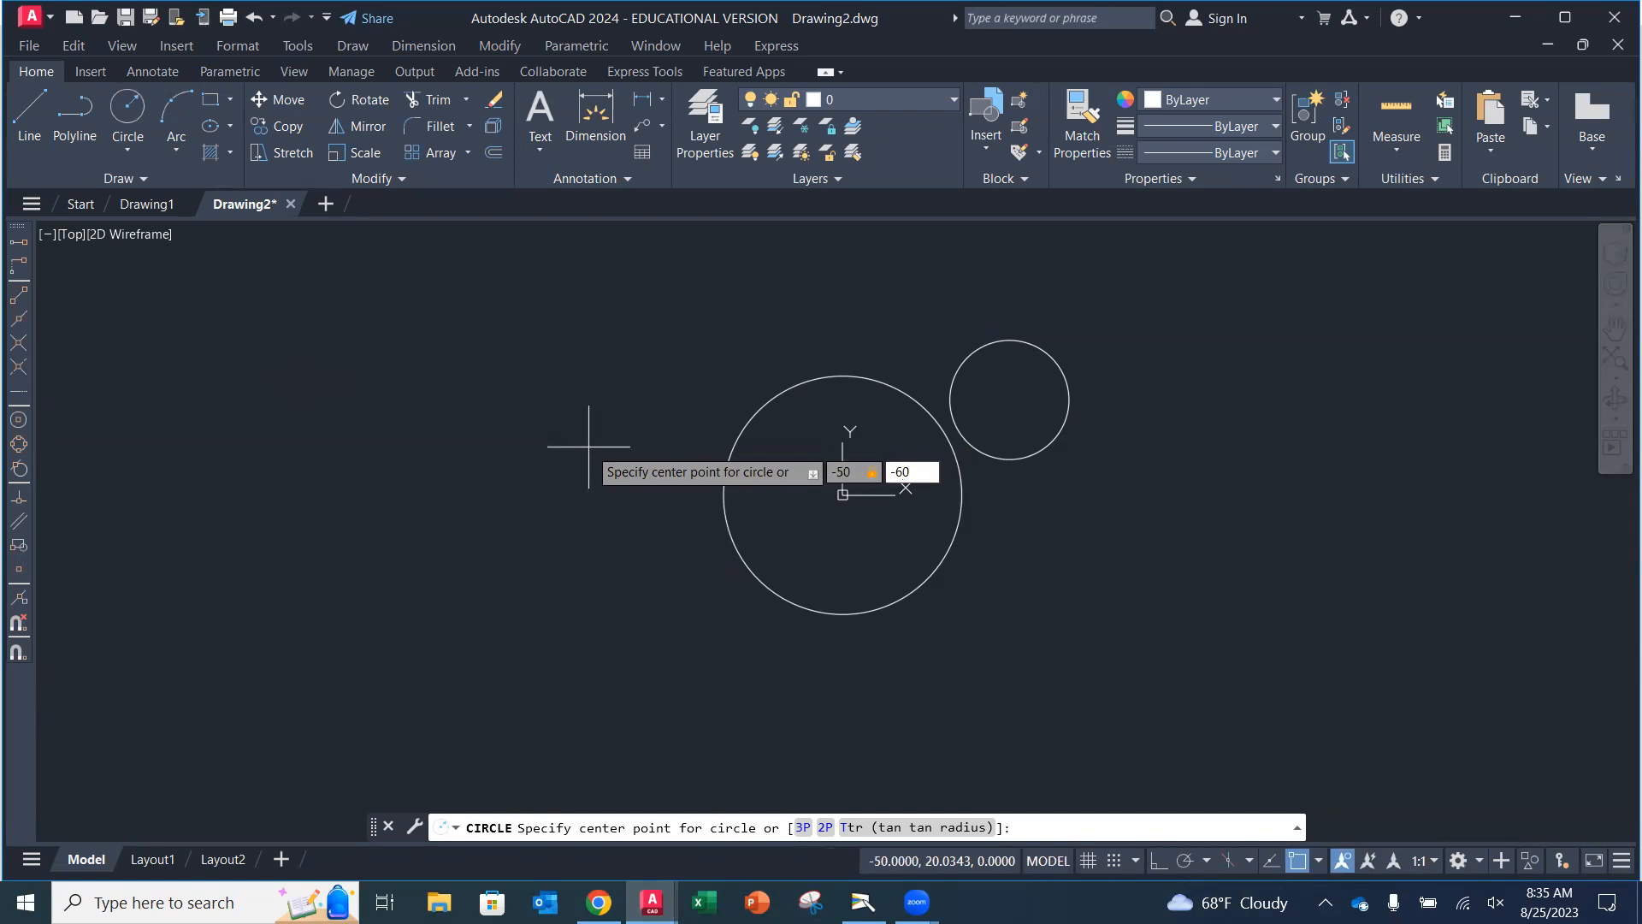
{"action": "key", "text": "Return"}
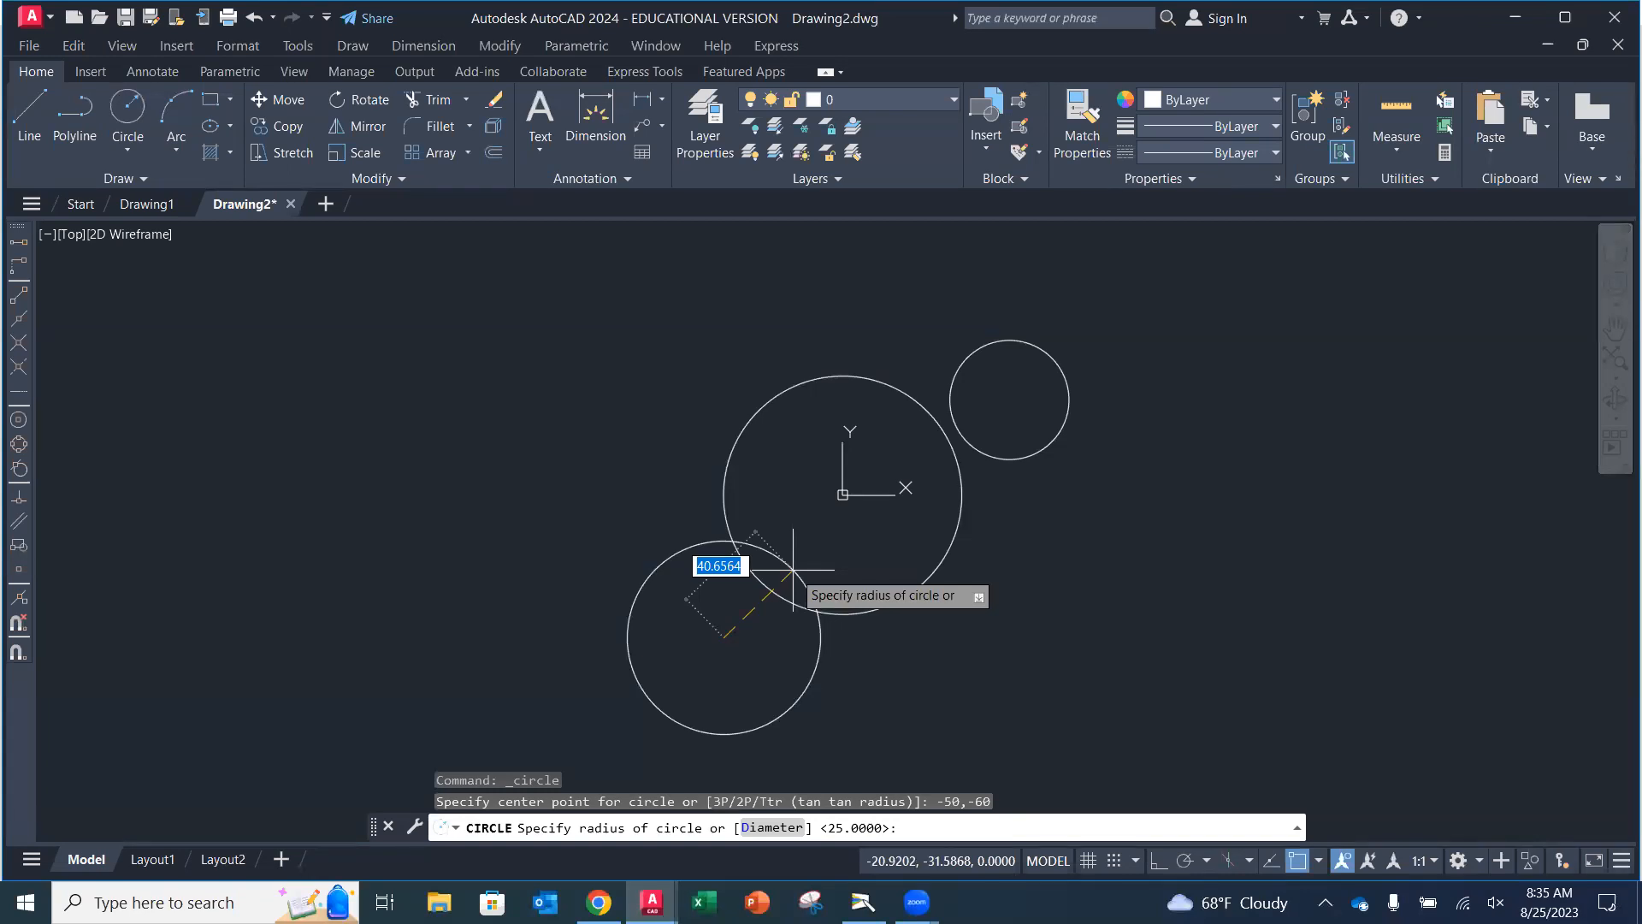
{"action": "type", "text": "25"}
{"action": "key", "text": "Return"}
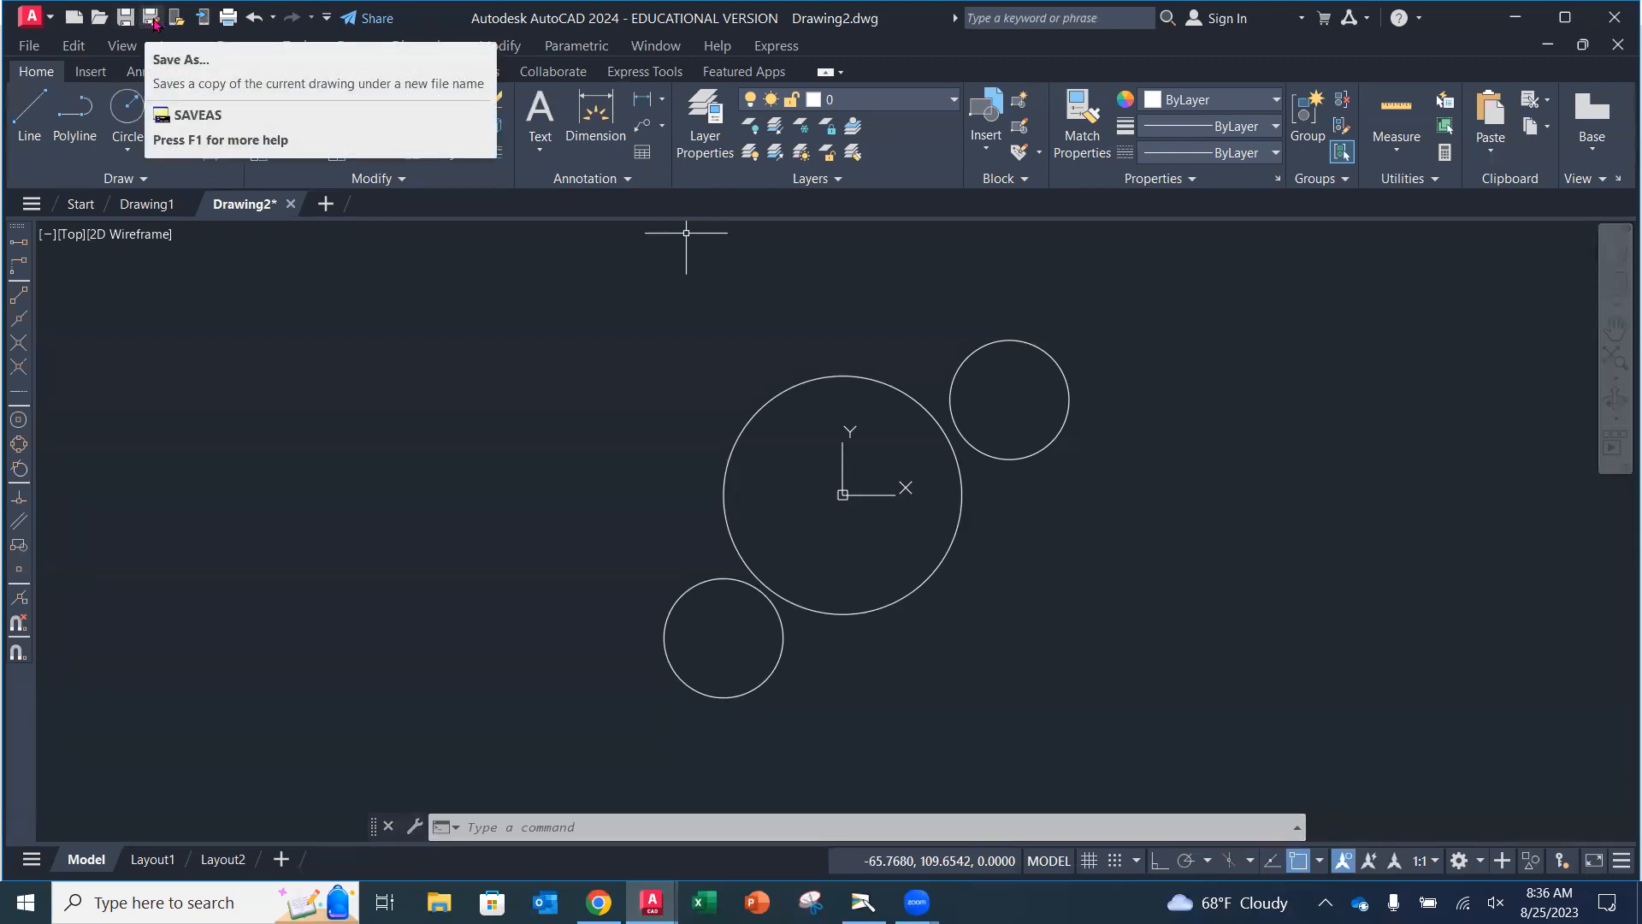
Save the drawing to the Desktop as Rocker_Arm and dismiss the tip popup.
{"action": "left_click", "coordinate": [158, 19]}
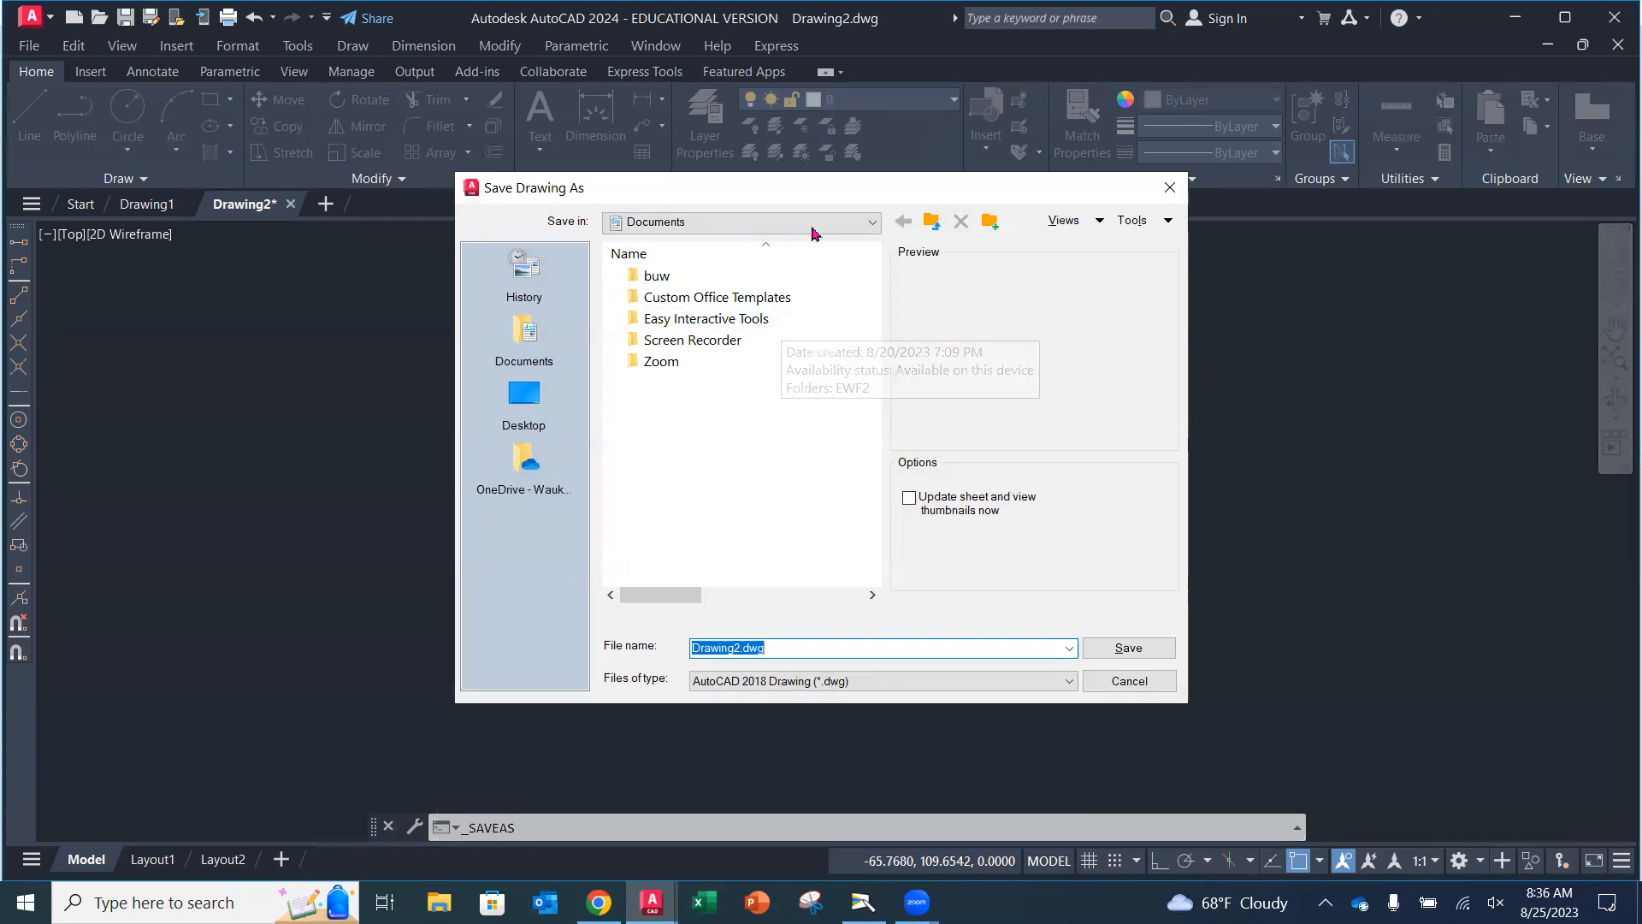
{"action": "left_click", "coordinate": [871, 222]}
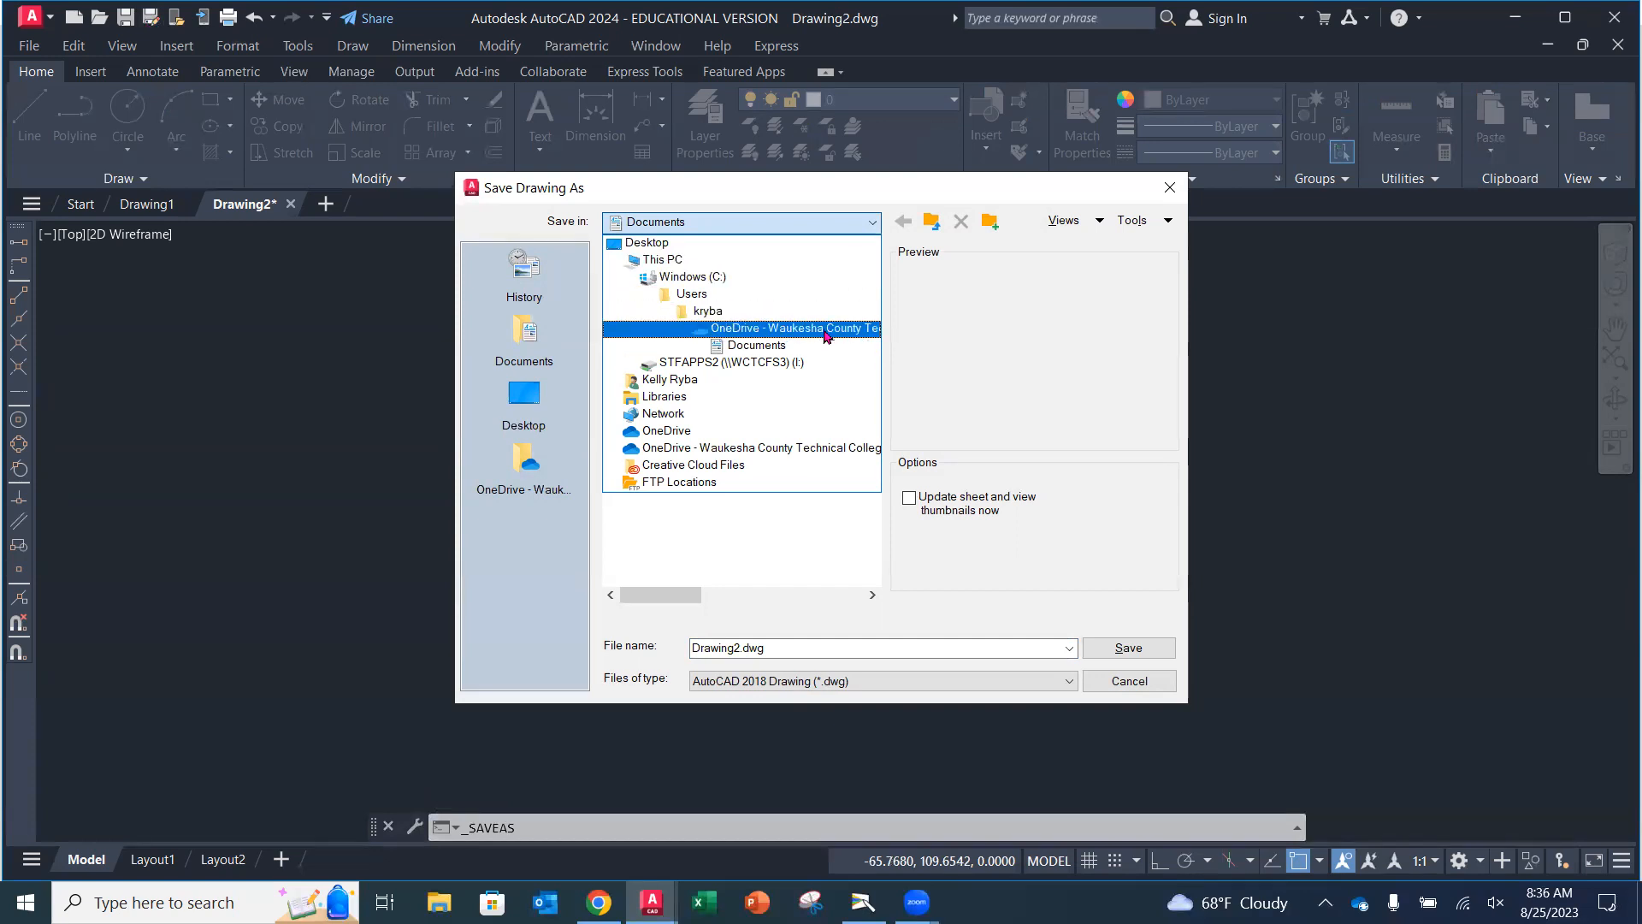
{"action": "left_click", "coordinate": [673, 243]}
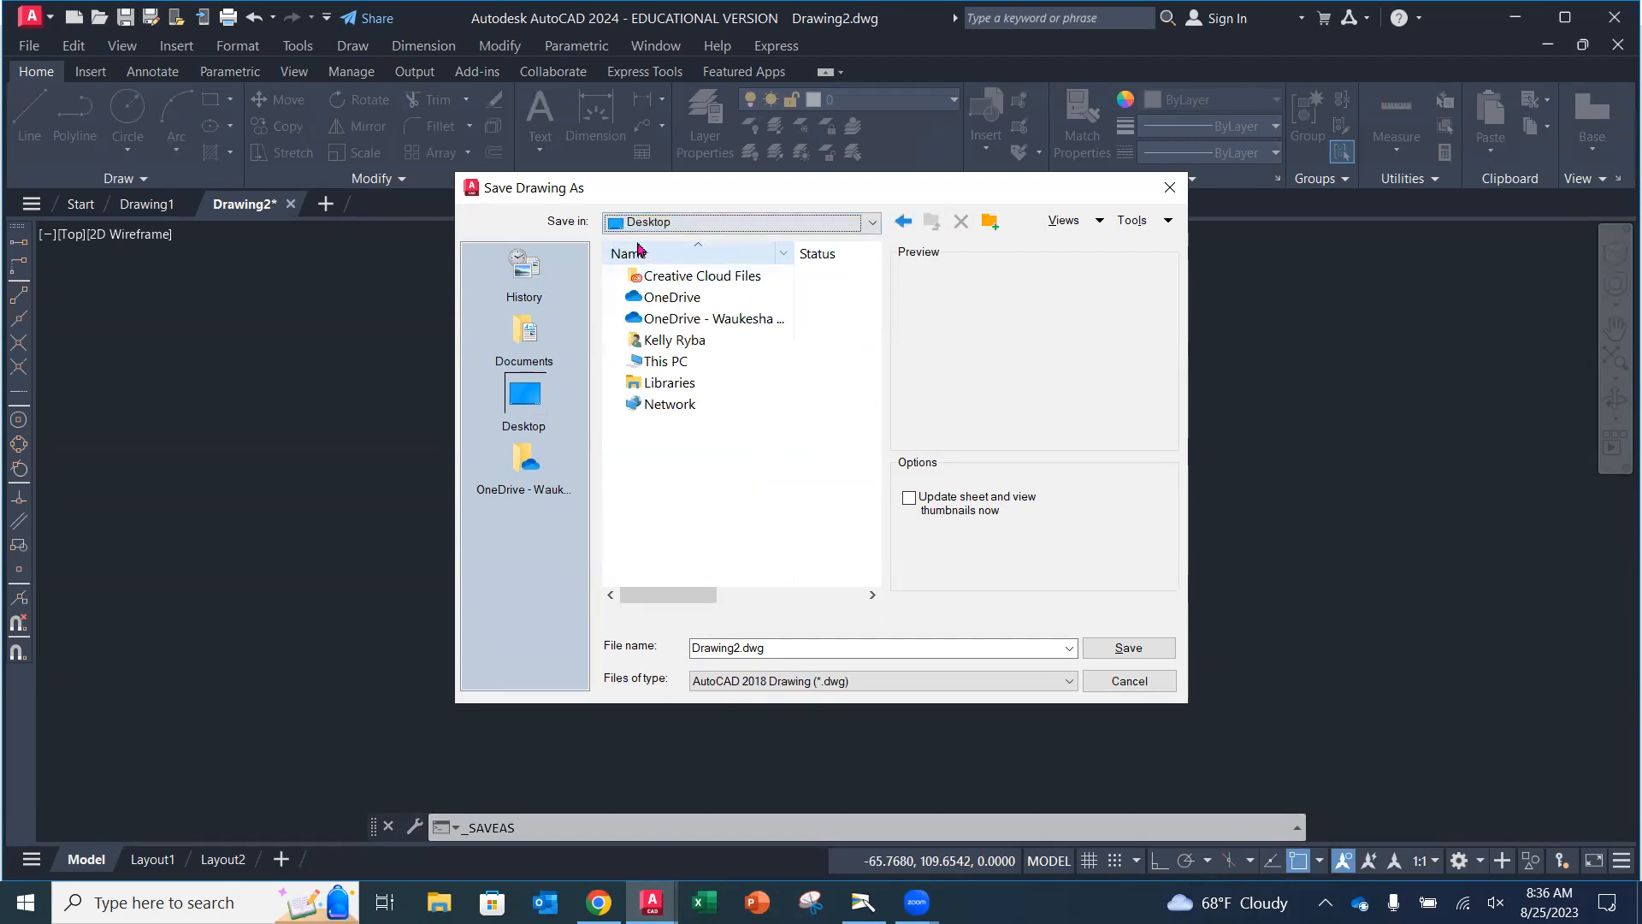
{"action": "left_click", "coordinate": [782, 643]}
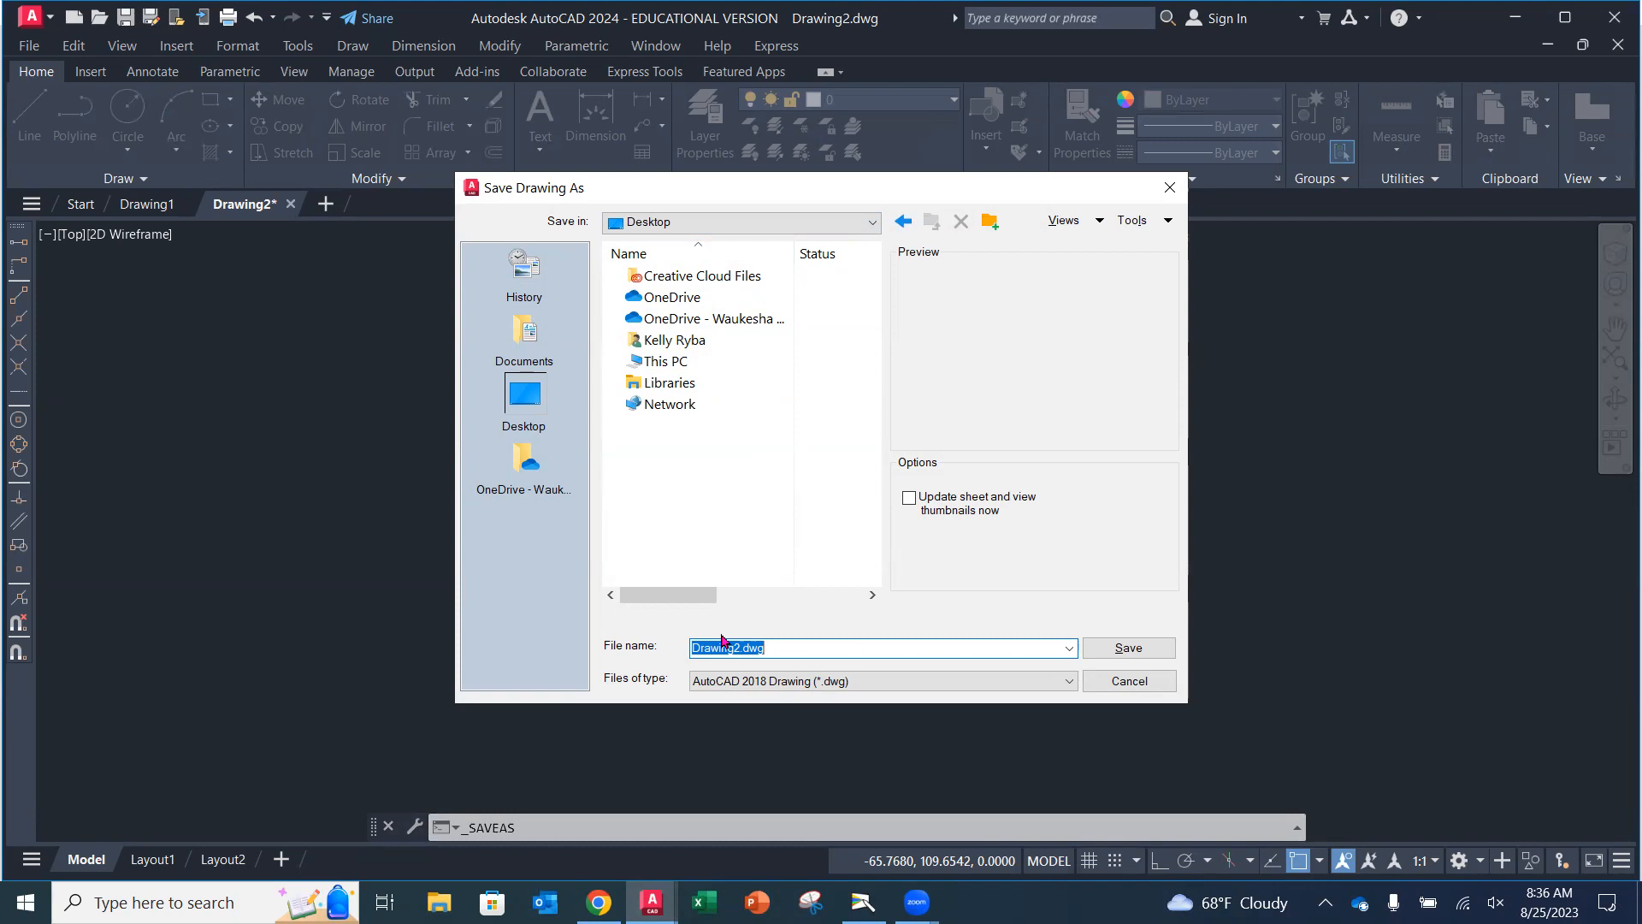
{"action": "type", "text": "Rocker_Arm"}
{"action": "left_click", "coordinate": [1131, 648]}
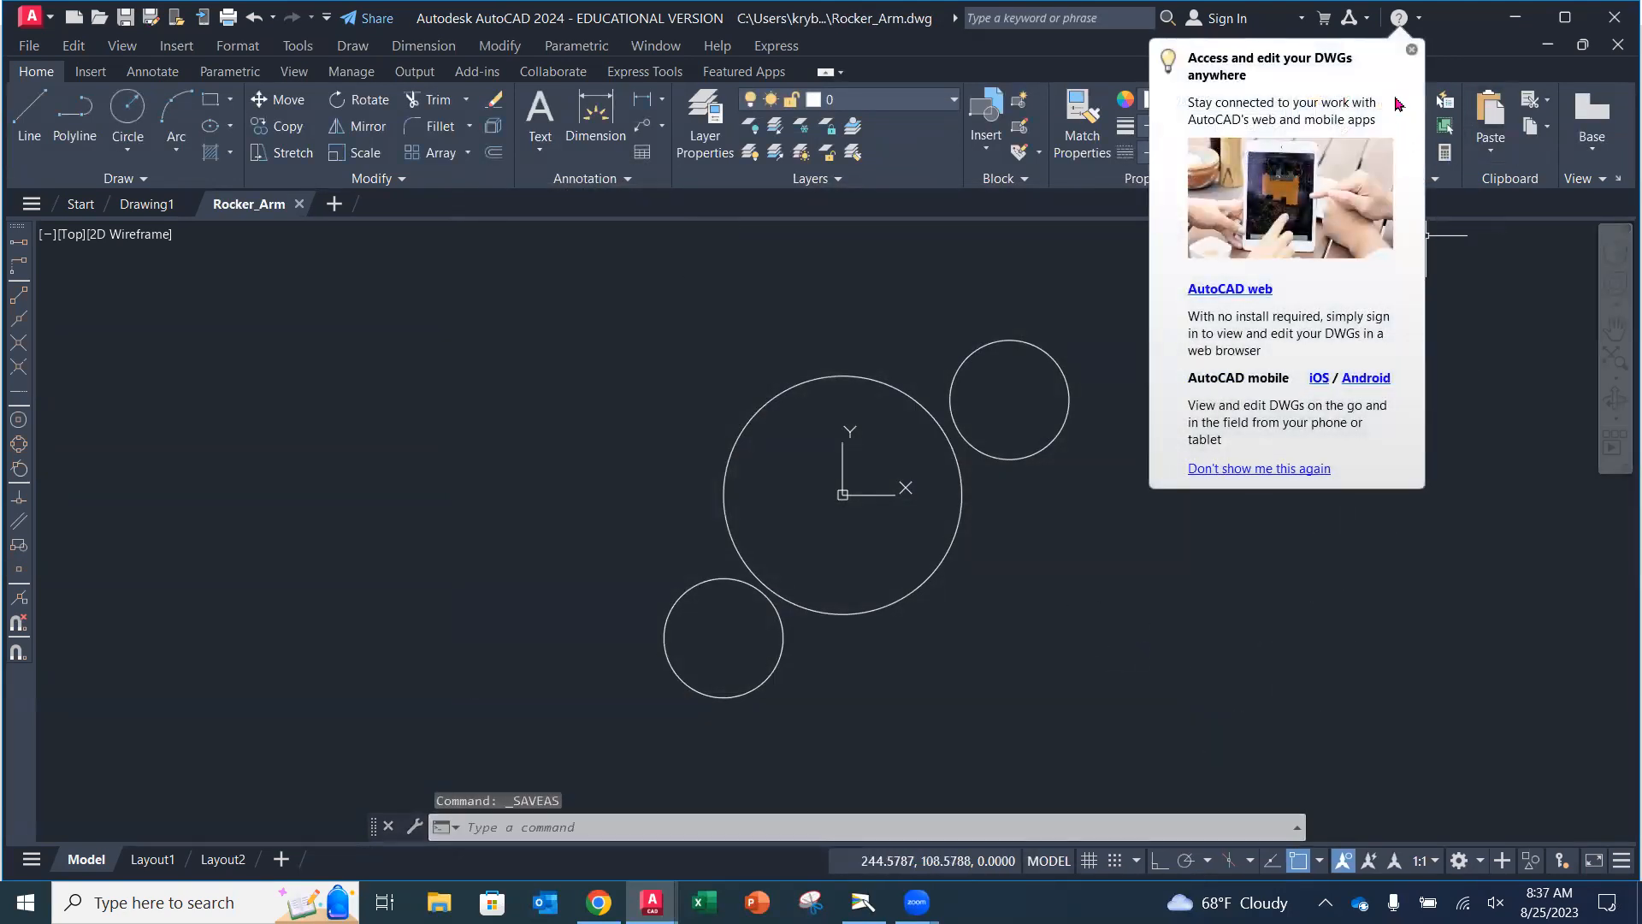
{"action": "left_click", "coordinate": [1411, 48]}
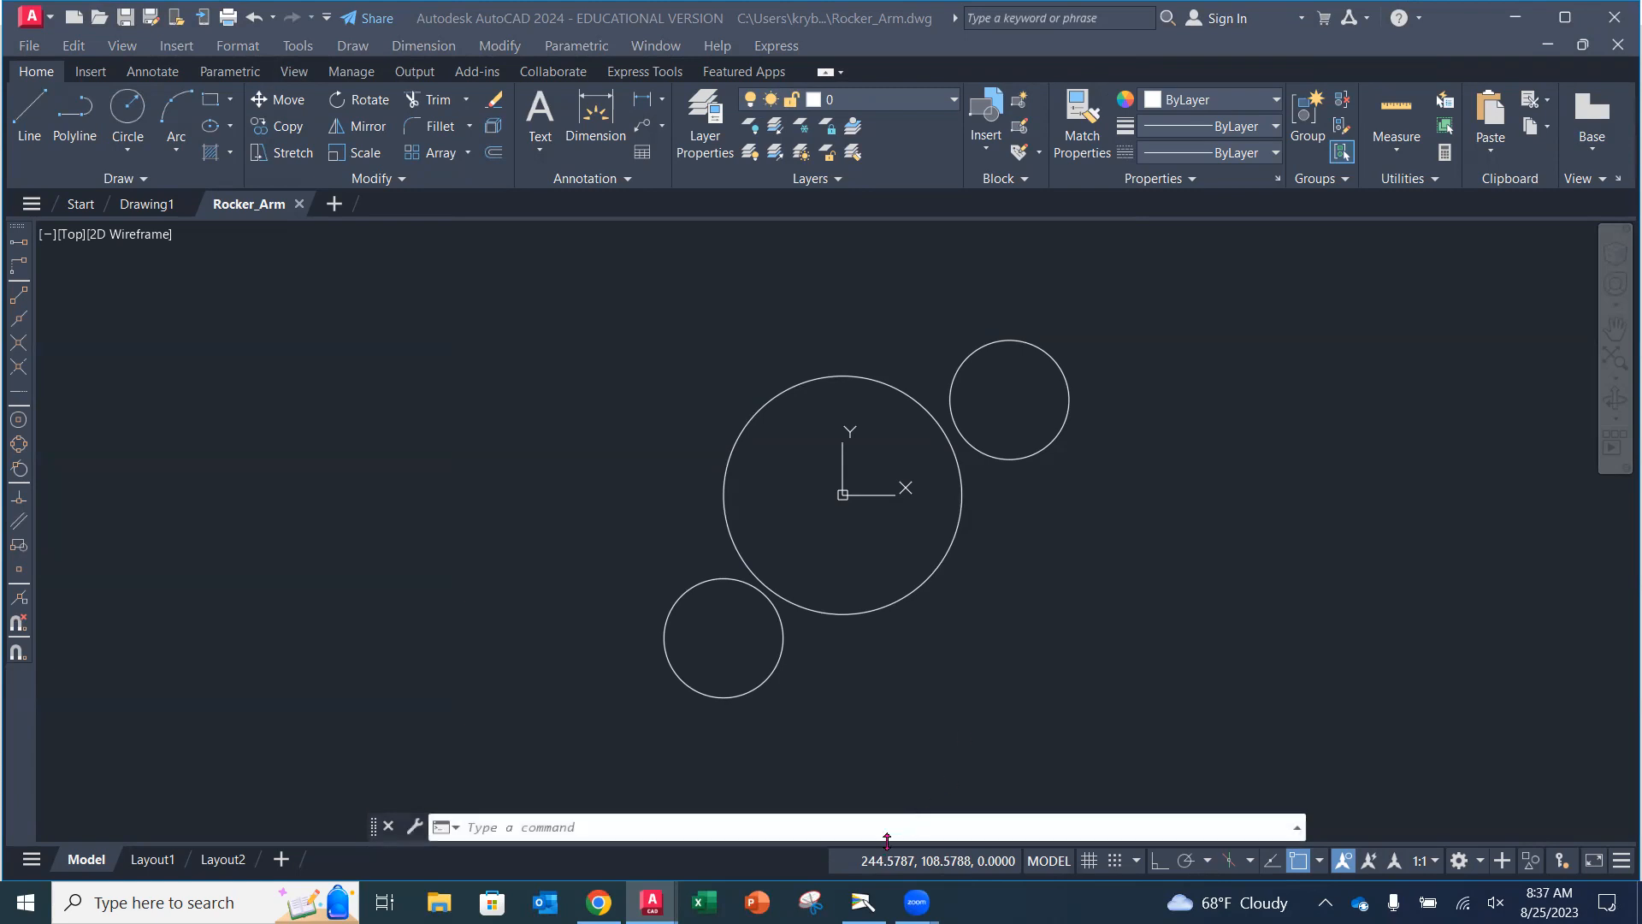
Check the textbook's Snap to Tangent instructions, then return to the drawing.
{"action": "left_click", "coordinate": [862, 901]}
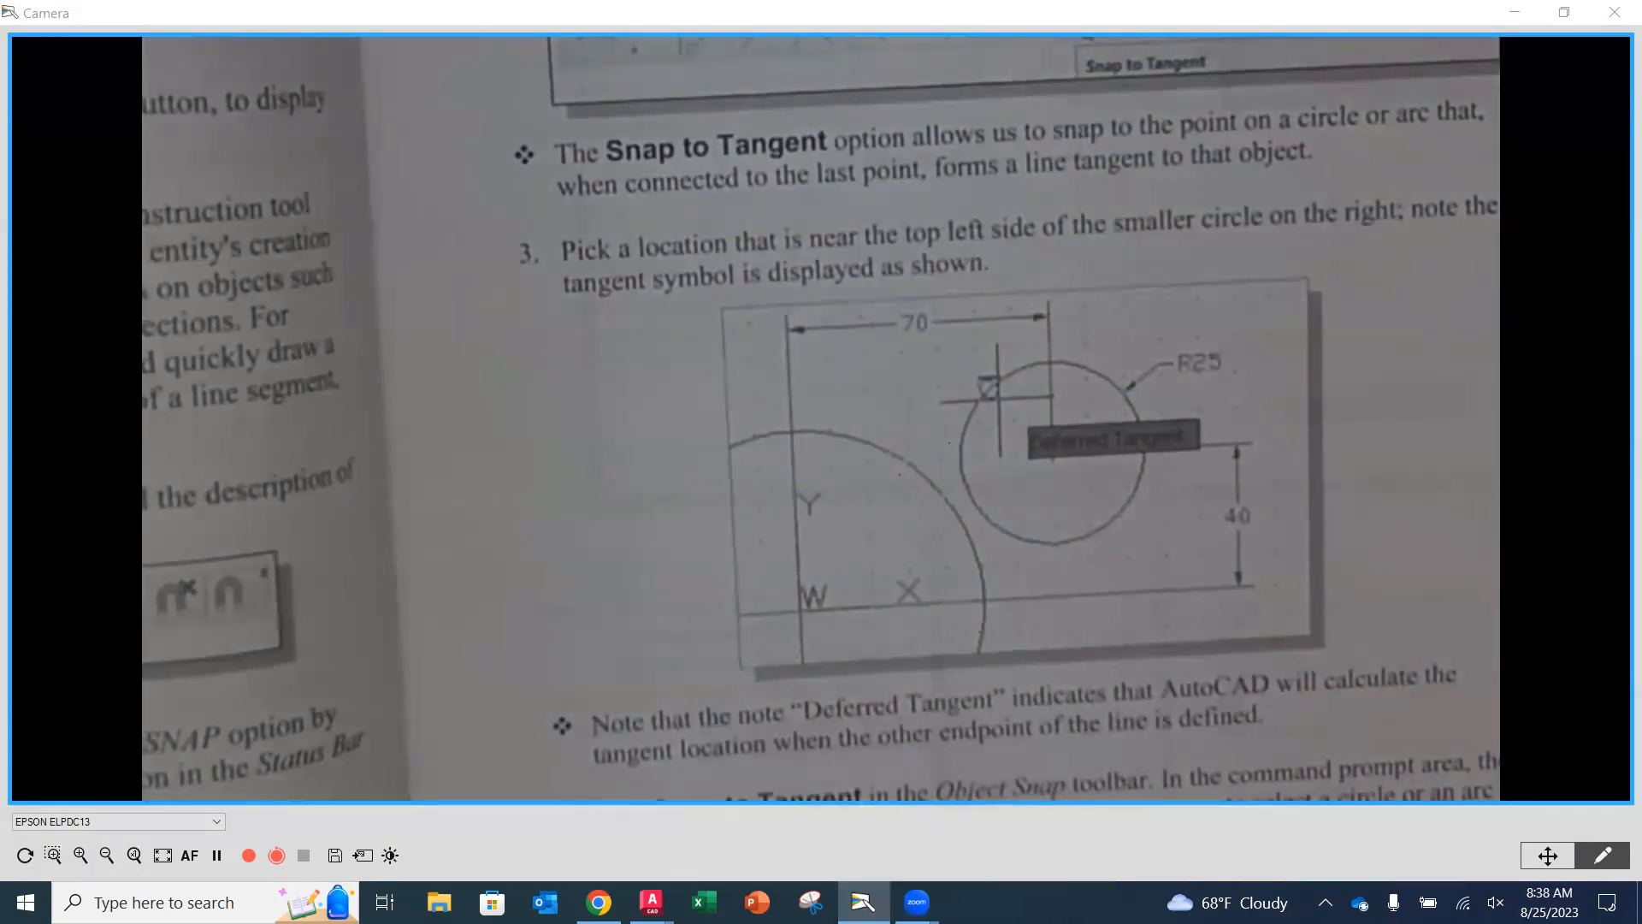
{"action": "mouse_move", "coordinate": [651, 903]}
{"action": "left_click", "coordinate": [699, 758]}
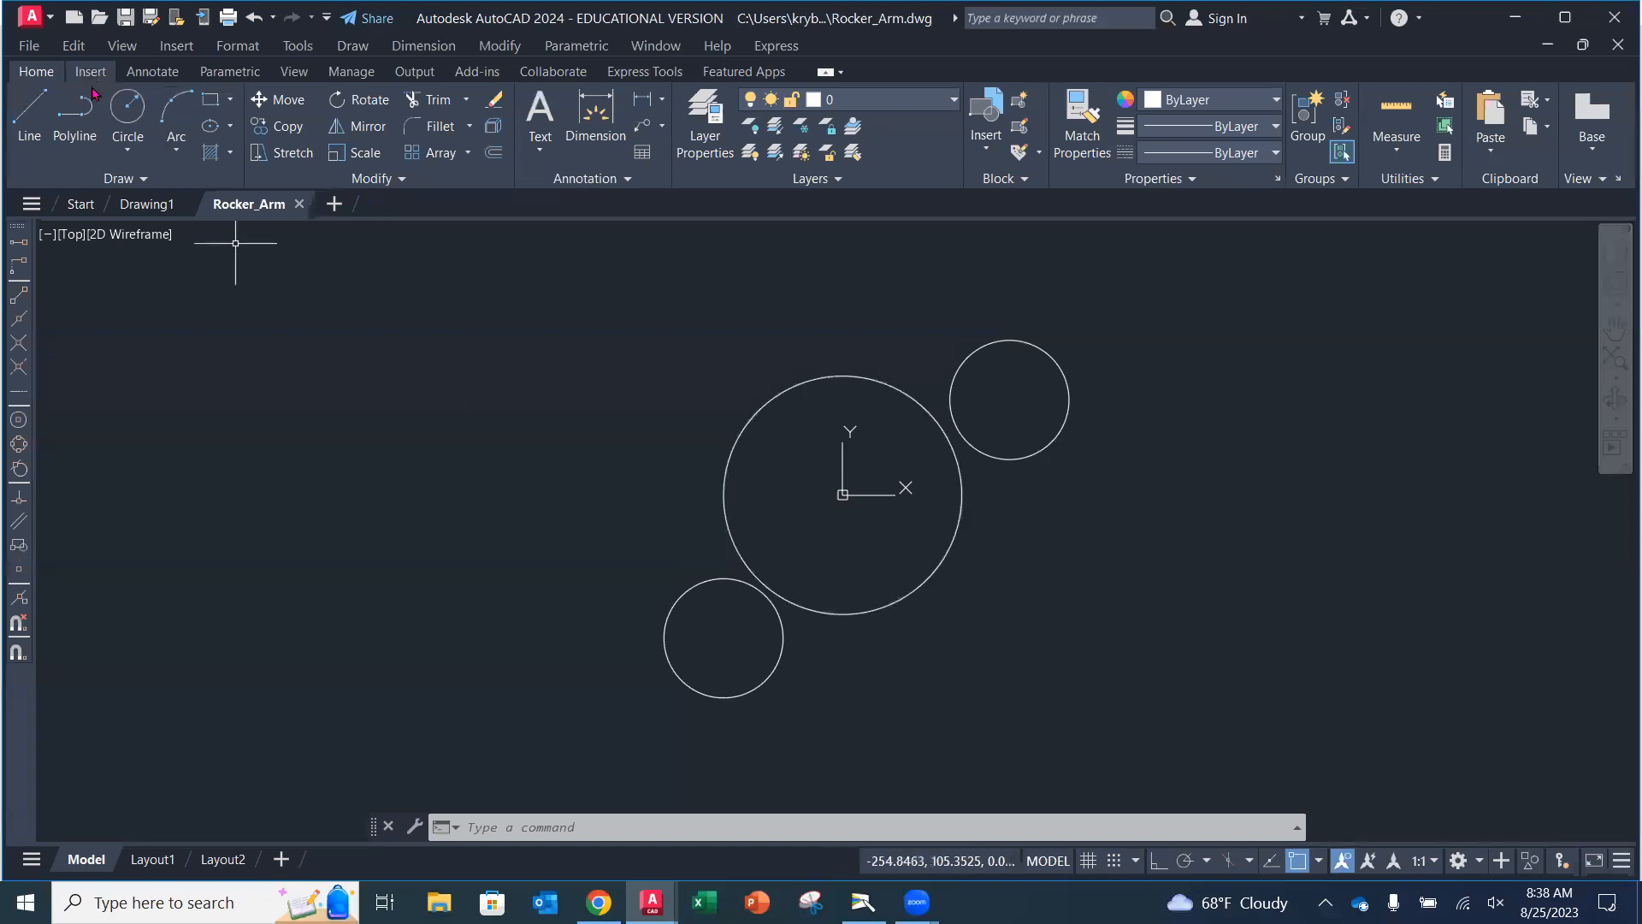
Draw a line tangent to the upper-right small circle and the large circle using Snap to Tangent.
{"action": "left_click", "coordinate": [26, 116]}
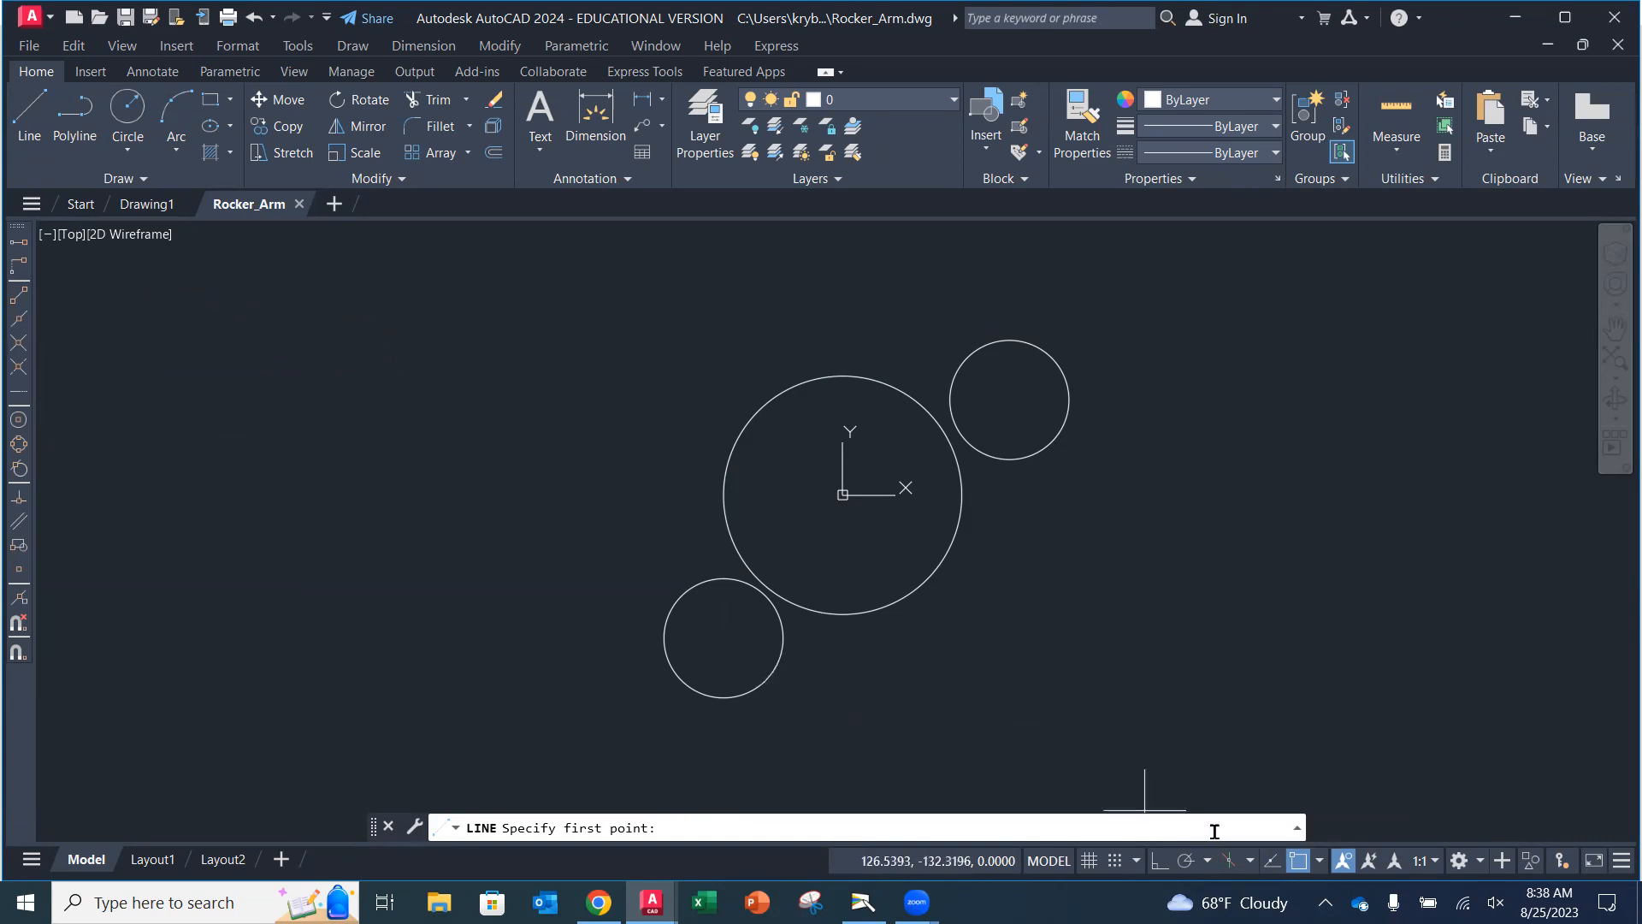
{"action": "left_click", "coordinate": [1319, 859]}
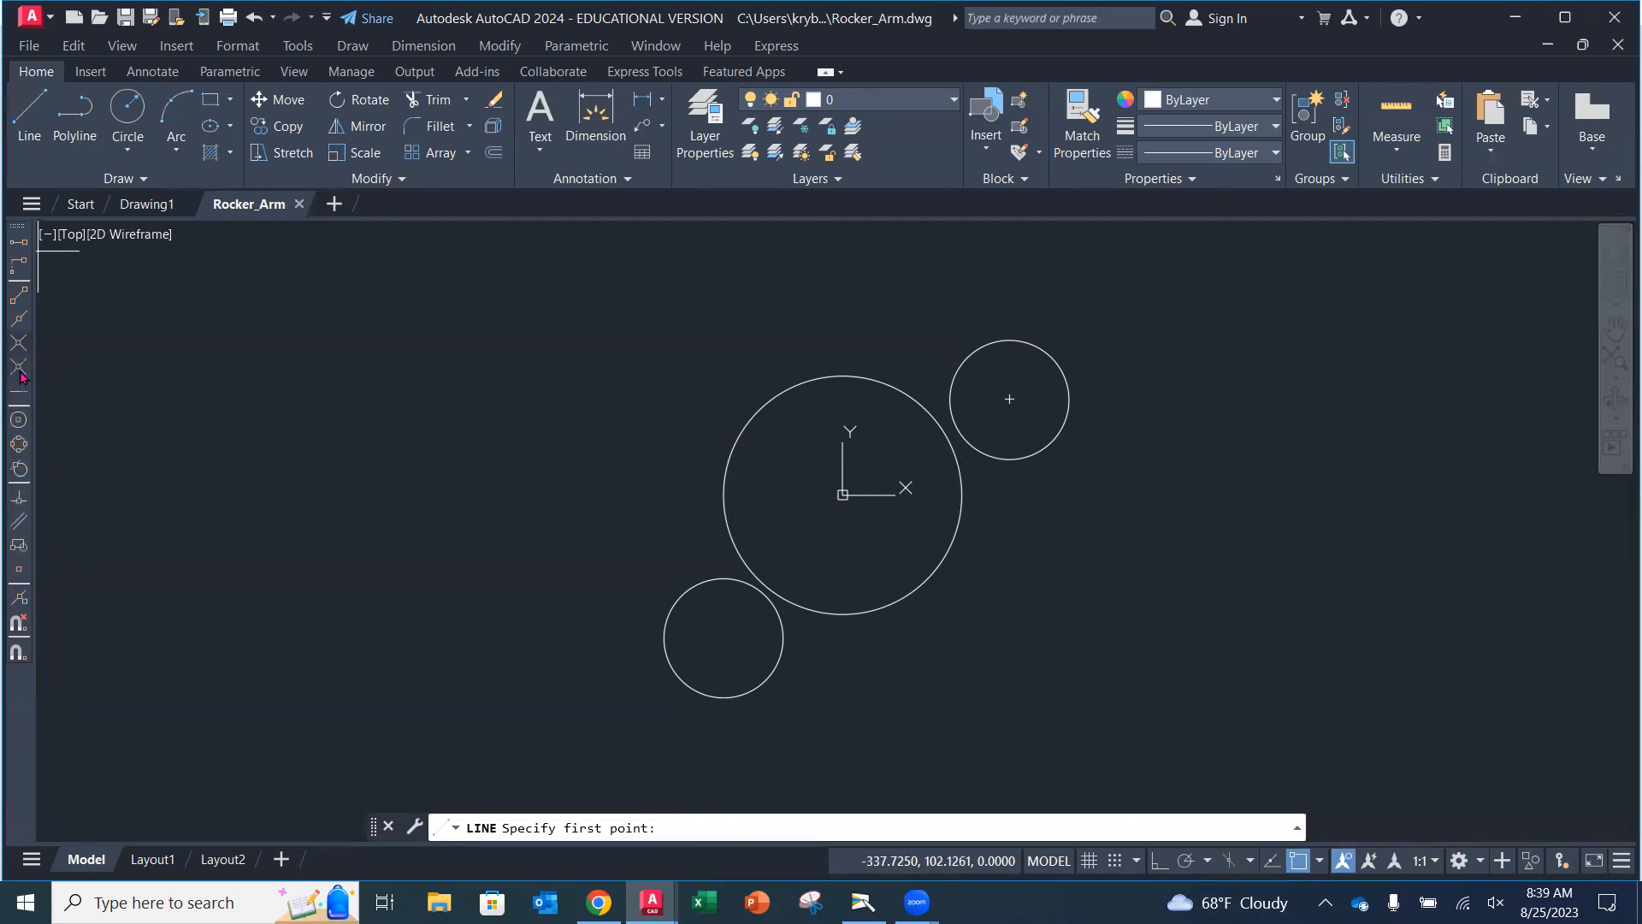
{"action": "left_click", "coordinate": [21, 470]}
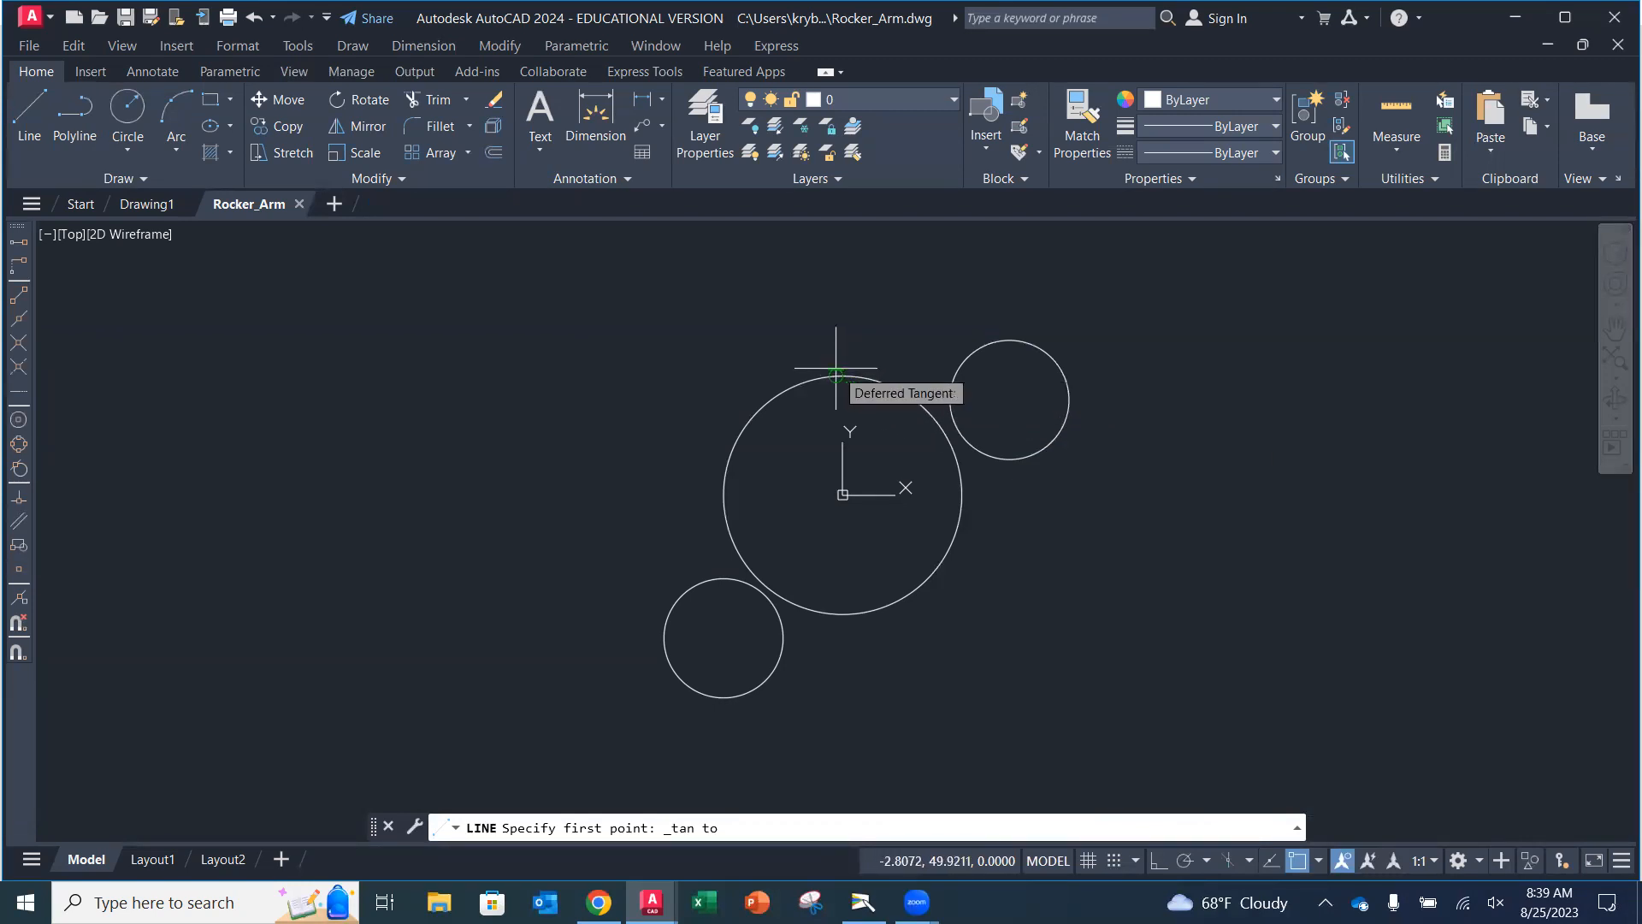
{"action": "left_click", "coordinate": [986, 340]}
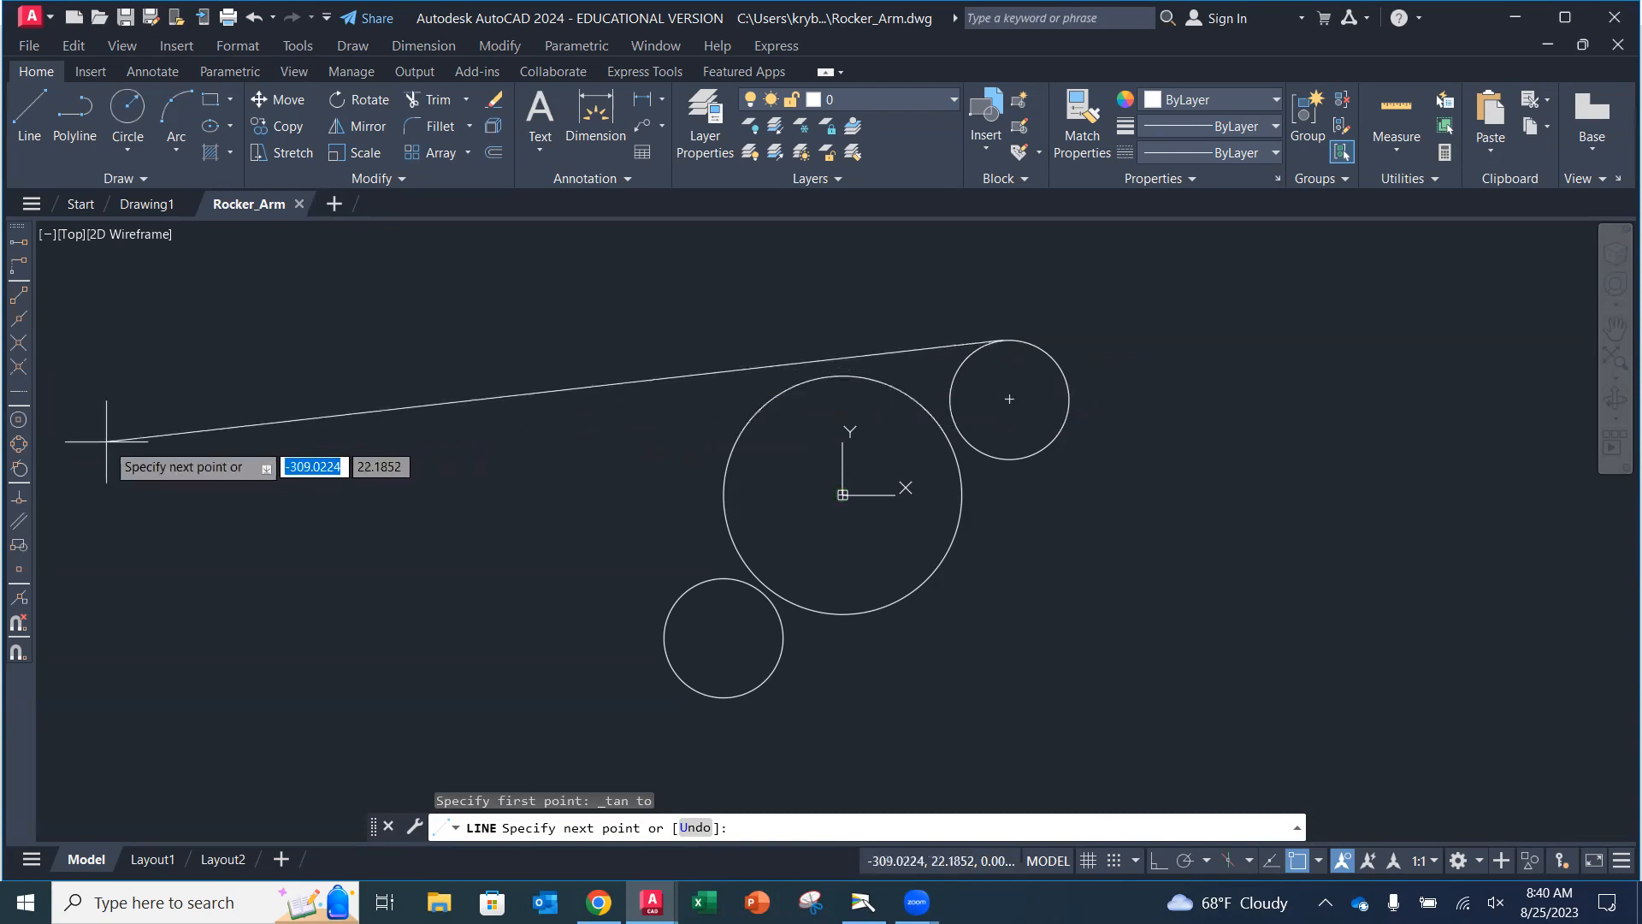
{"action": "left_click", "coordinate": [18, 468]}
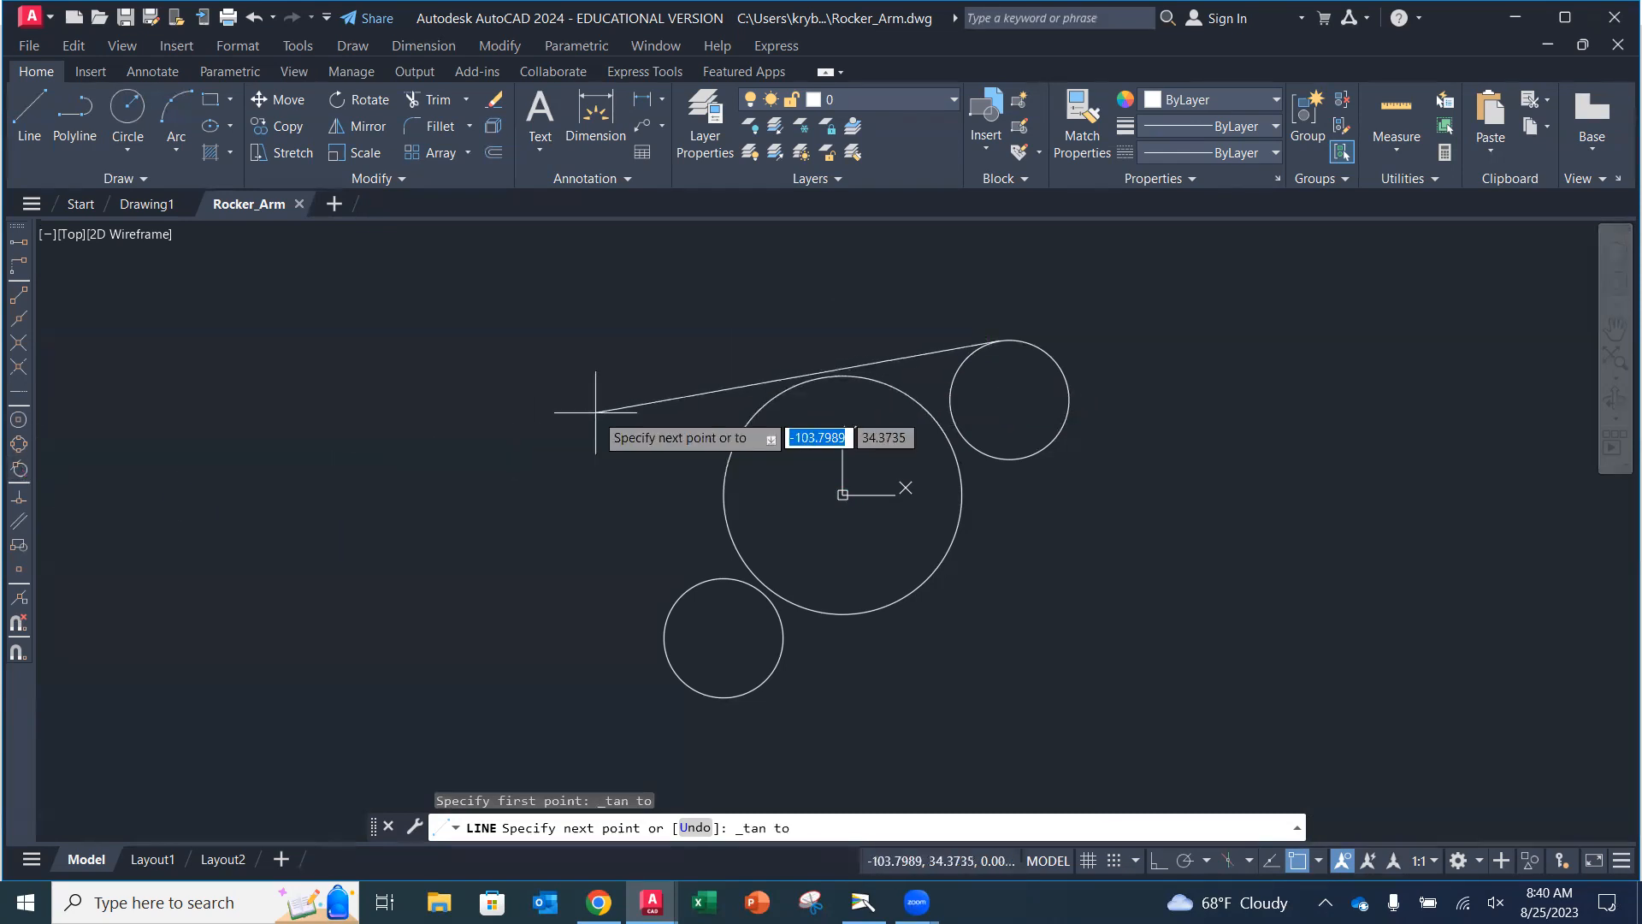
{"action": "left_click", "coordinate": [787, 383]}
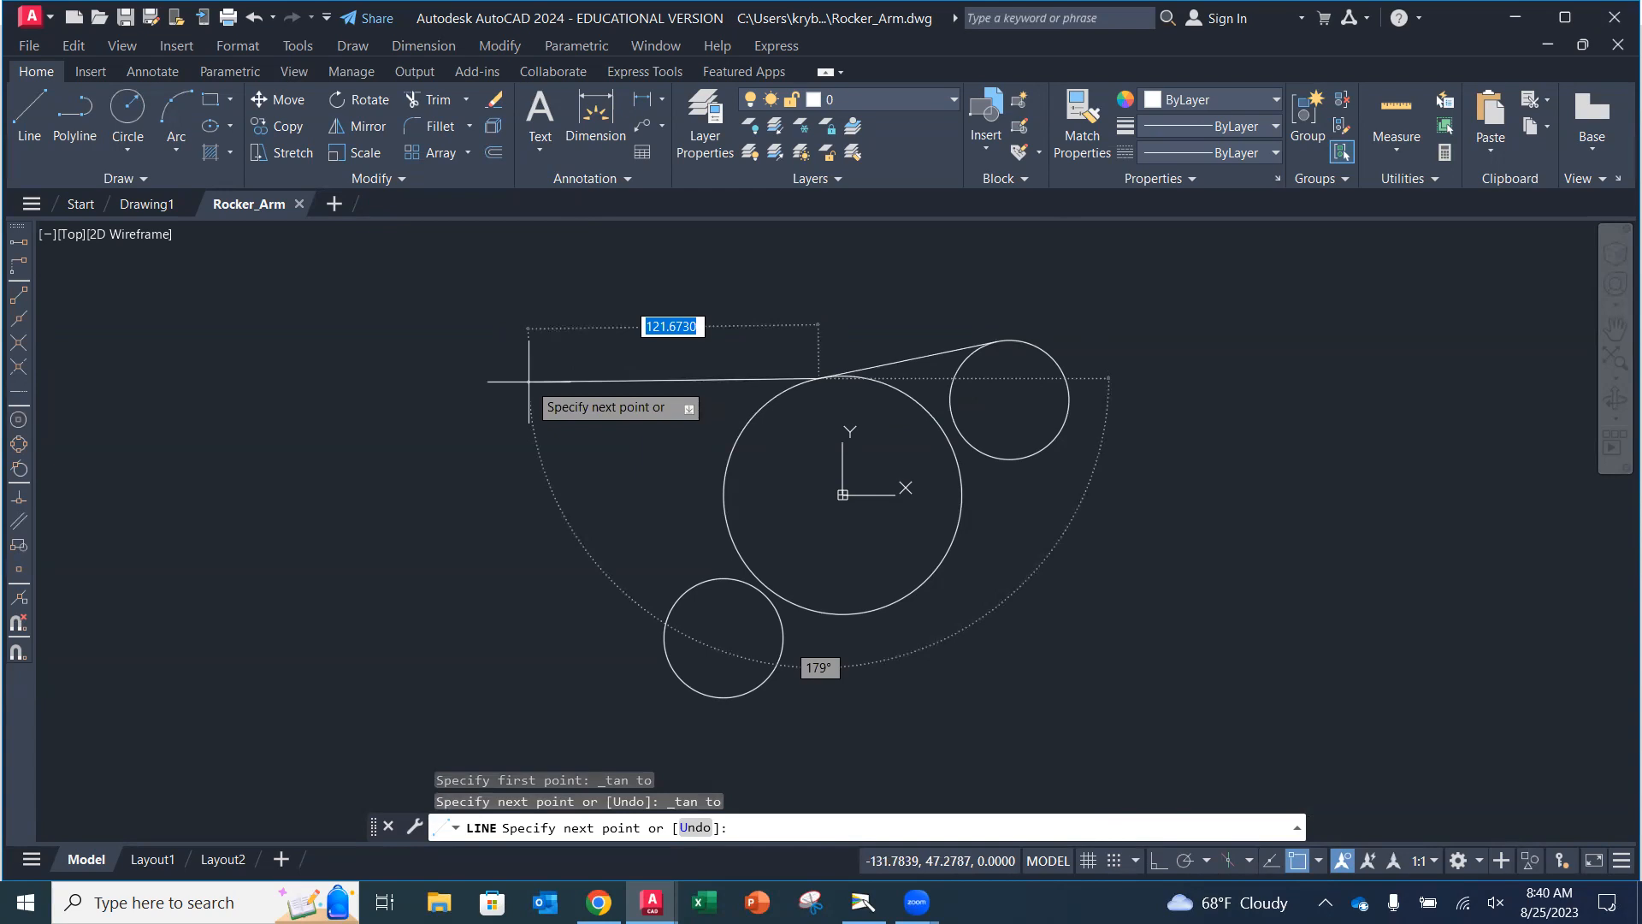
{"action": "key", "text": "Return"}
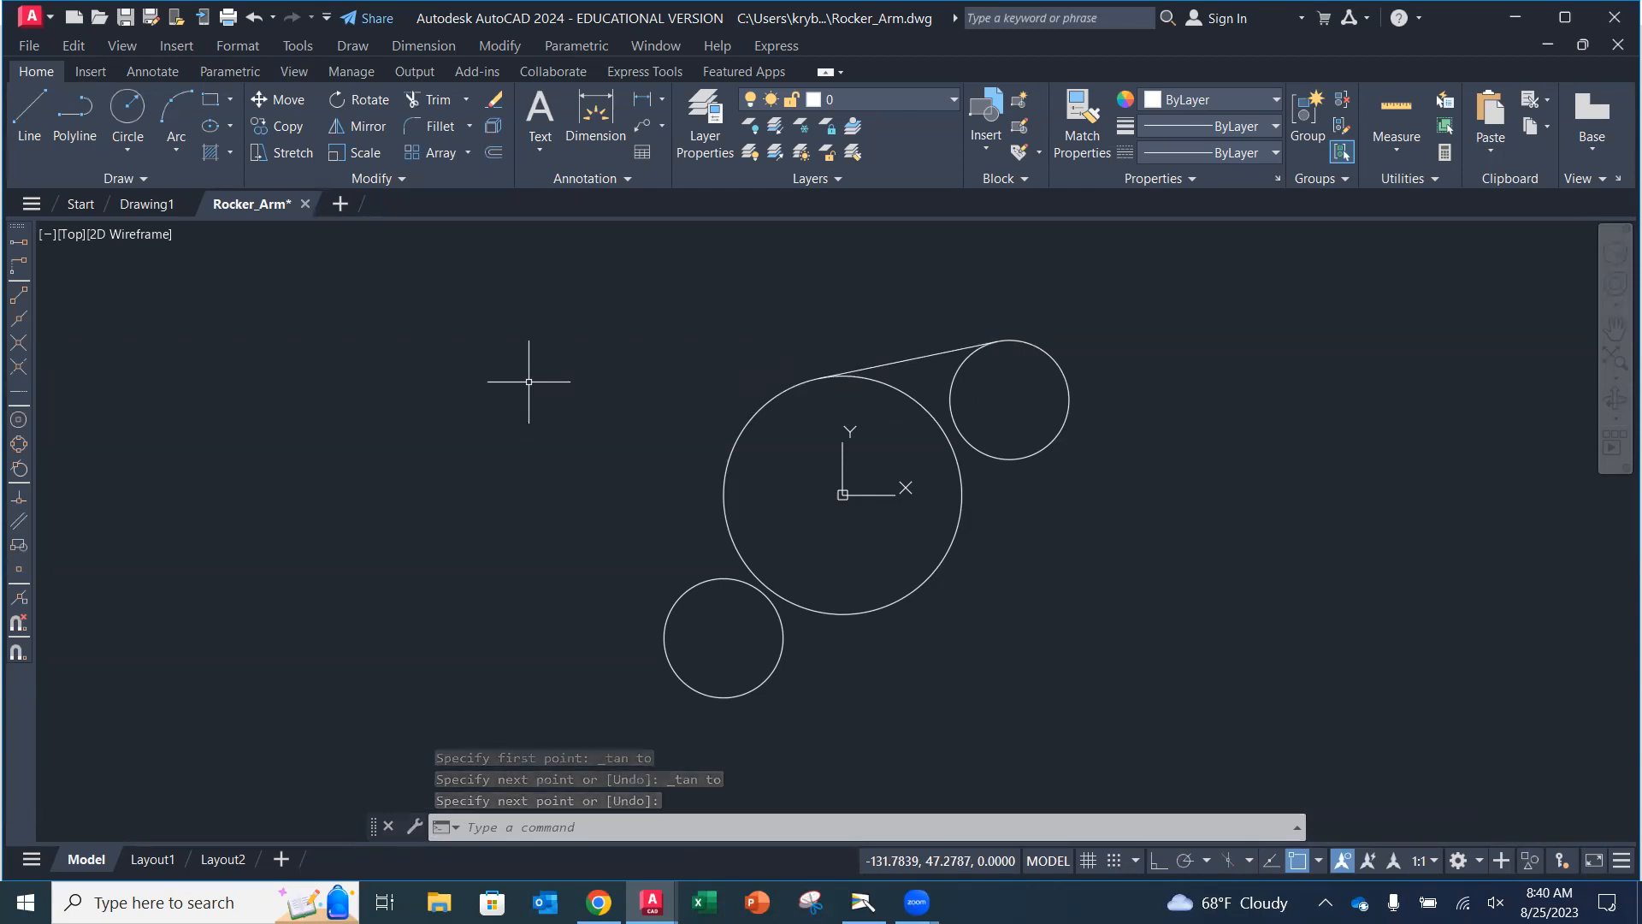
Draw a line tangent to the large circle and the lower-left small circle using Snap to Tangent.
{"action": "left_click", "coordinate": [8, 115]}
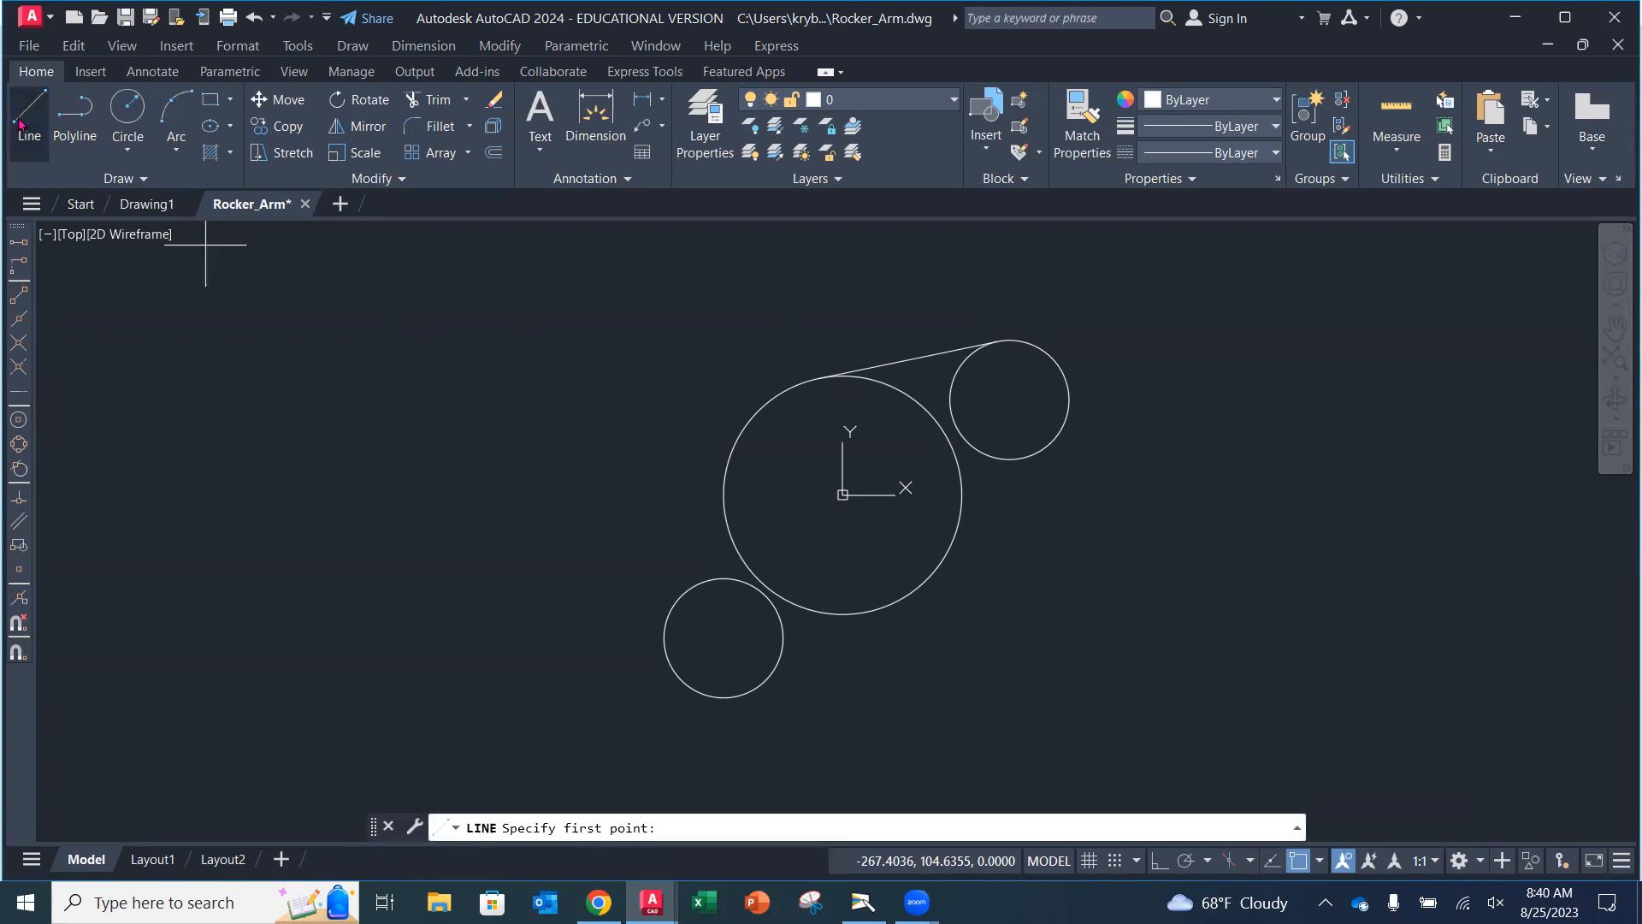
{"action": "left_click", "coordinate": [18, 469]}
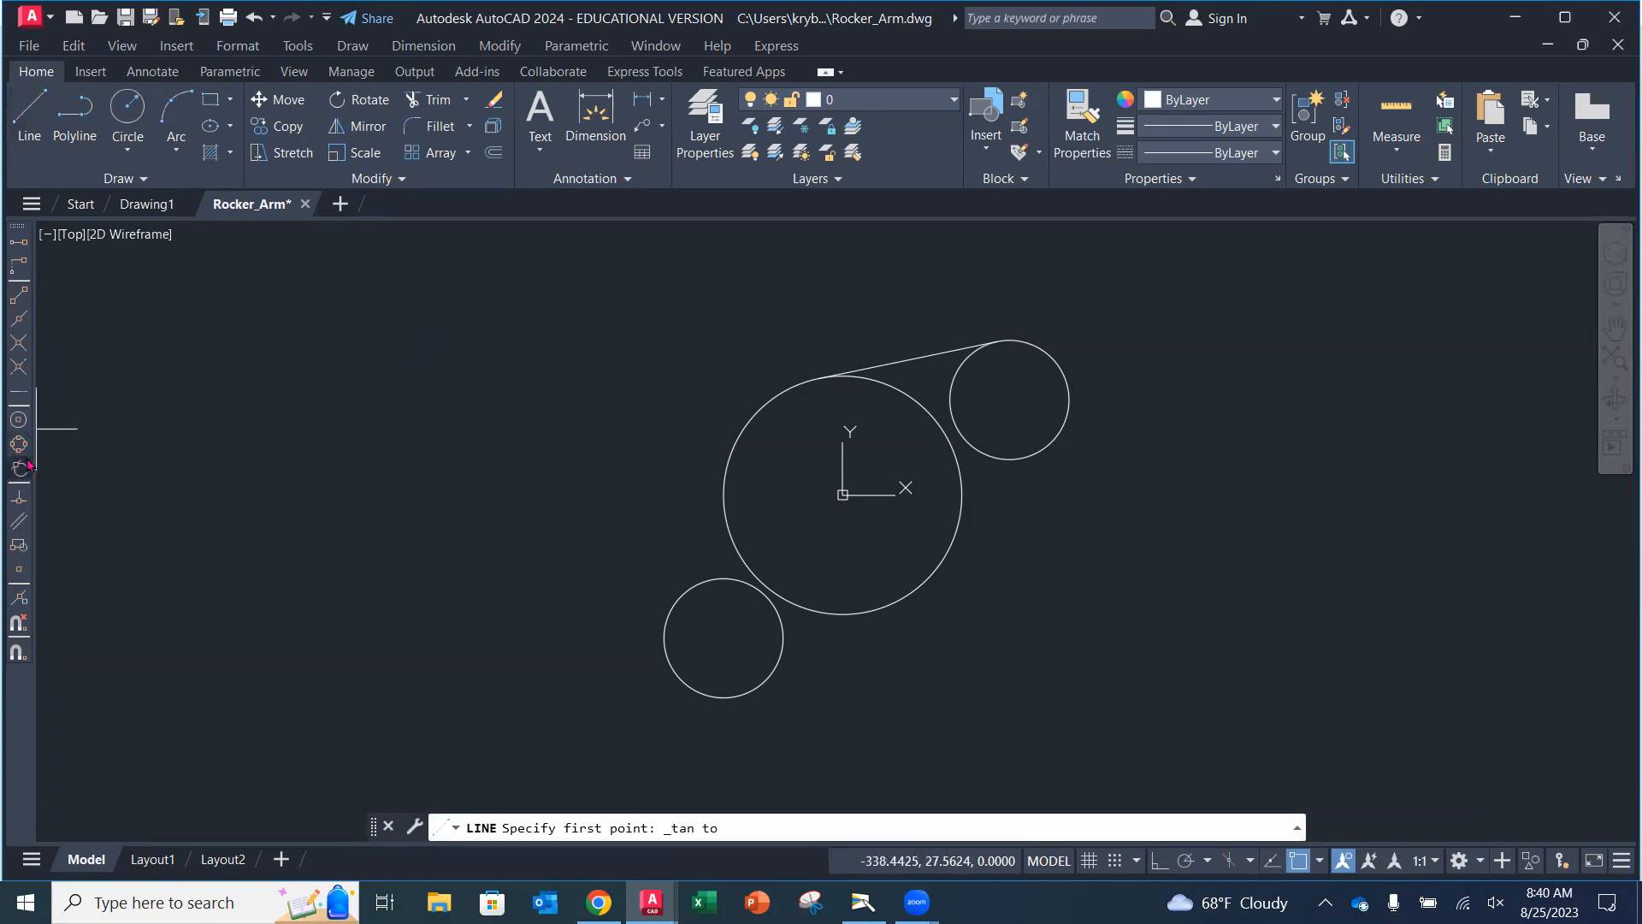
{"action": "left_click", "coordinate": [731, 461]}
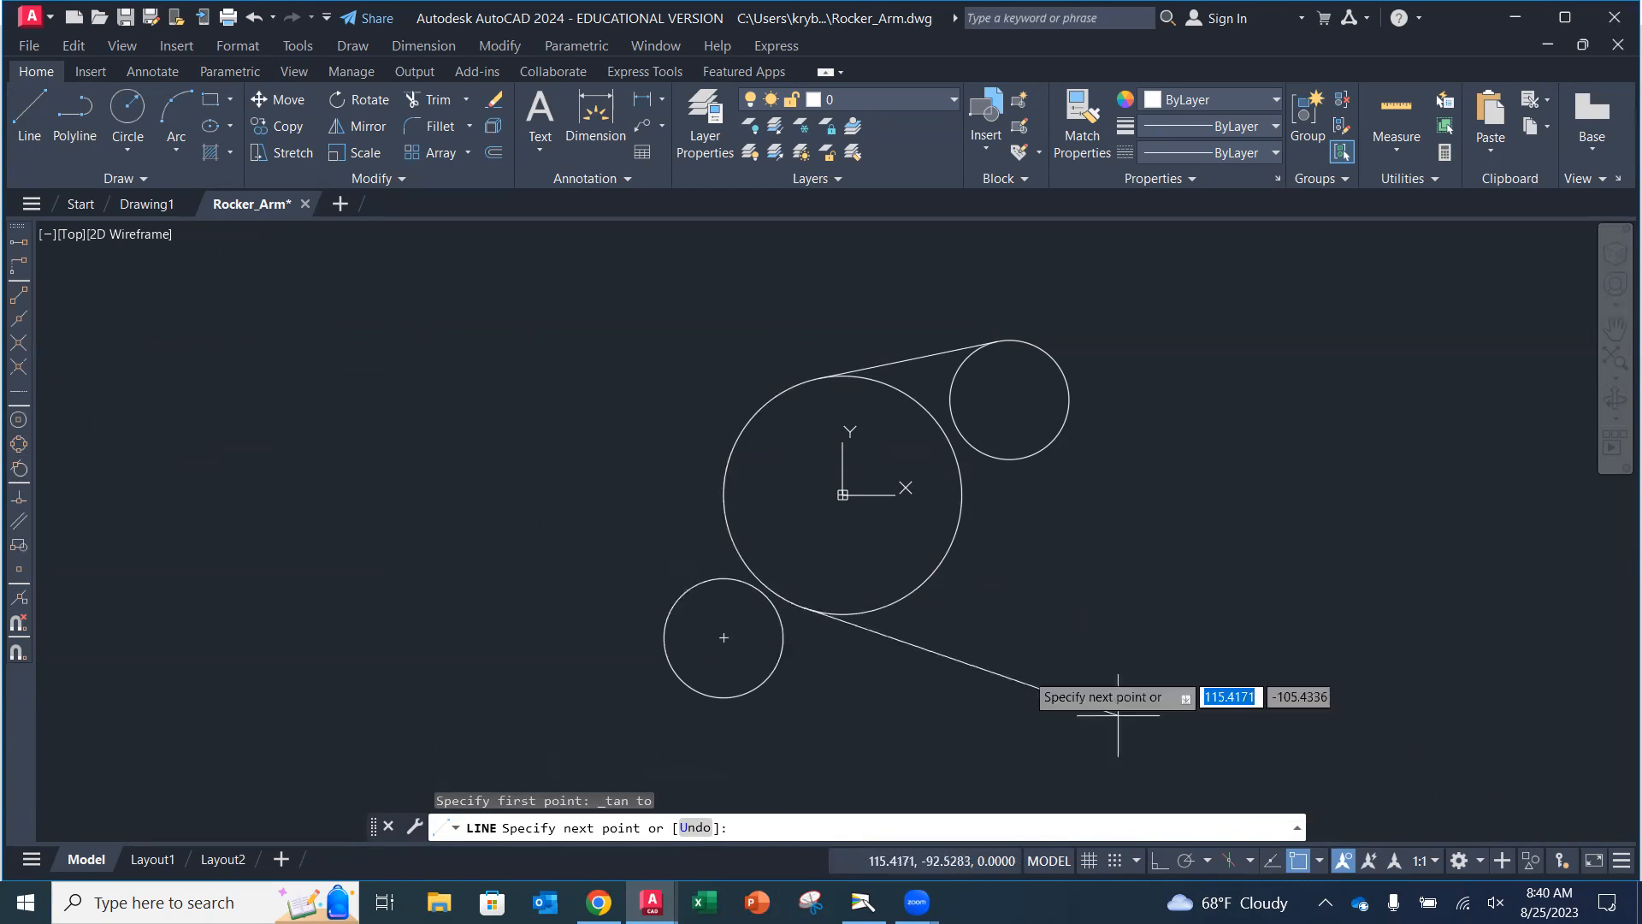
{"action": "left_click", "coordinate": [19, 470]}
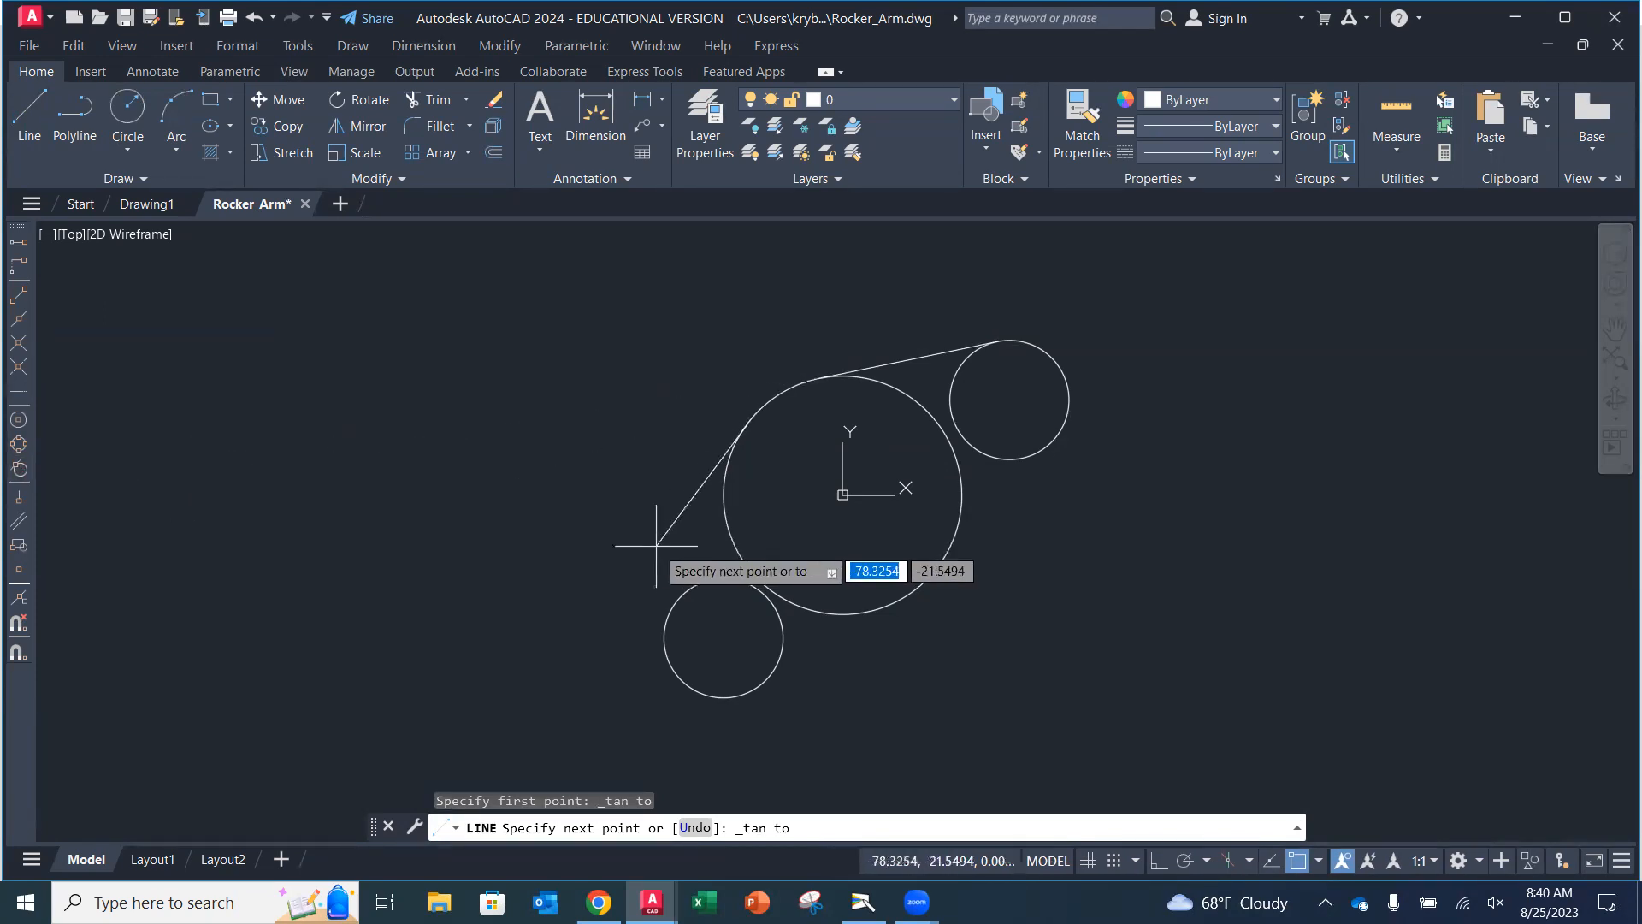
{"action": "left_click", "coordinate": [676, 603]}
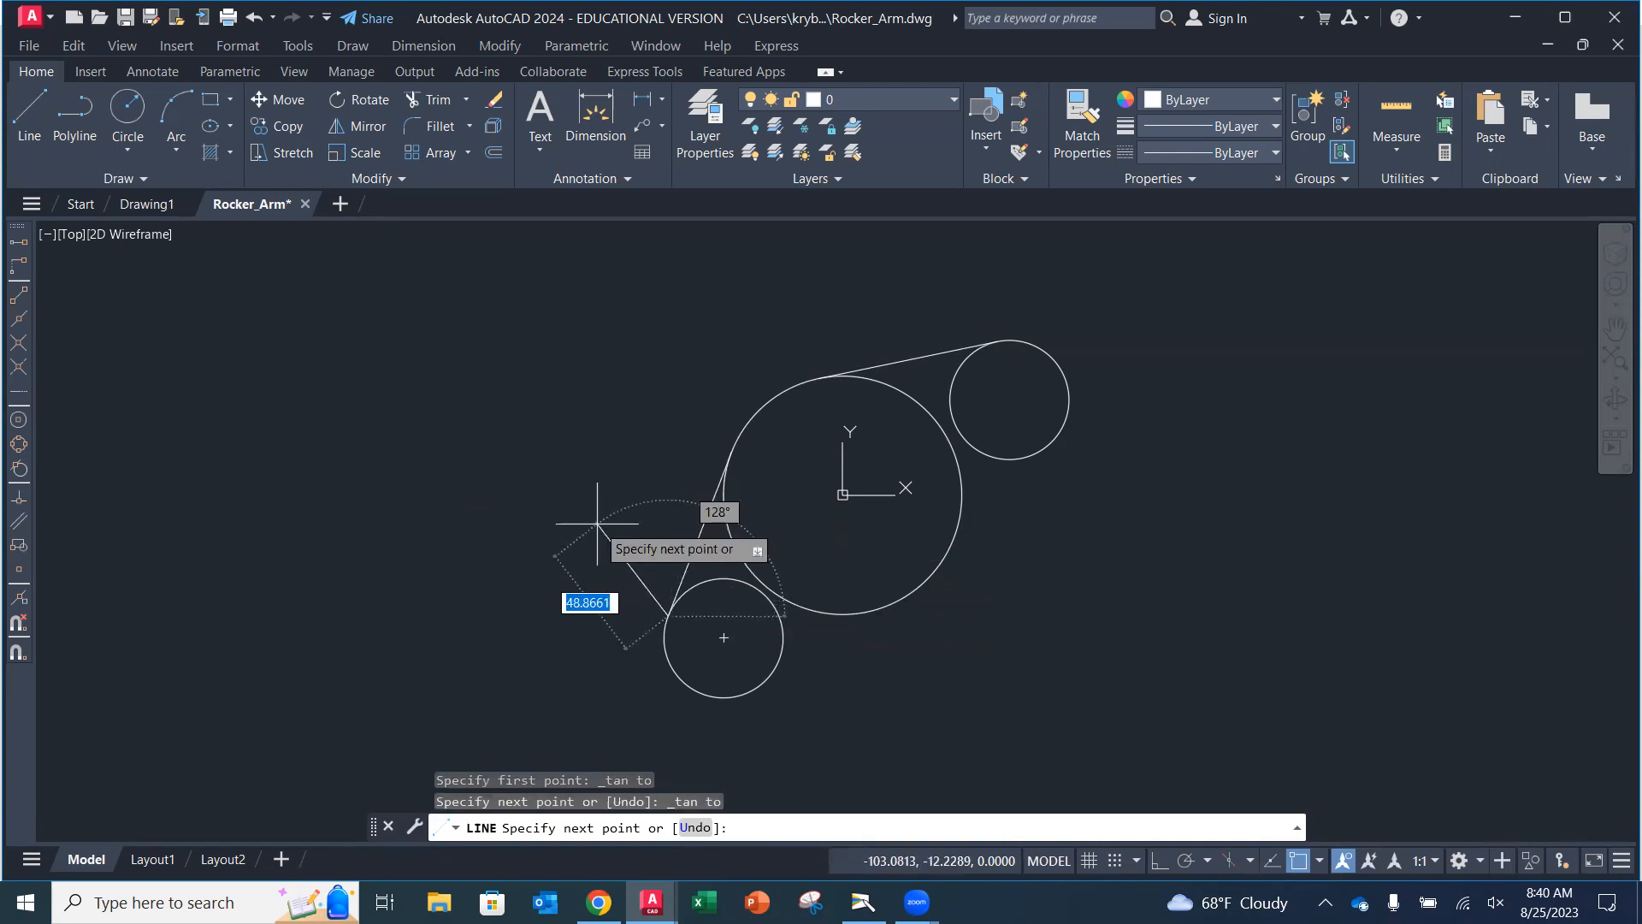
{"action": "key", "text": "Return"}
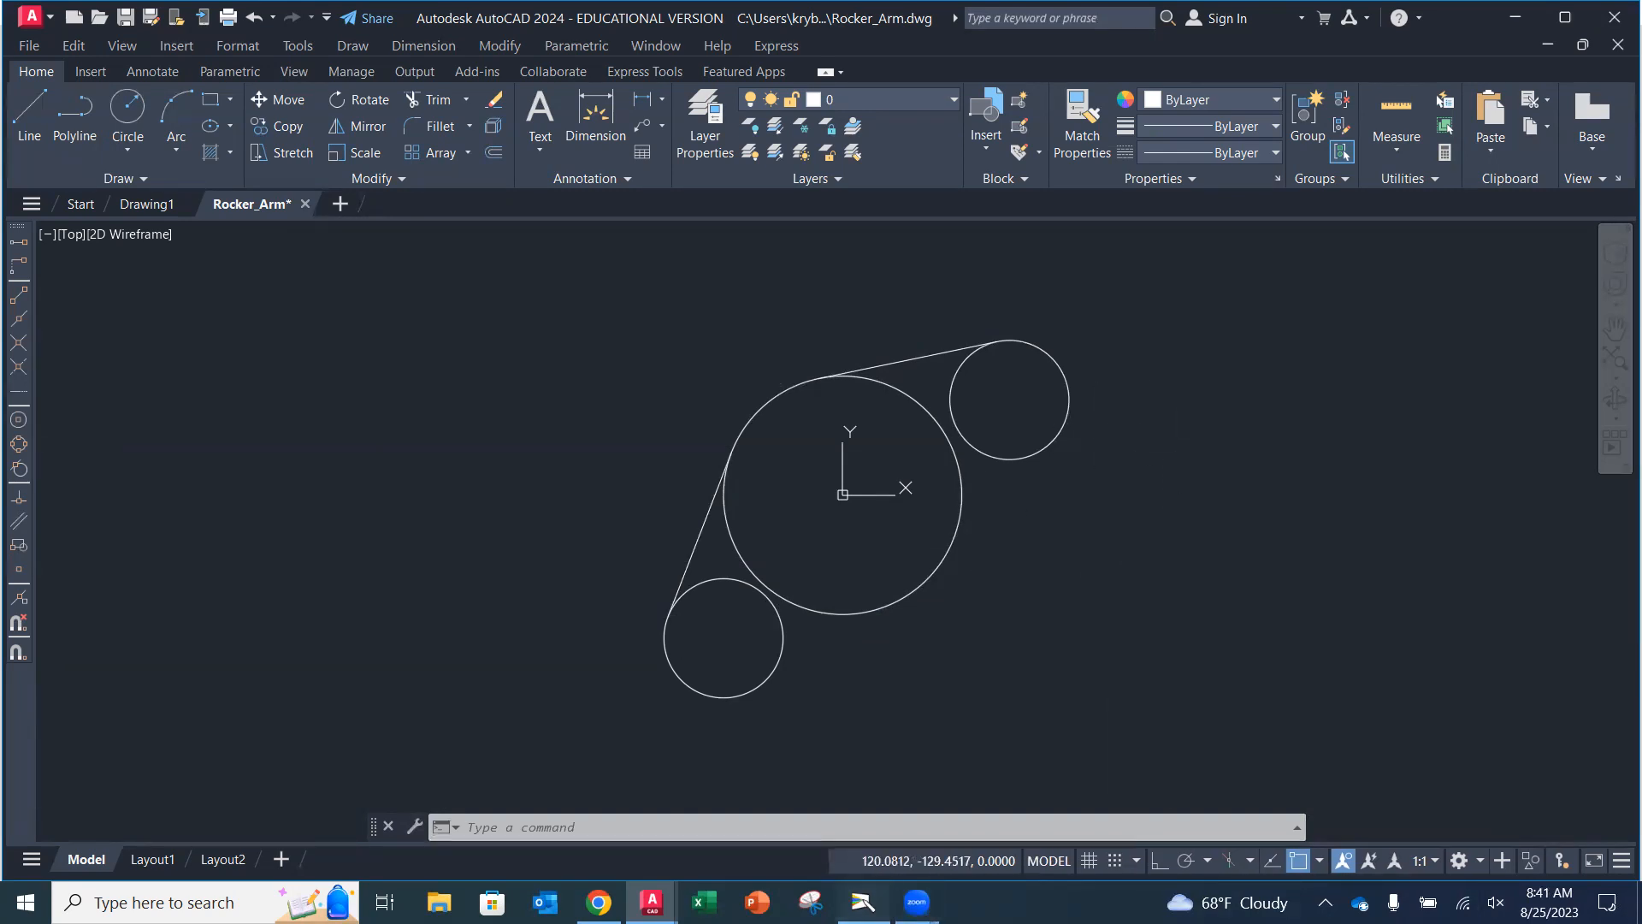
Examine the Rocker-Arm Design figure in the textbook, then return to the drawing.
{"action": "left_click", "coordinate": [864, 902]}
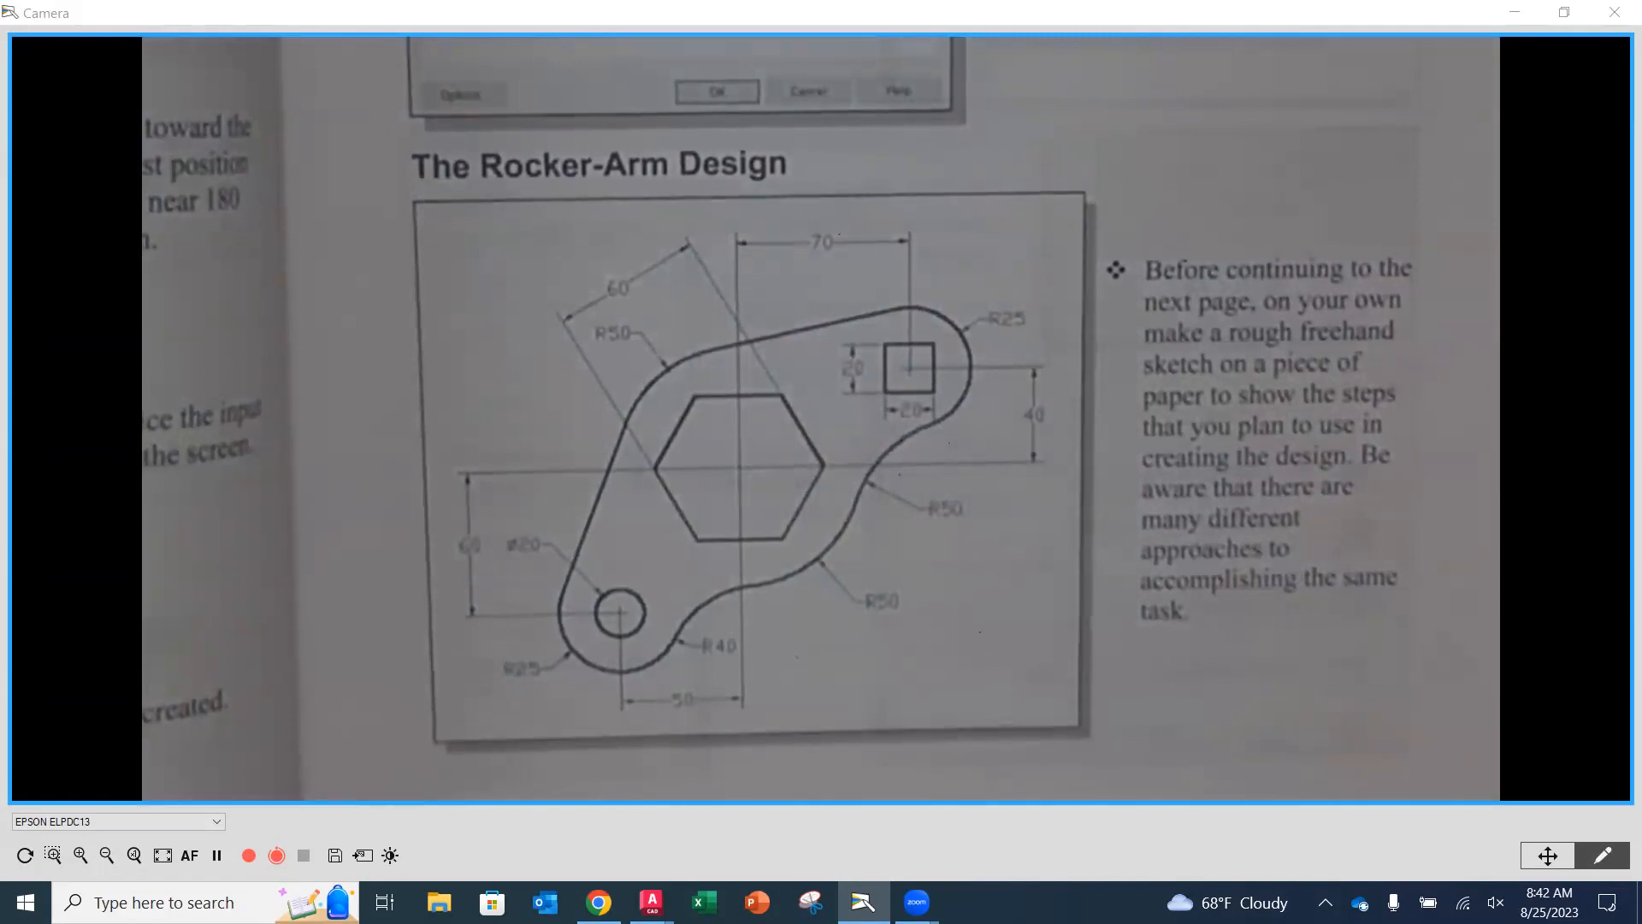
{"action": "mouse_move", "coordinate": [651, 902]}
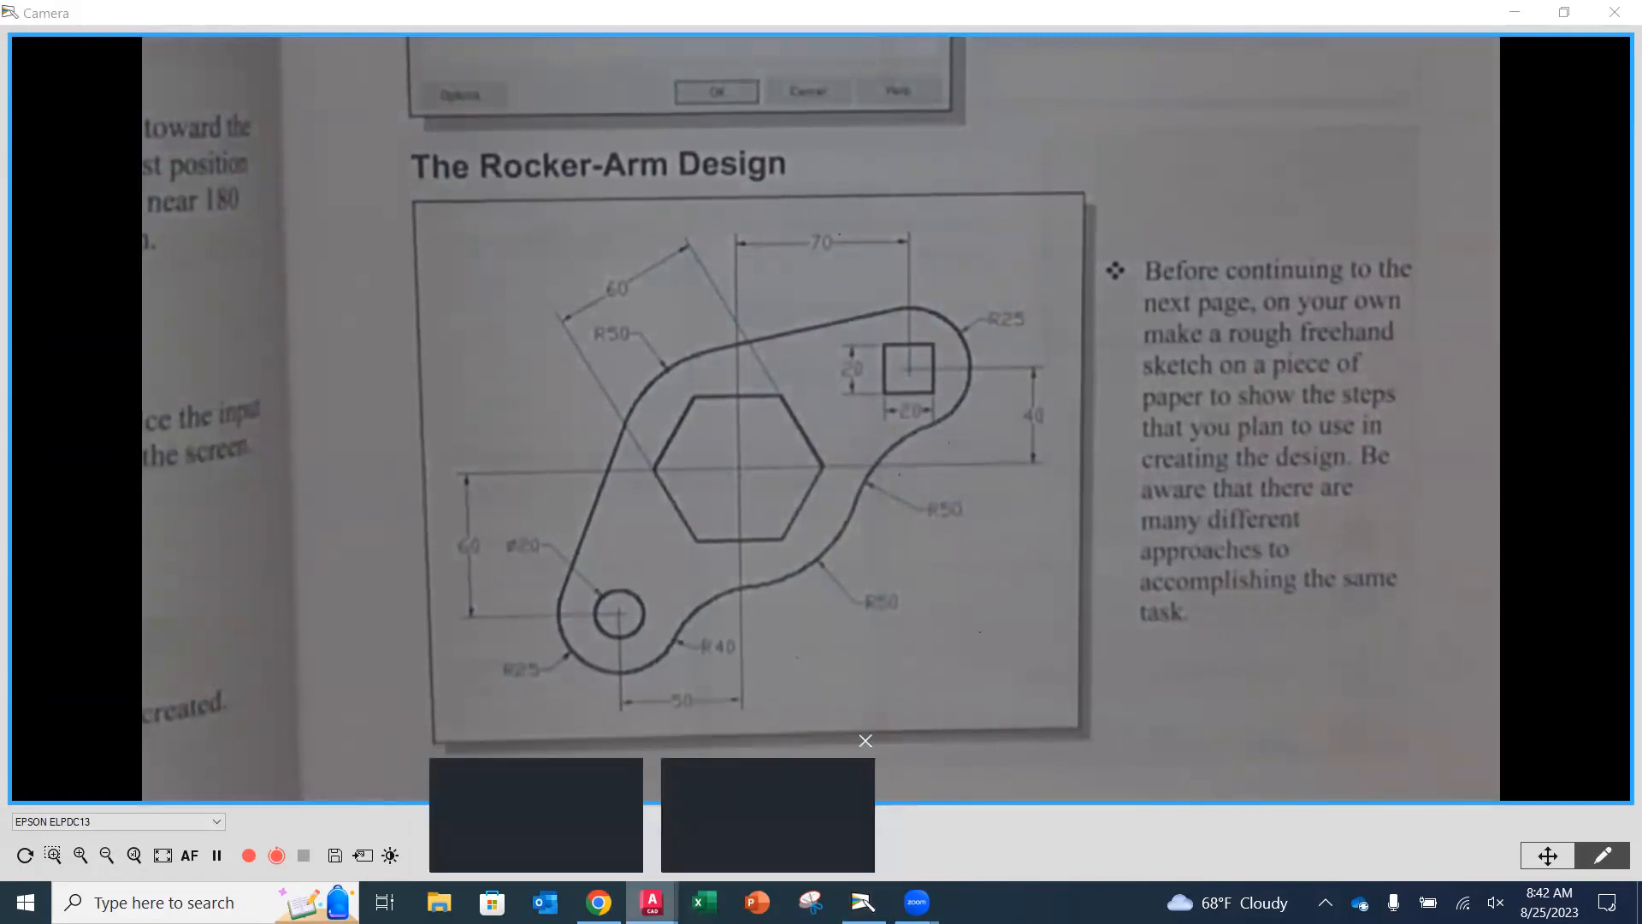
{"action": "left_click", "coordinate": [698, 801]}
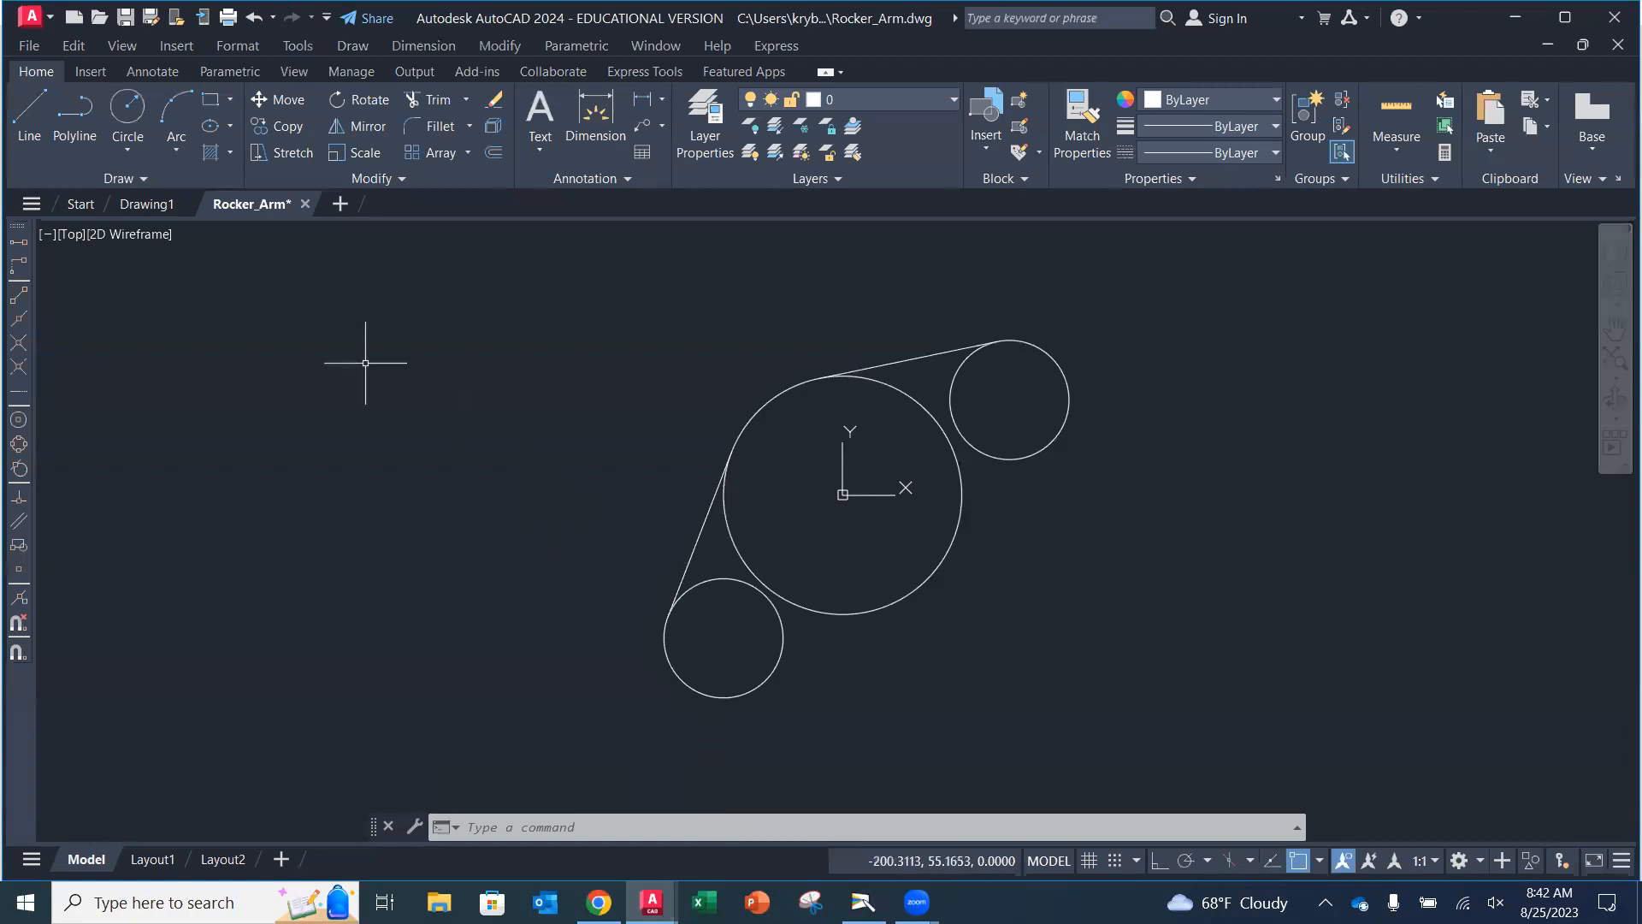
Draw a Tan, Tan, Radius circle of radius 40 tangent to the lower-left small circle and the large circle.
{"action": "left_click", "coordinate": [125, 151]}
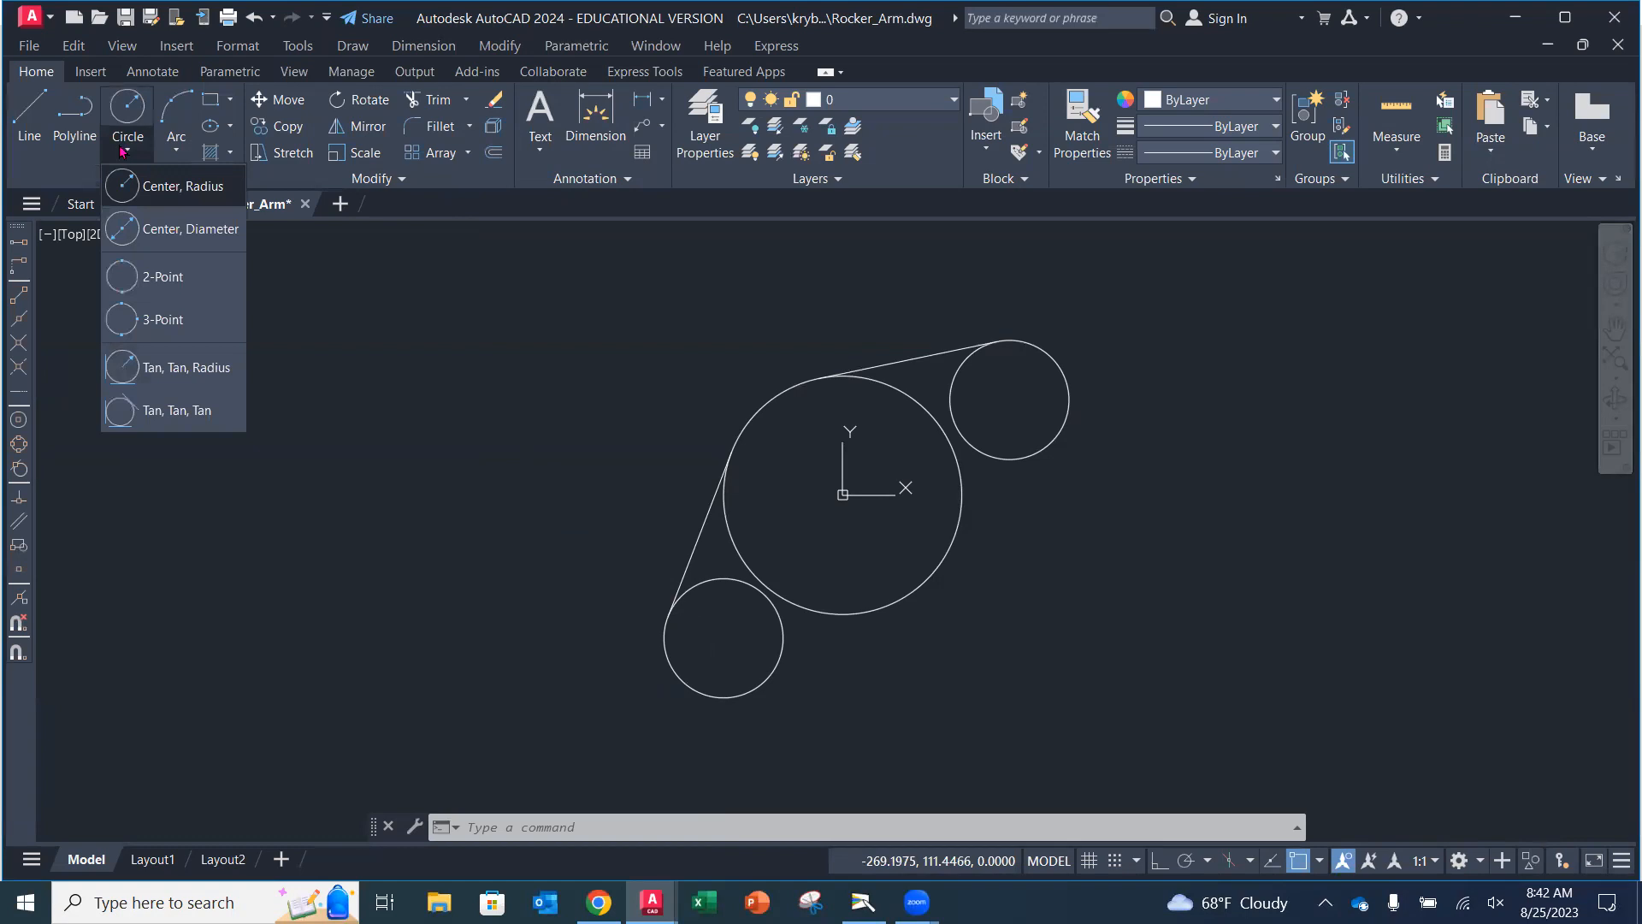
{"action": "left_click", "coordinate": [146, 366]}
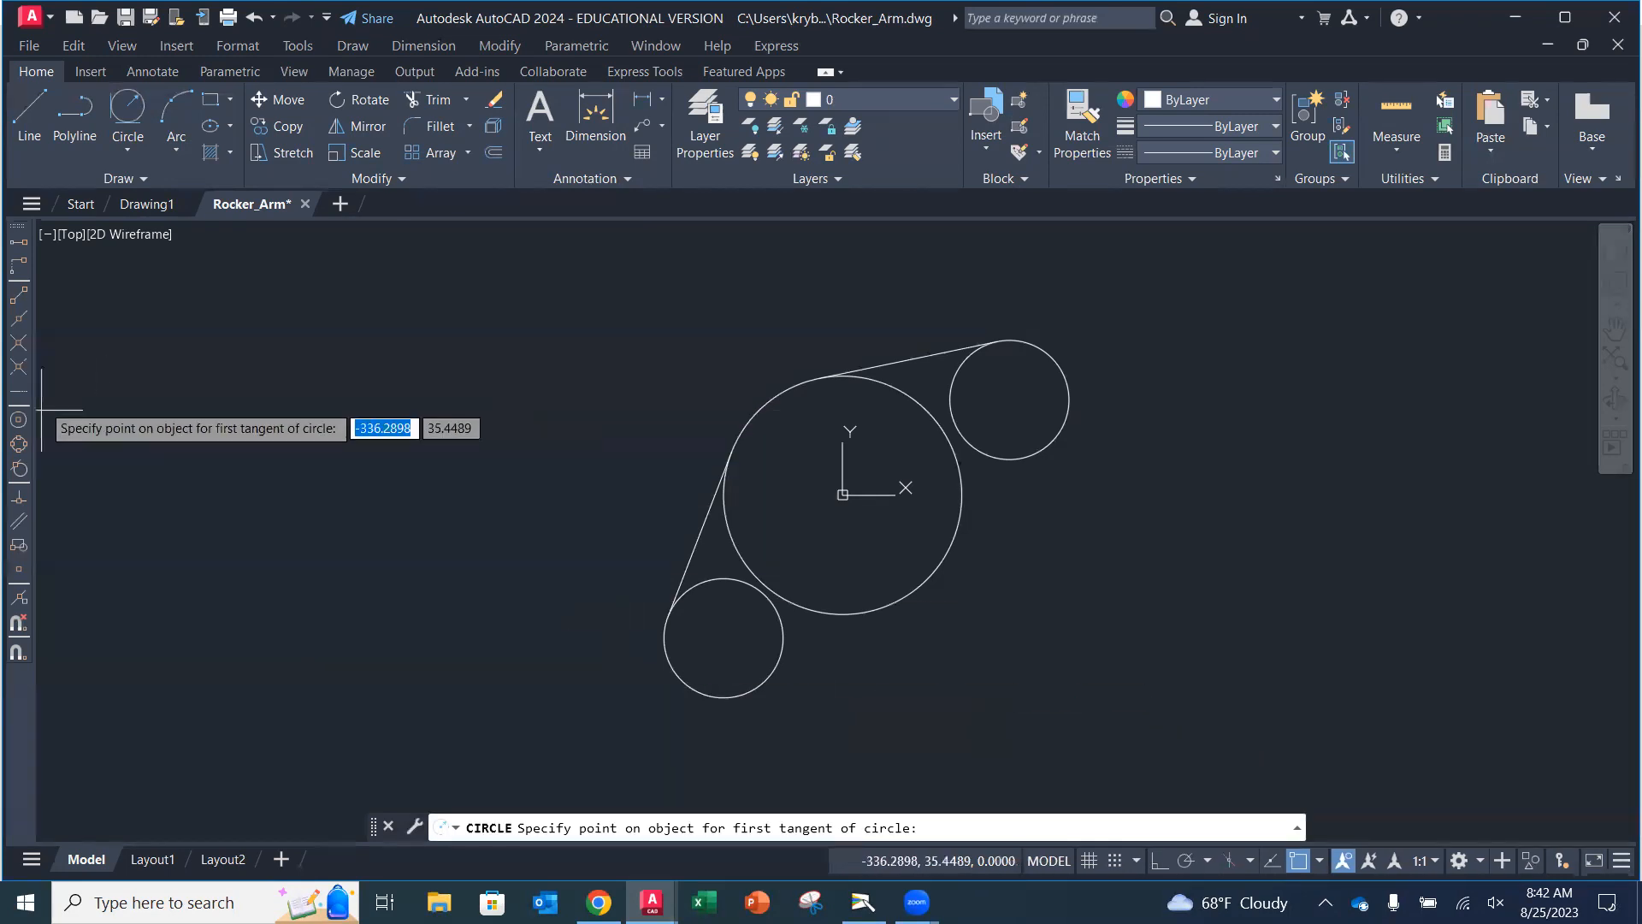
{"action": "left_click", "coordinate": [19, 469]}
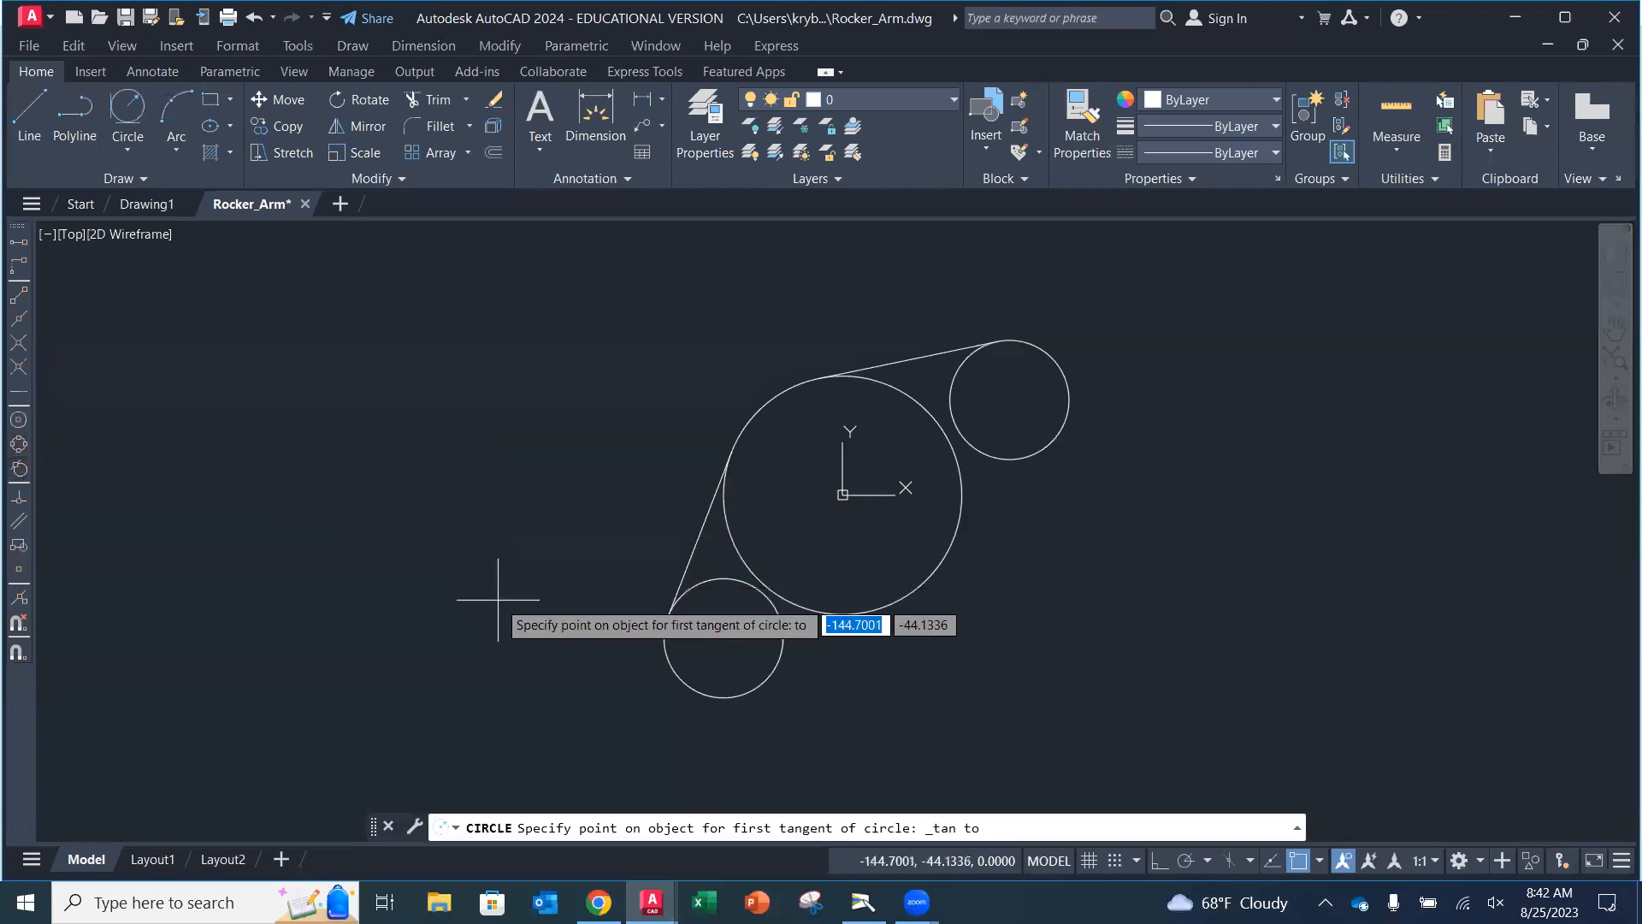
{"action": "left_click", "coordinate": [782, 653]}
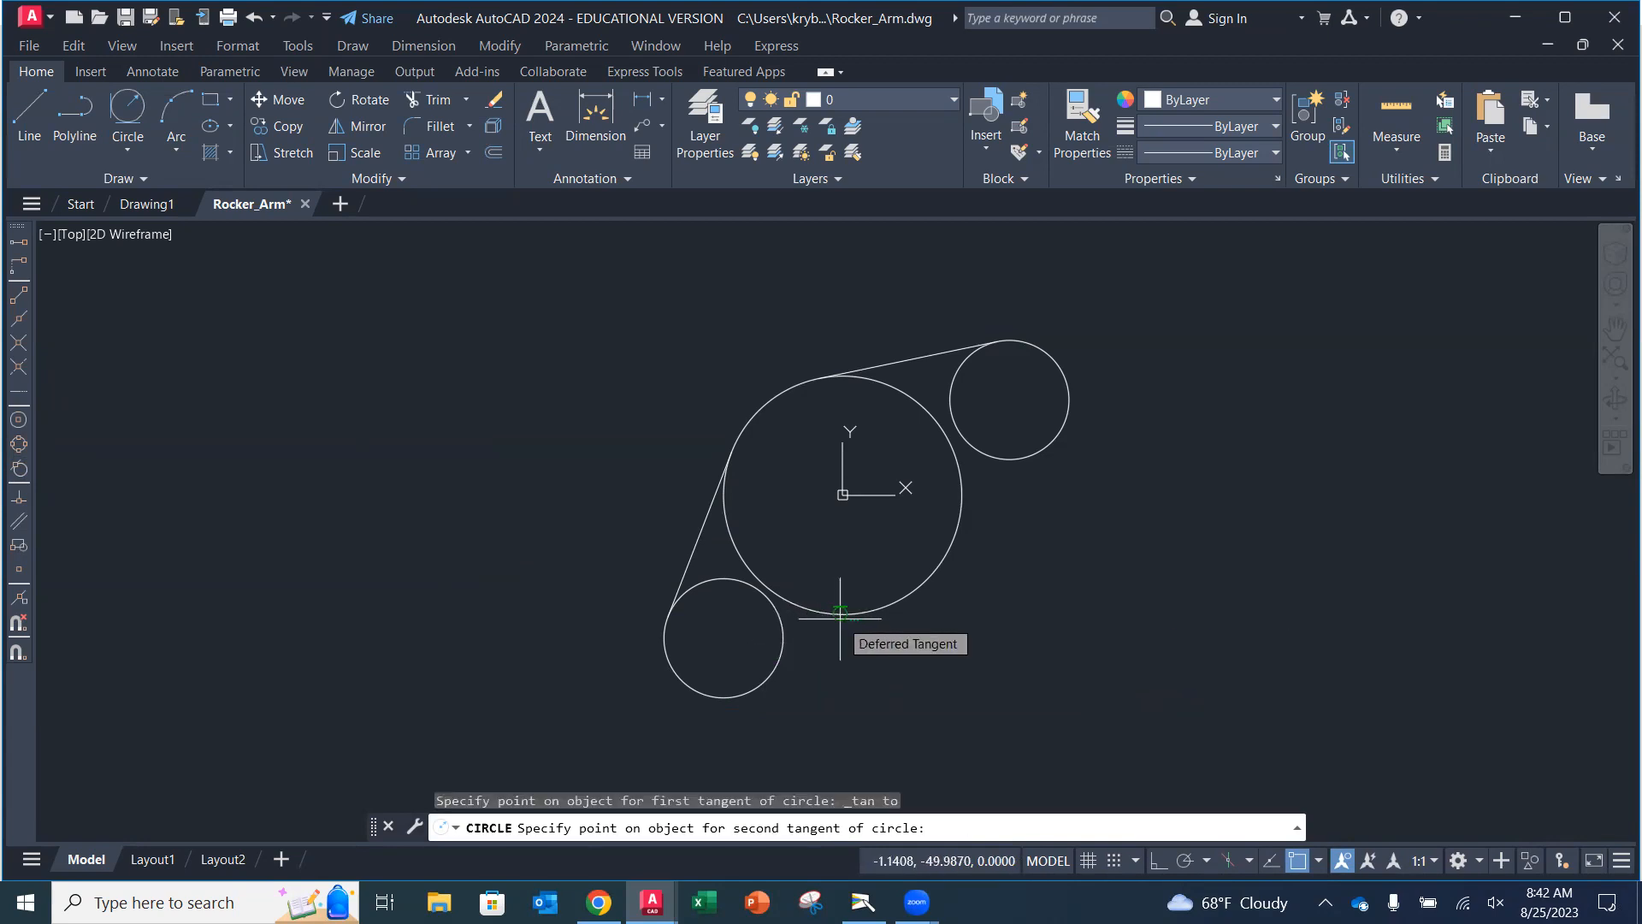
{"action": "left_click", "coordinate": [839, 613]}
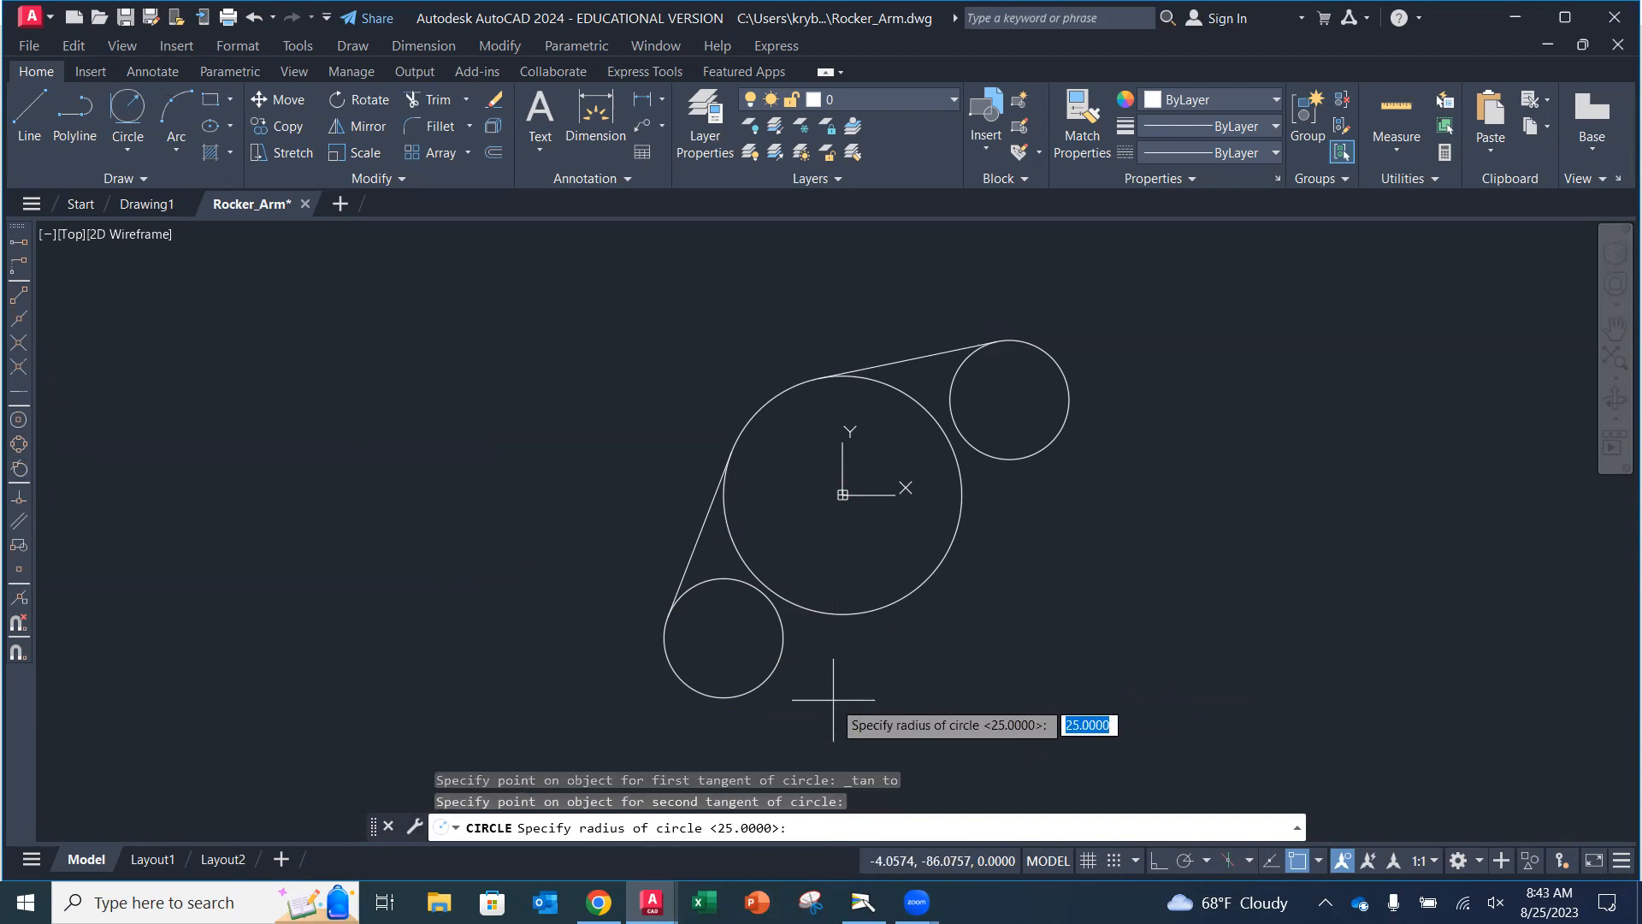
{"action": "type", "text": "40"}
{"action": "key", "text": "Return"}
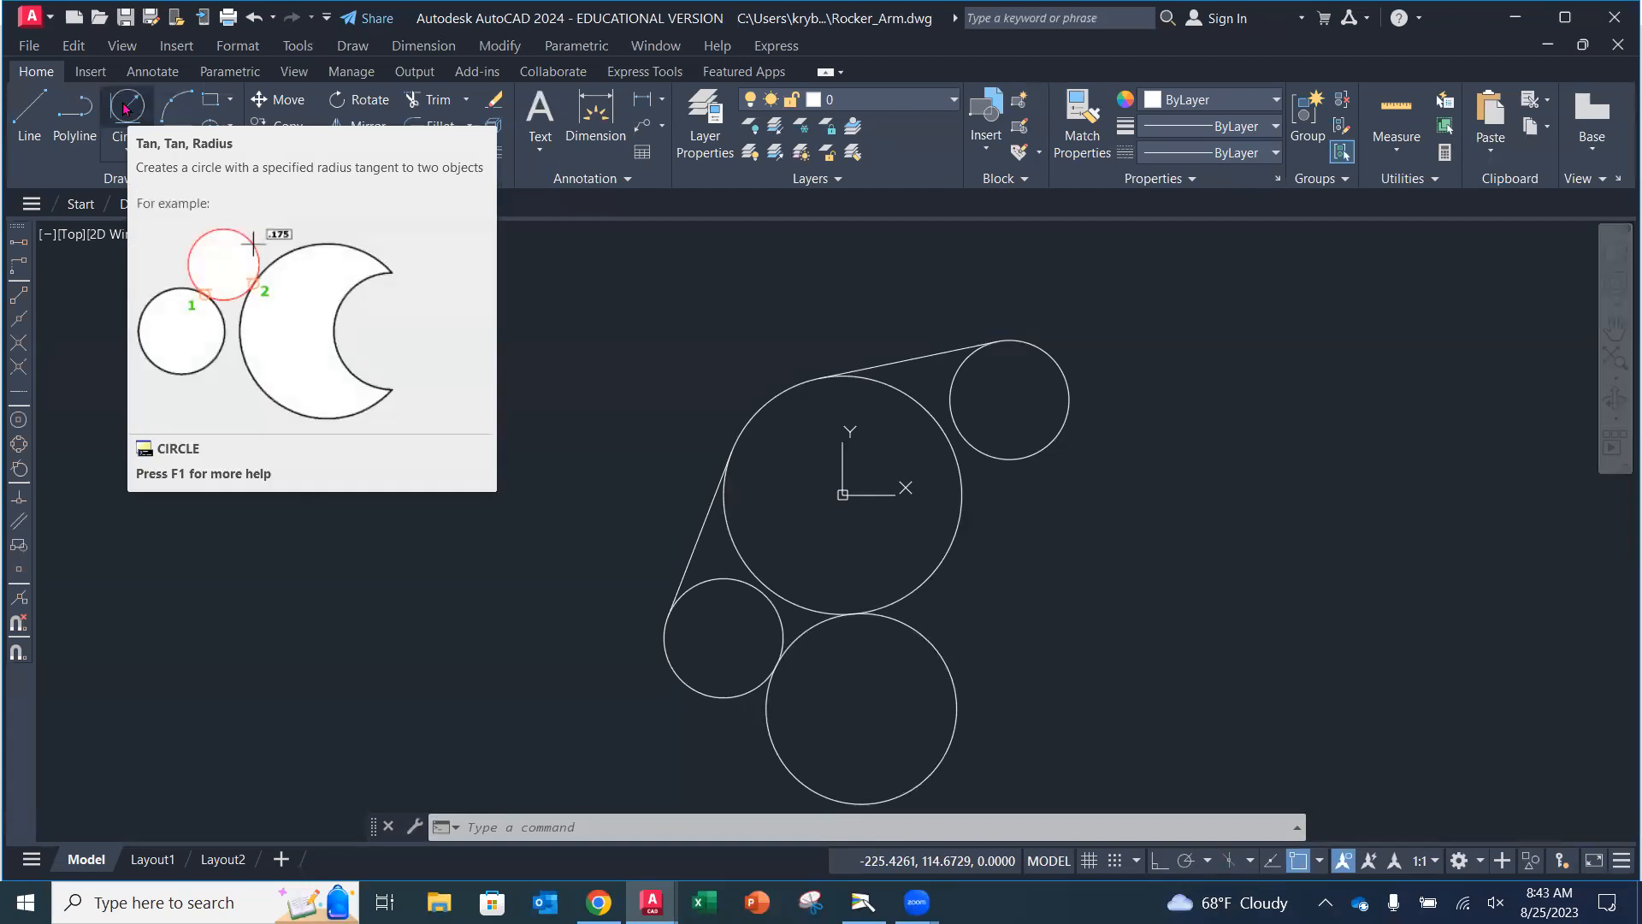
Draw a Tan, Tan, Radius circle of radius 50 tangent to the large circle and the upper-right small circle.
{"action": "left_click", "coordinate": [126, 108]}
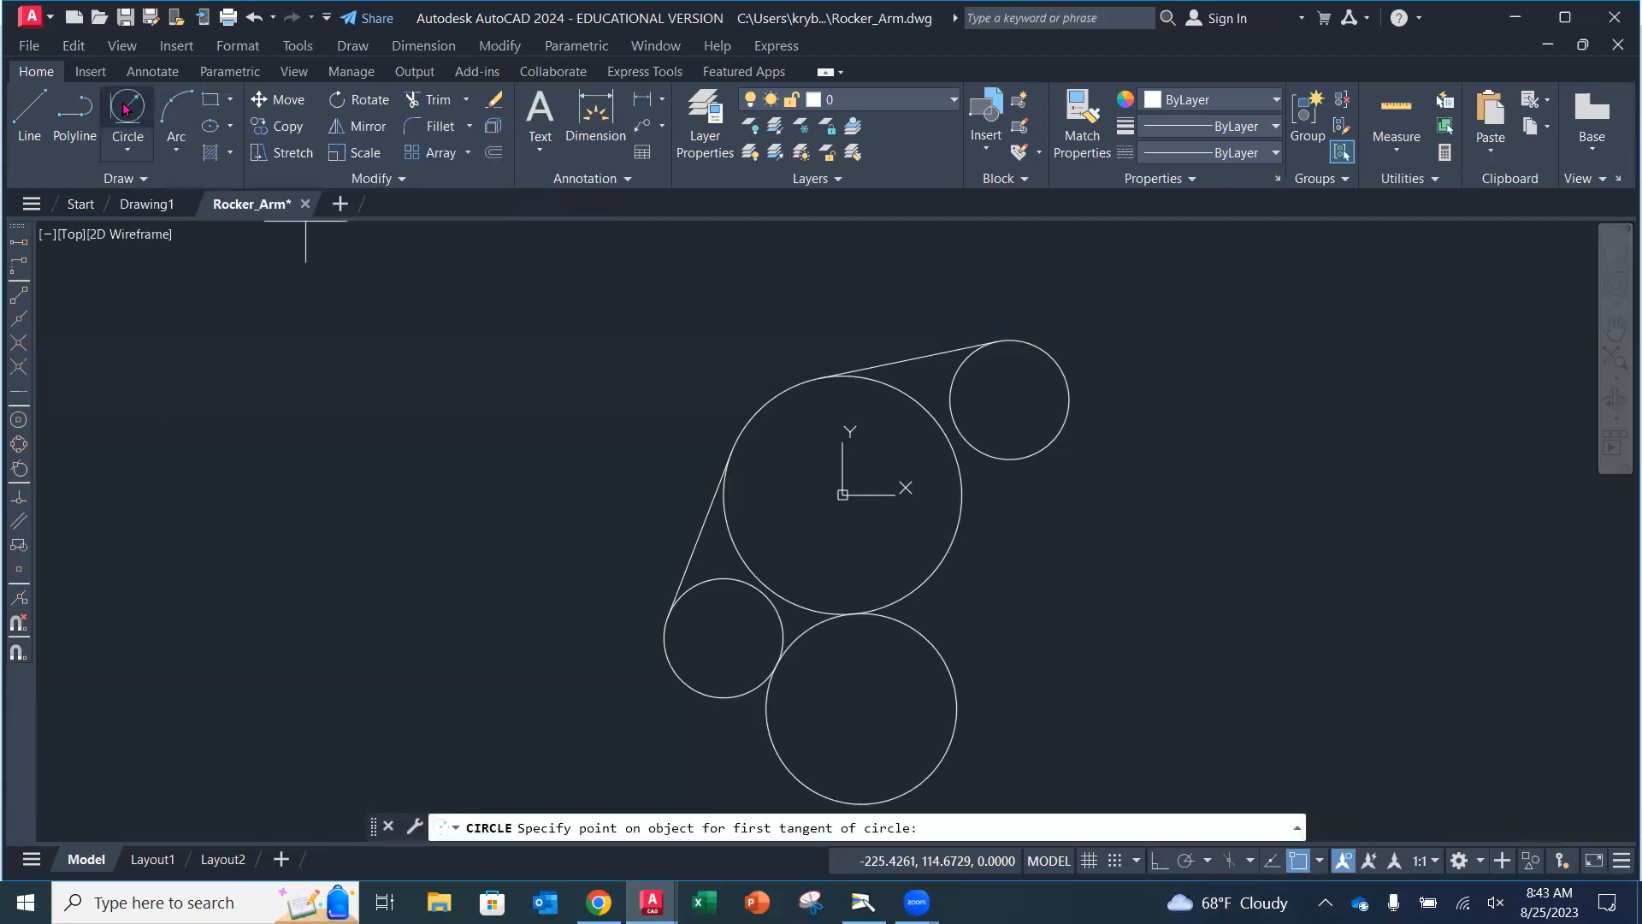
{"action": "left_click", "coordinate": [961, 509]}
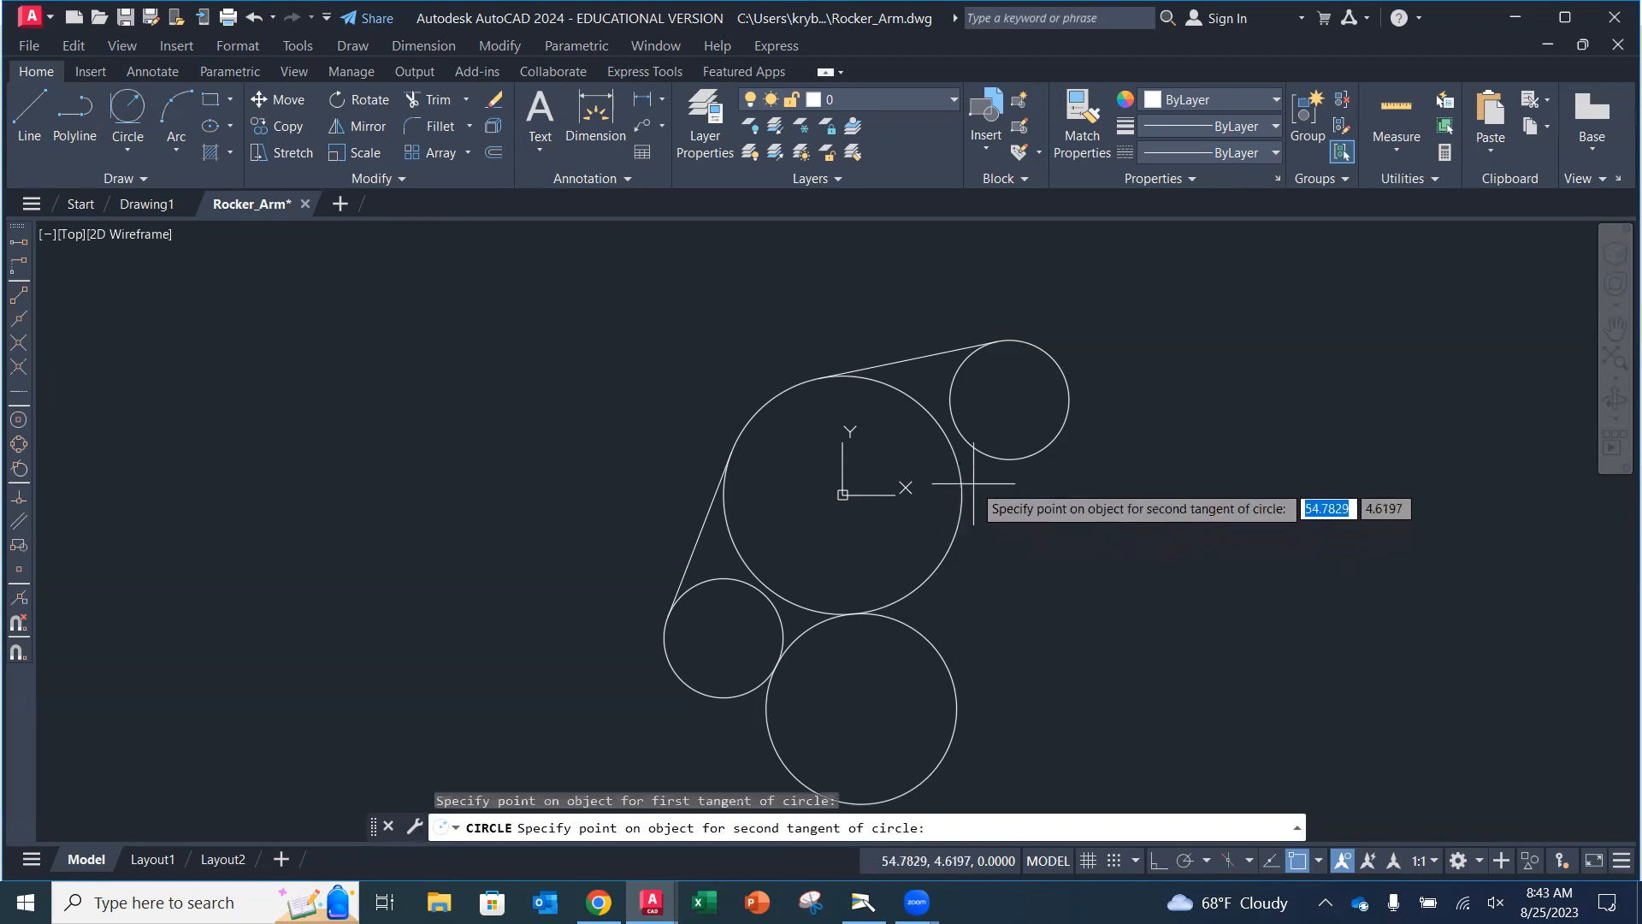
{"action": "left_click", "coordinate": [1013, 460]}
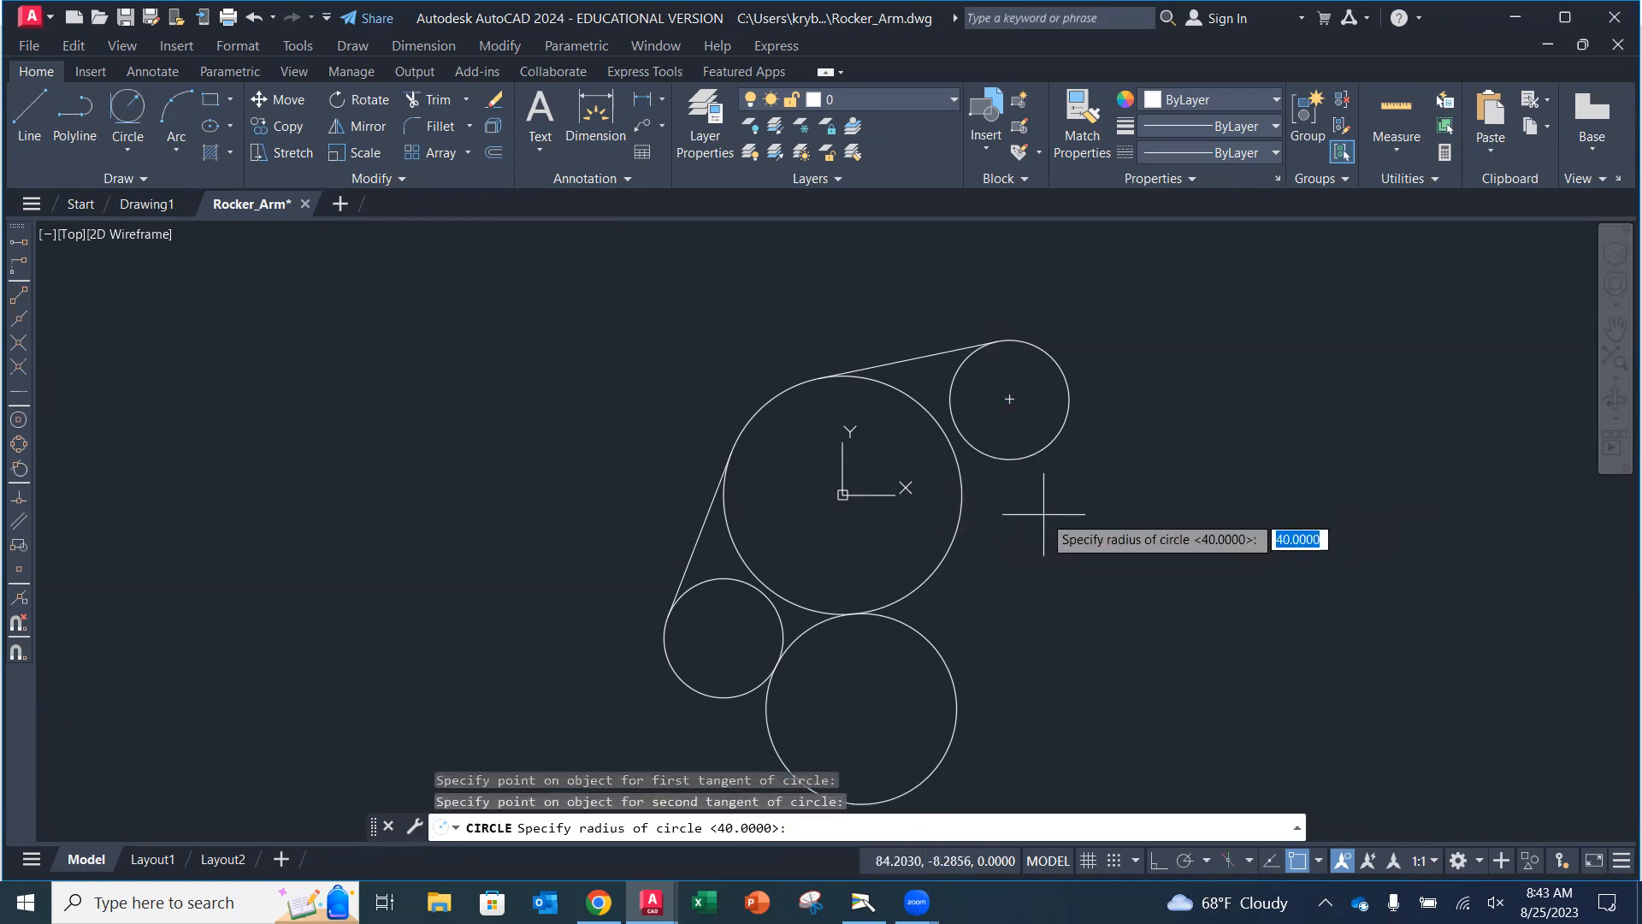
{"action": "type", "text": "50"}
{"action": "key", "text": "Return"}
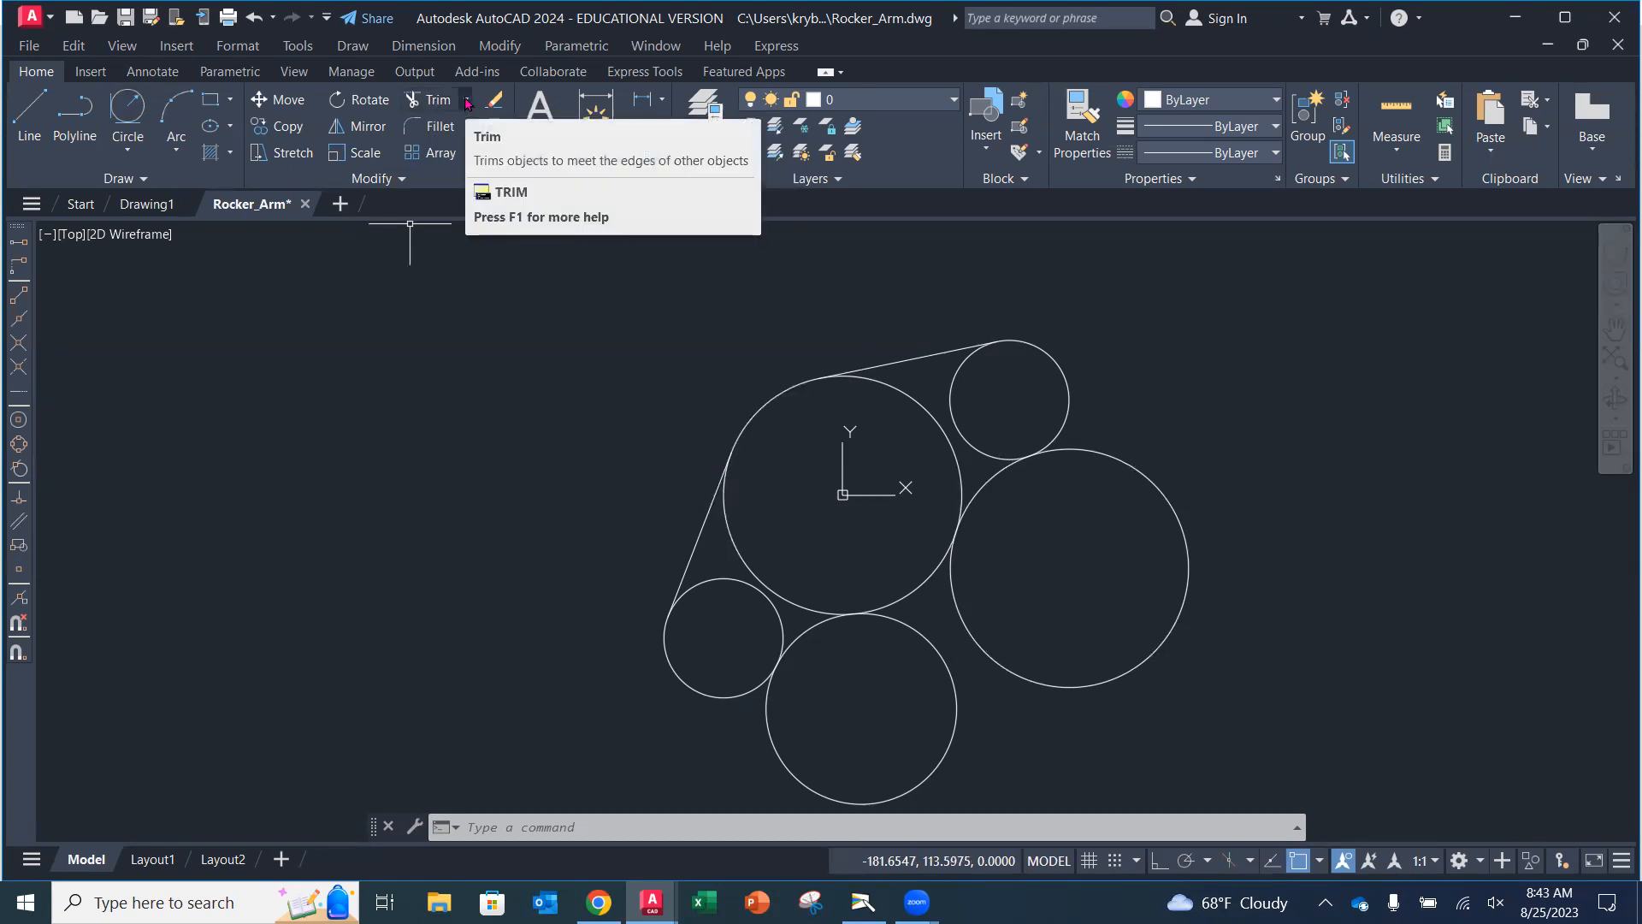
Trim the inner arcs of the circles and the tangent circles to leave a single continuous rocker-arm outline.
{"action": "left_click", "coordinate": [466, 101]}
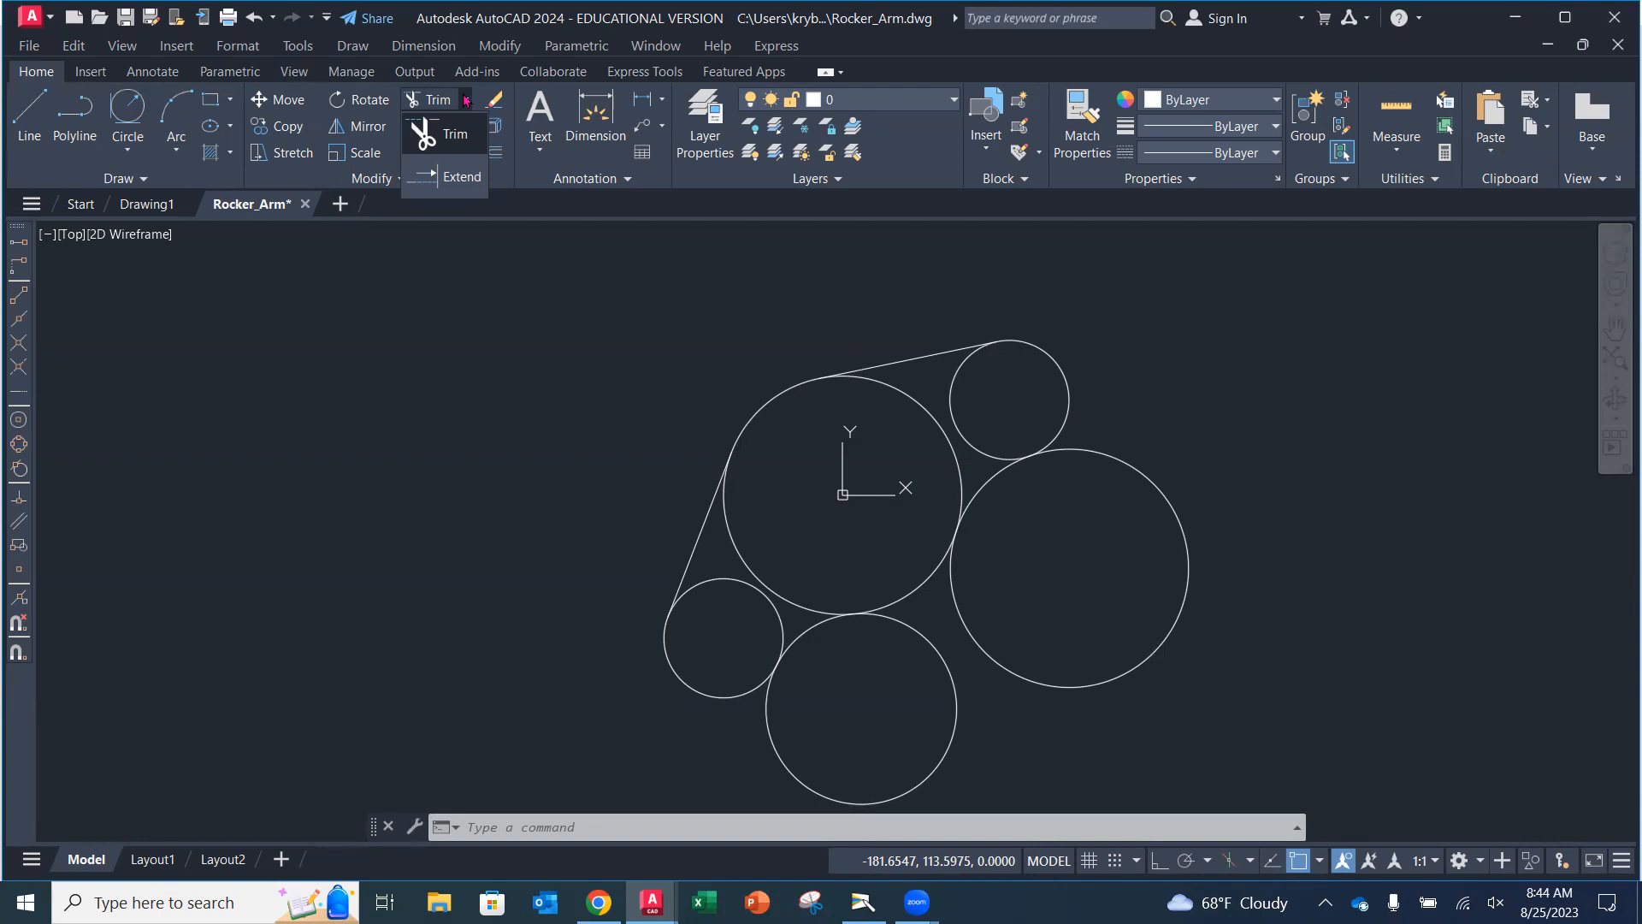
{"action": "left_click", "coordinate": [441, 130]}
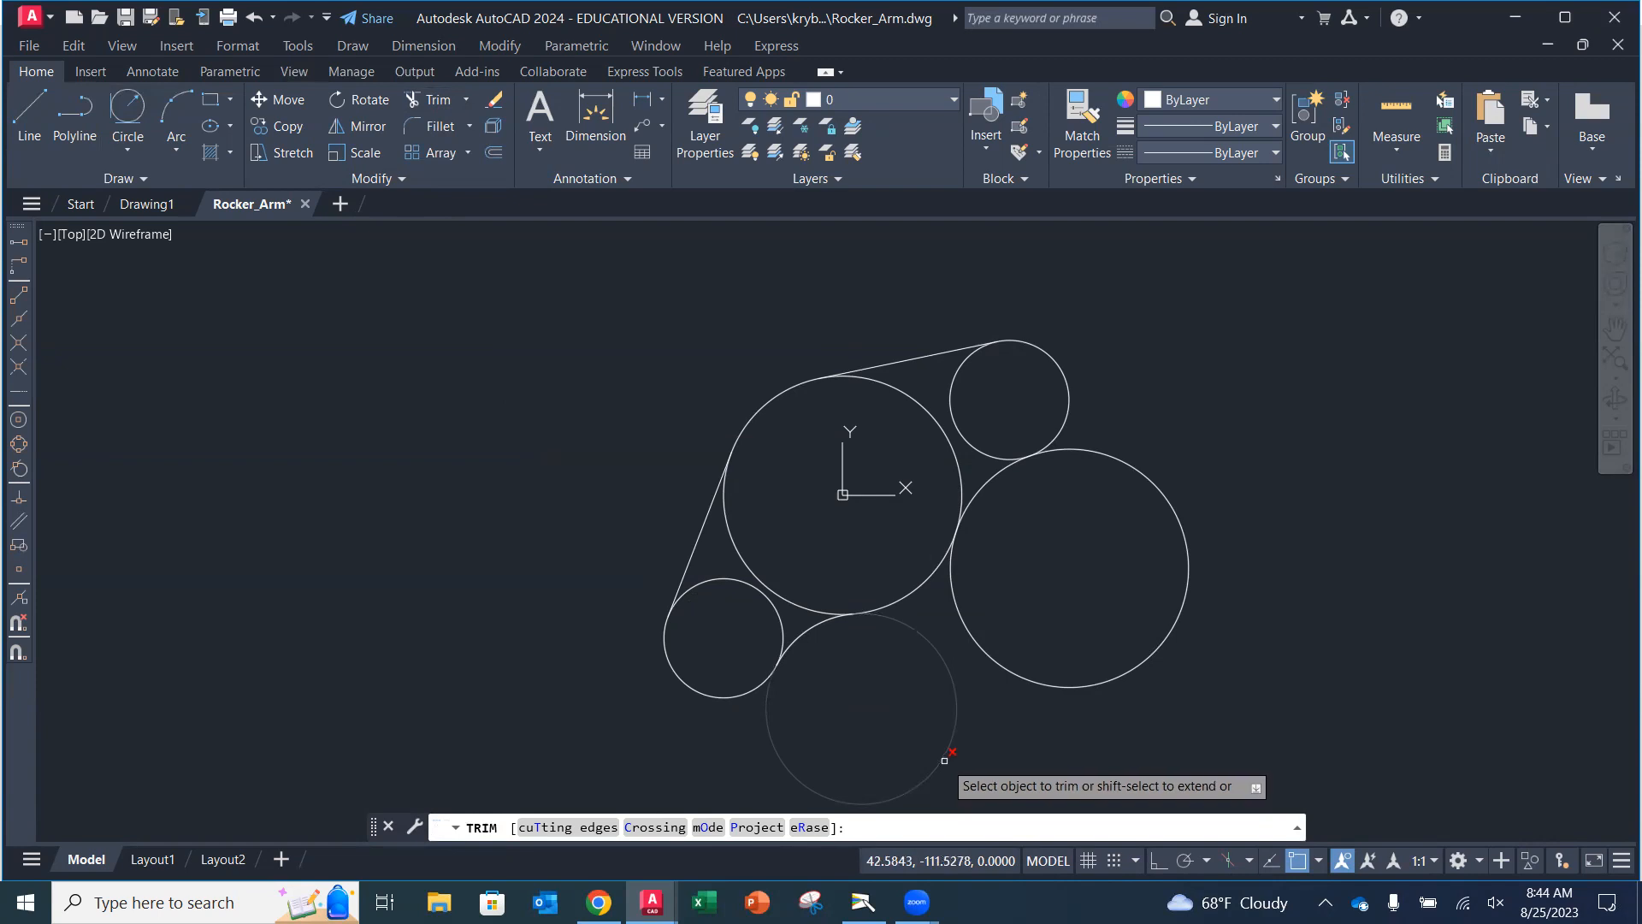
{"action": "left_click", "coordinate": [944, 759]}
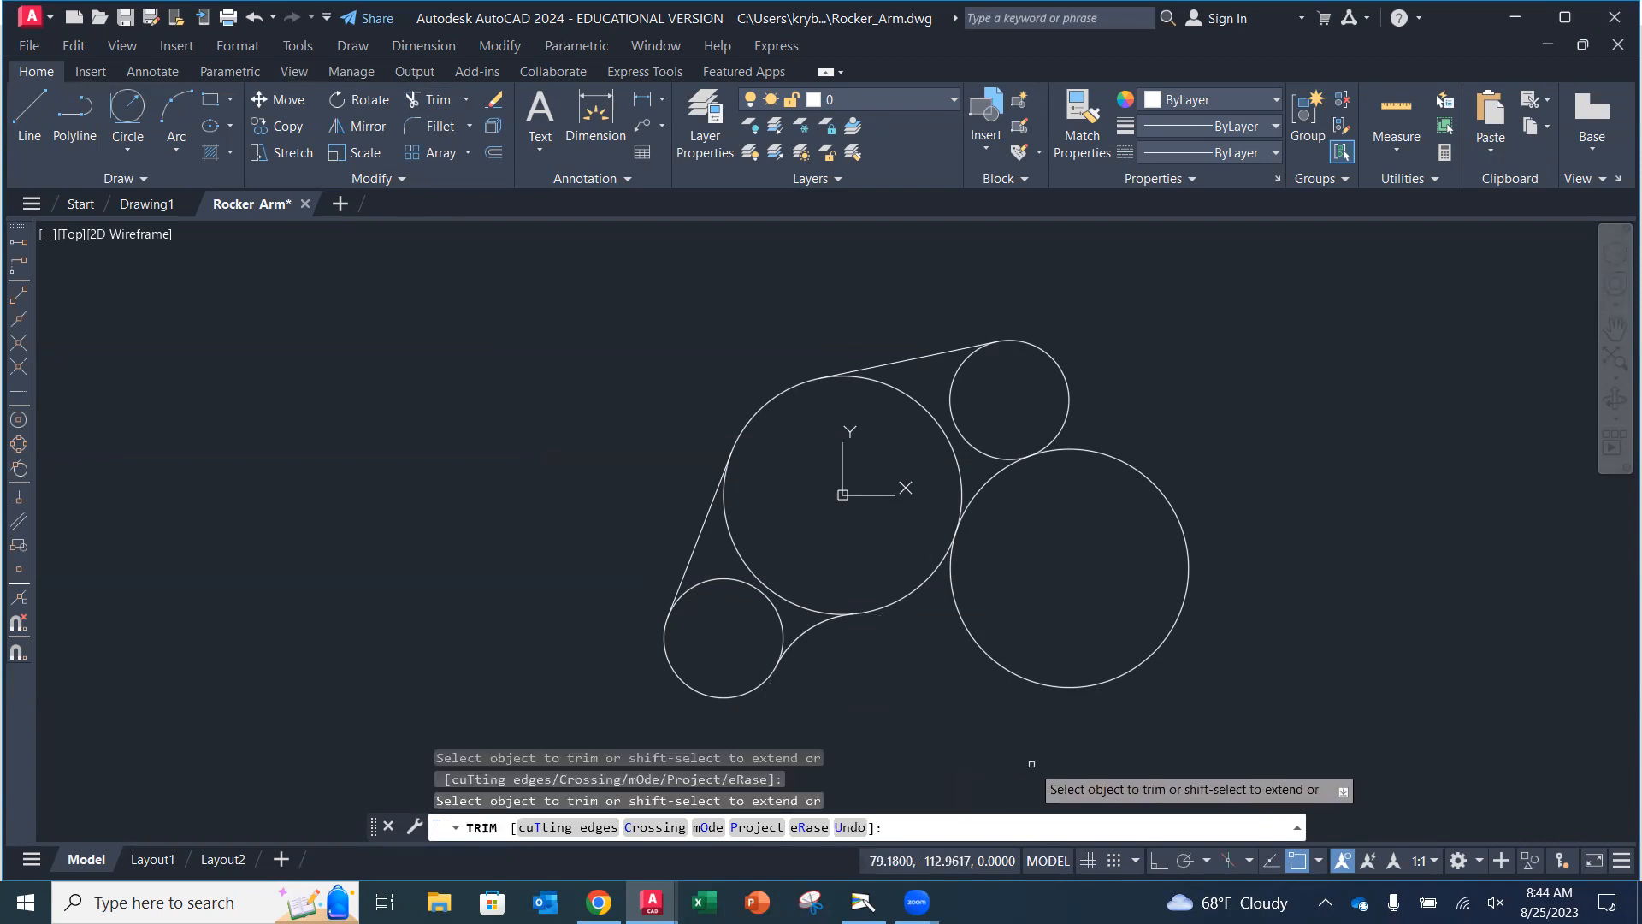
{"action": "left_click", "coordinate": [1164, 494]}
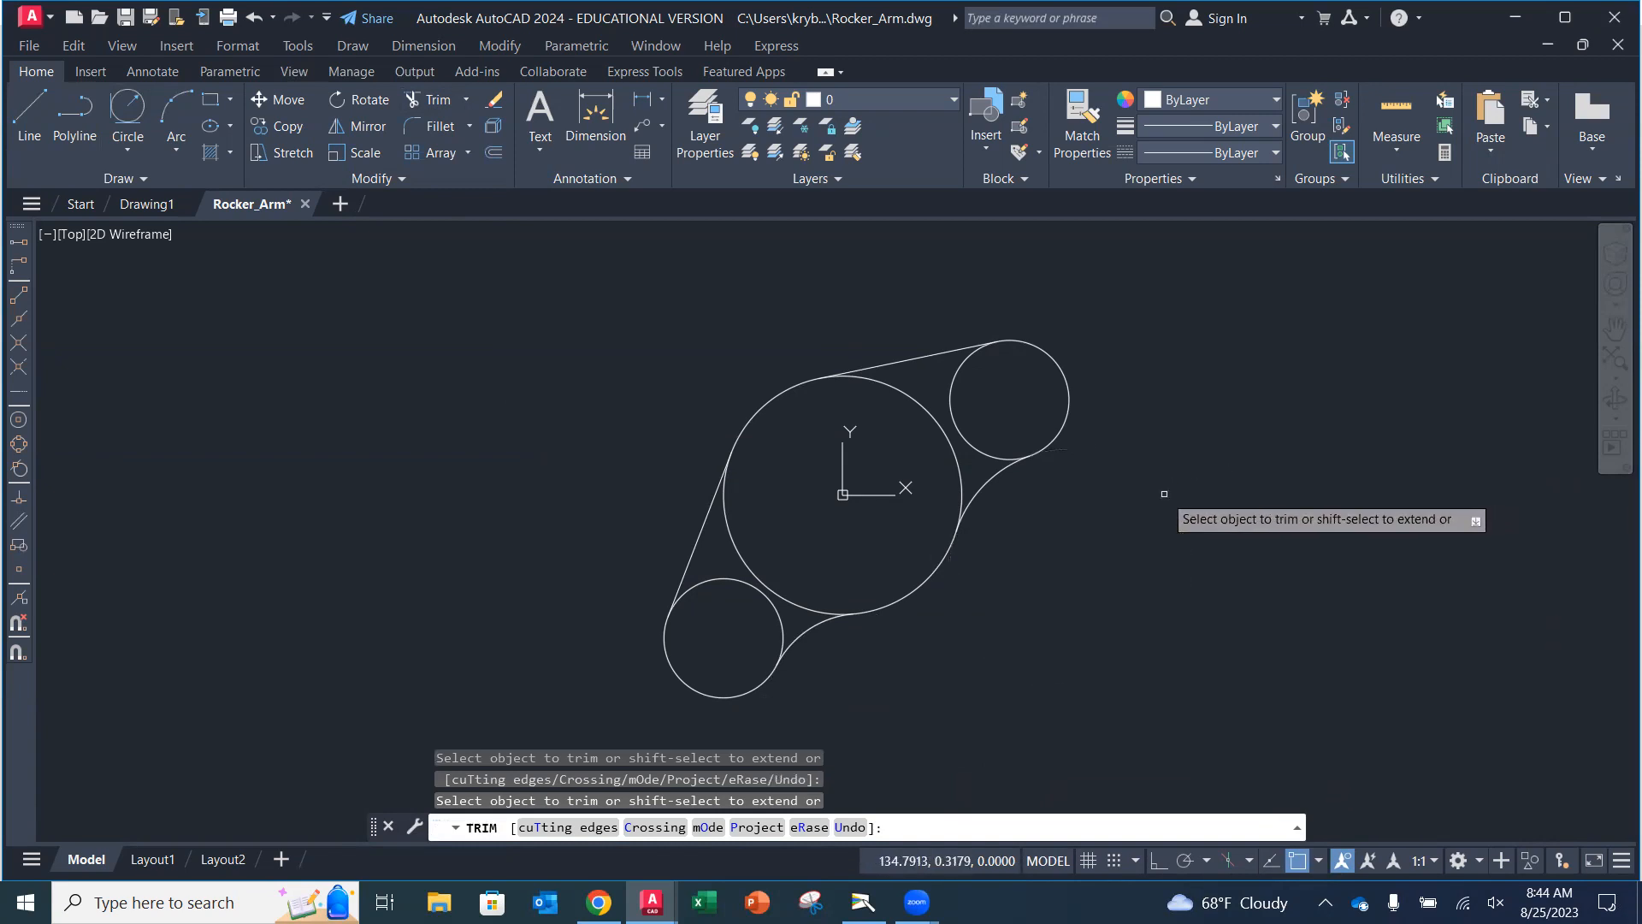
{"action": "left_click", "coordinate": [947, 399]}
{"action": "left_click", "coordinate": [933, 415]}
{"action": "left_click", "coordinate": [744, 560]}
{"action": "left_click", "coordinate": [749, 584]}
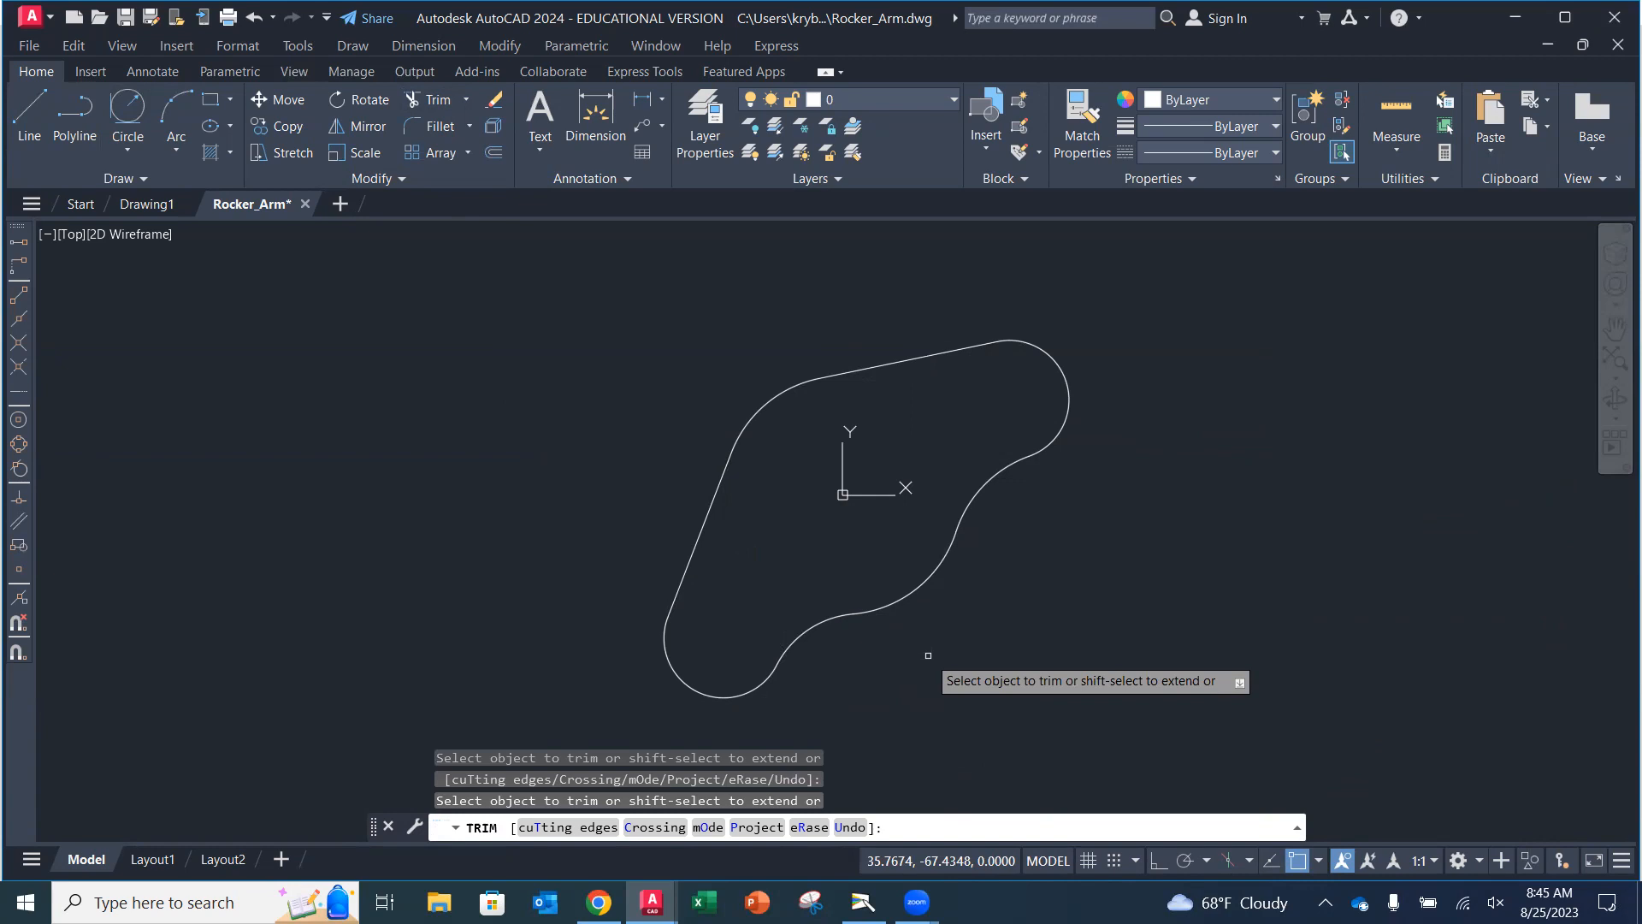
{"action": "key", "text": "Escape"}
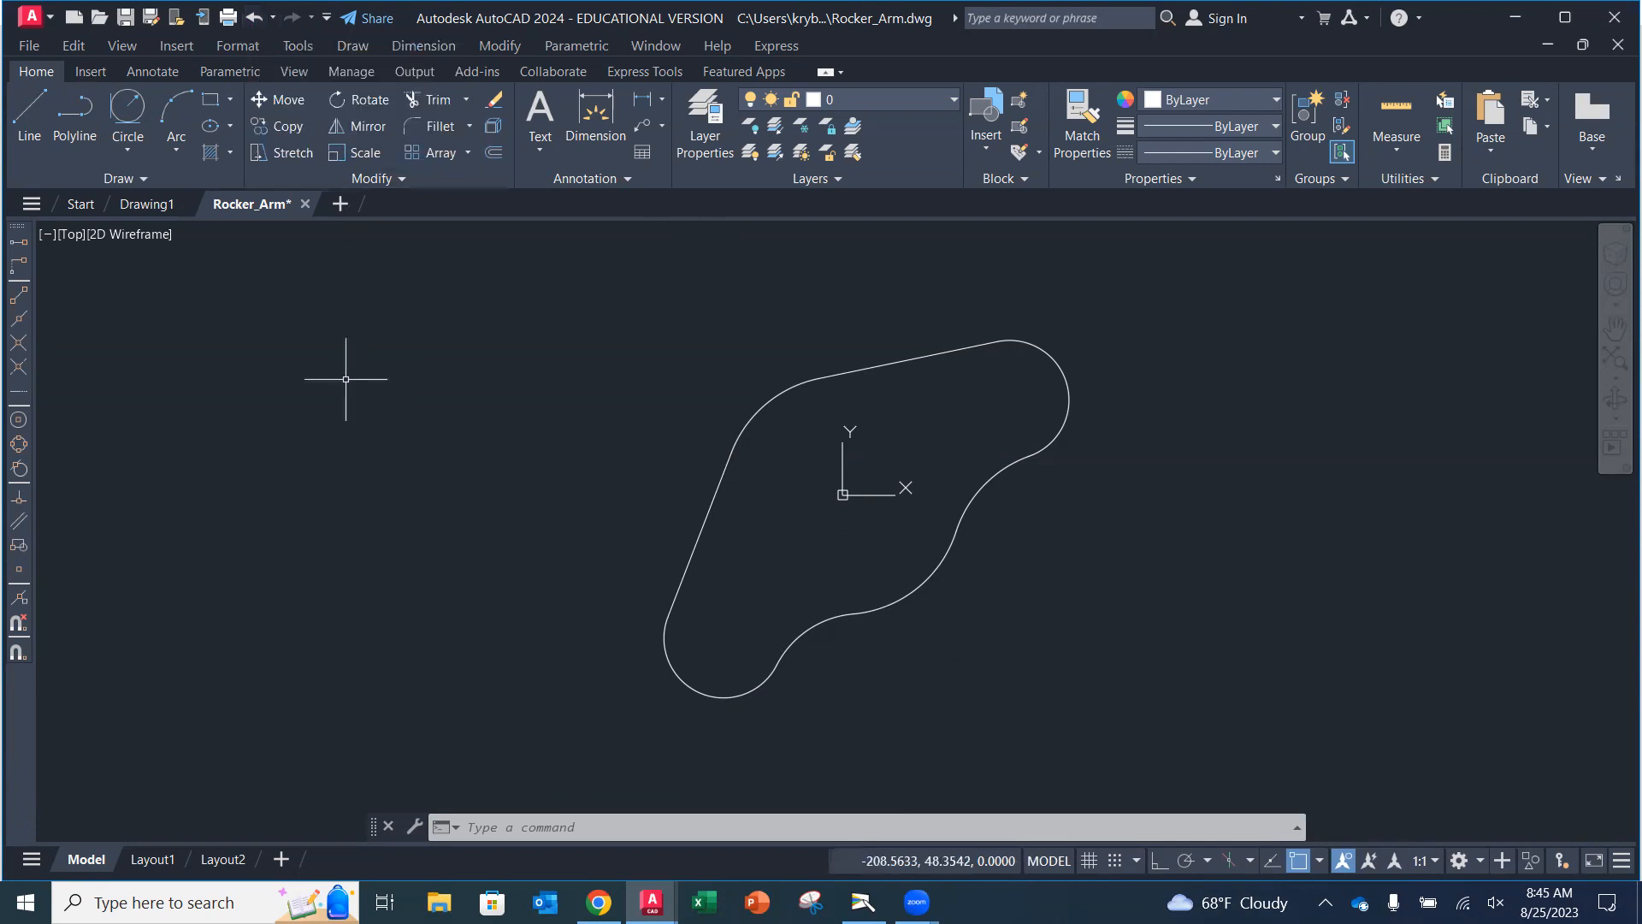
Undo the trim and redo it.
{"action": "type", "text": "U"}
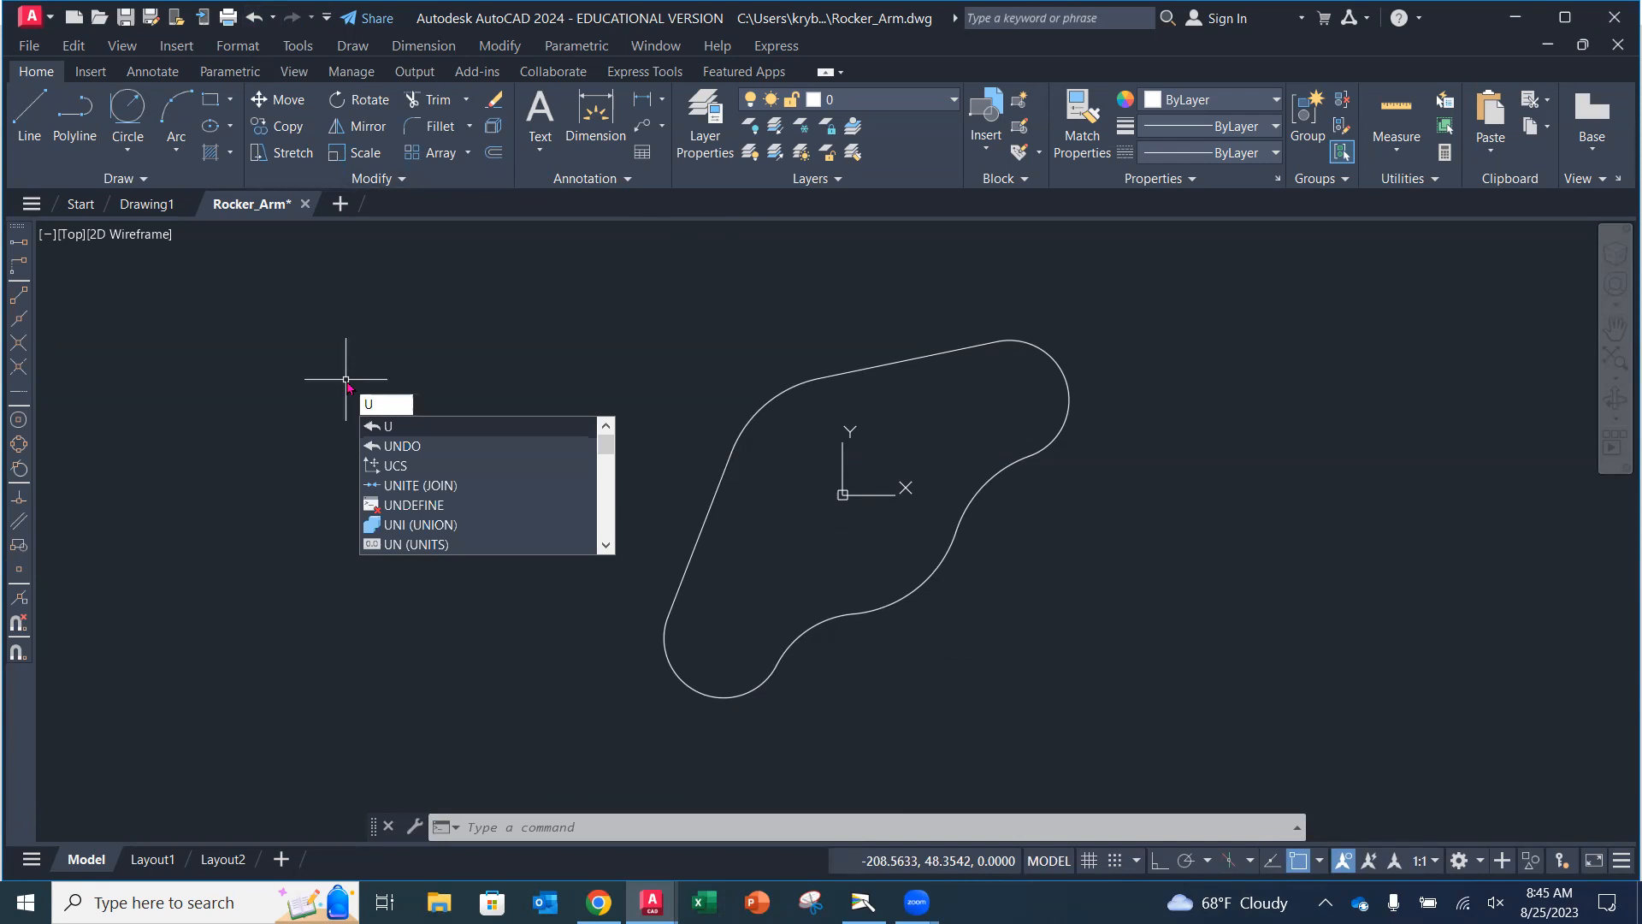
{"action": "key", "text": "Return"}
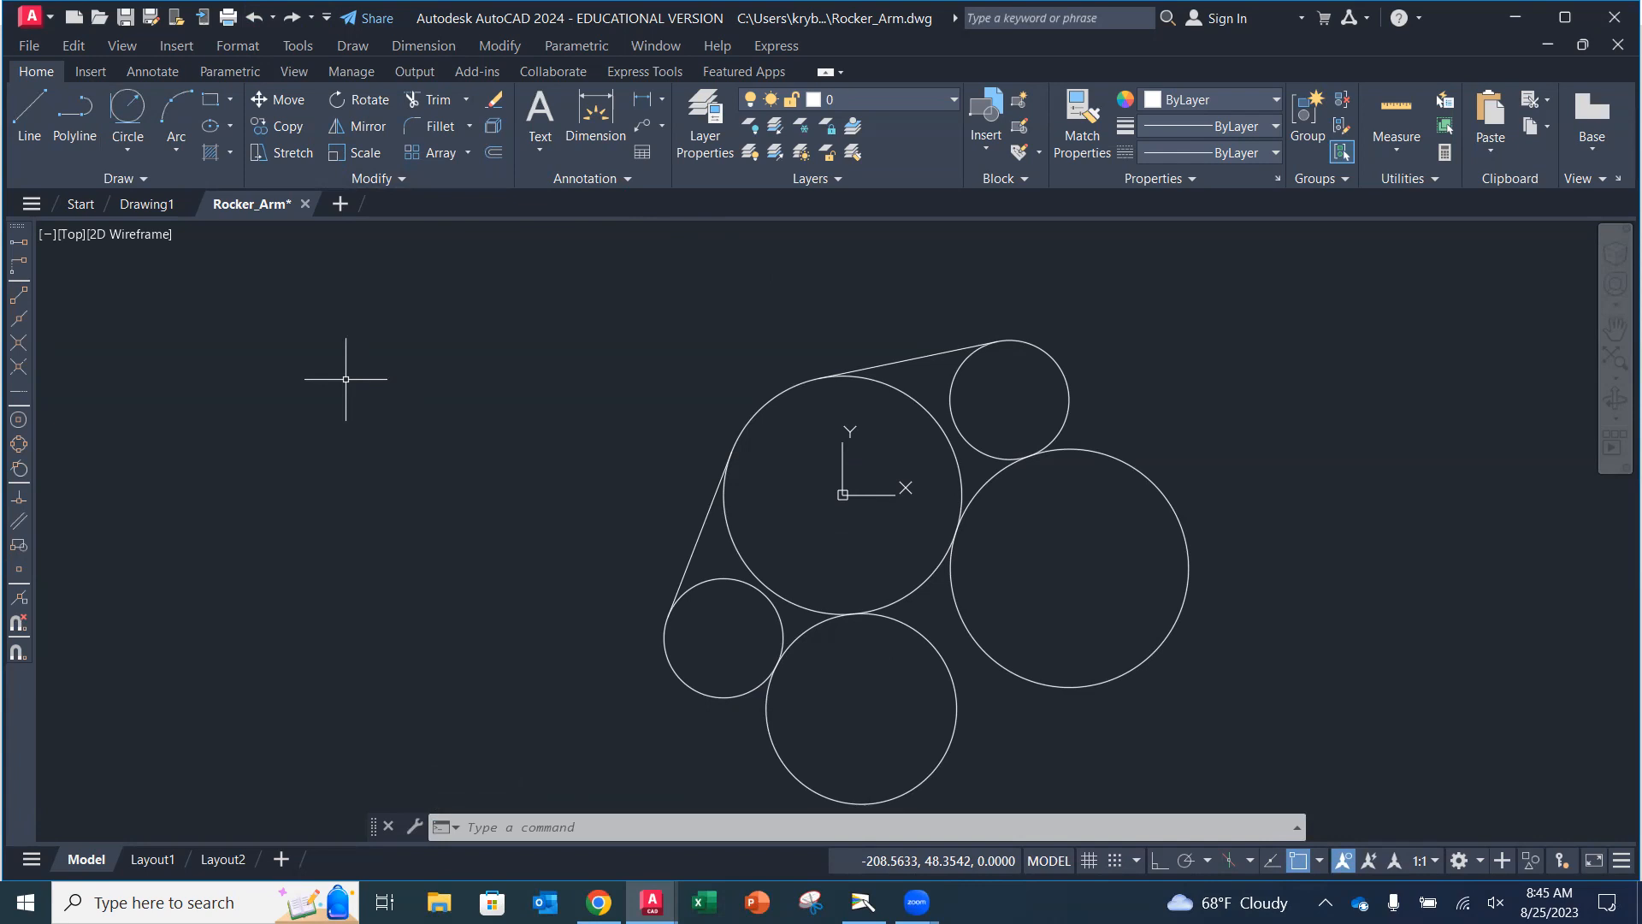
{"action": "left_click", "coordinate": [296, 18]}
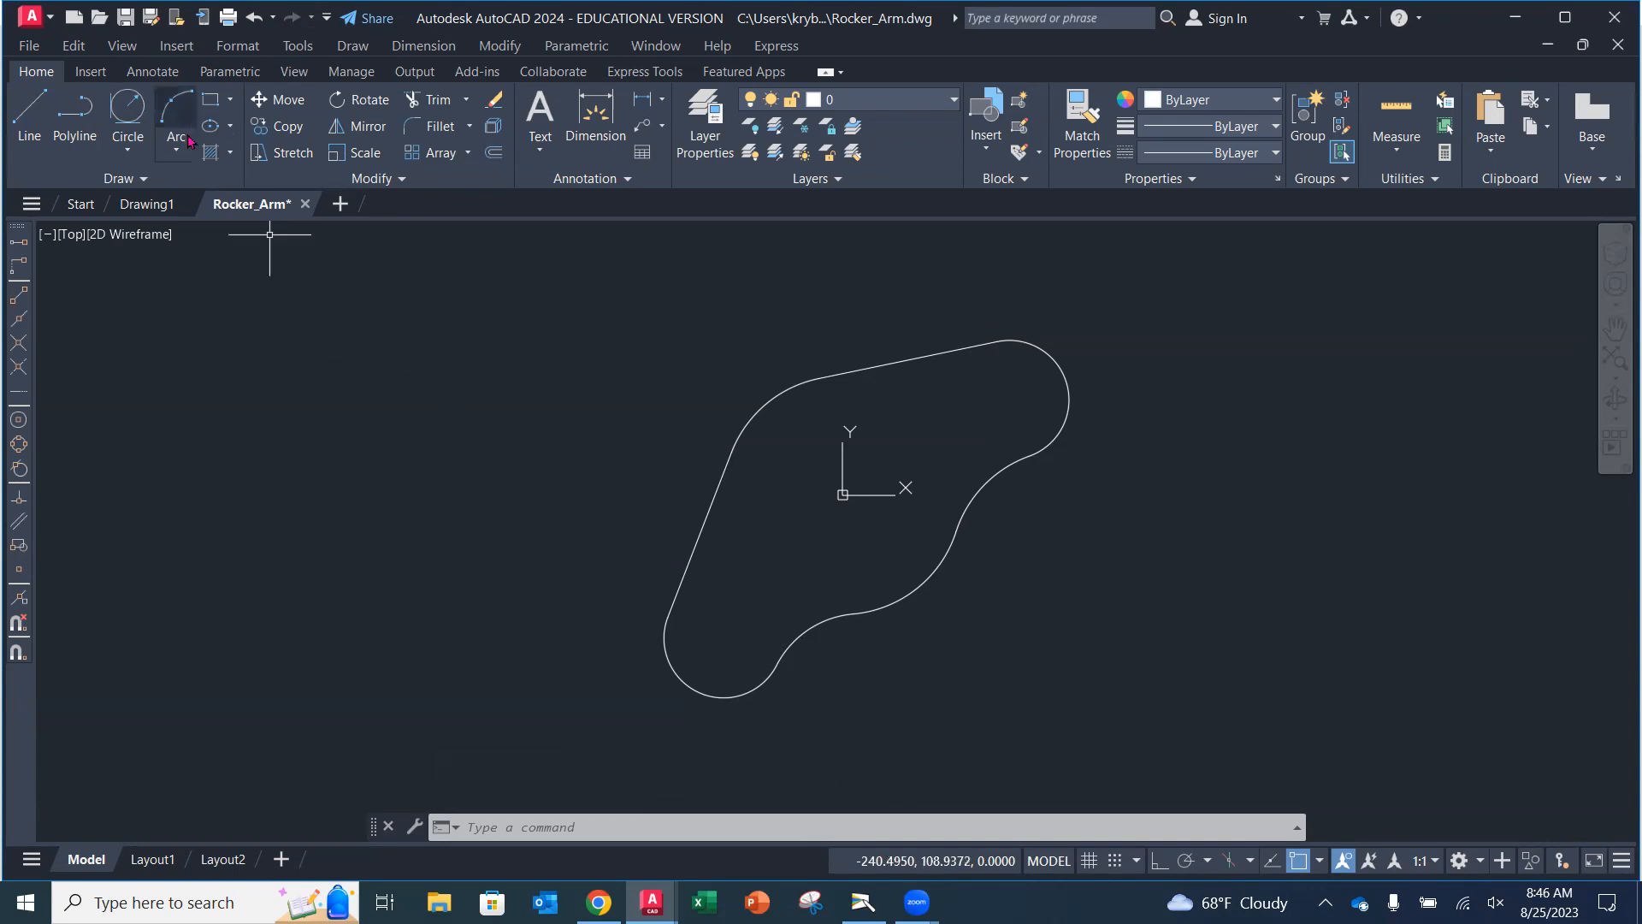
Save the drawing and check the textbook's hexagon instructions before returning to the drawing.
{"action": "left_click", "coordinate": [126, 17]}
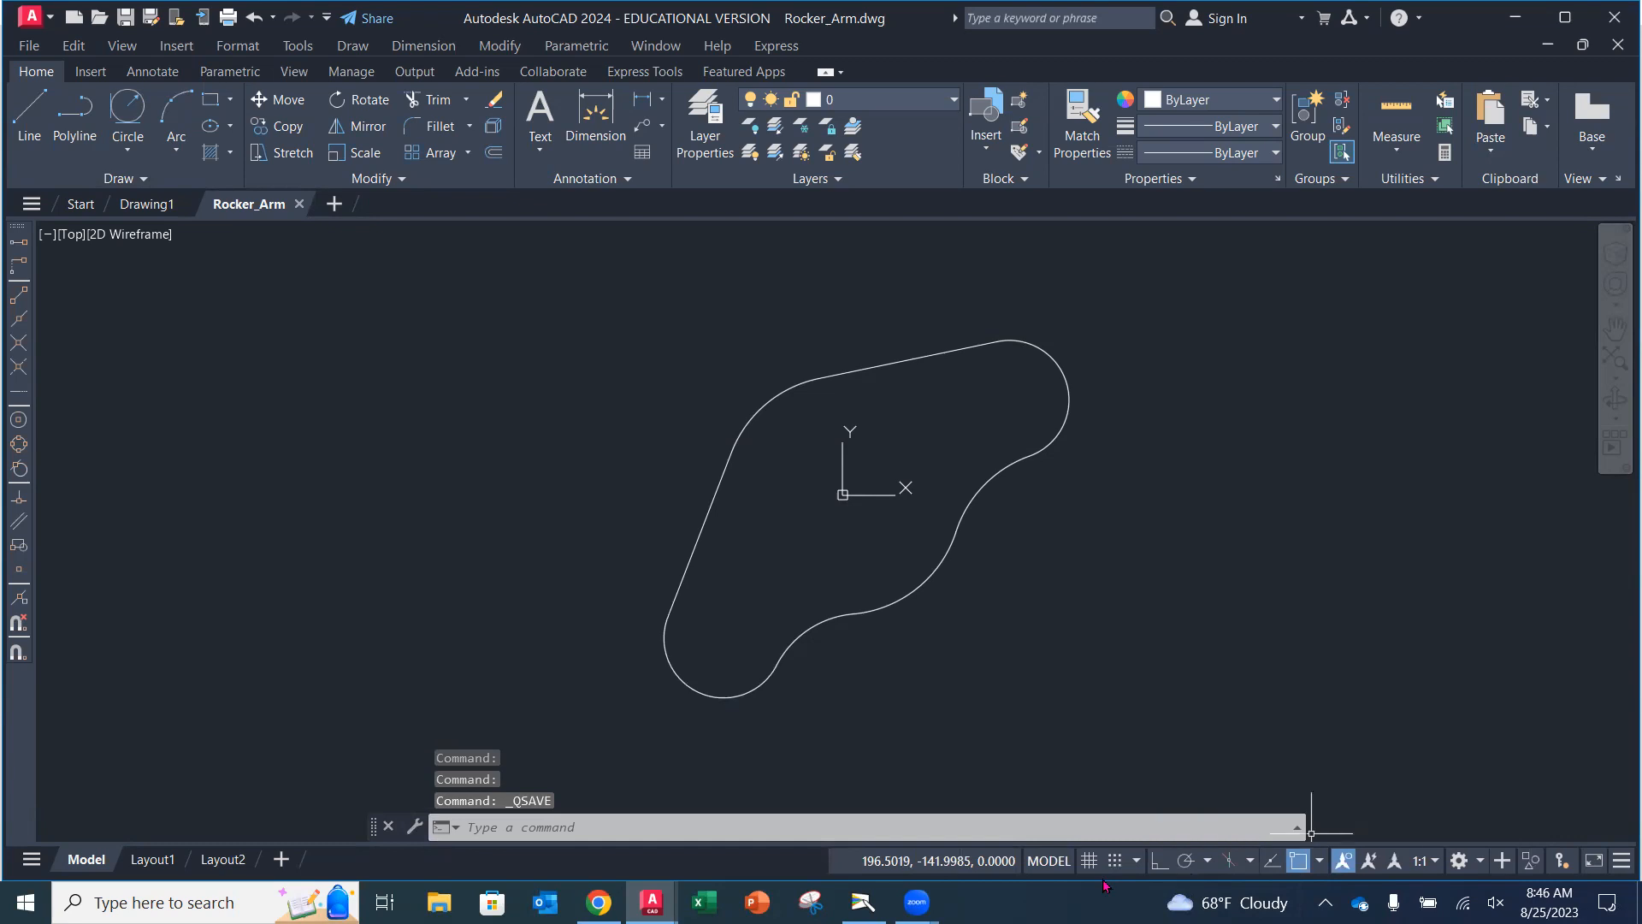
{"action": "left_click", "coordinate": [862, 902]}
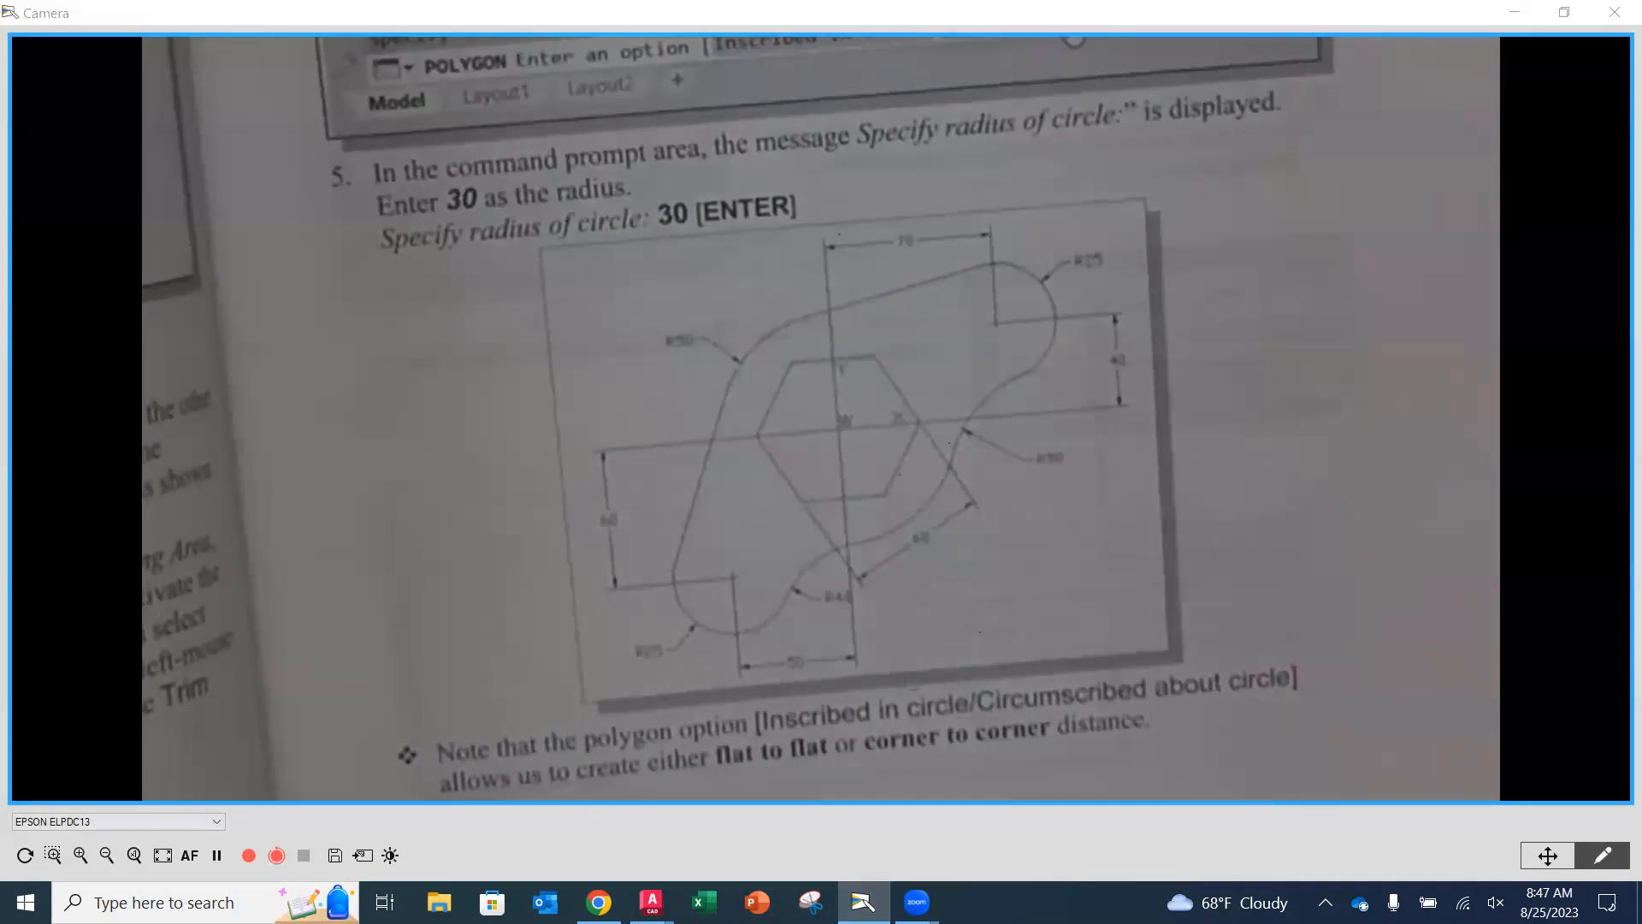
{"action": "left_click", "coordinate": [1508, 11]}
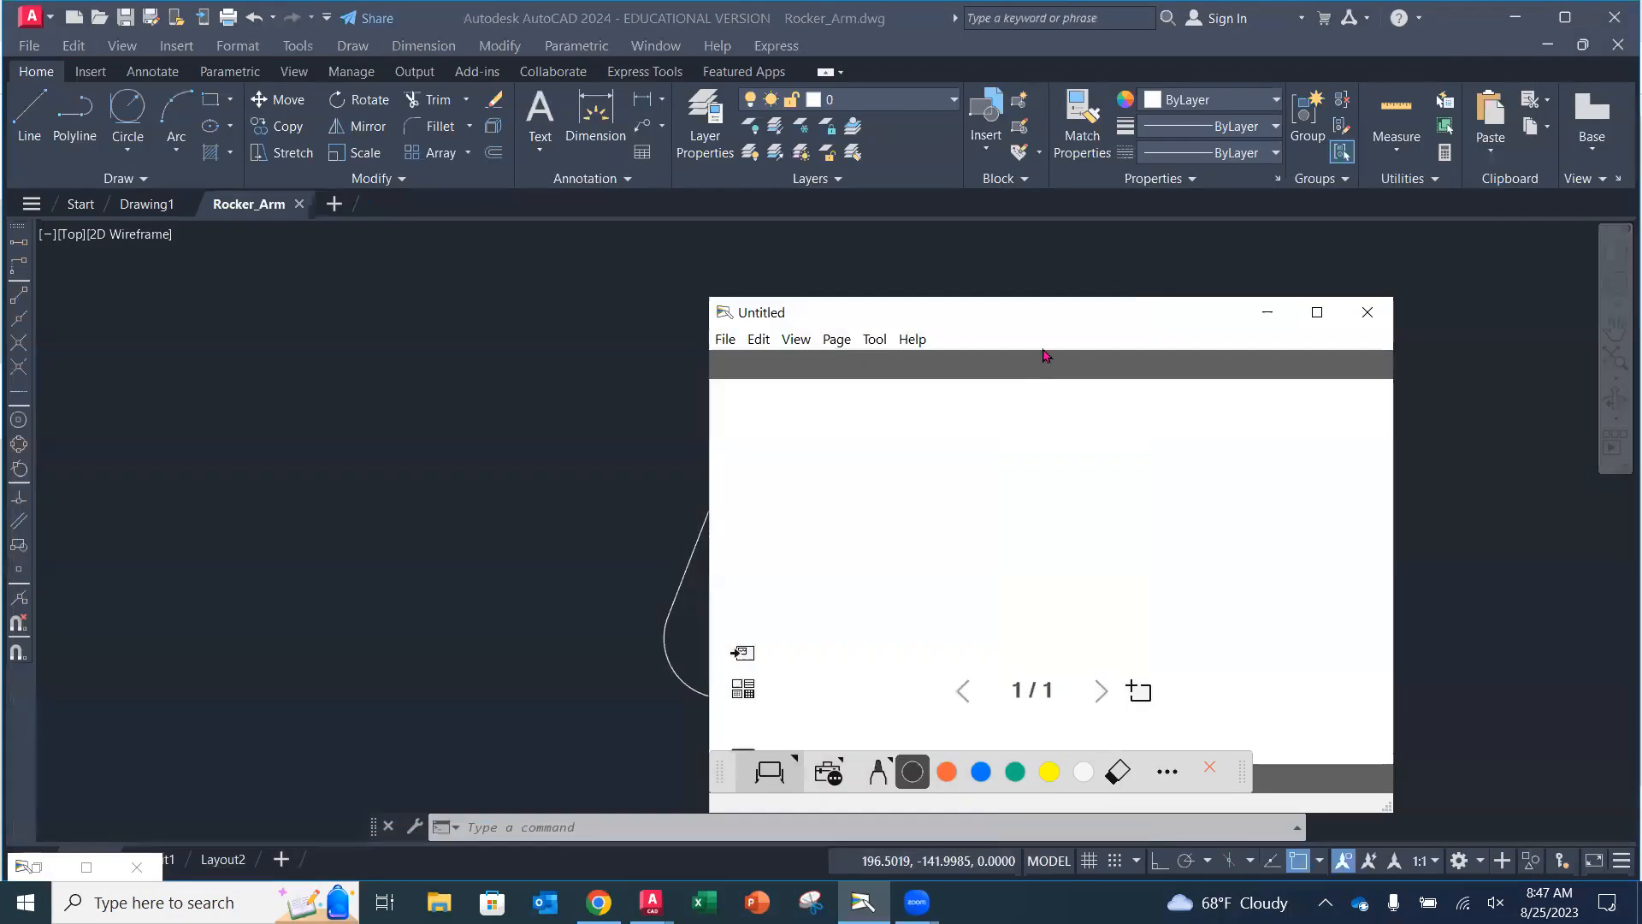
{"action": "left_click", "coordinate": [1268, 311]}
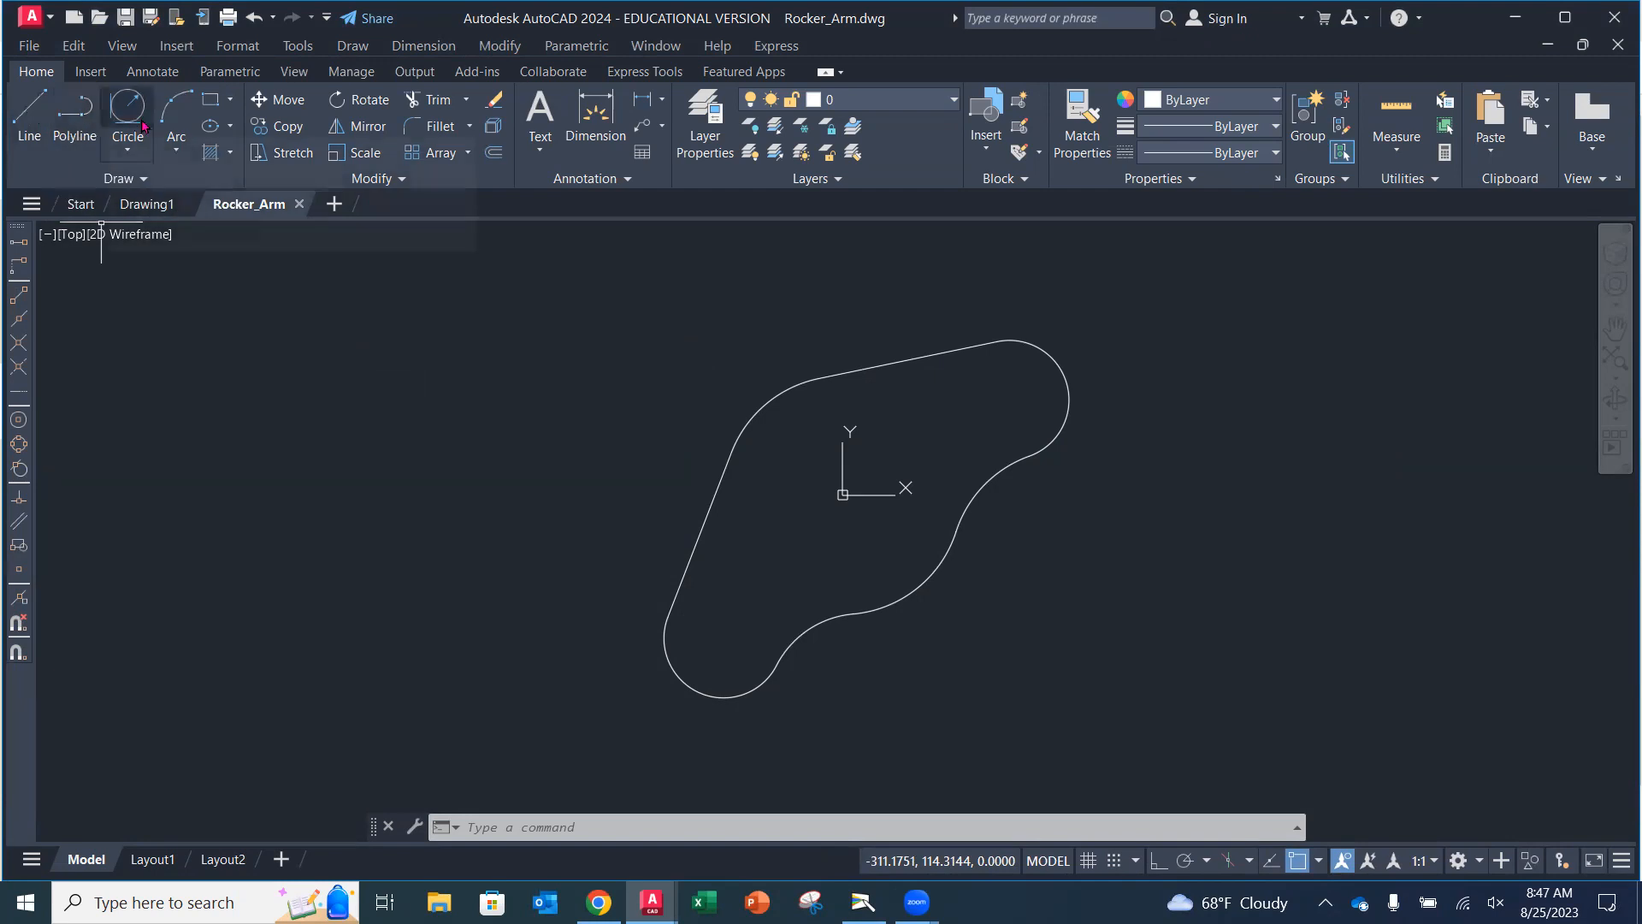
Begin a 6-sided polygon centred at 0,0 using the Circumscribed about circle option.
{"action": "left_click", "coordinate": [229, 101]}
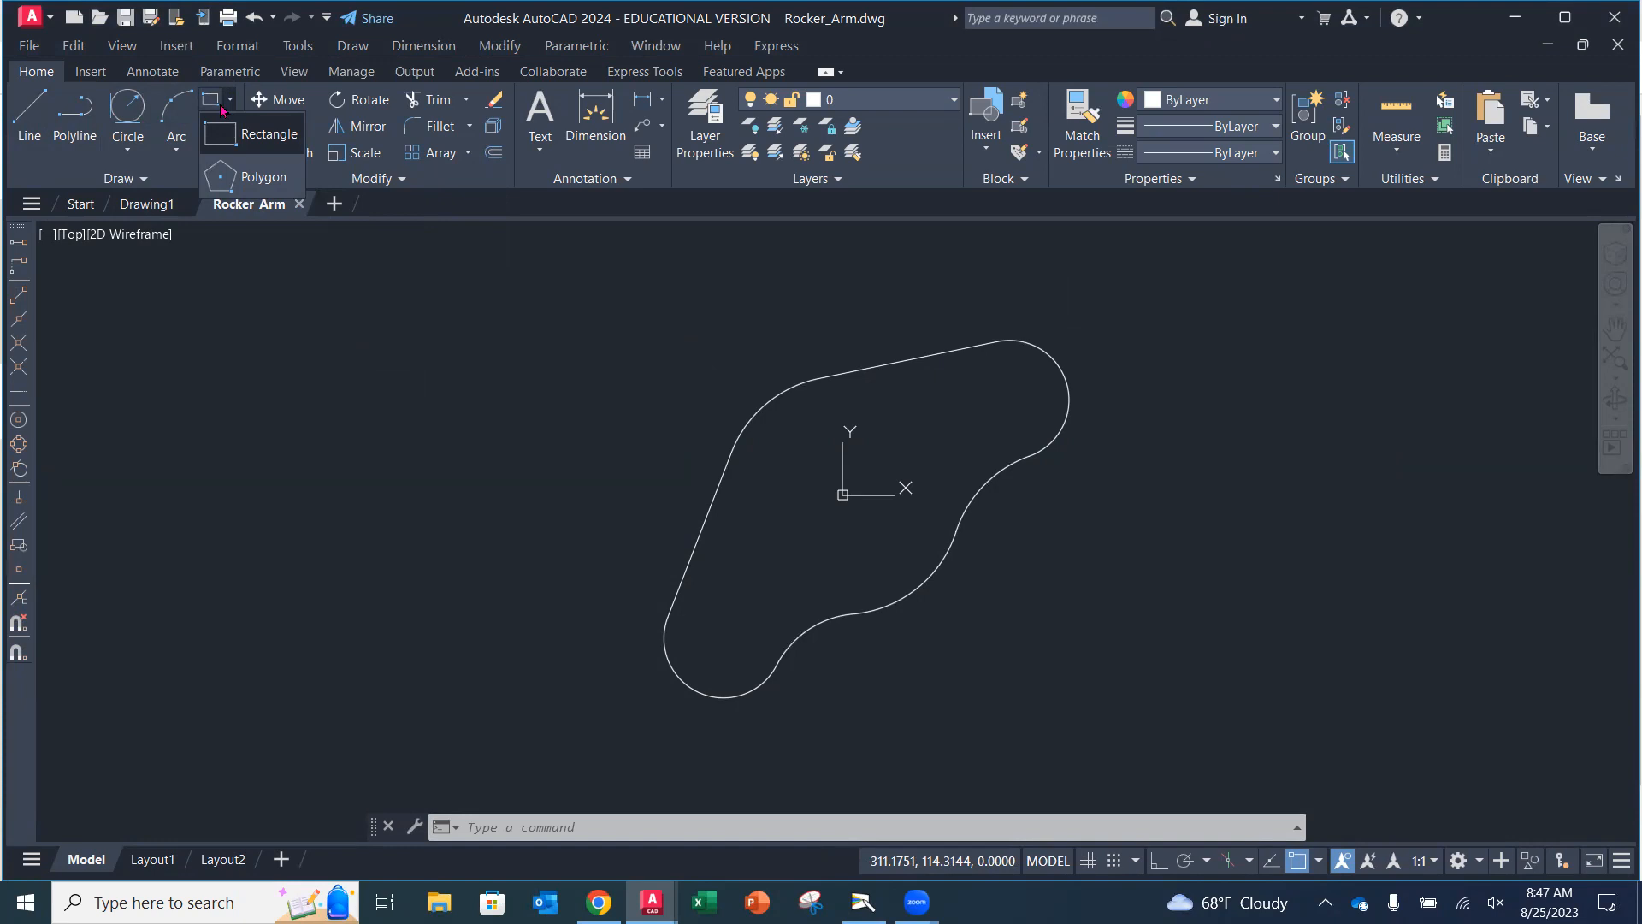
{"action": "left_click", "coordinate": [244, 177]}
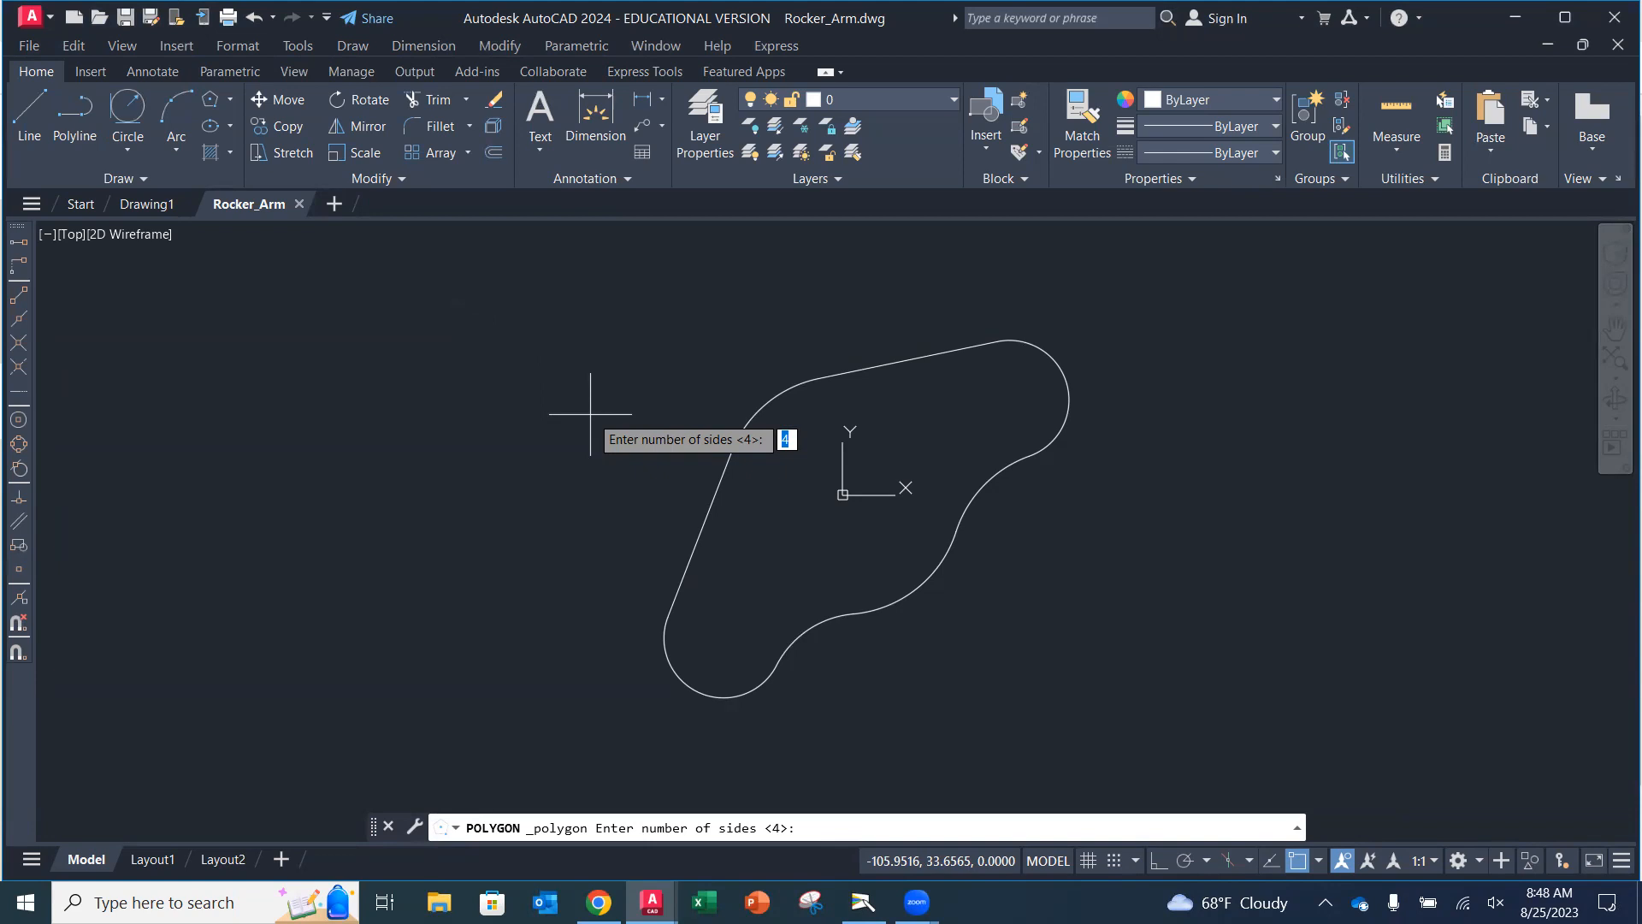
{"action": "type", "text": "6"}
{"action": "key", "text": "Return"}
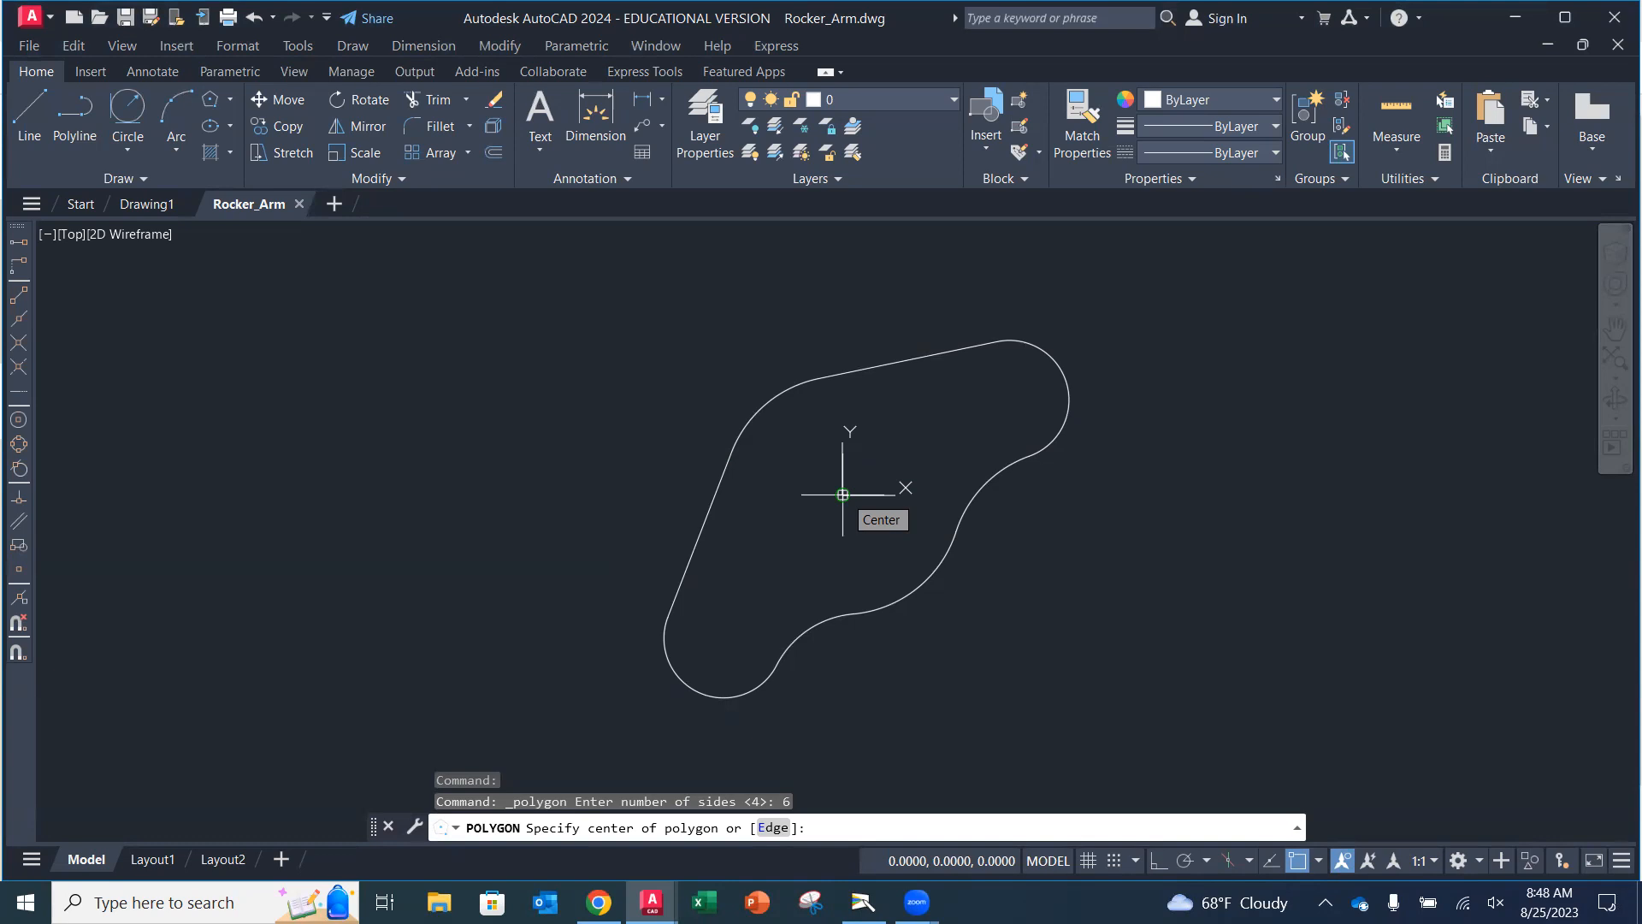
{"action": "type", "text": "0,0"}
{"action": "key", "text": "Return"}
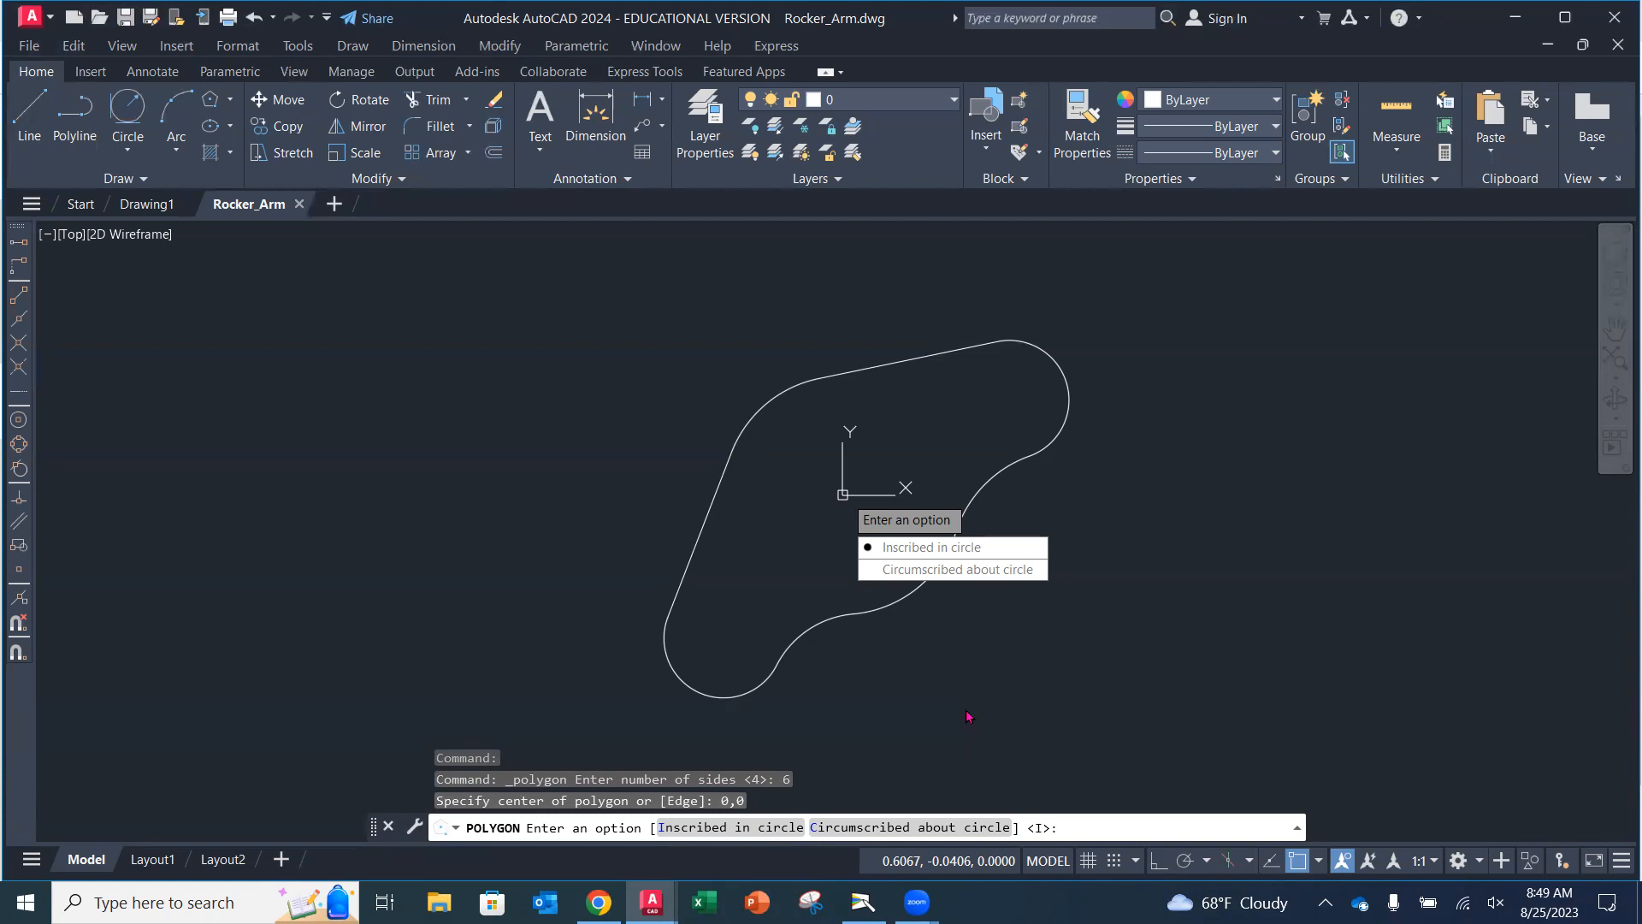
{"action": "left_click", "coordinate": [862, 902]}
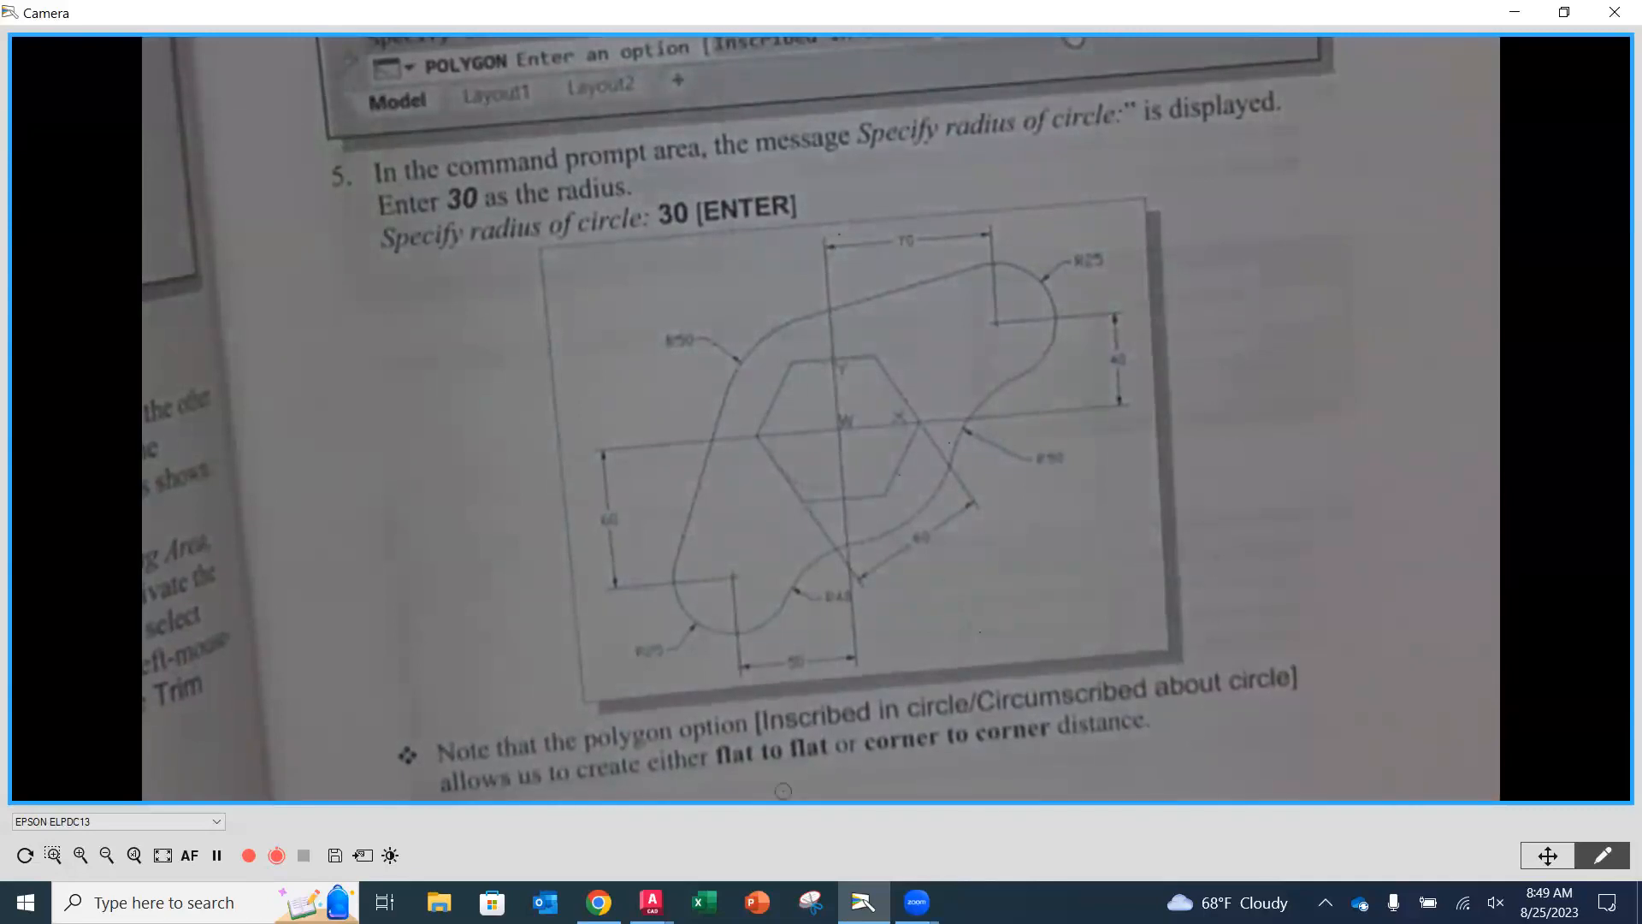
{"action": "mouse_move", "coordinate": [651, 901]}
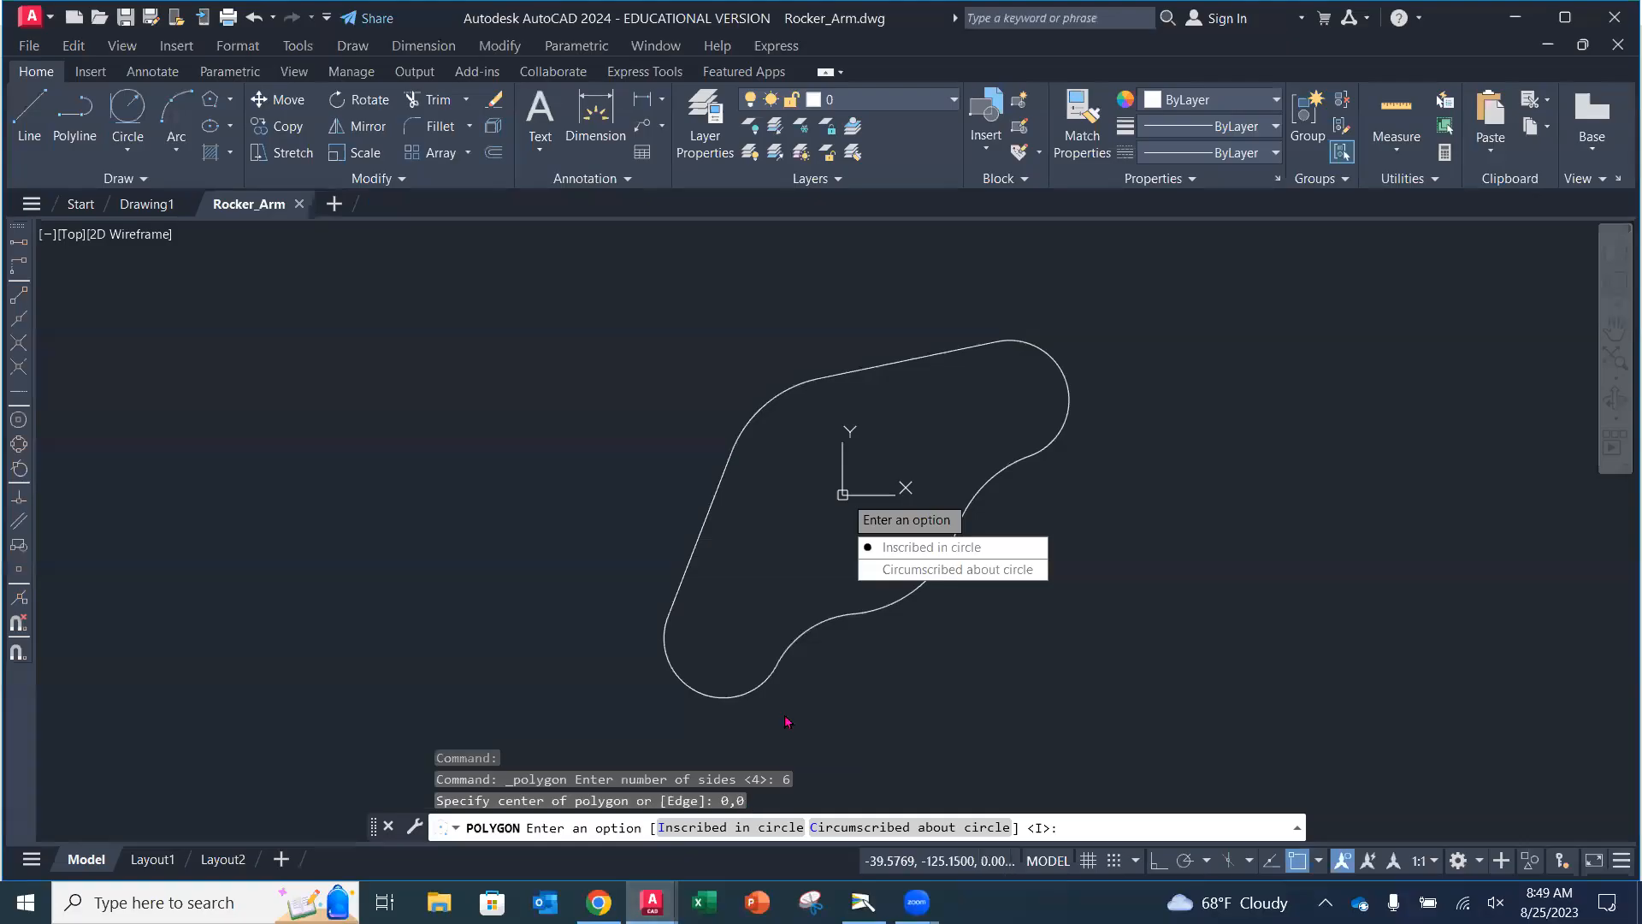
{"action": "left_click", "coordinate": [695, 805]}
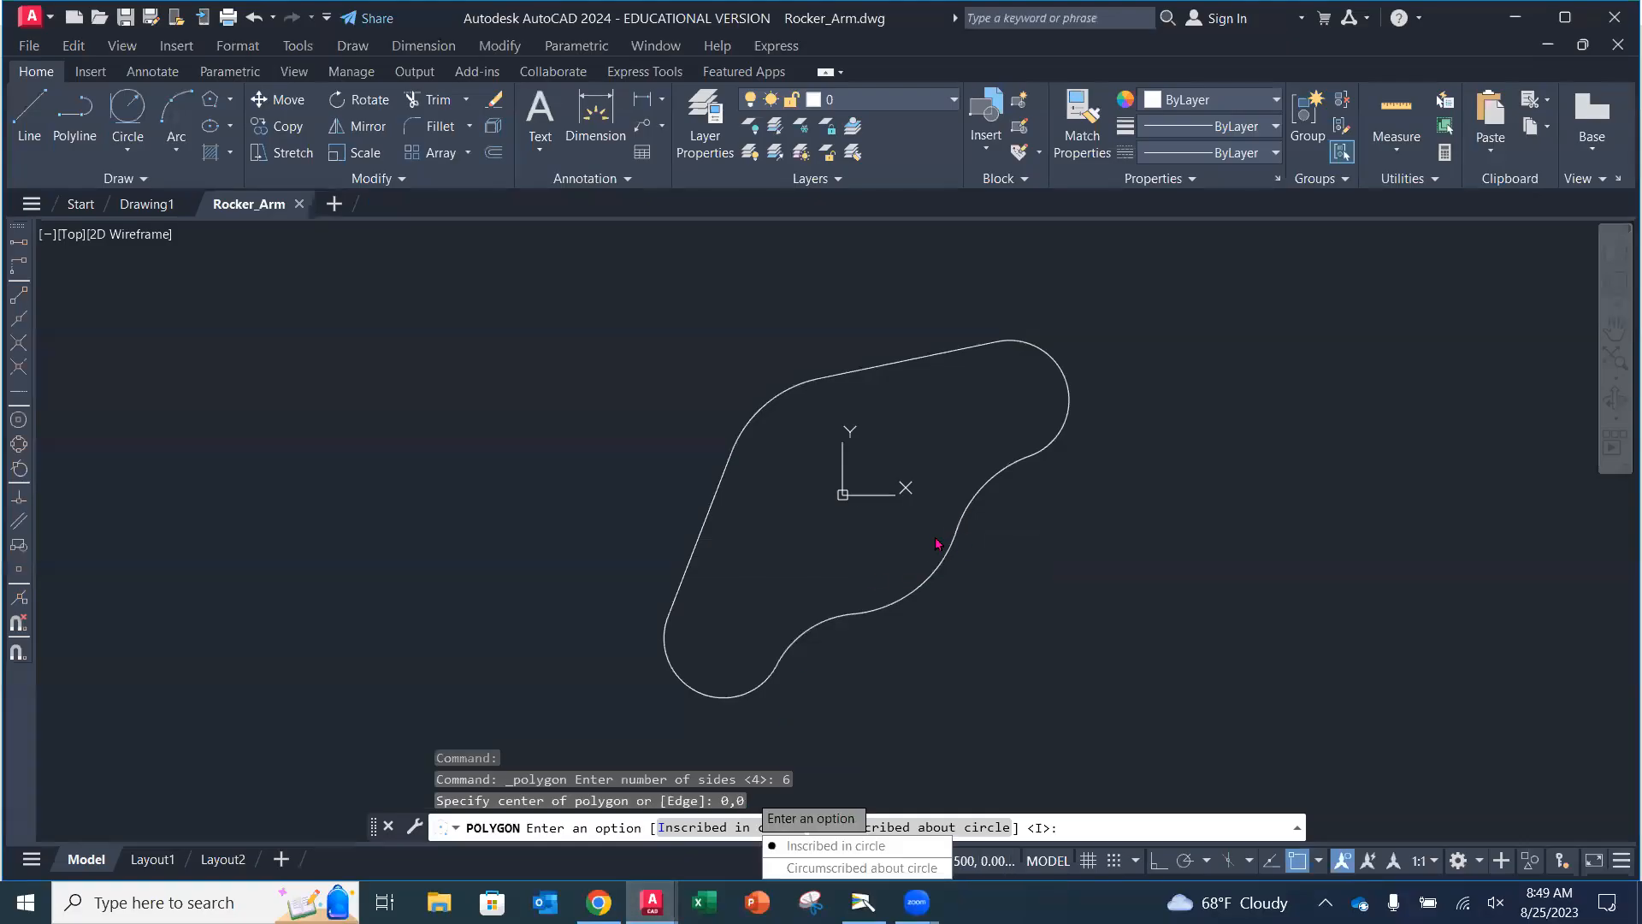
{"action": "left_click", "coordinate": [838, 868]}
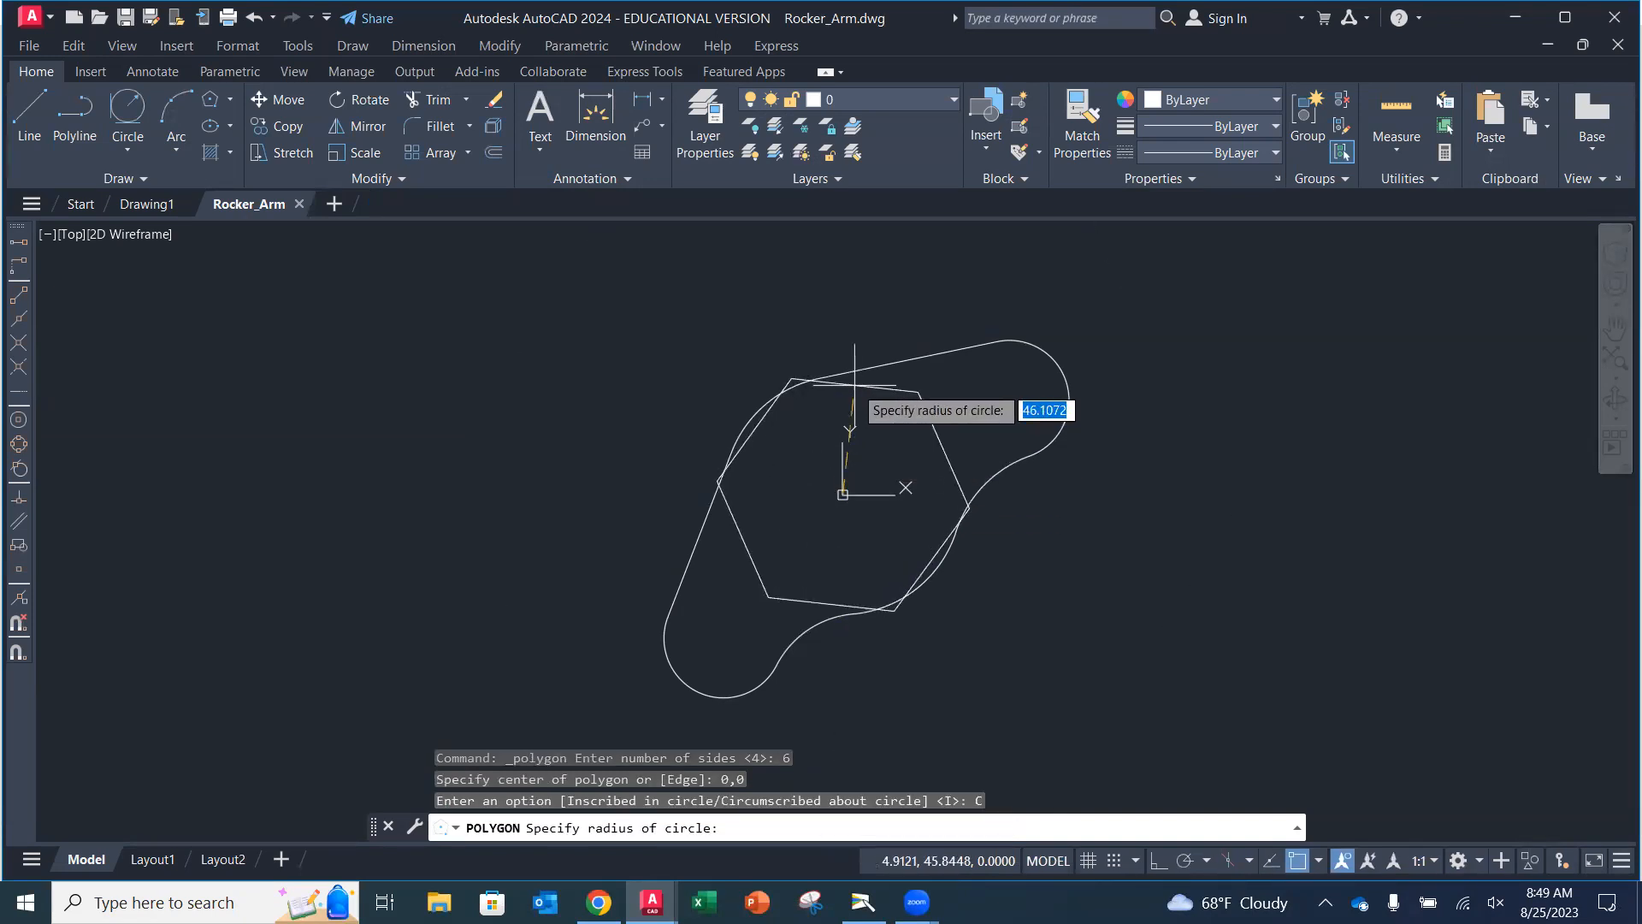
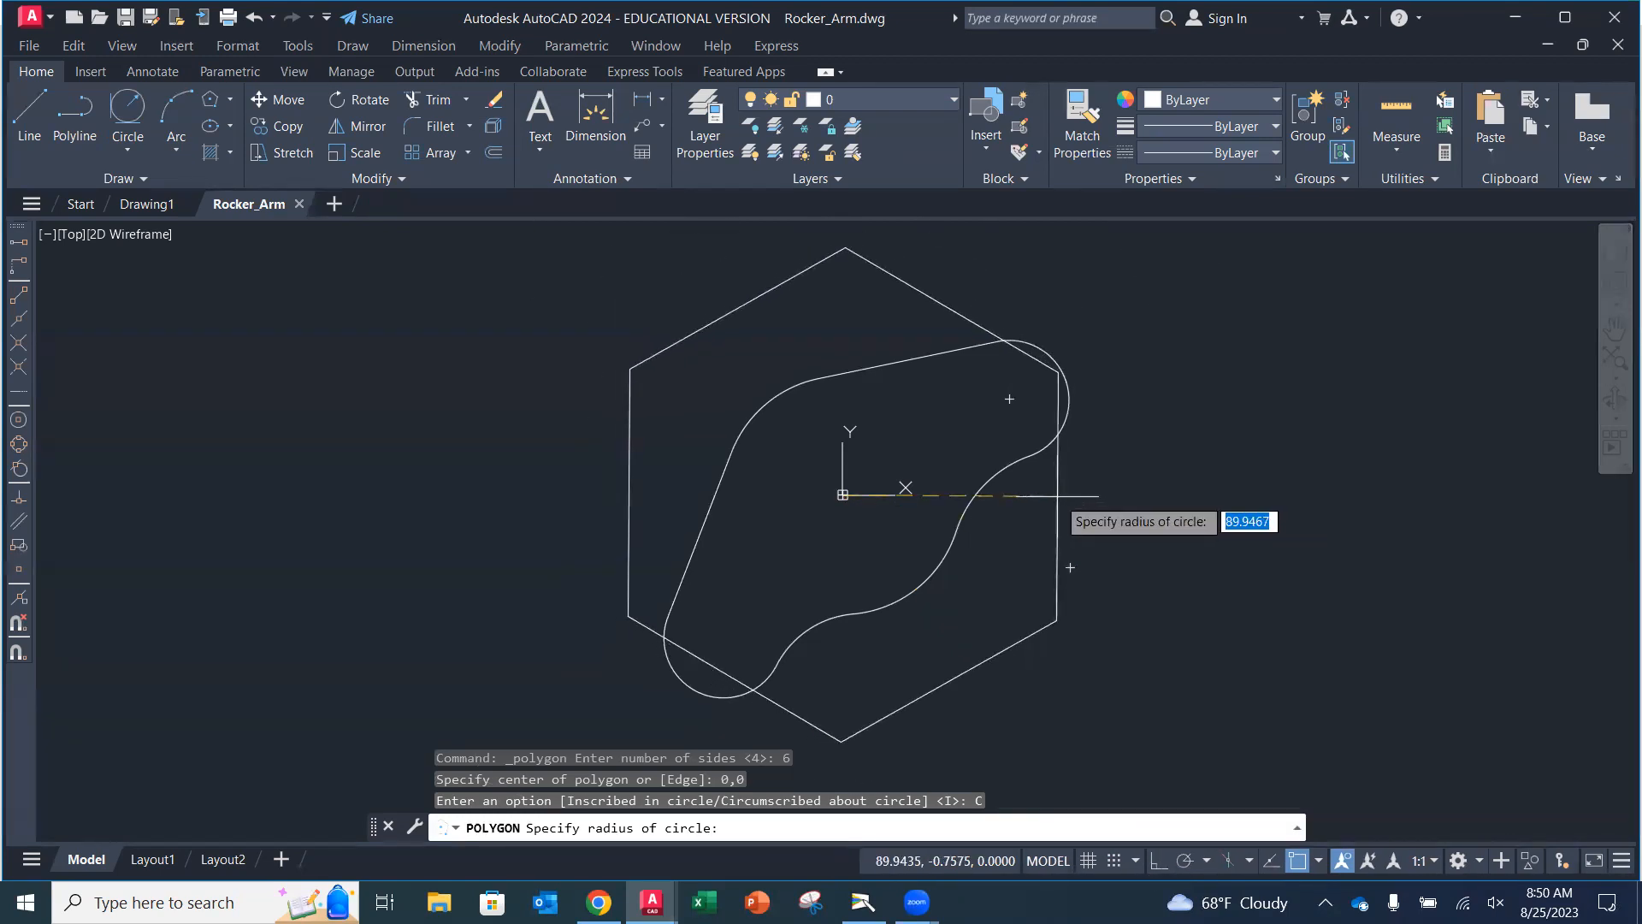
Turn on Ortho mode and check the textbook's hexagon radius instruction before returning to the drawing.
{"action": "key", "text": "super+p"}
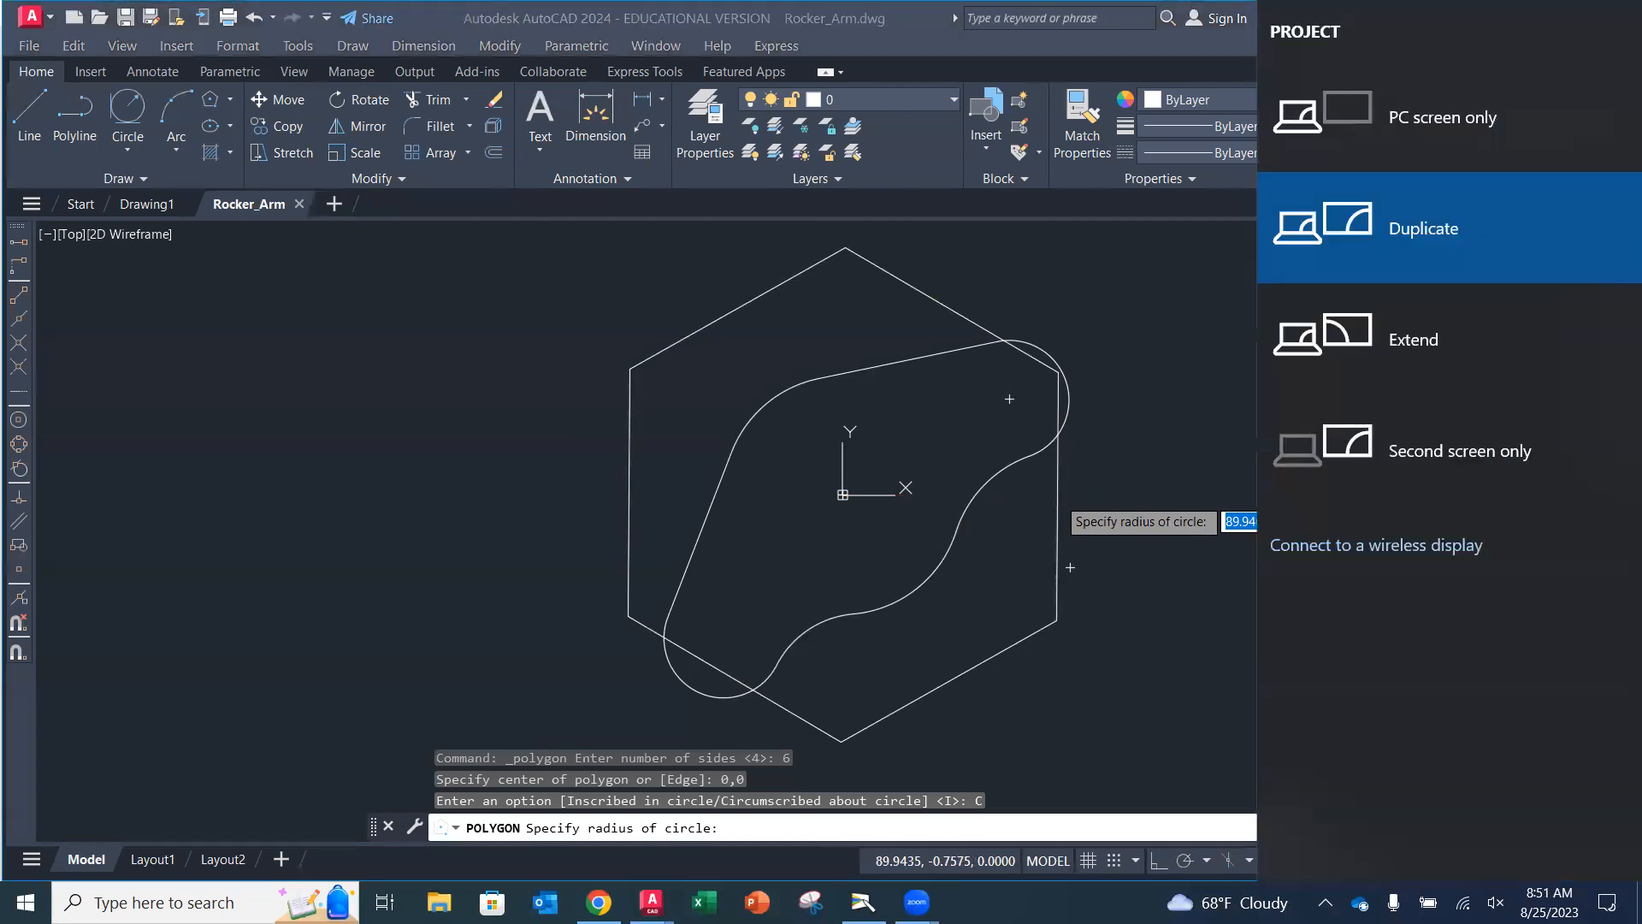
{"action": "key", "text": "Escape"}
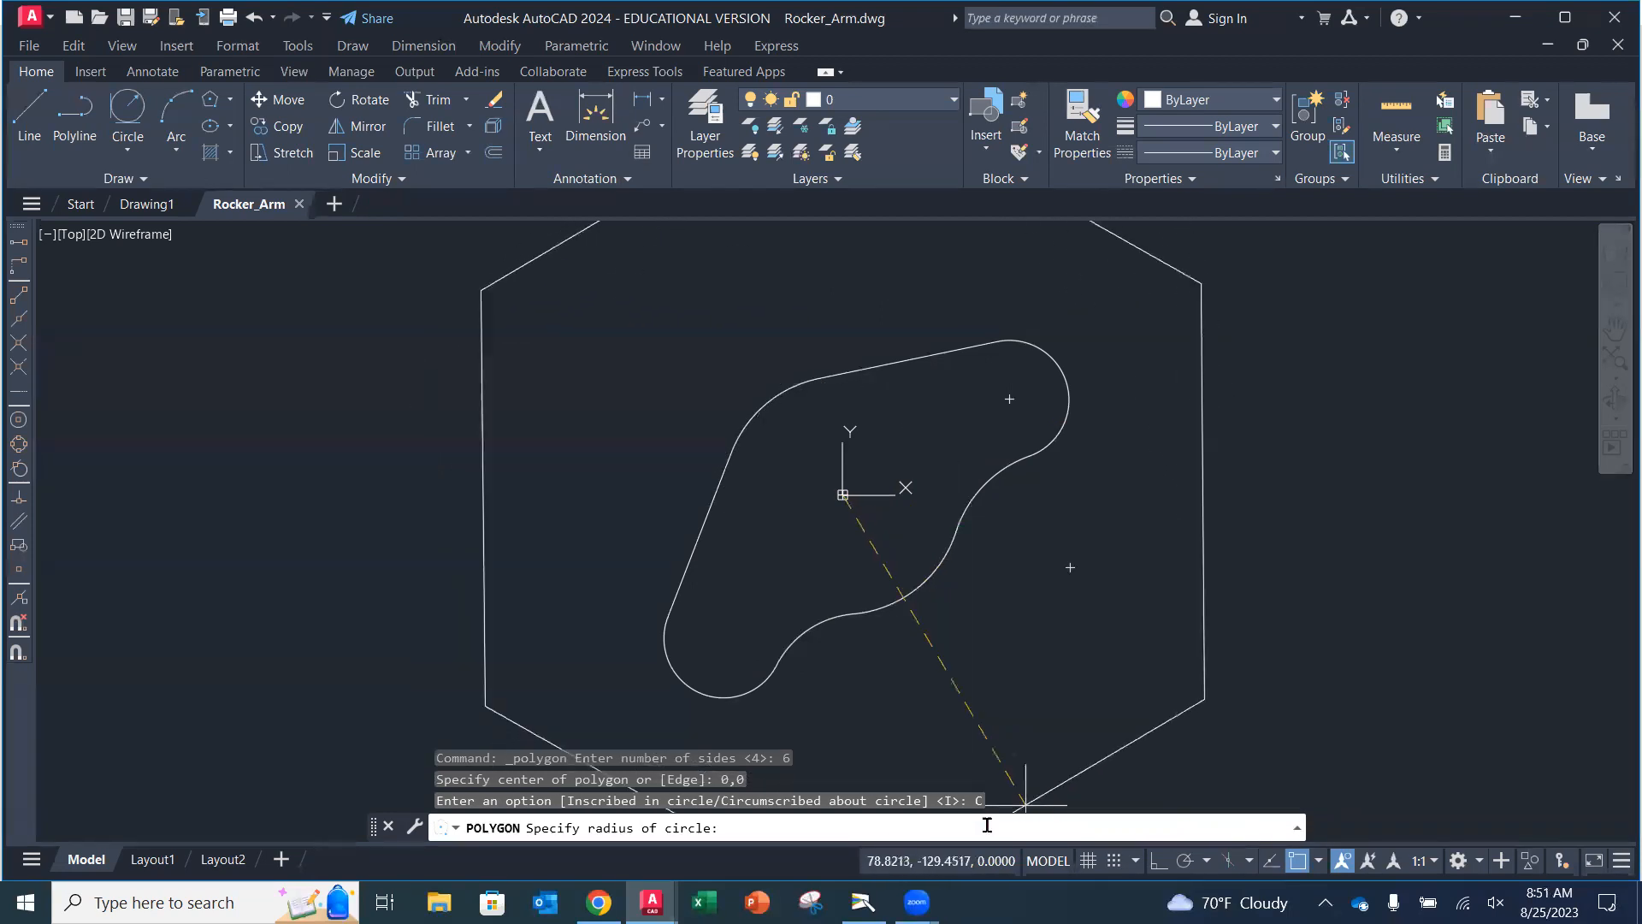
{"action": "key", "text": "F8"}
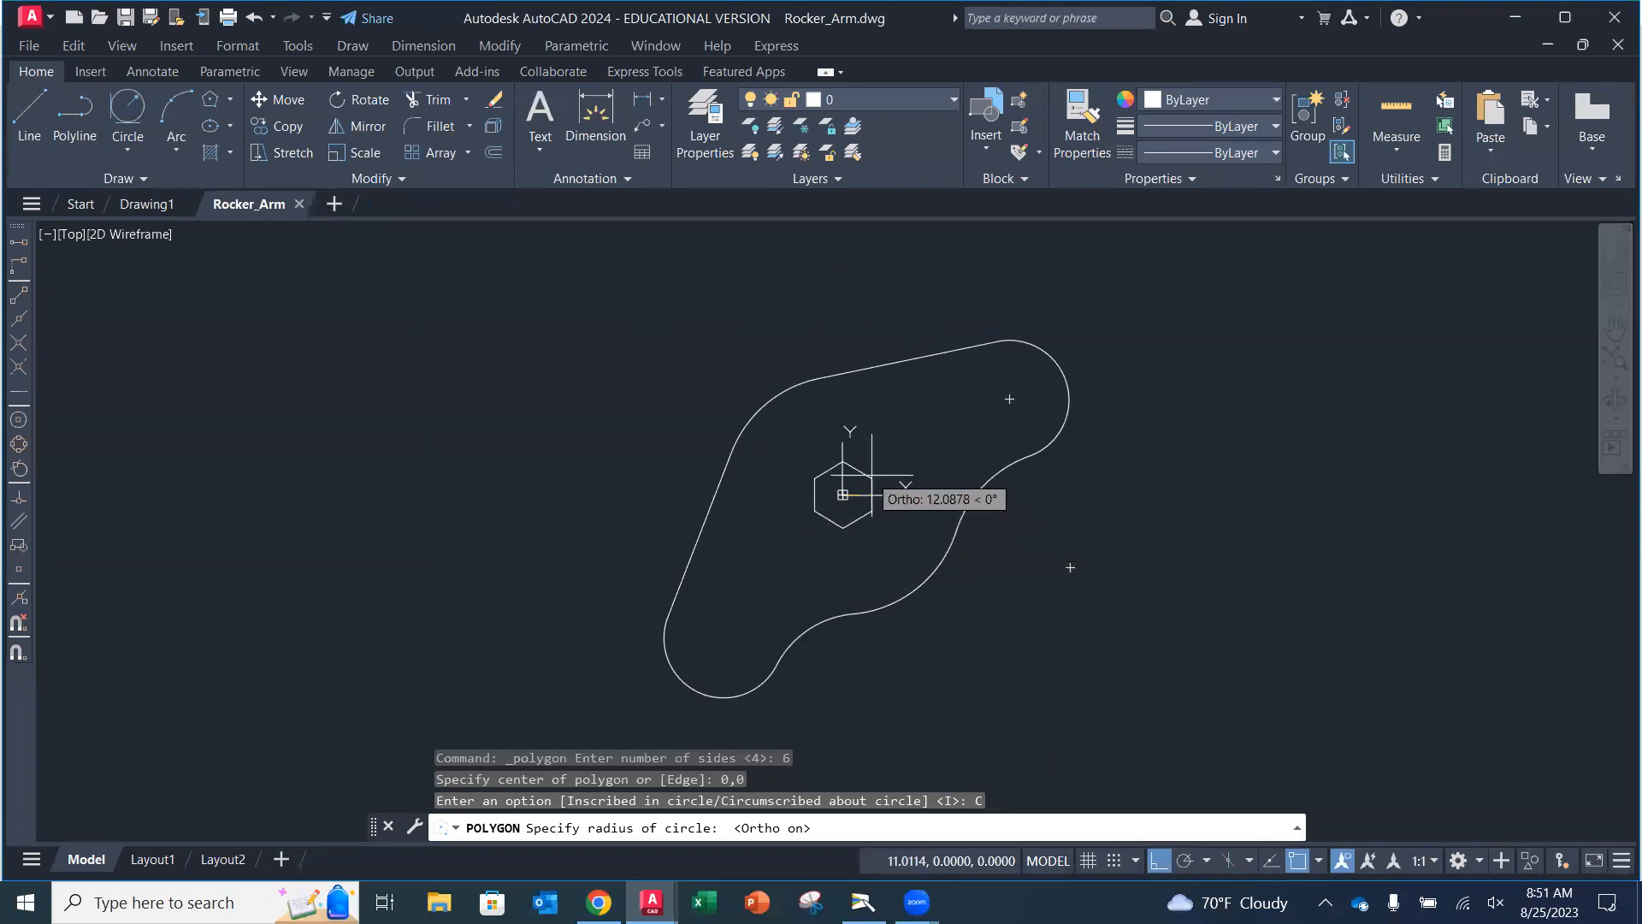
{"action": "left_click", "coordinate": [863, 902]}
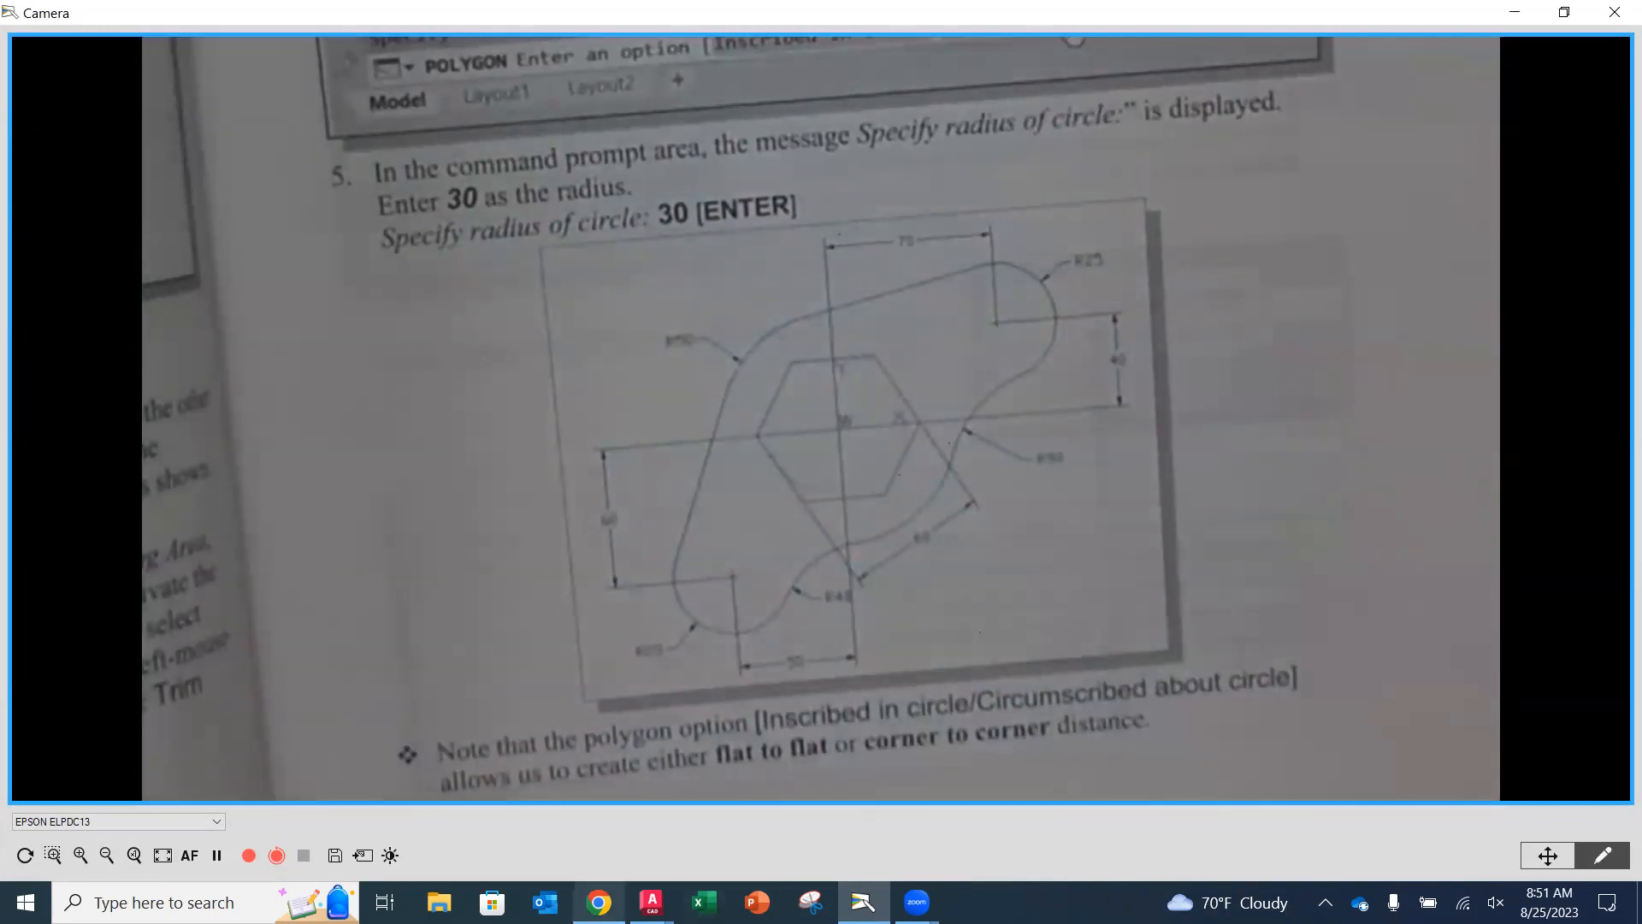
{"action": "left_click", "coordinate": [652, 901]}
{"action": "left_click", "coordinate": [733, 805]}
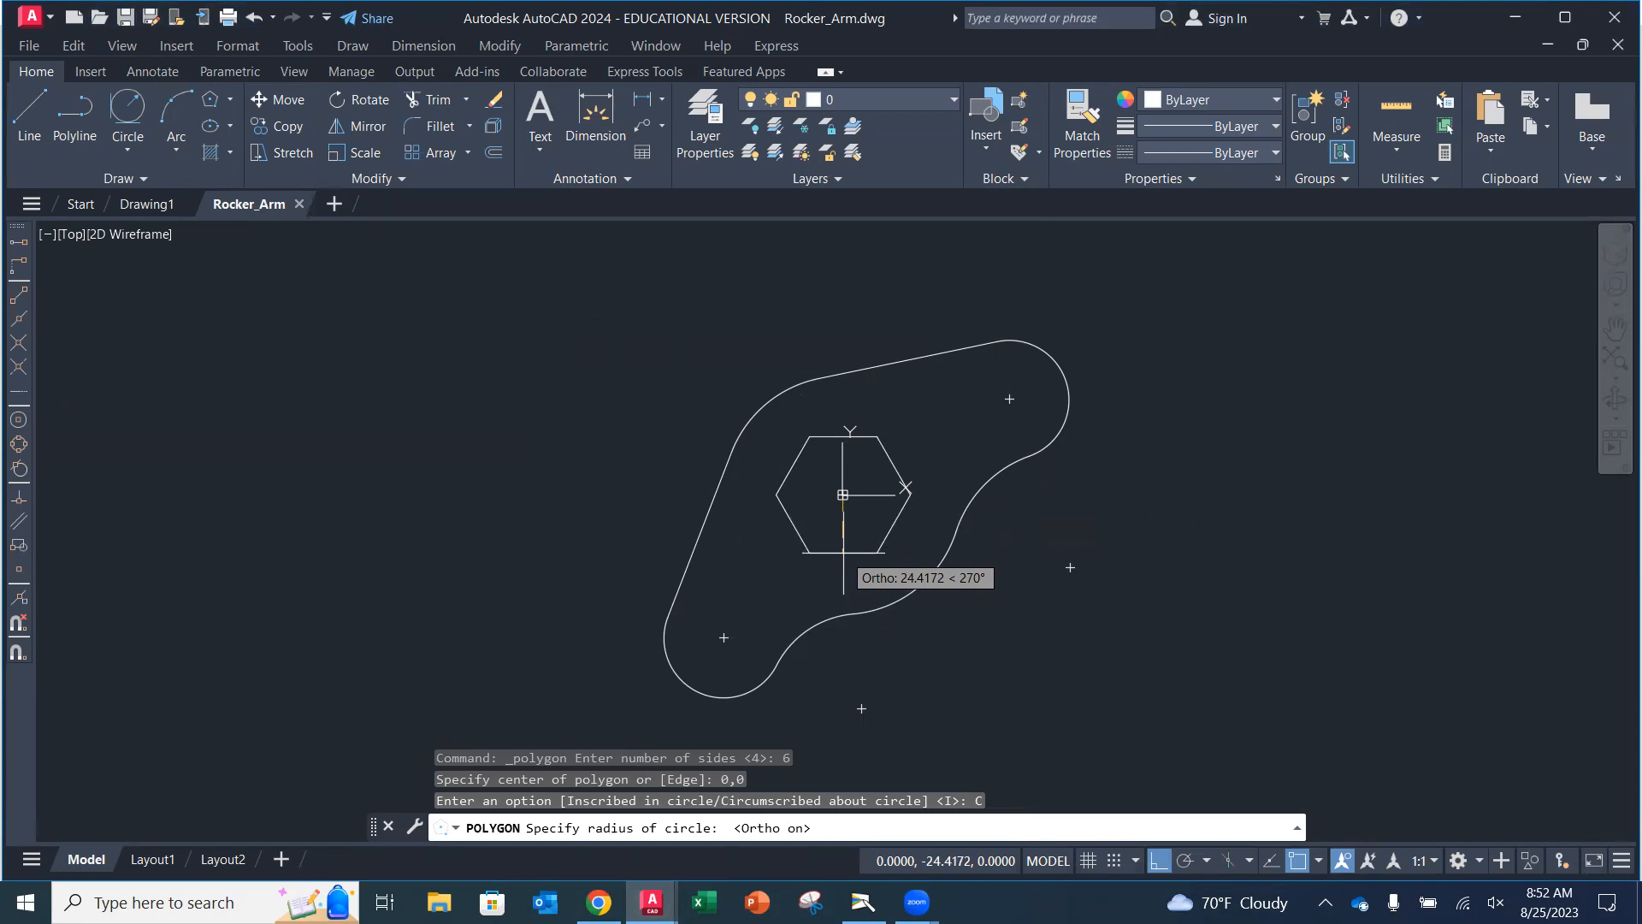
Complete the hexagon with a radius of 30, then erase it.
{"action": "type", "text": "30"}
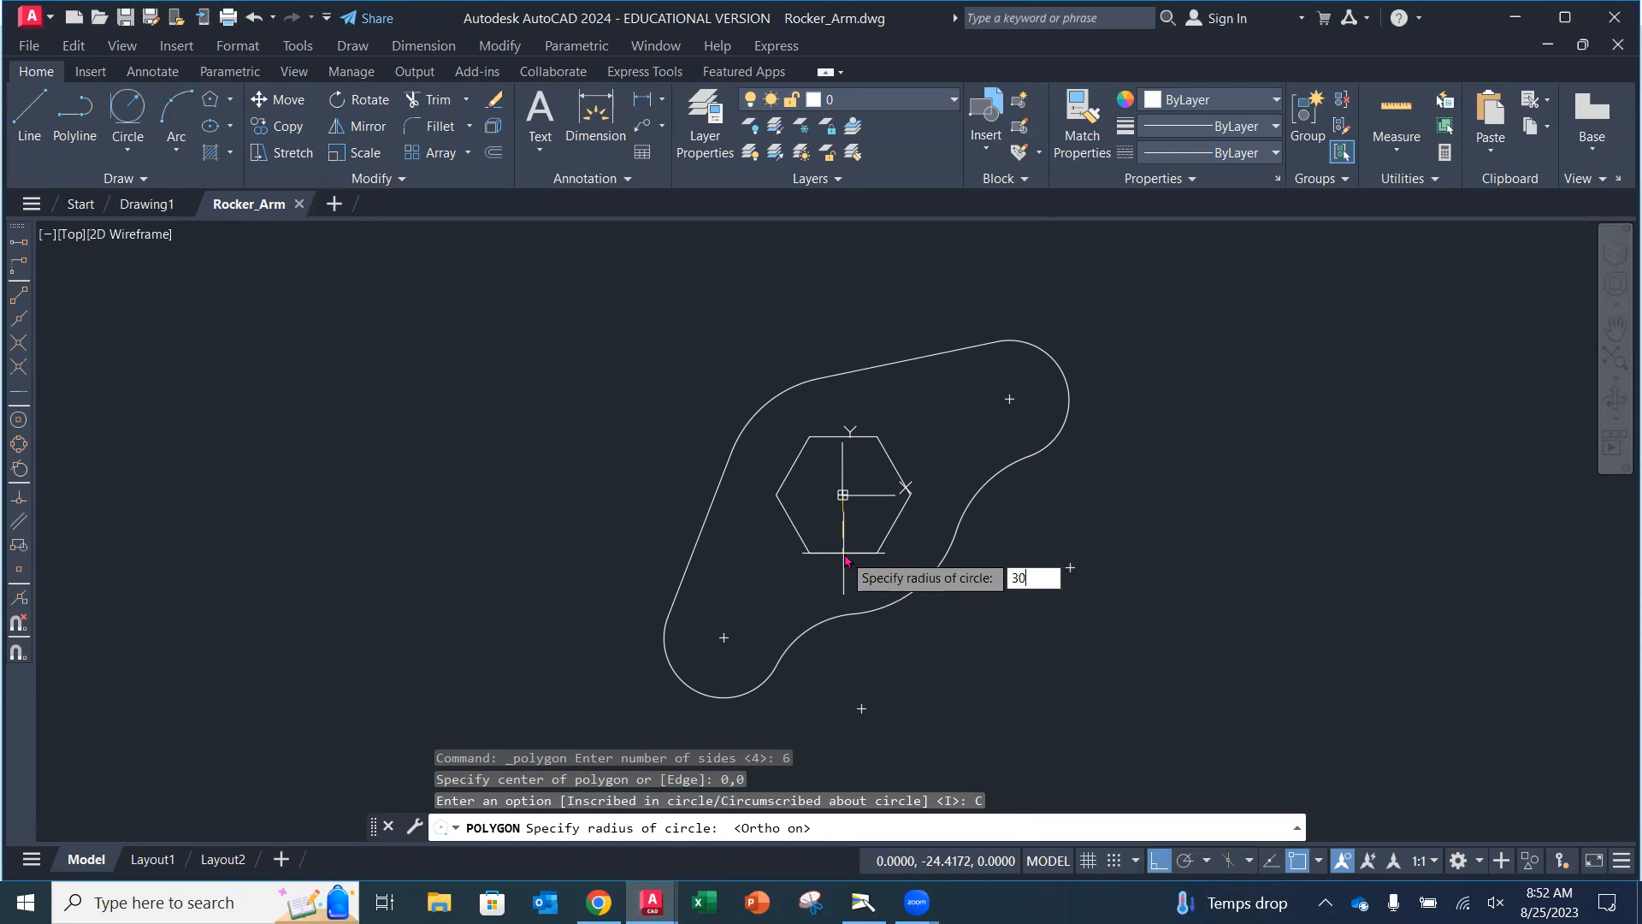
{"action": "key", "text": "Return"}
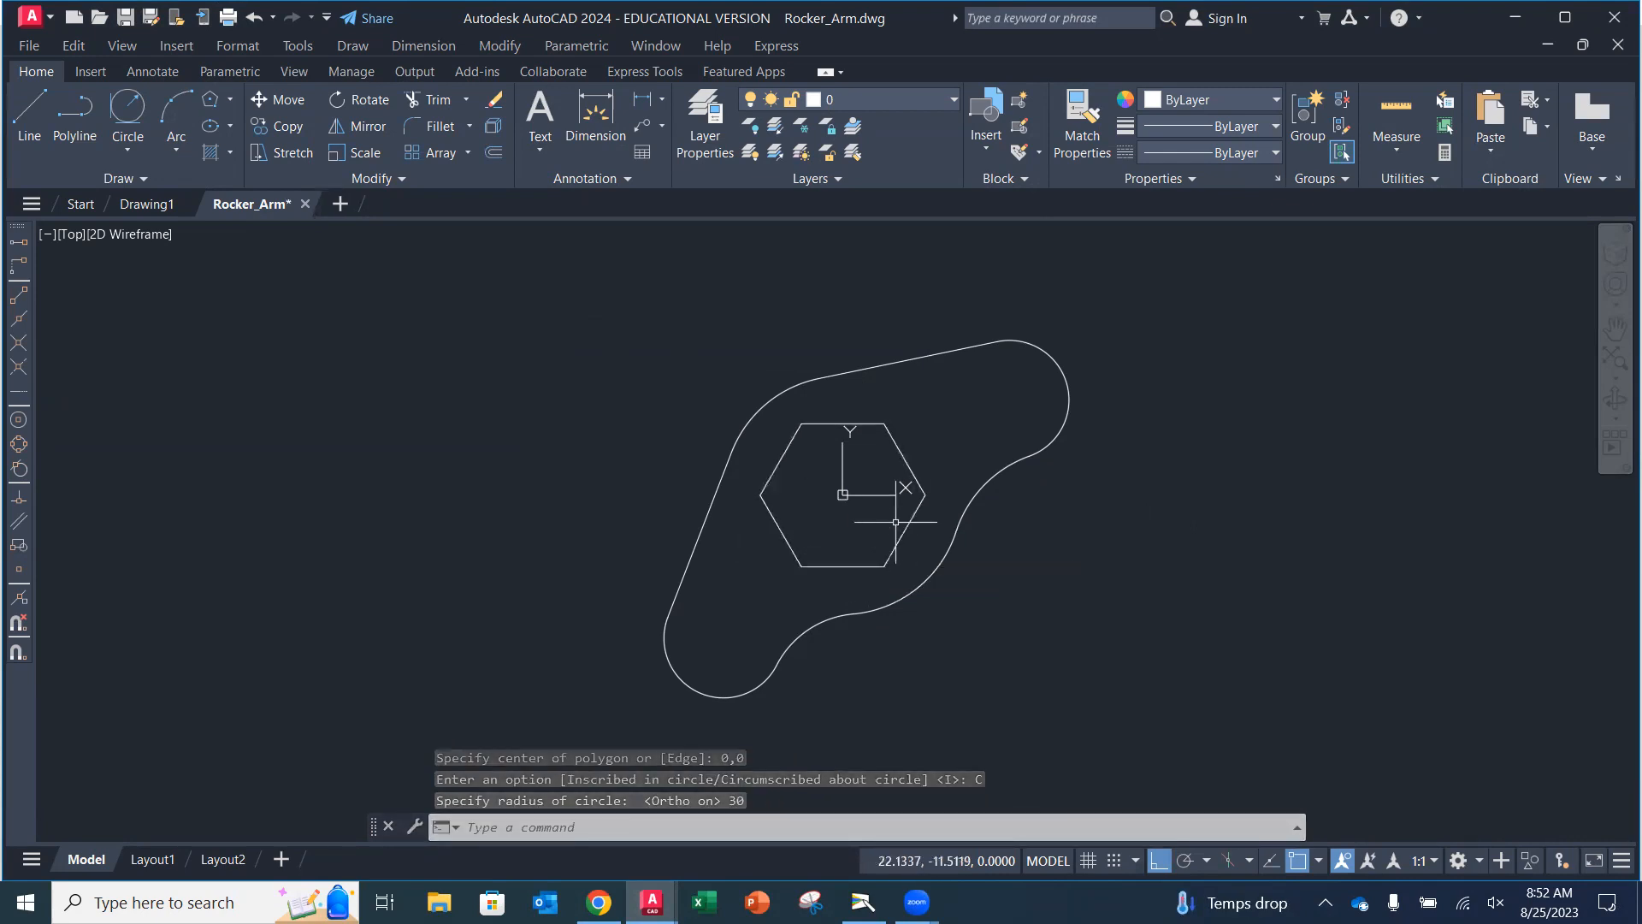
{"action": "left_click", "coordinate": [903, 462]}
{"action": "key", "text": "Delete"}
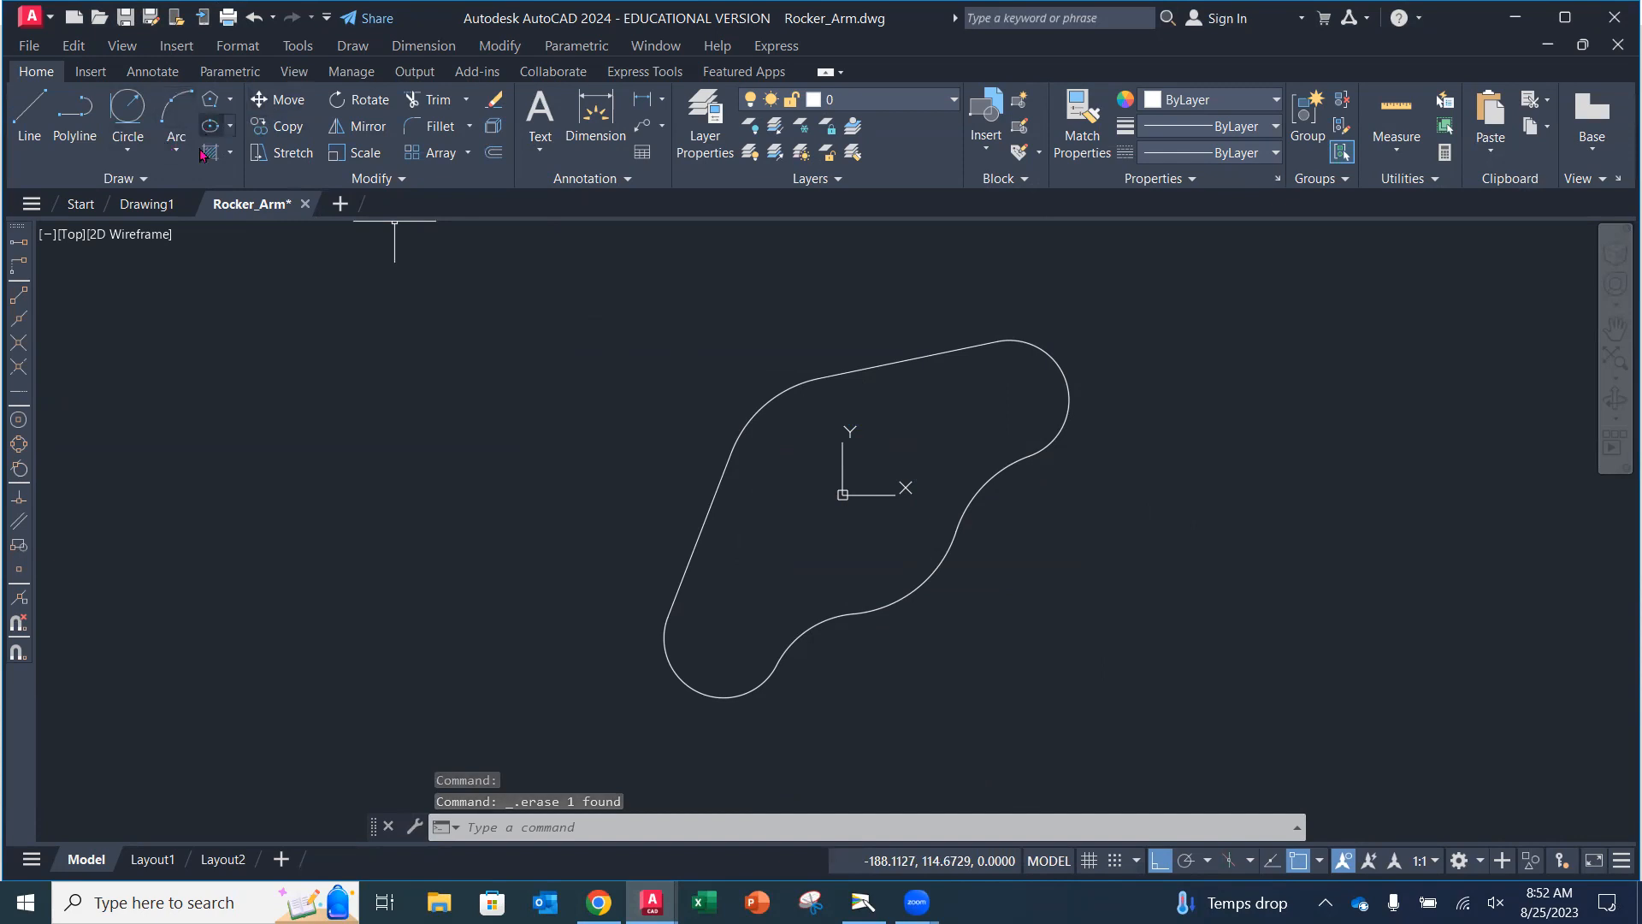
Draw a 6-sided polygon centred at 0,0, circumscribed about a circle of radius 30.
{"action": "left_click", "coordinate": [229, 99]}
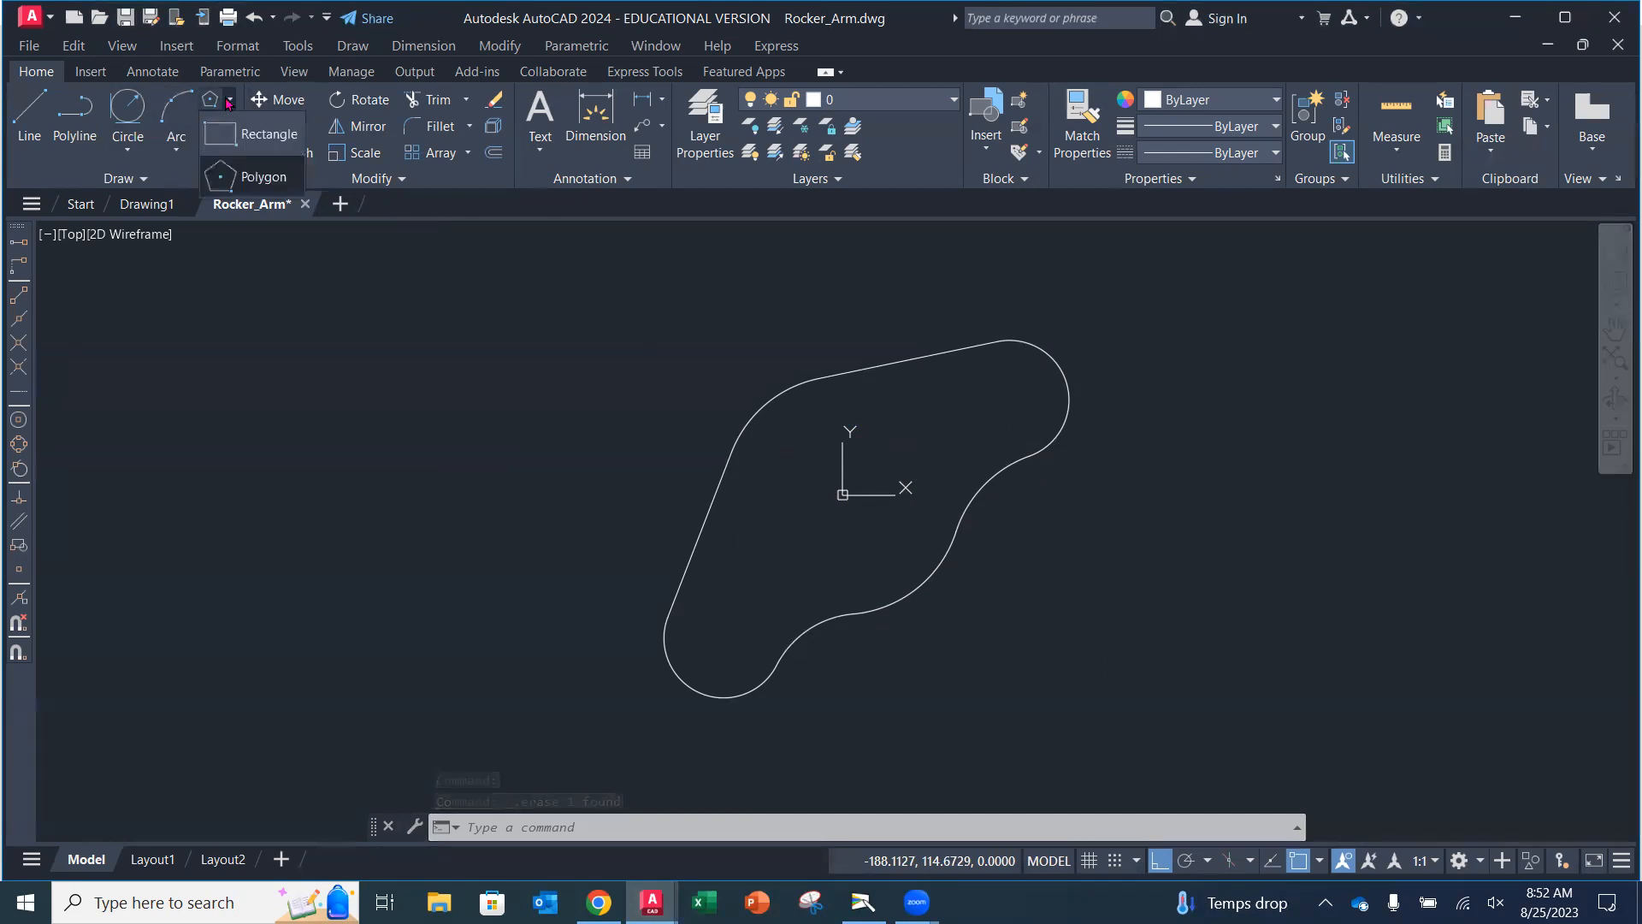
{"action": "left_click", "coordinate": [252, 177]}
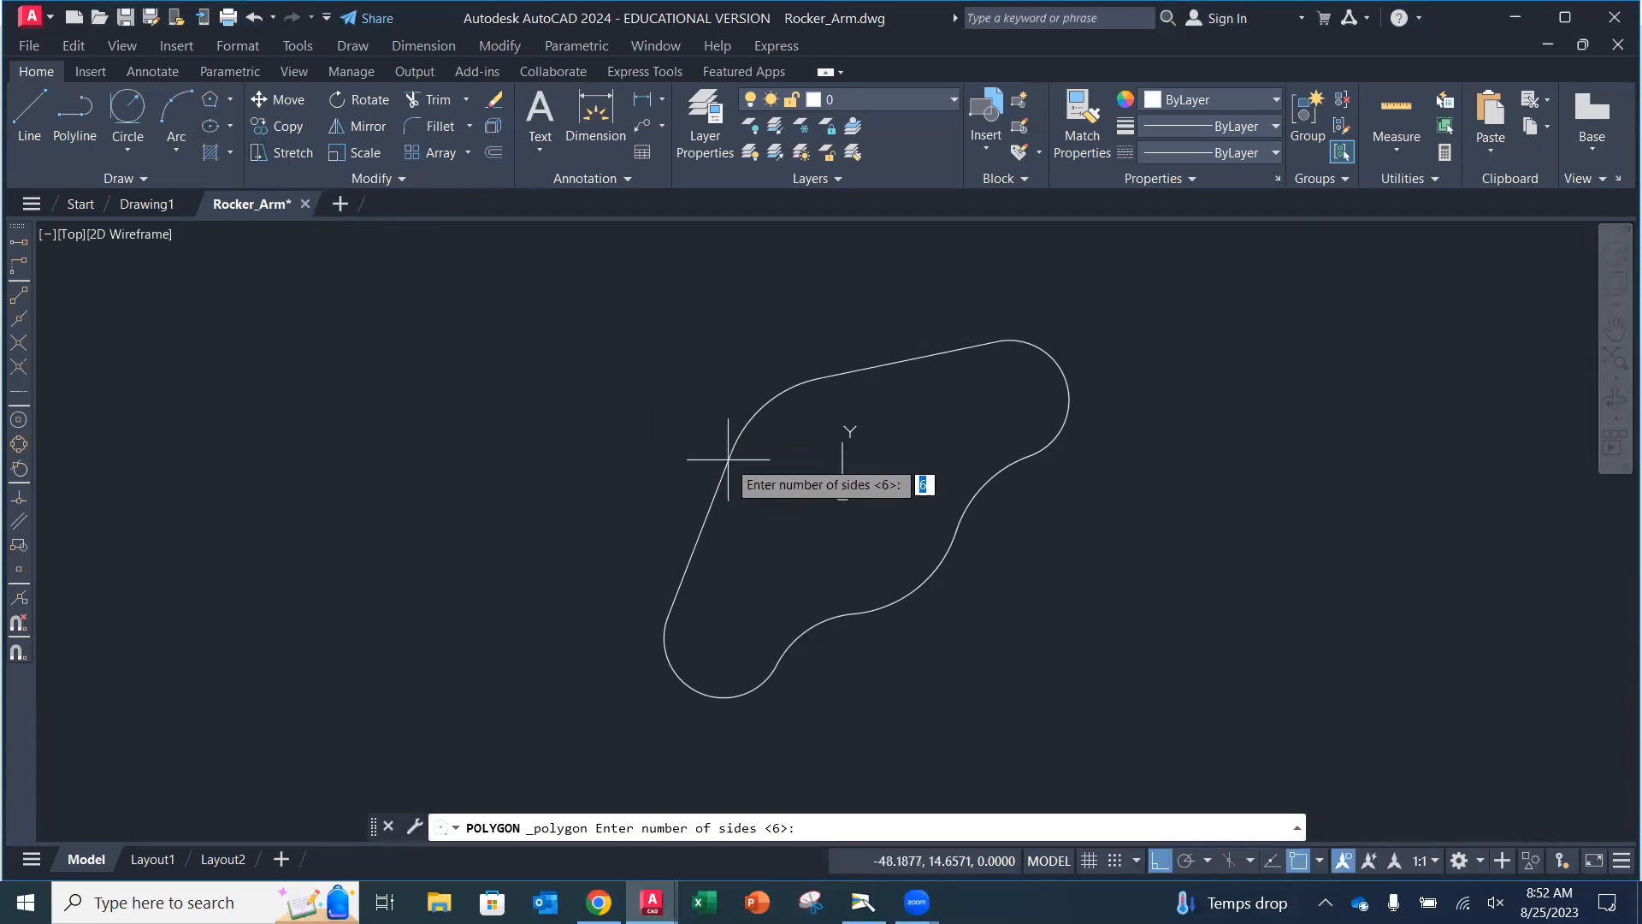
{"action": "type", "text": "0"}
{"action": "key", "text": "BackSpace"}
{"action": "type", "text": "6"}
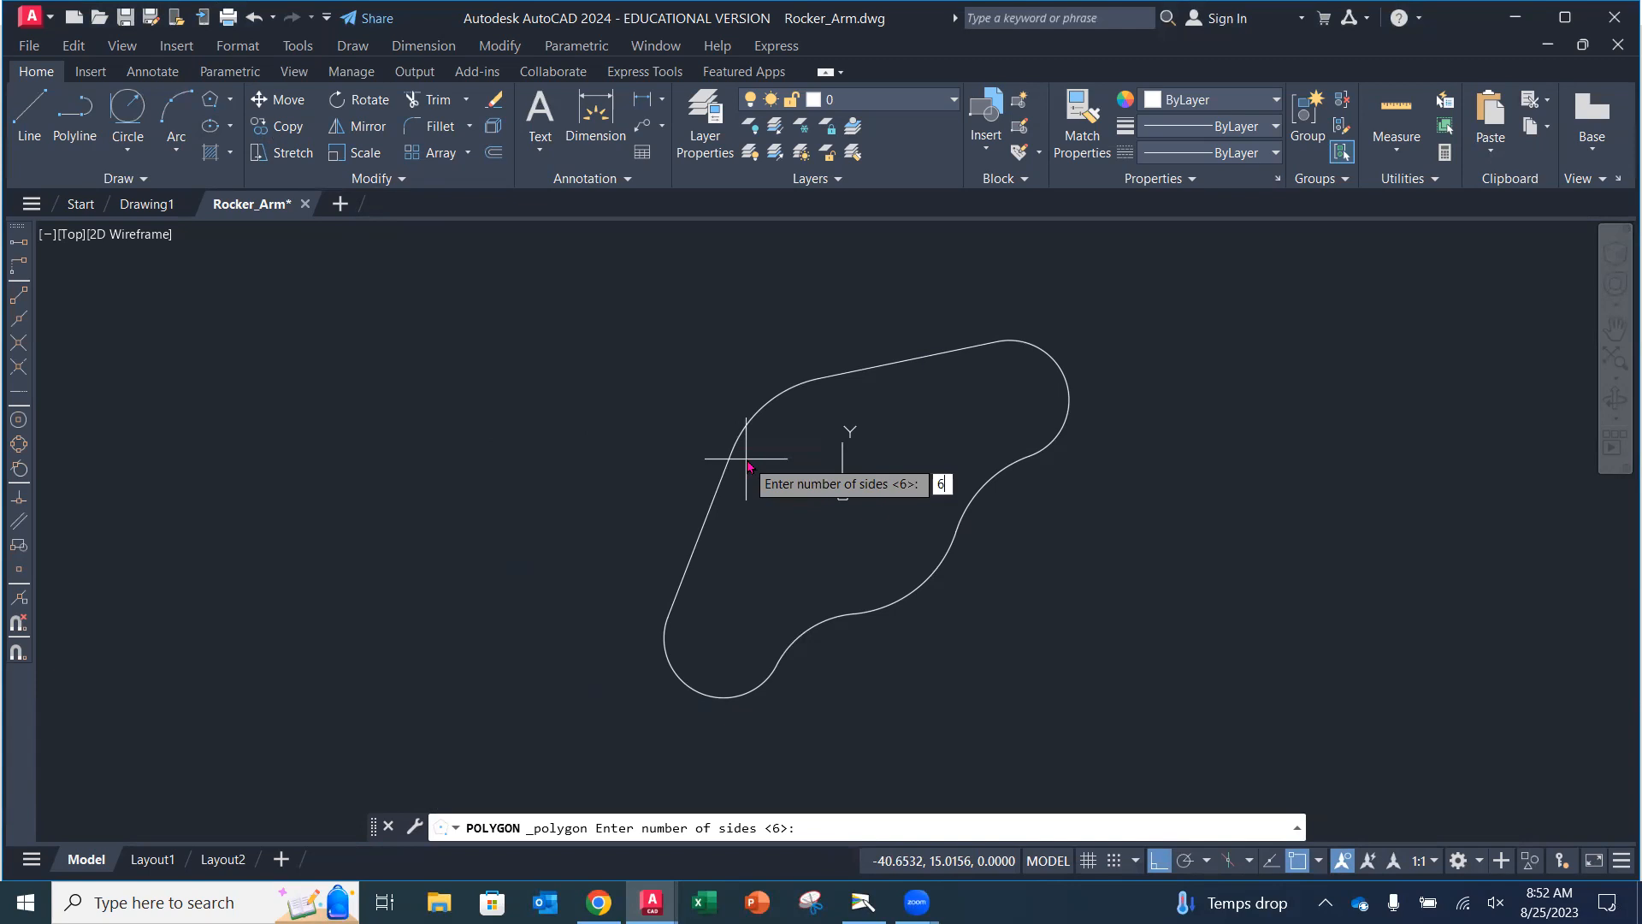
{"action": "key", "text": "Return"}
{"action": "type", "text": "0,0"}
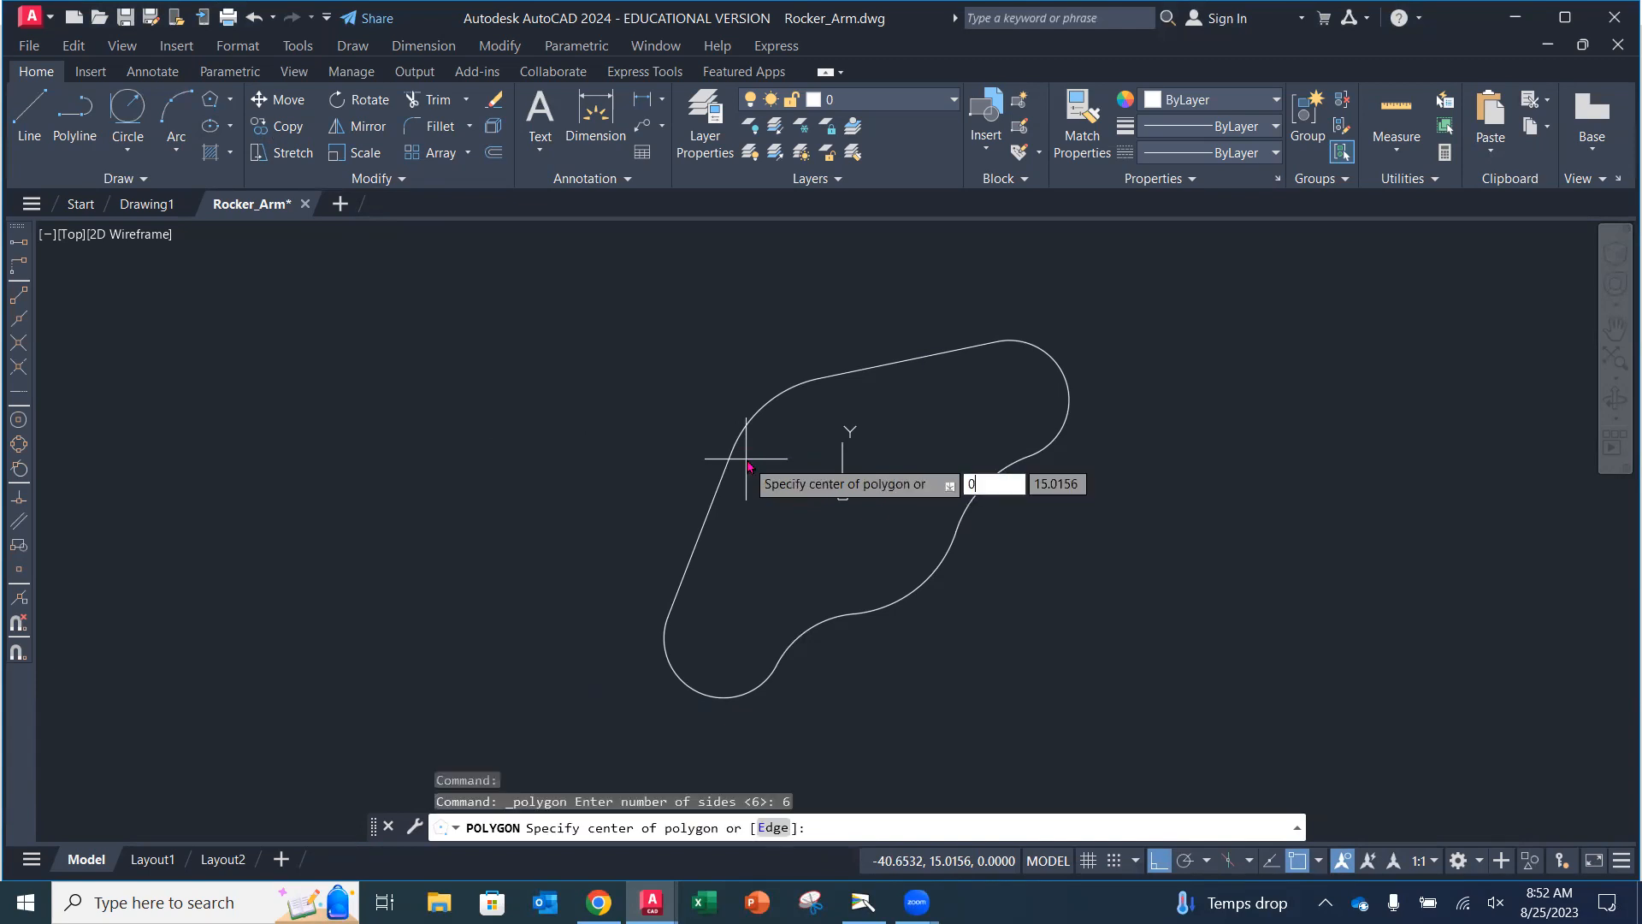
{"action": "key", "text": "Return"}
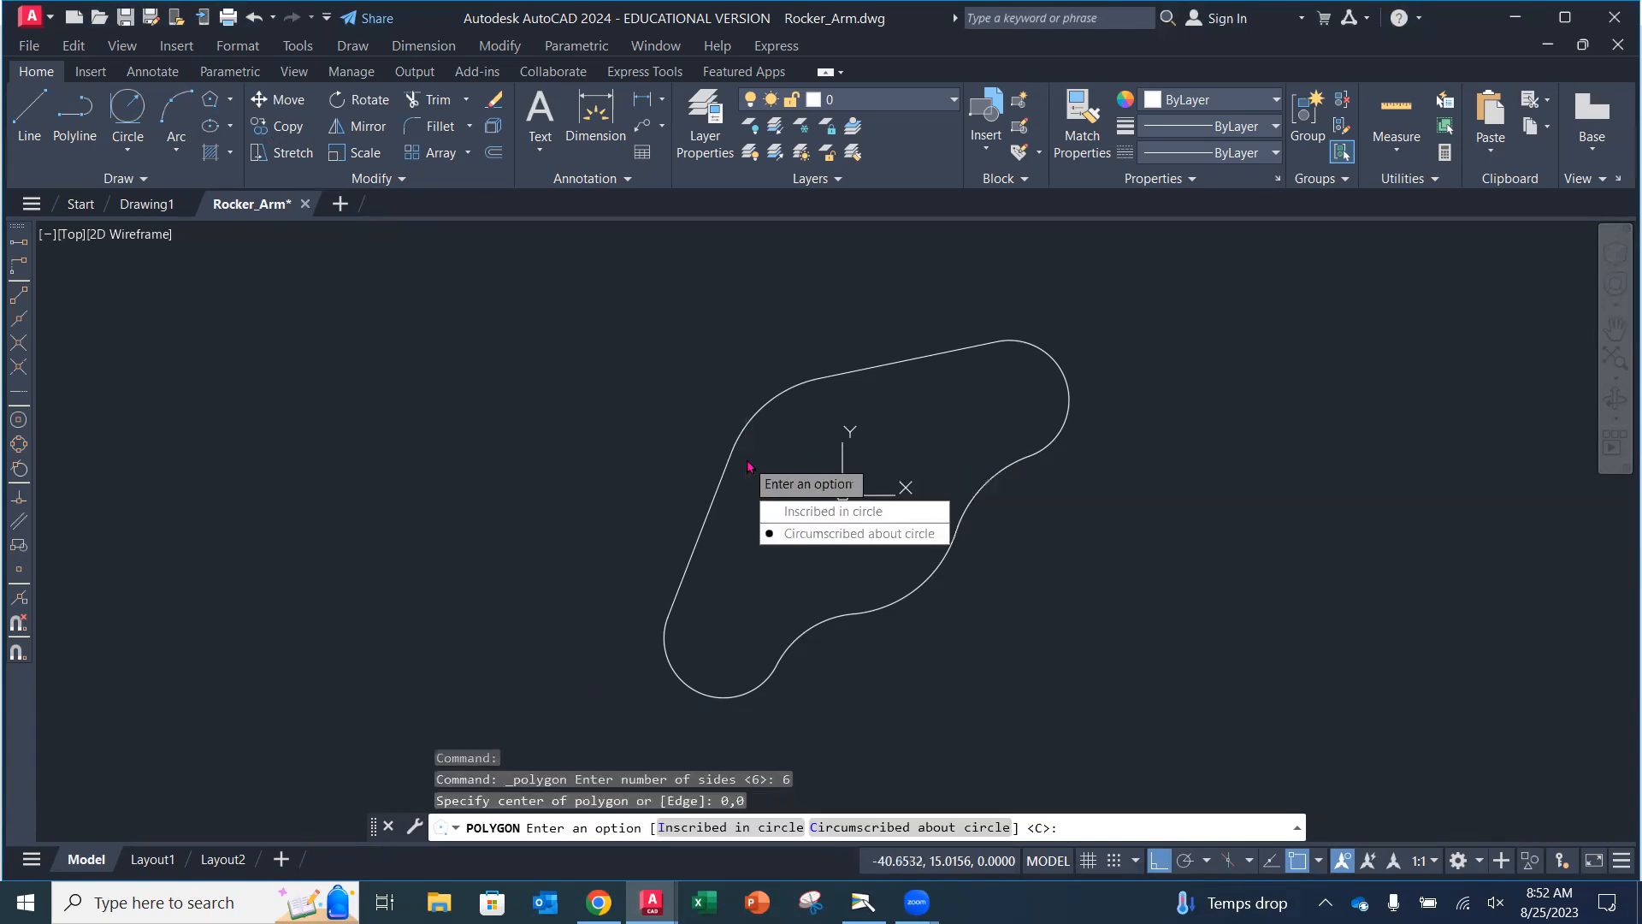
{"action": "left_click", "coordinate": [819, 534]}
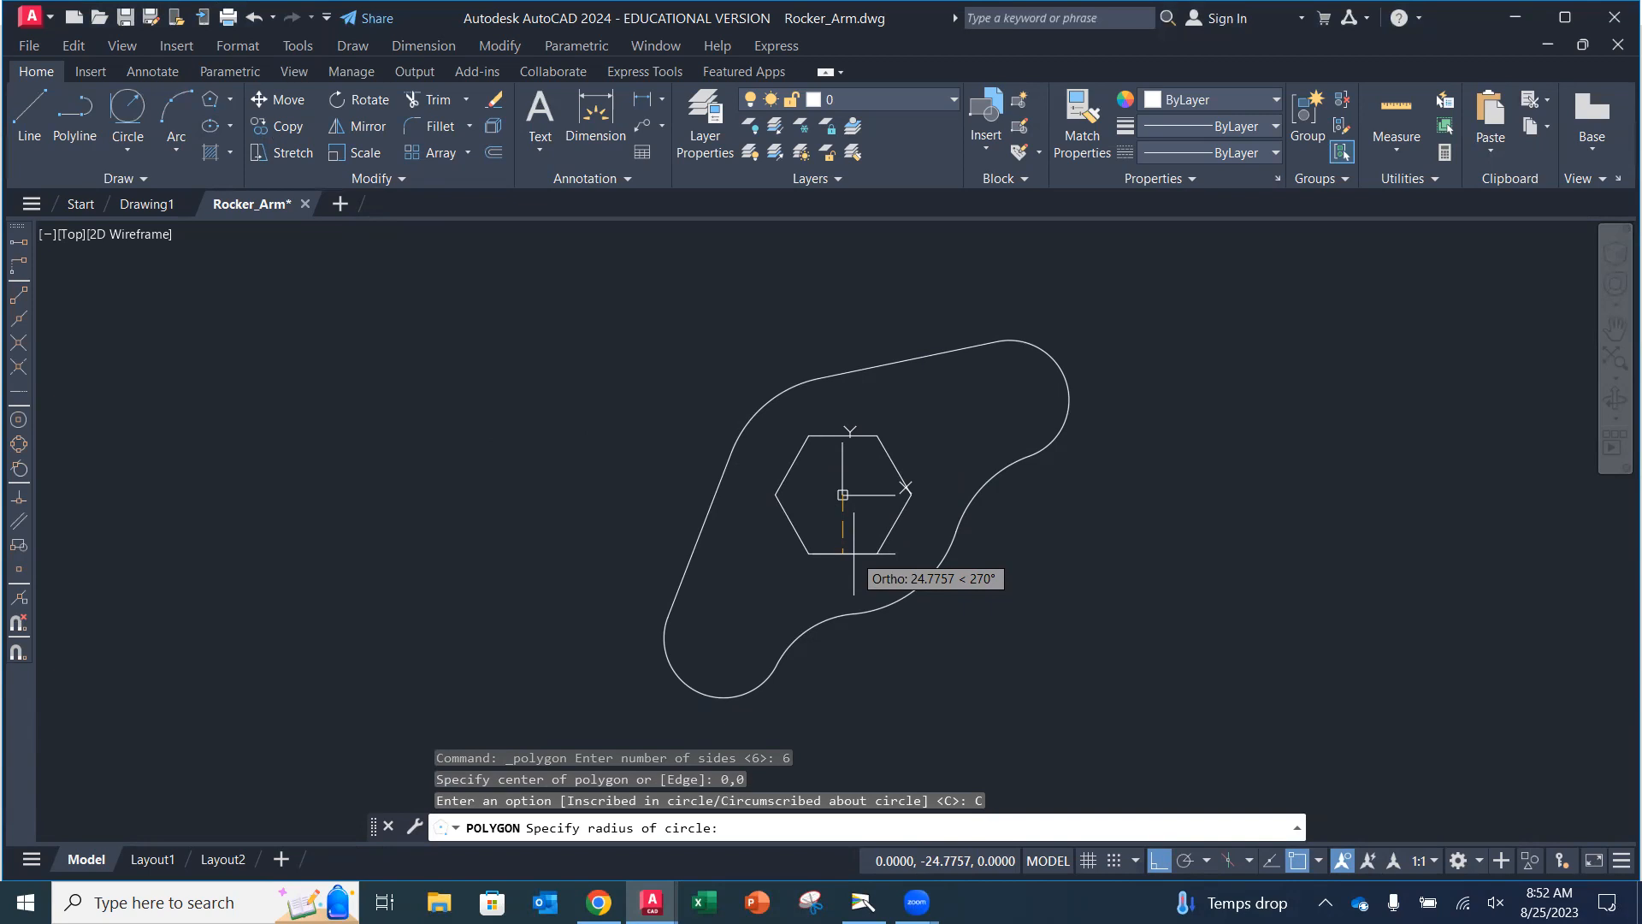
{"action": "type", "text": "30"}
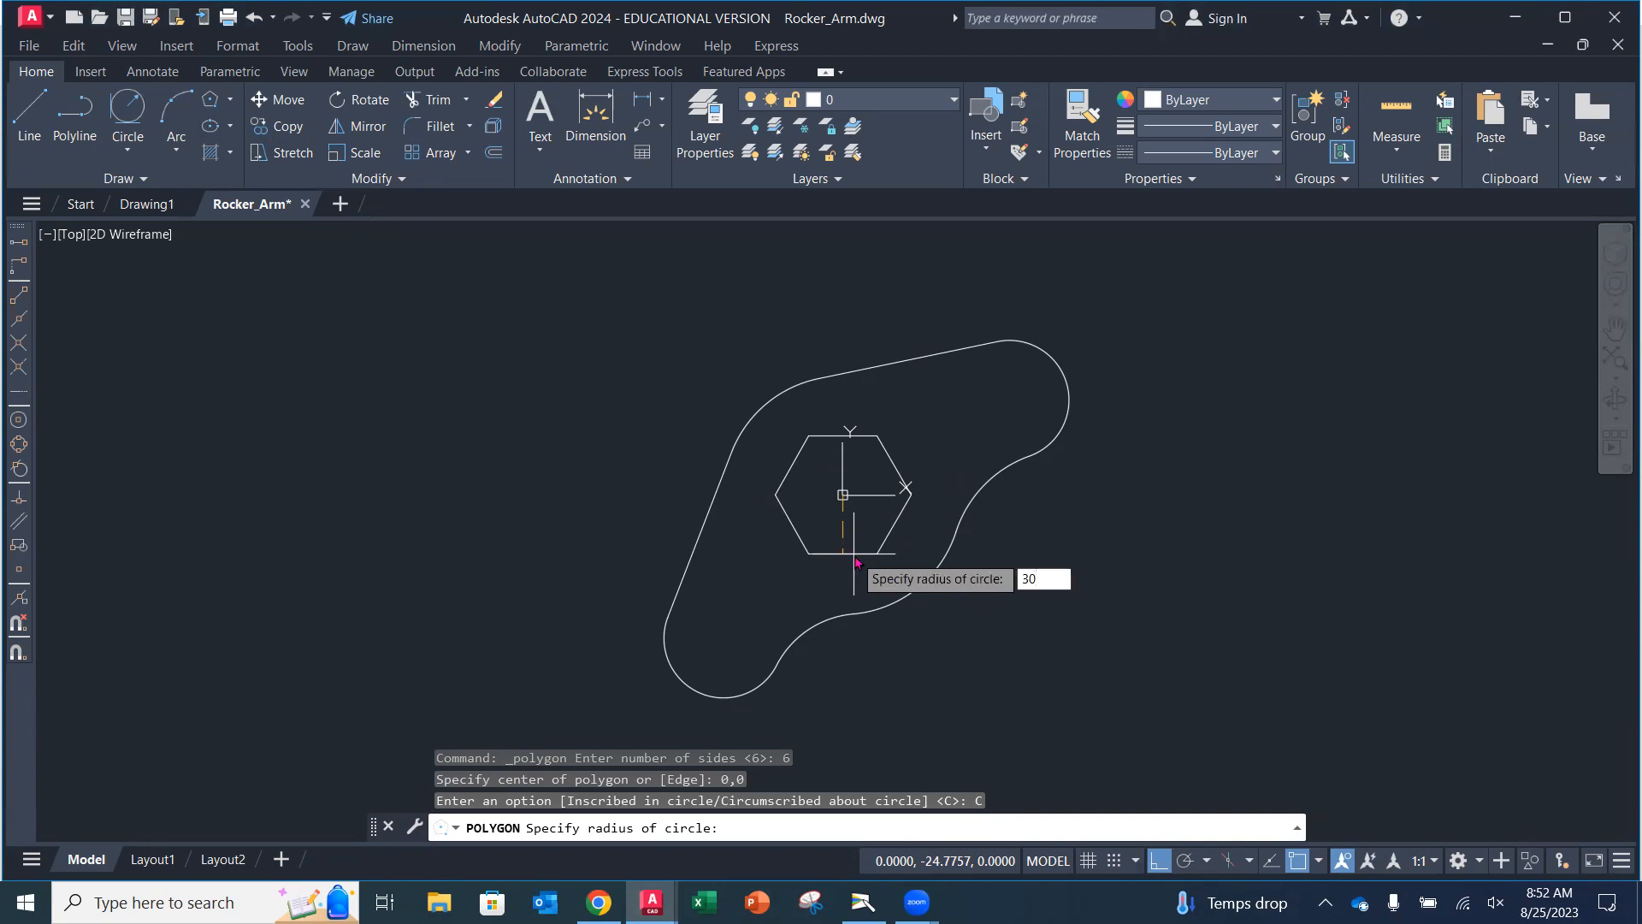
{"action": "key", "text": "Return"}
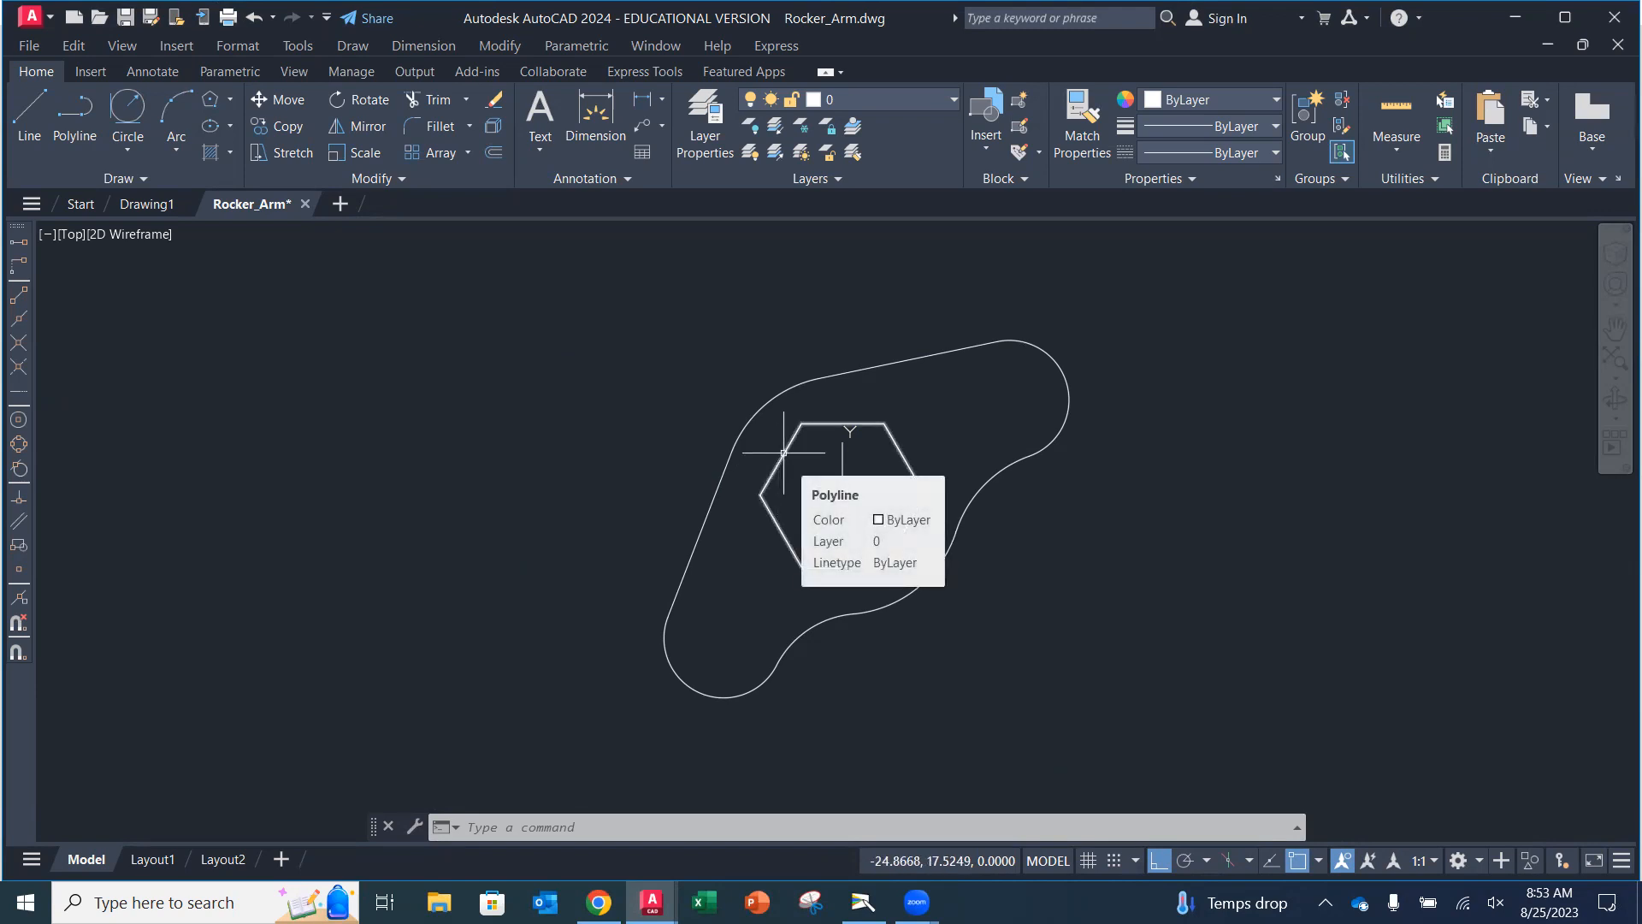
Check the textbook's Rocker-Arm Design drawing and return to the drawing.
{"action": "left_click", "coordinate": [863, 902]}
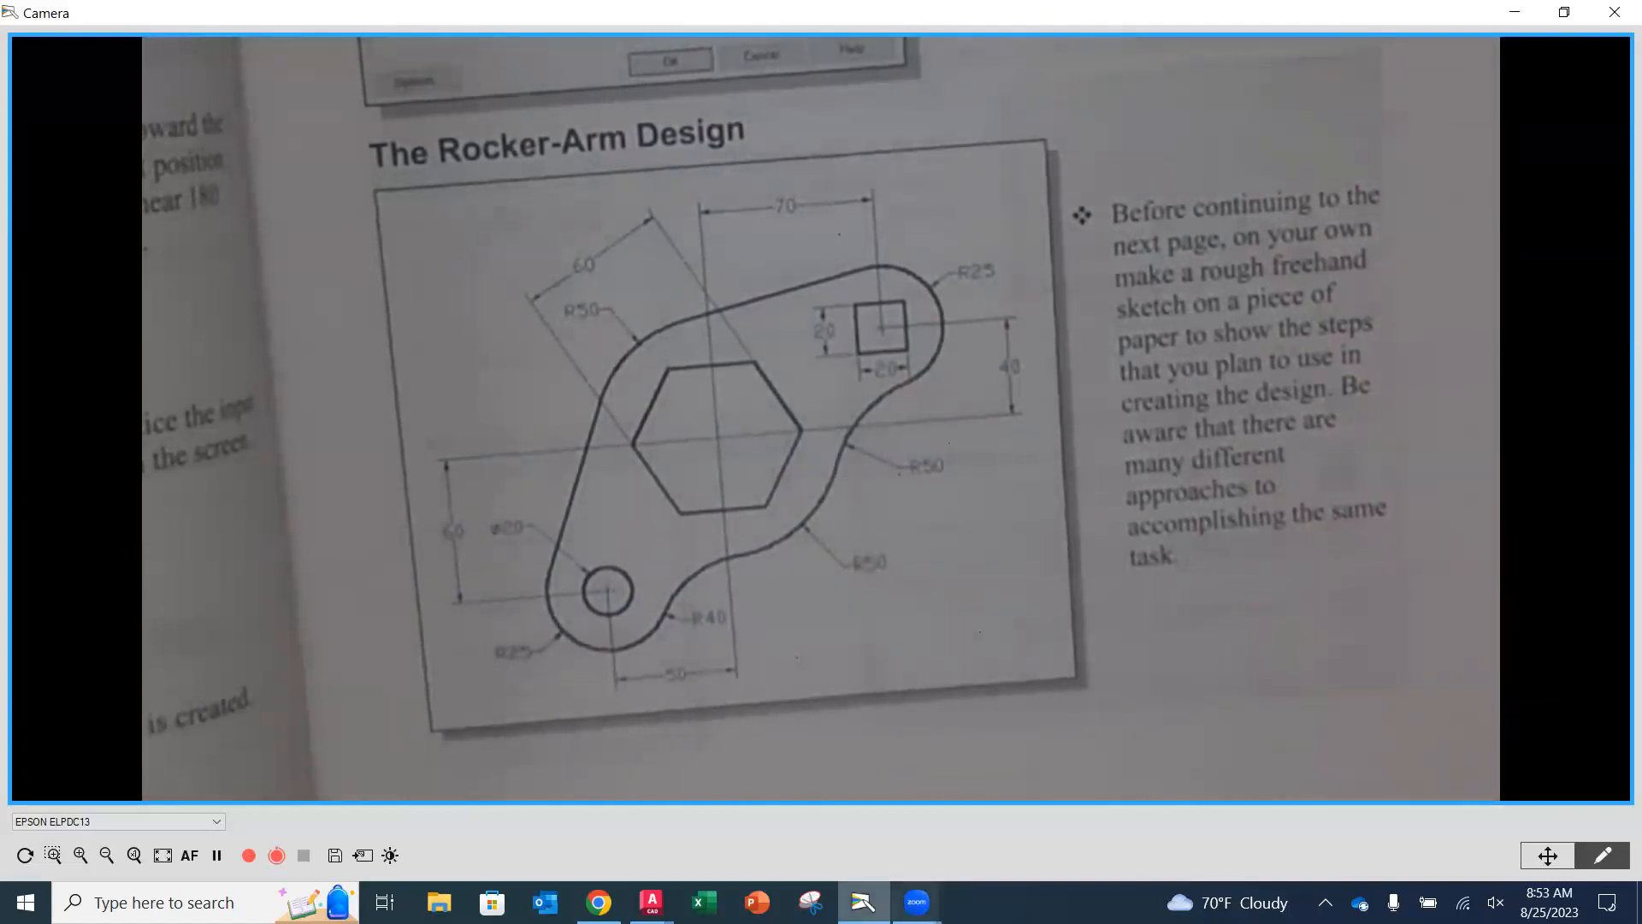
{"action": "left_click", "coordinate": [654, 900]}
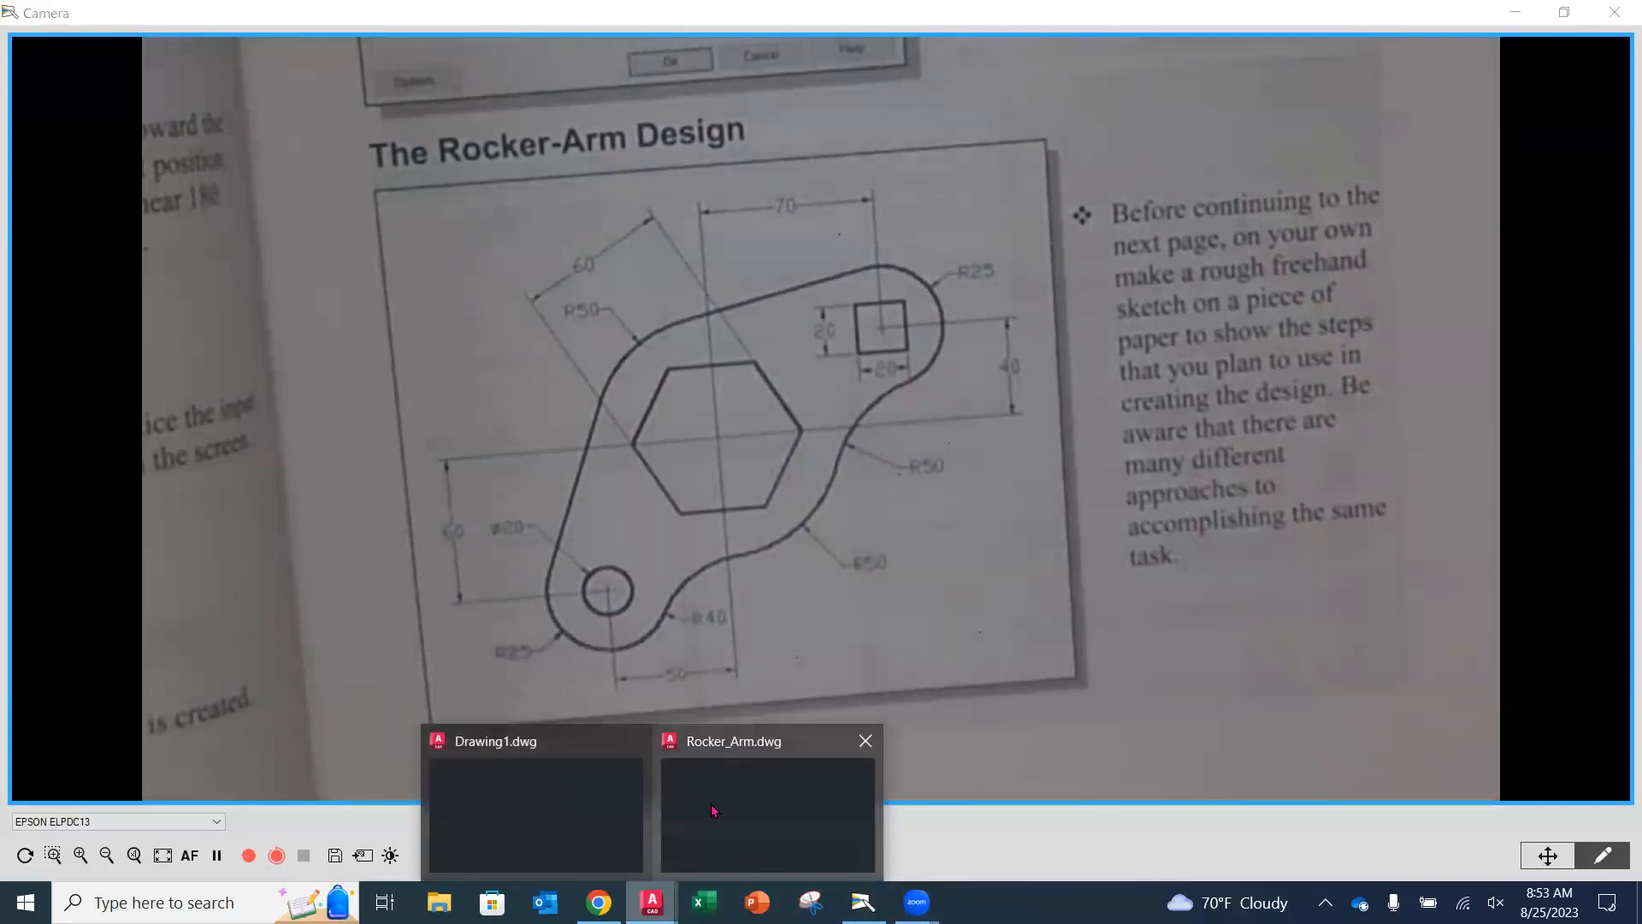
{"action": "left_click", "coordinate": [711, 804]}
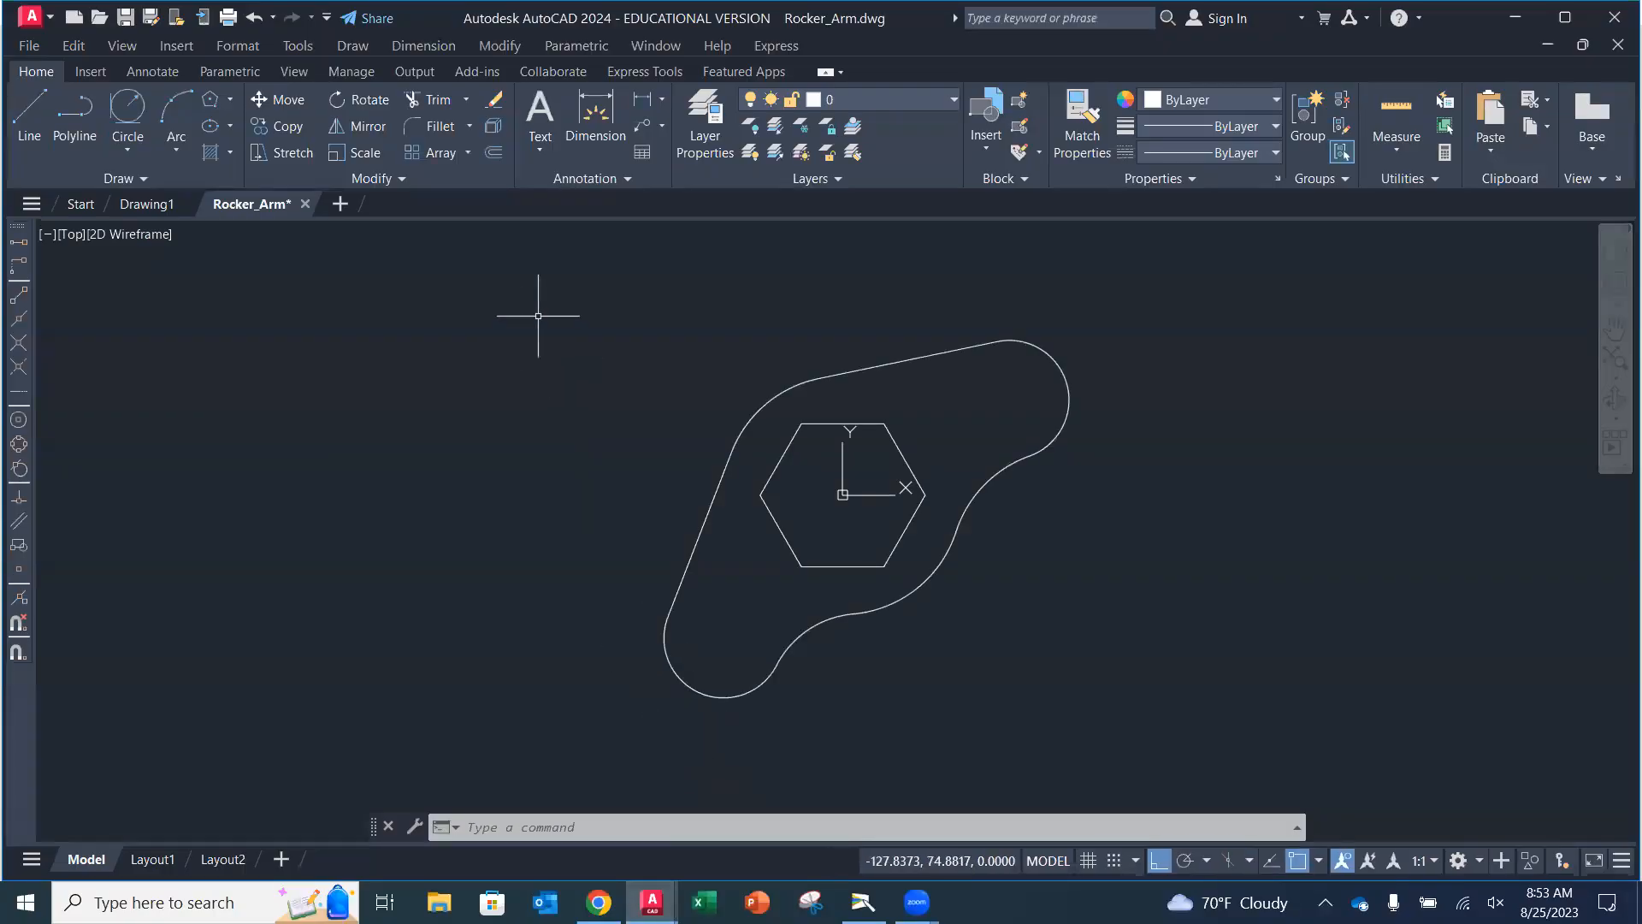
Begin a 4-sided polygon centred at the upper-right arc's centre using the Inscribed in circle option.
{"action": "left_click", "coordinate": [213, 99]}
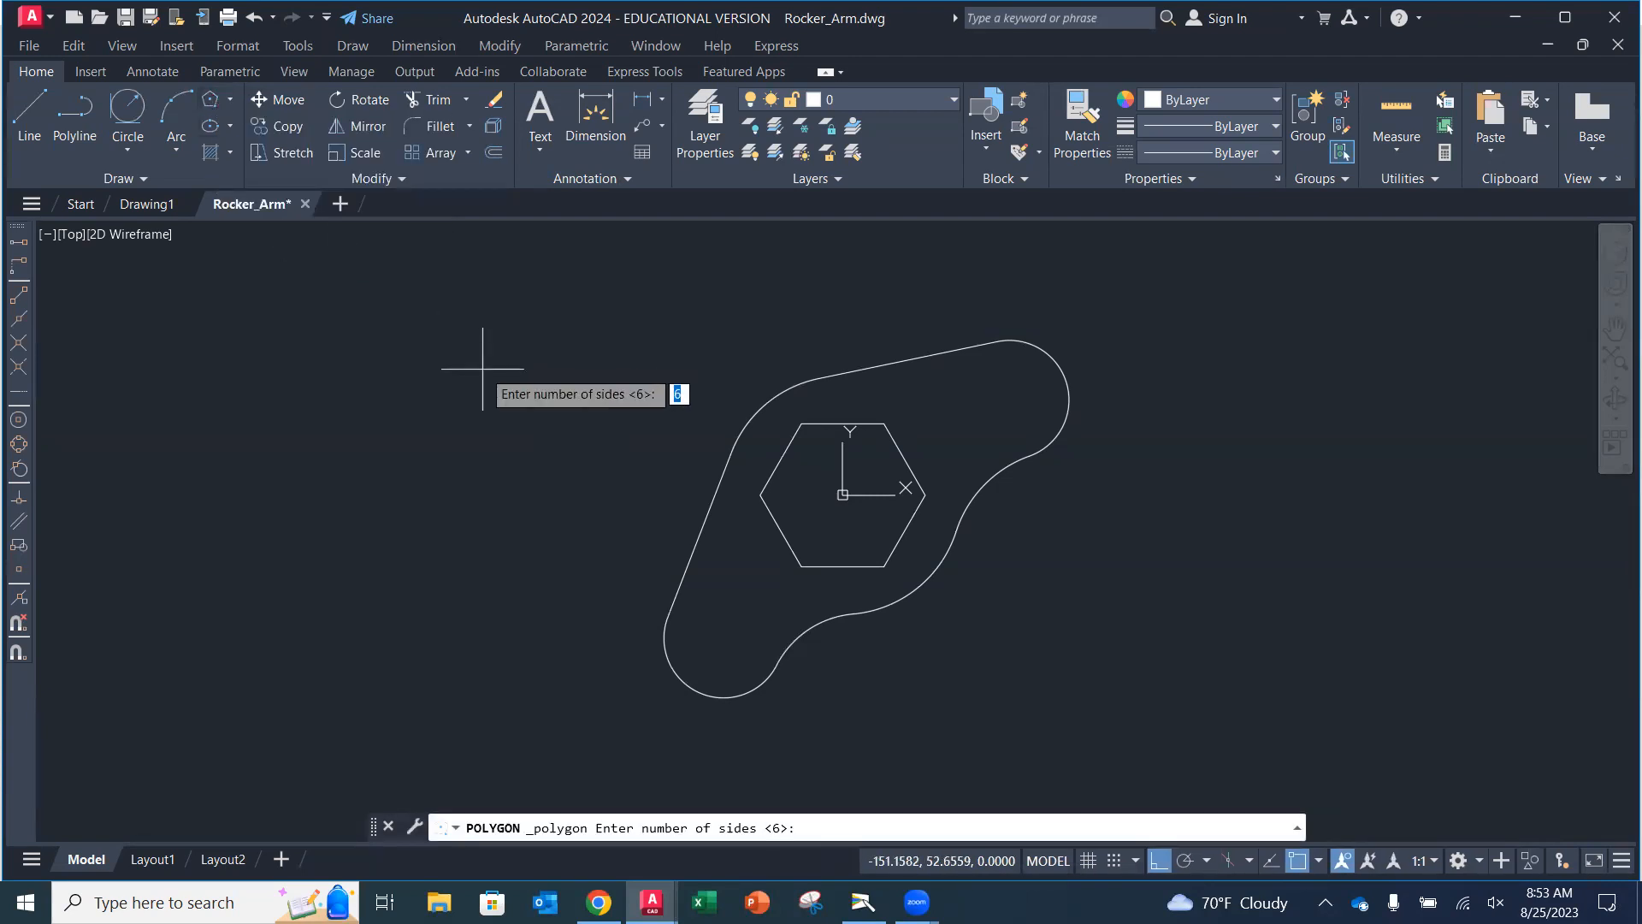
{"action": "type", "text": "4"}
{"action": "key", "text": "Return"}
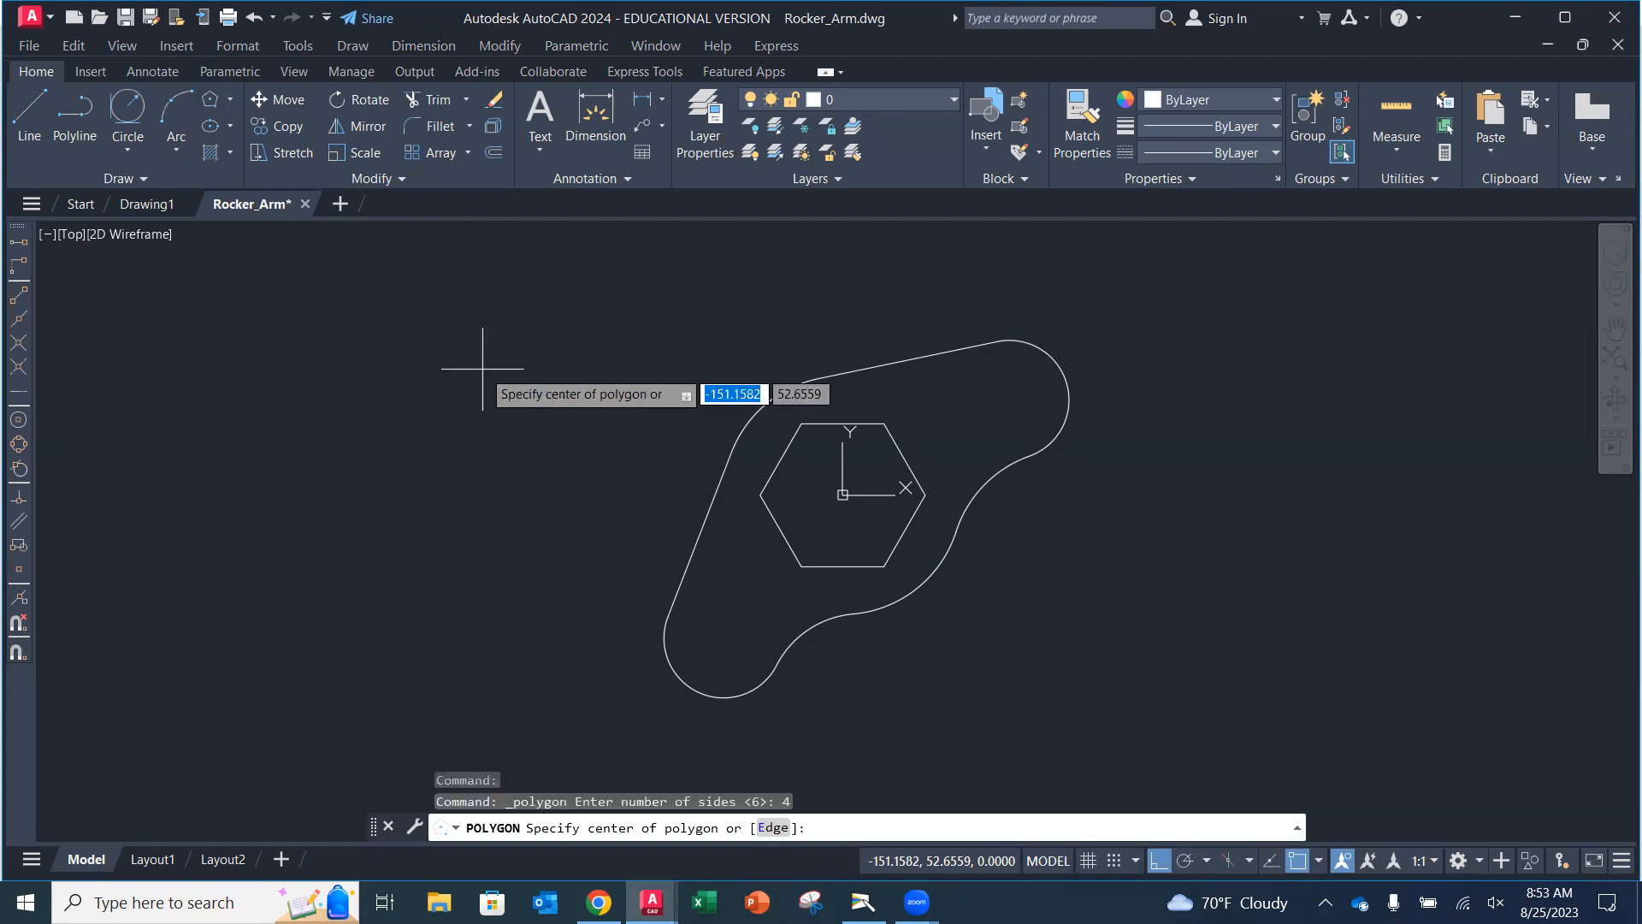
{"action": "left_click", "coordinate": [1066, 377]}
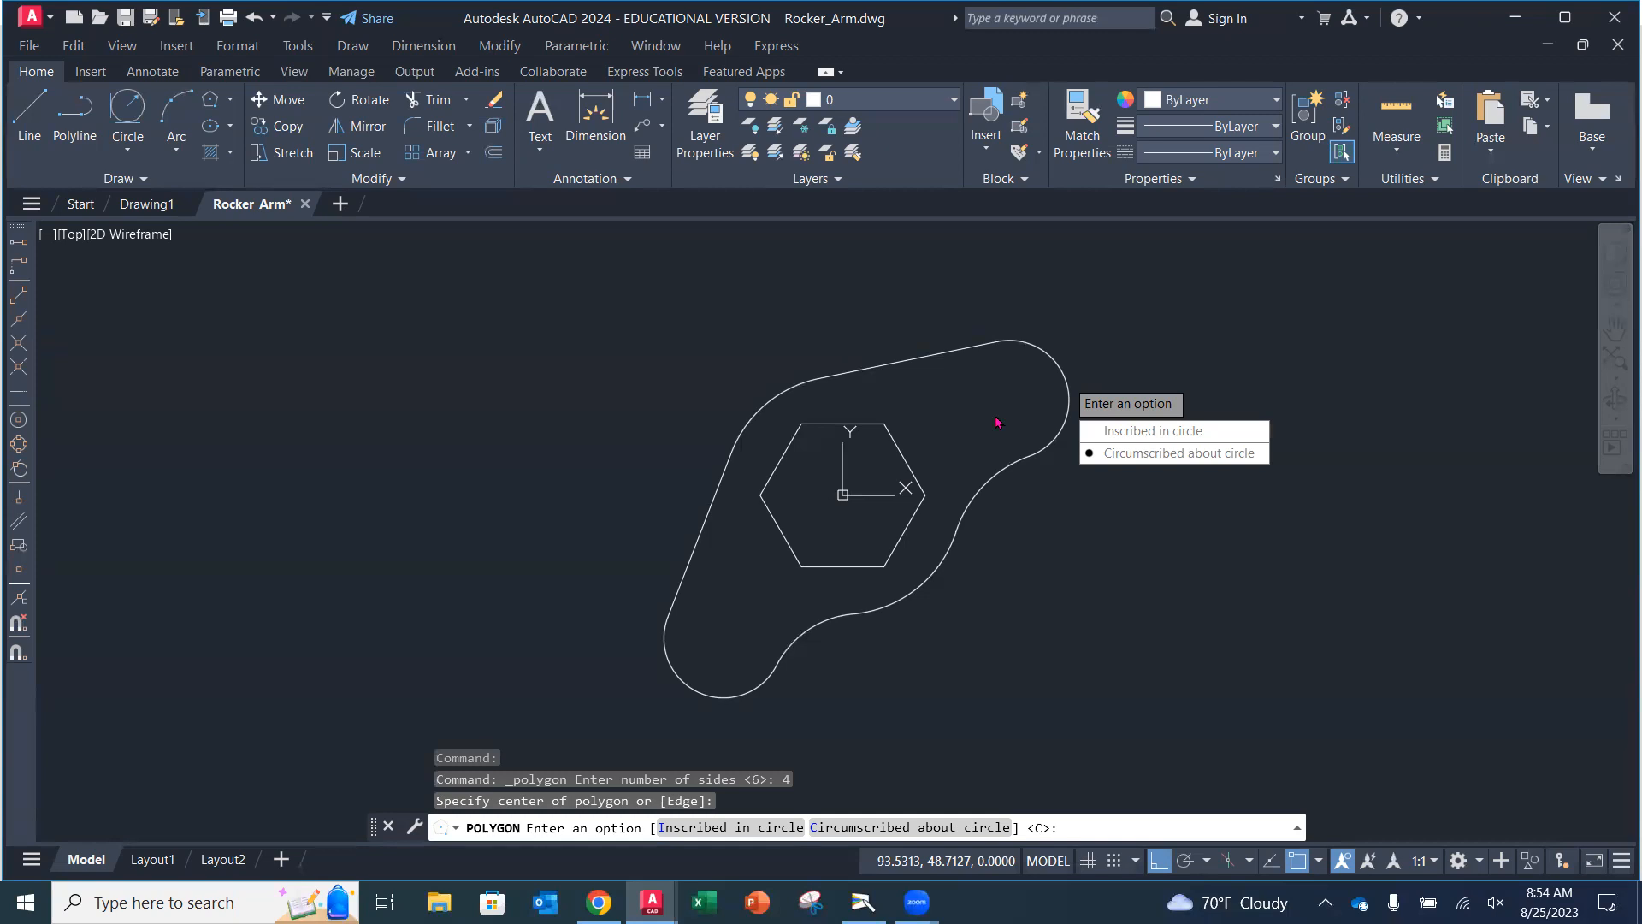
{"action": "left_click", "coordinate": [1129, 433]}
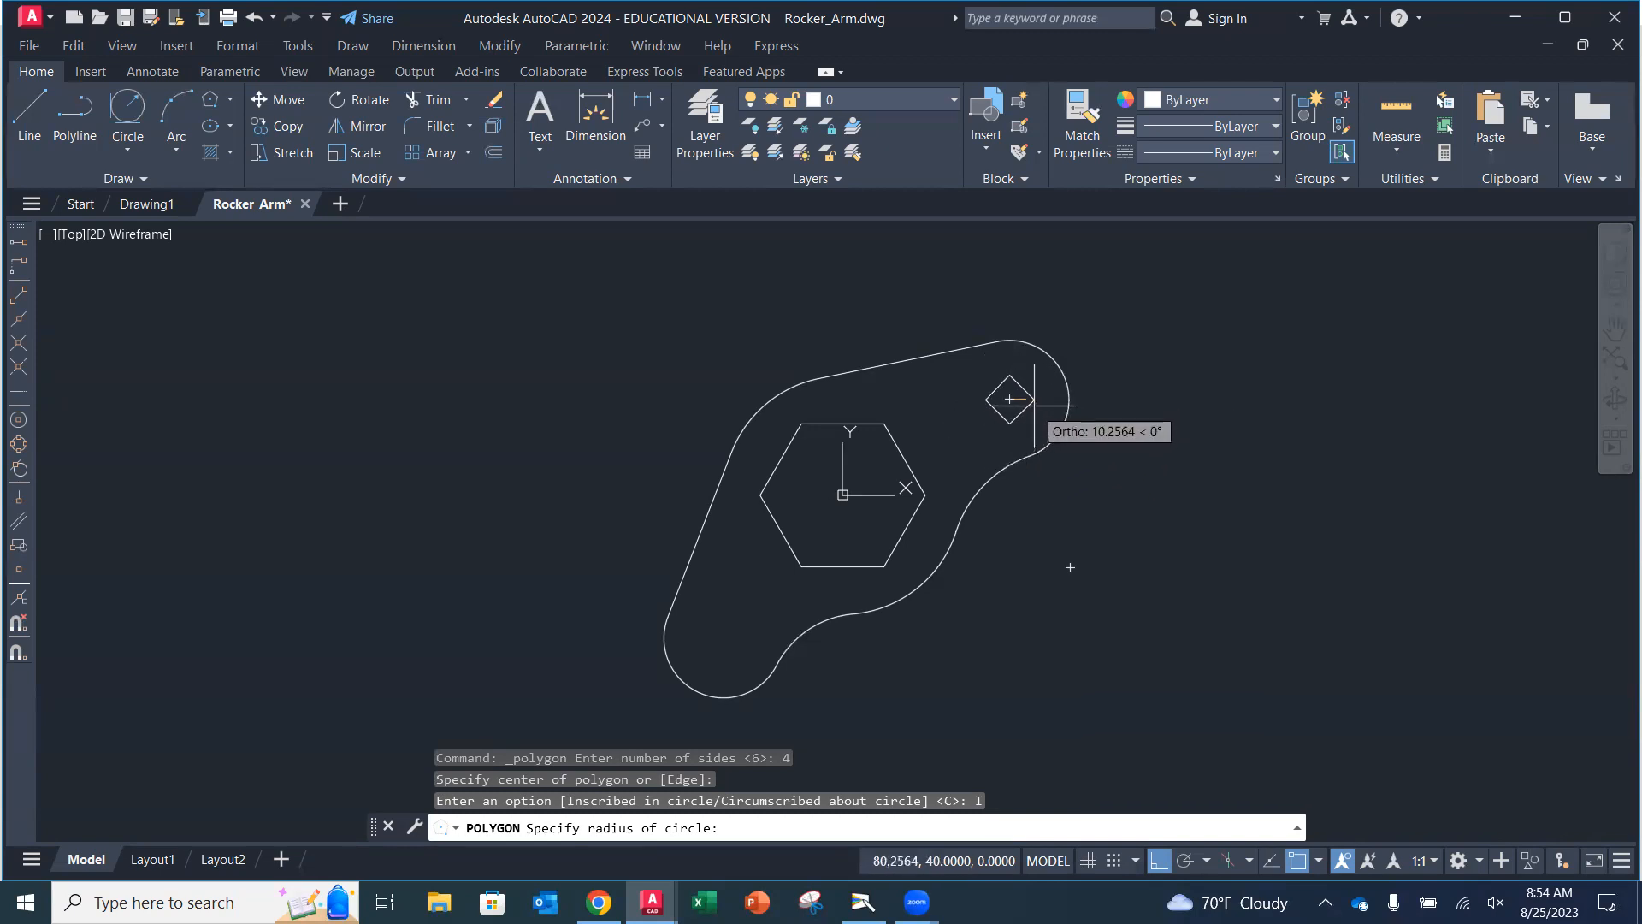
Turn Ortho off and switch on Polar Tracking with 45, 90, 135, 180 angle increments.
{"action": "scroll", "coordinate": [1007, 410], "scroll_direction": "down", "scroll_amount": 2}
{"action": "scroll", "coordinate": [996, 415], "scroll_direction": "up", "scroll_amount": 8}
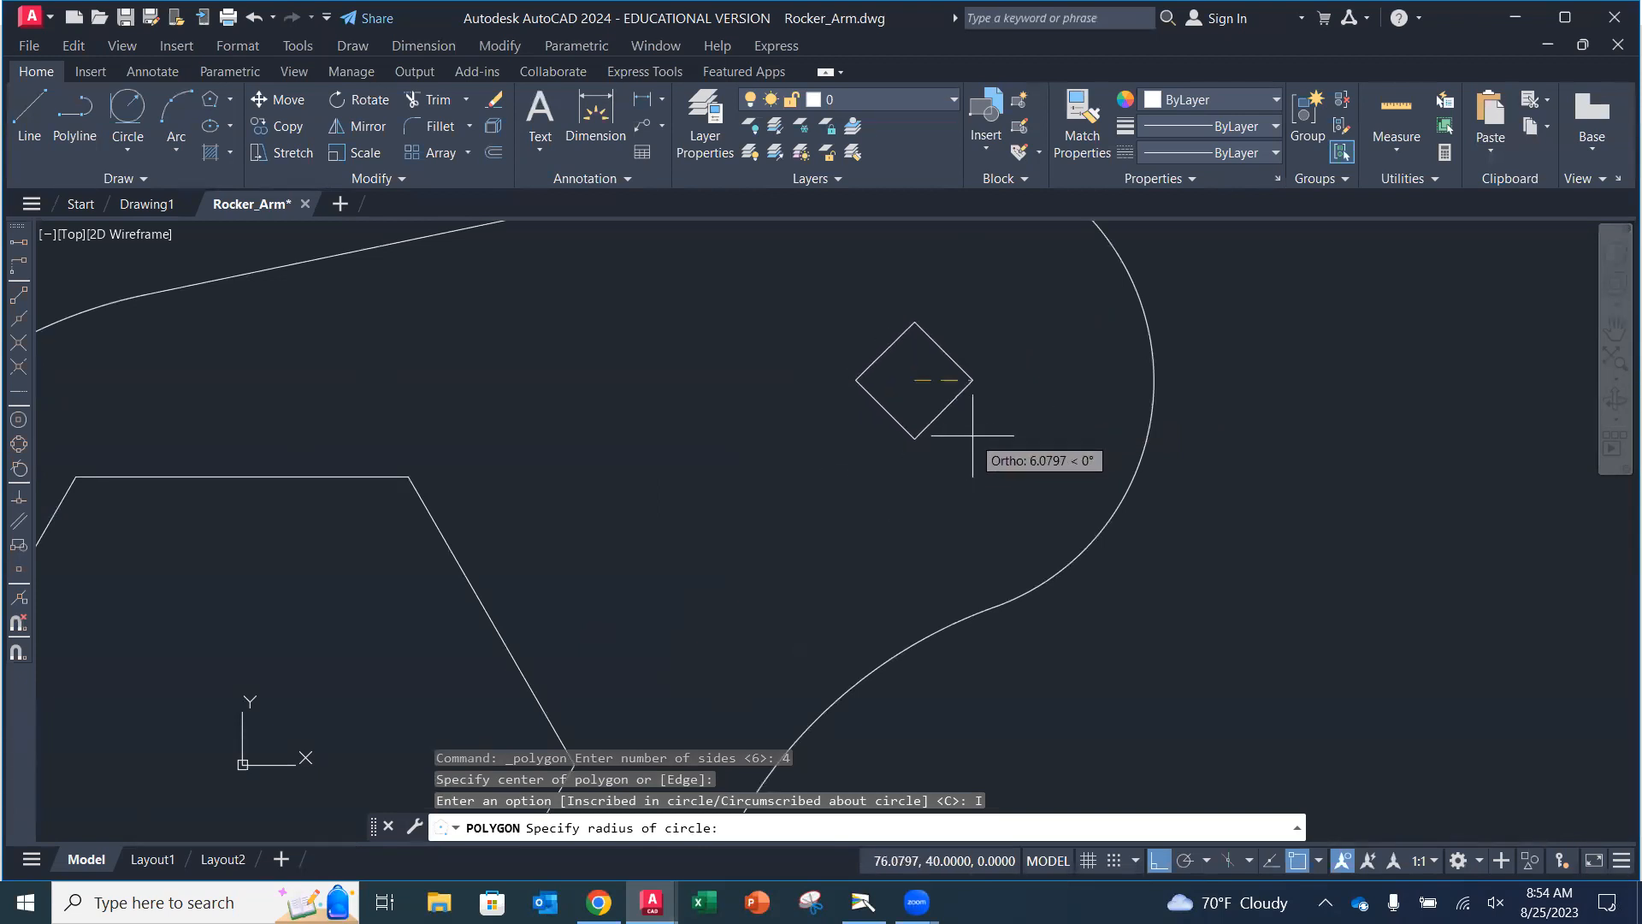
{"action": "left_click", "coordinate": [1159, 860]}
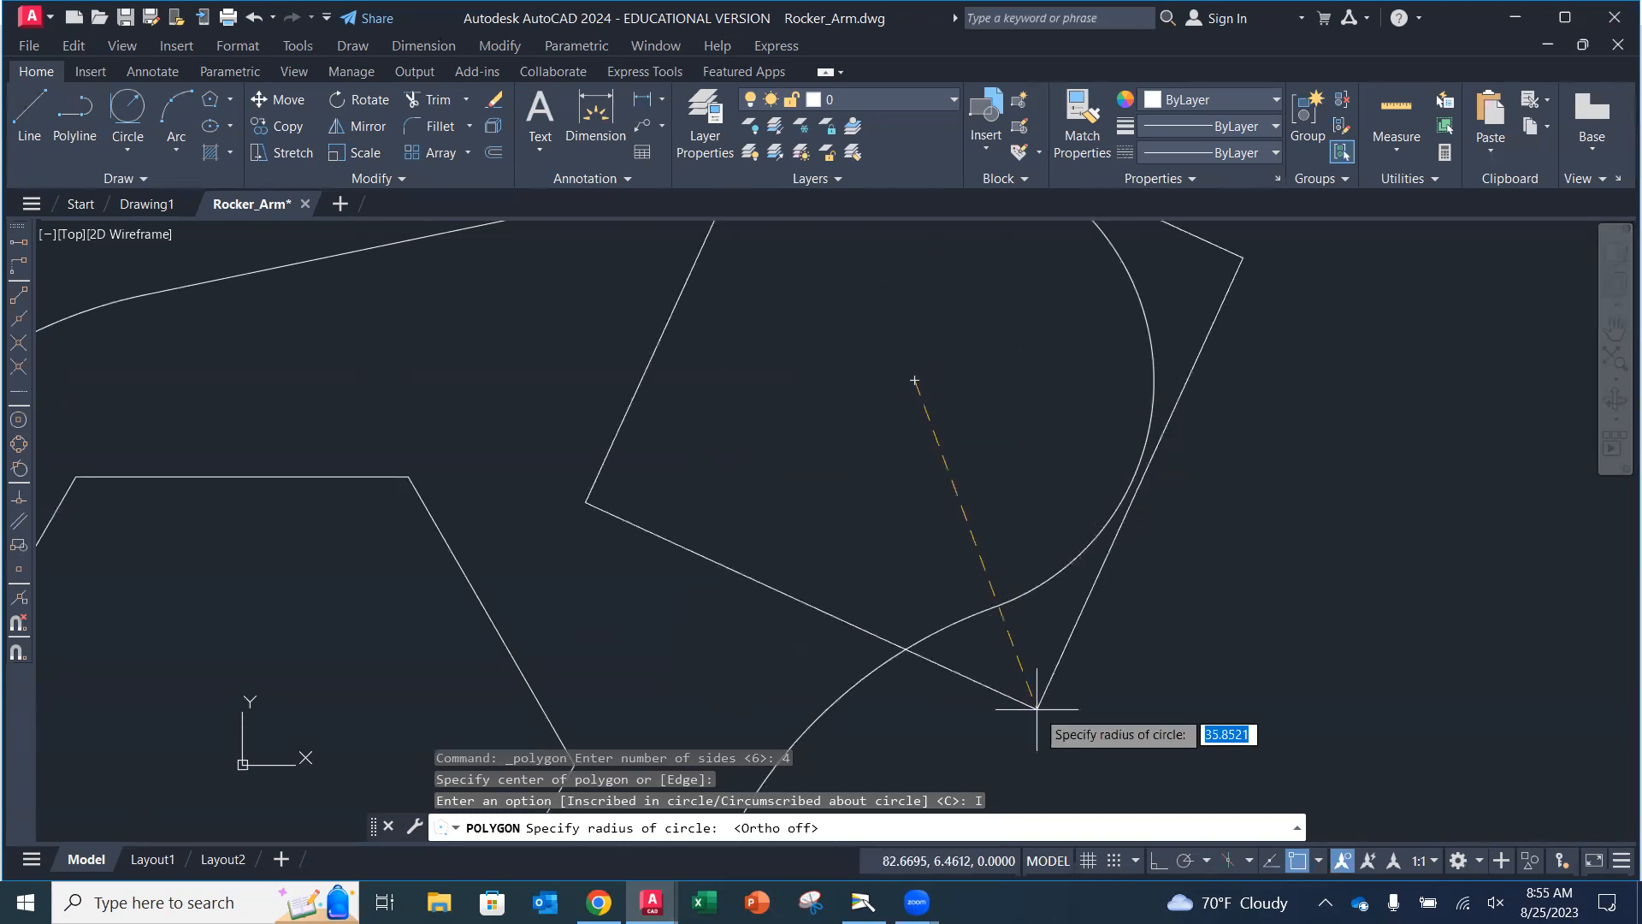
{"action": "left_click", "coordinate": [1194, 865]}
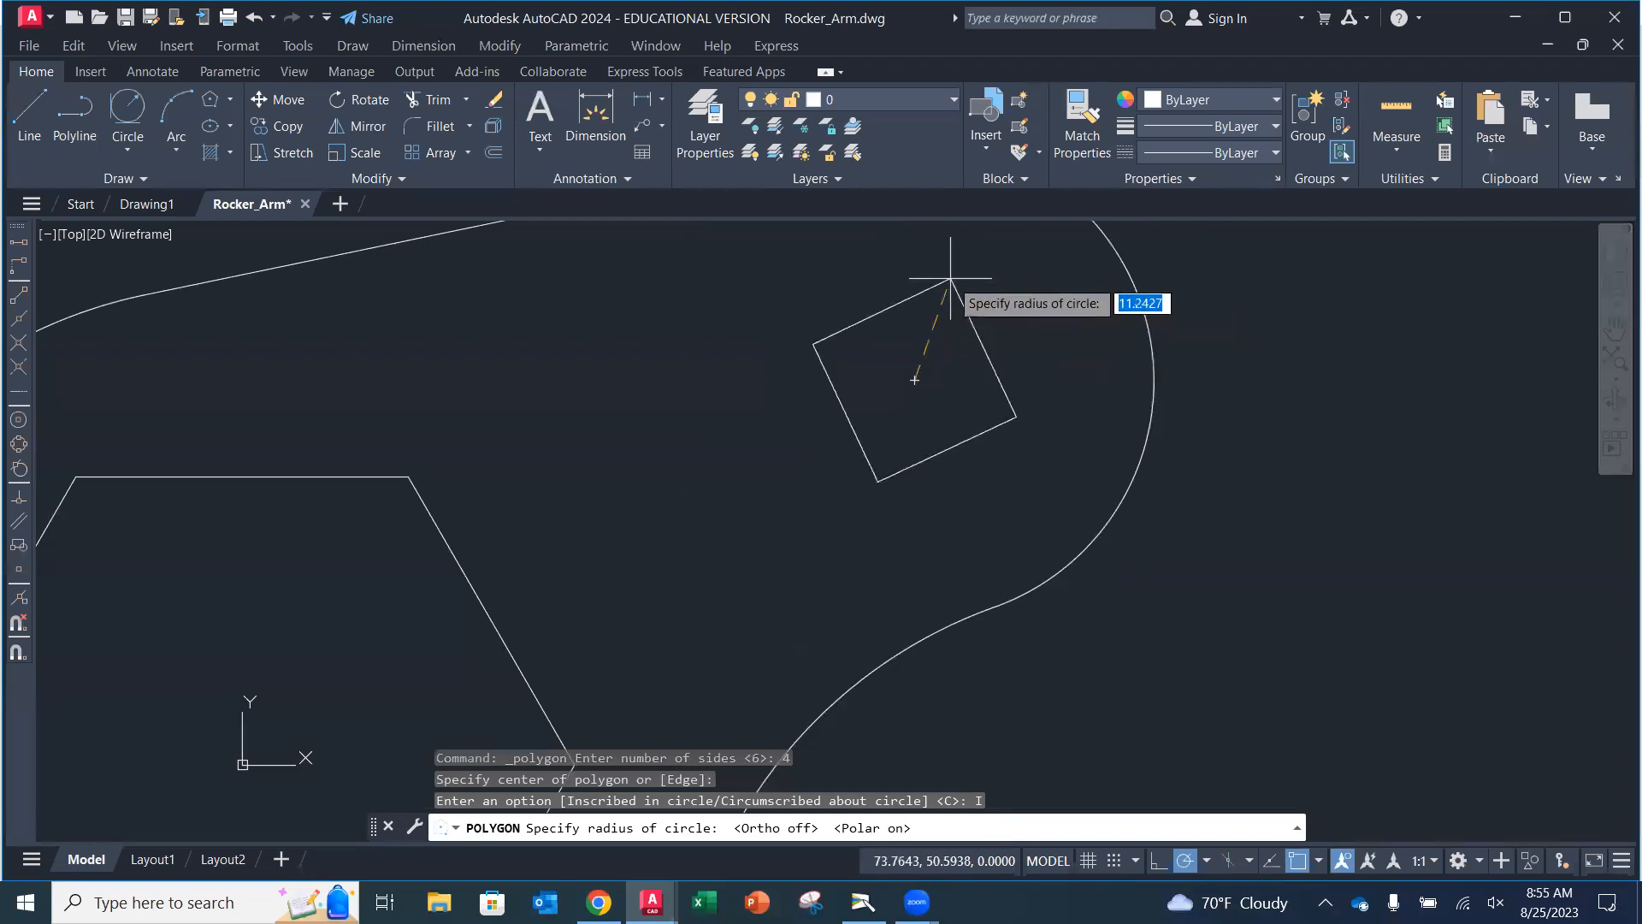
{"action": "left_click", "coordinate": [1206, 861]}
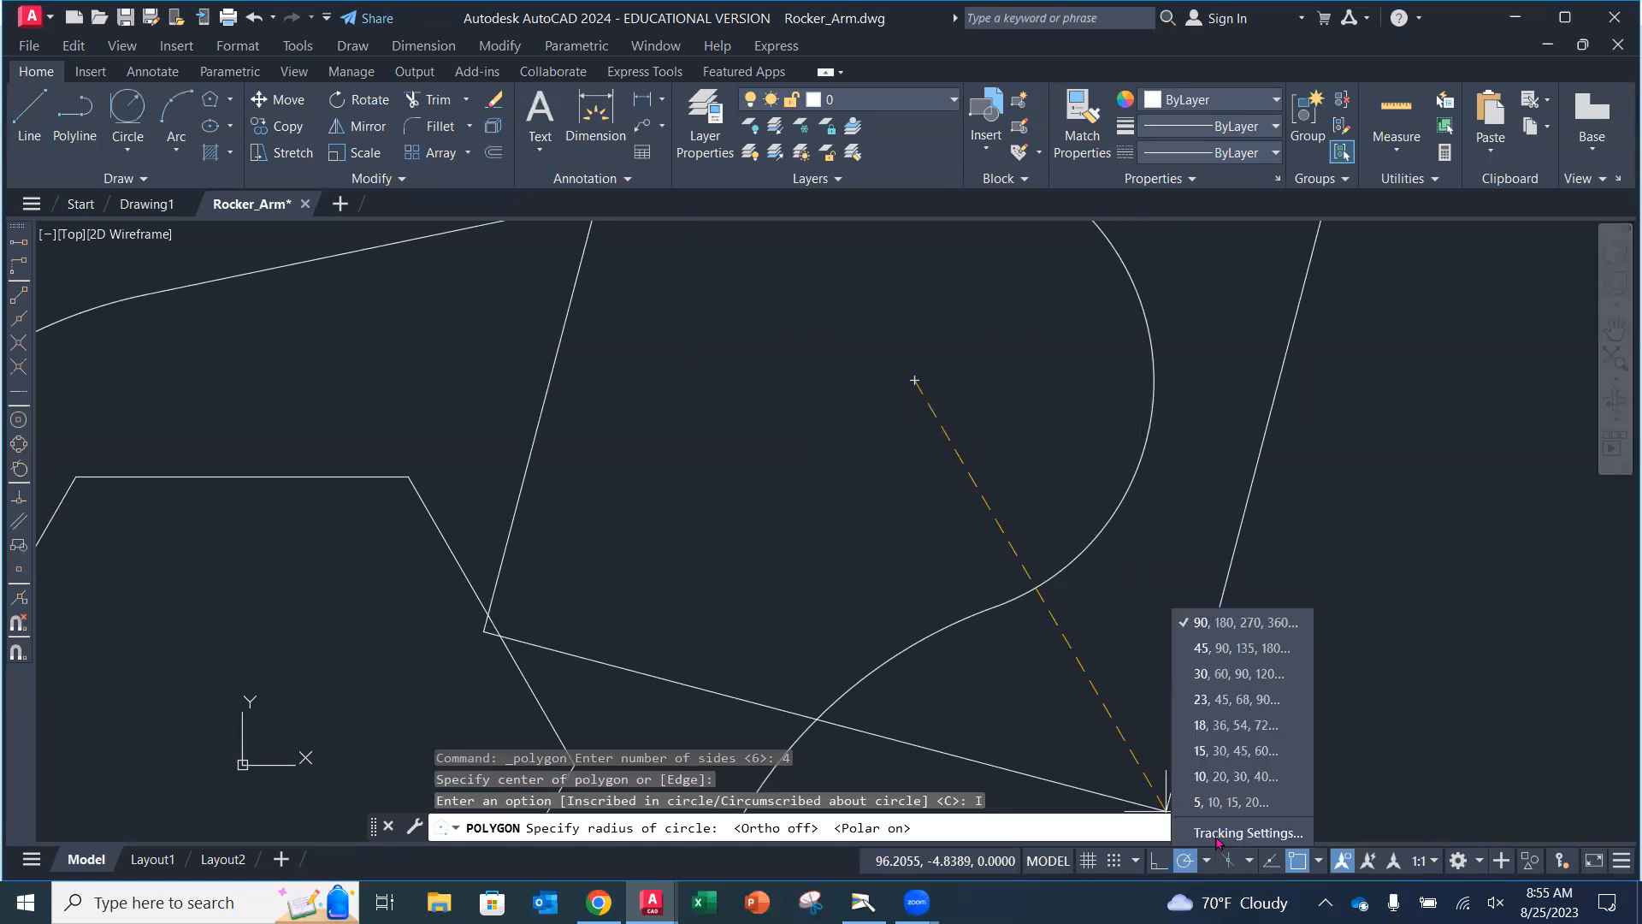
{"action": "left_click", "coordinate": [1248, 650]}
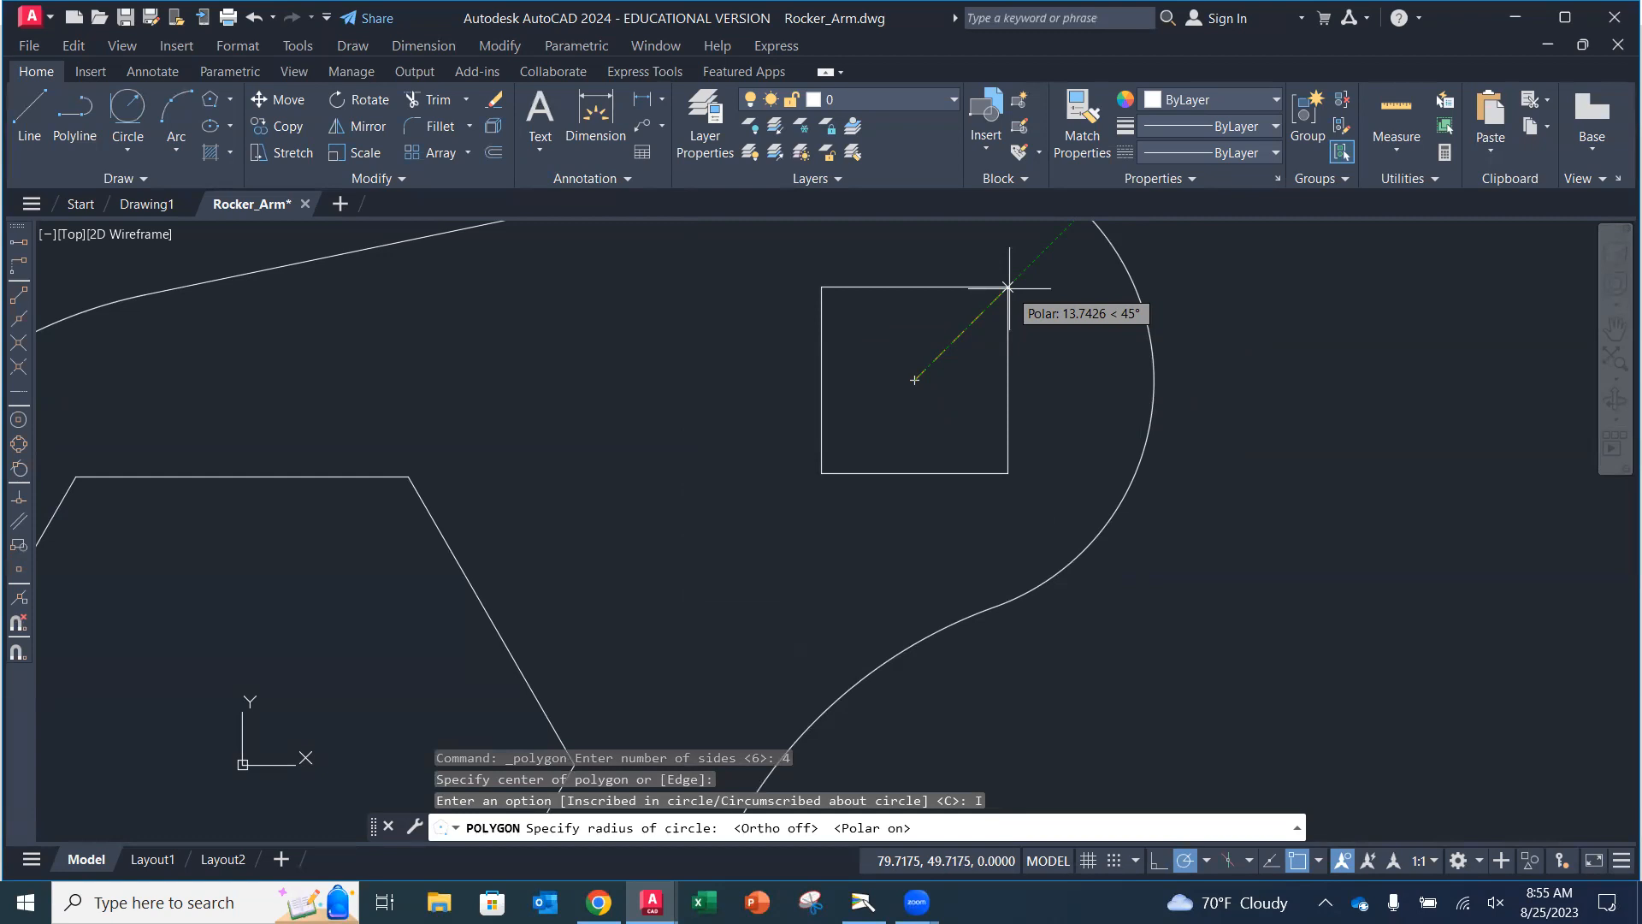
Finish the square with an inscribed radius of 10, then erase it.
{"action": "type", "text": "10"}
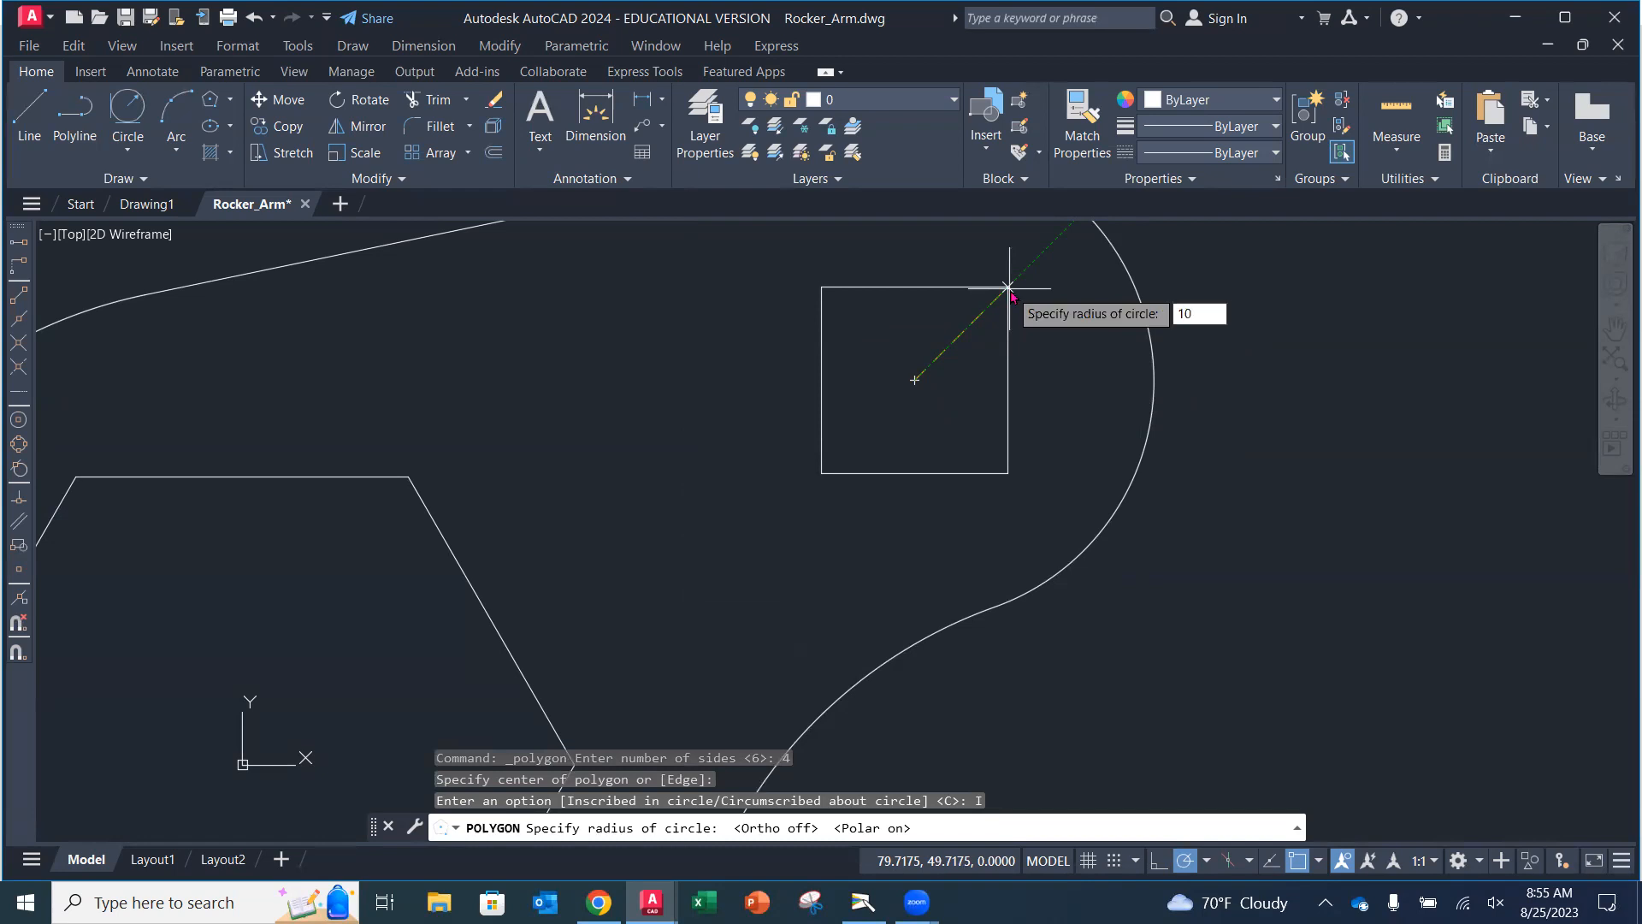
{"action": "key", "text": "Return"}
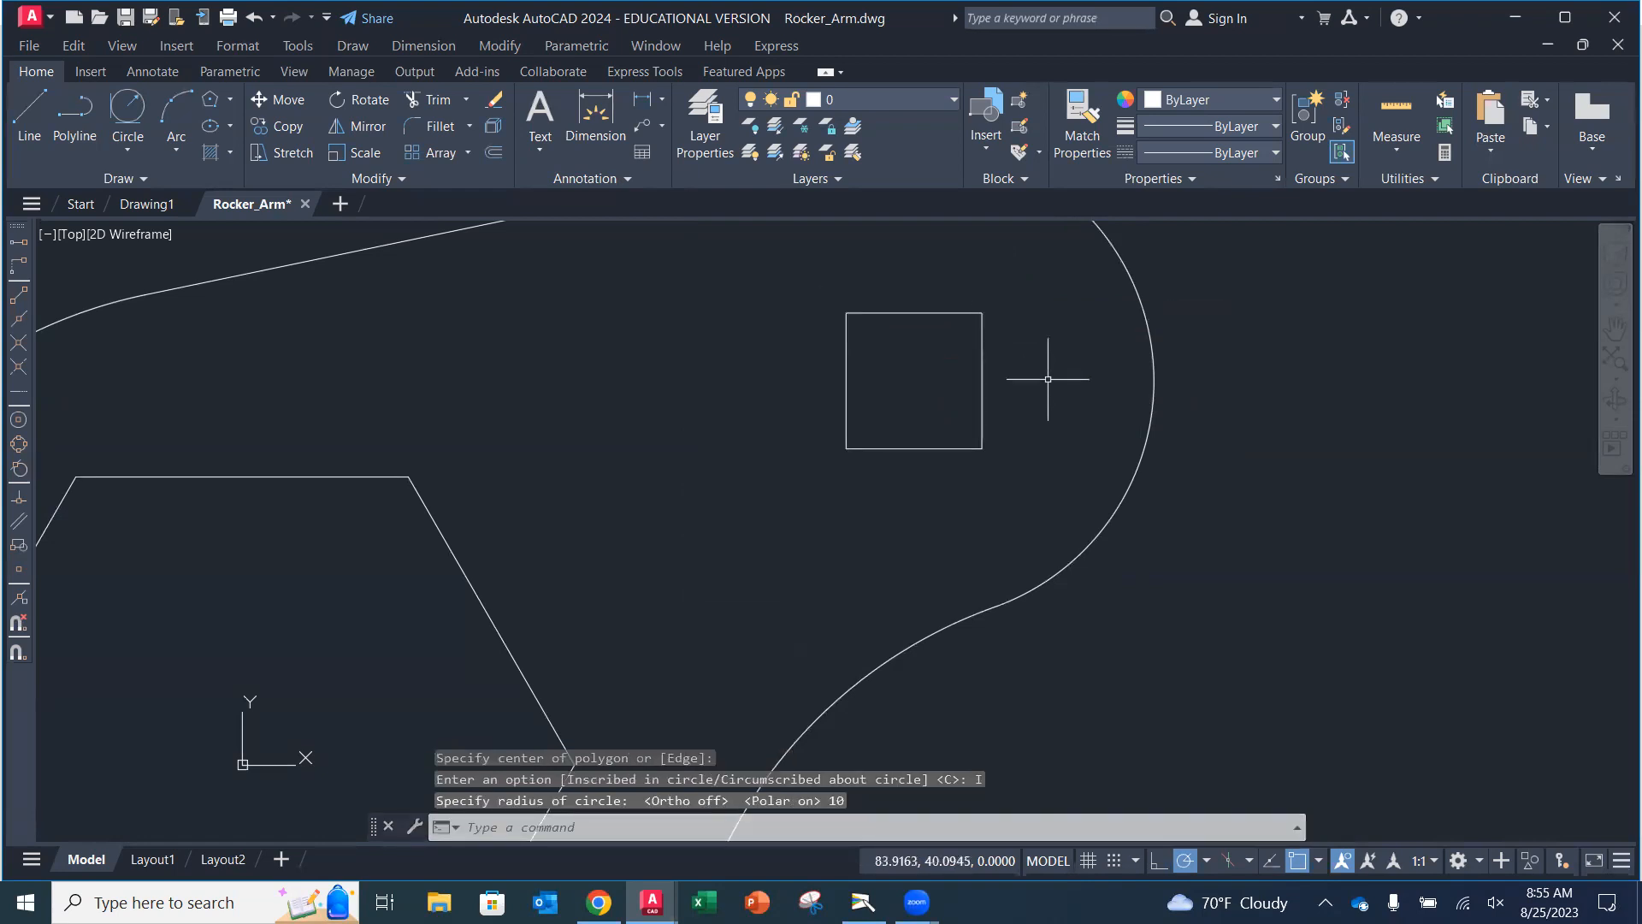
{"action": "left_click", "coordinate": [983, 407]}
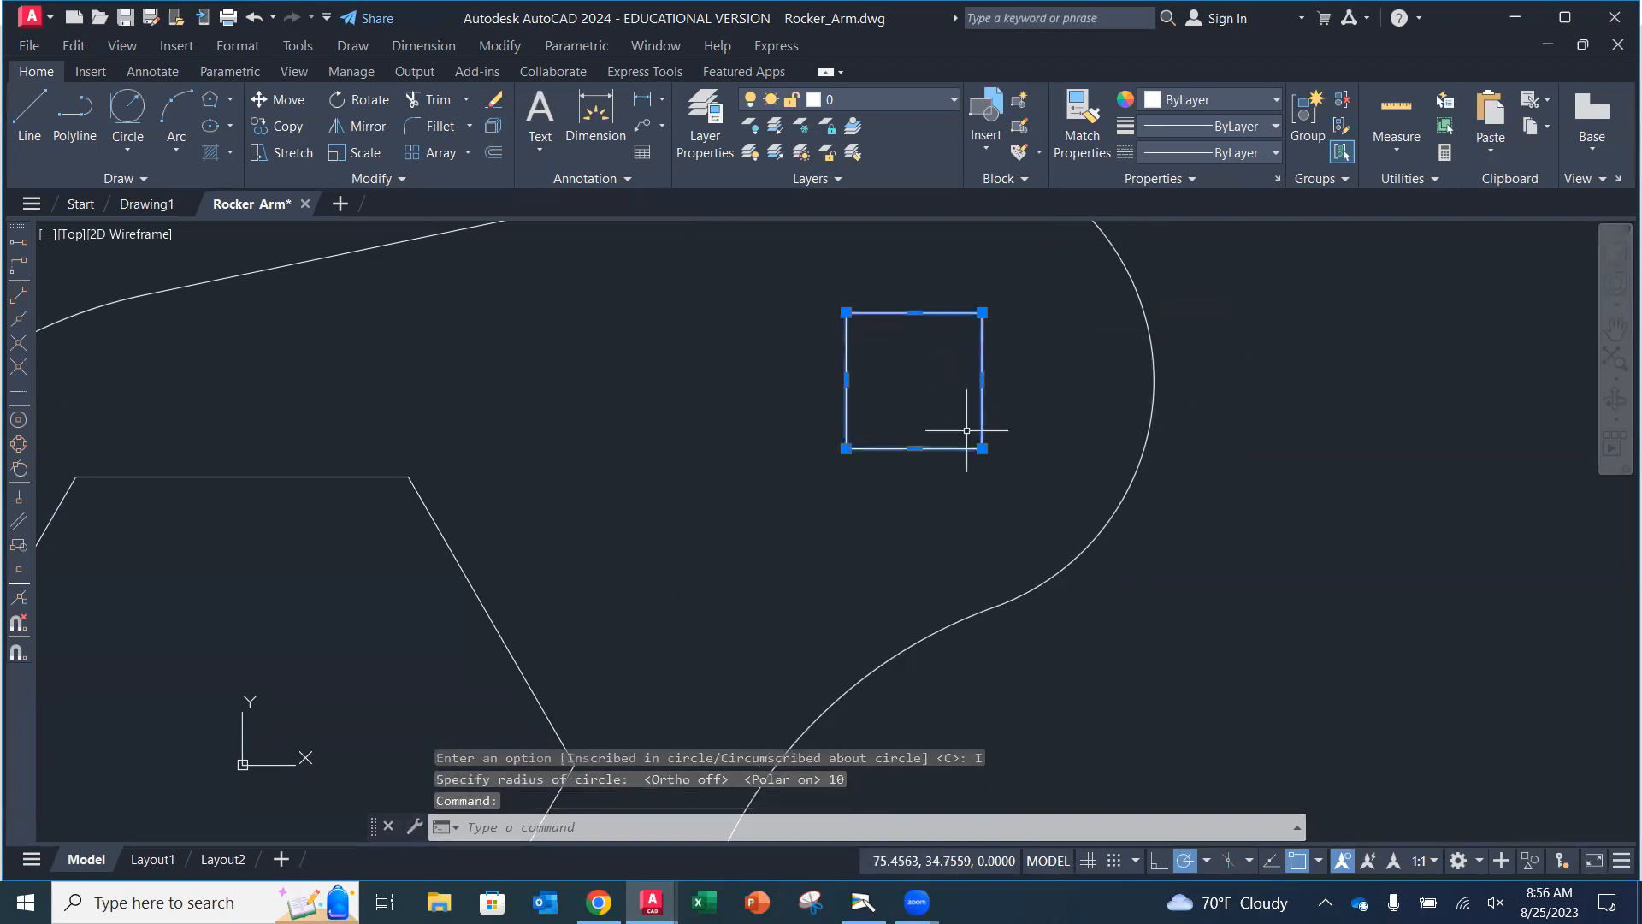
{"action": "key", "text": "Delete"}
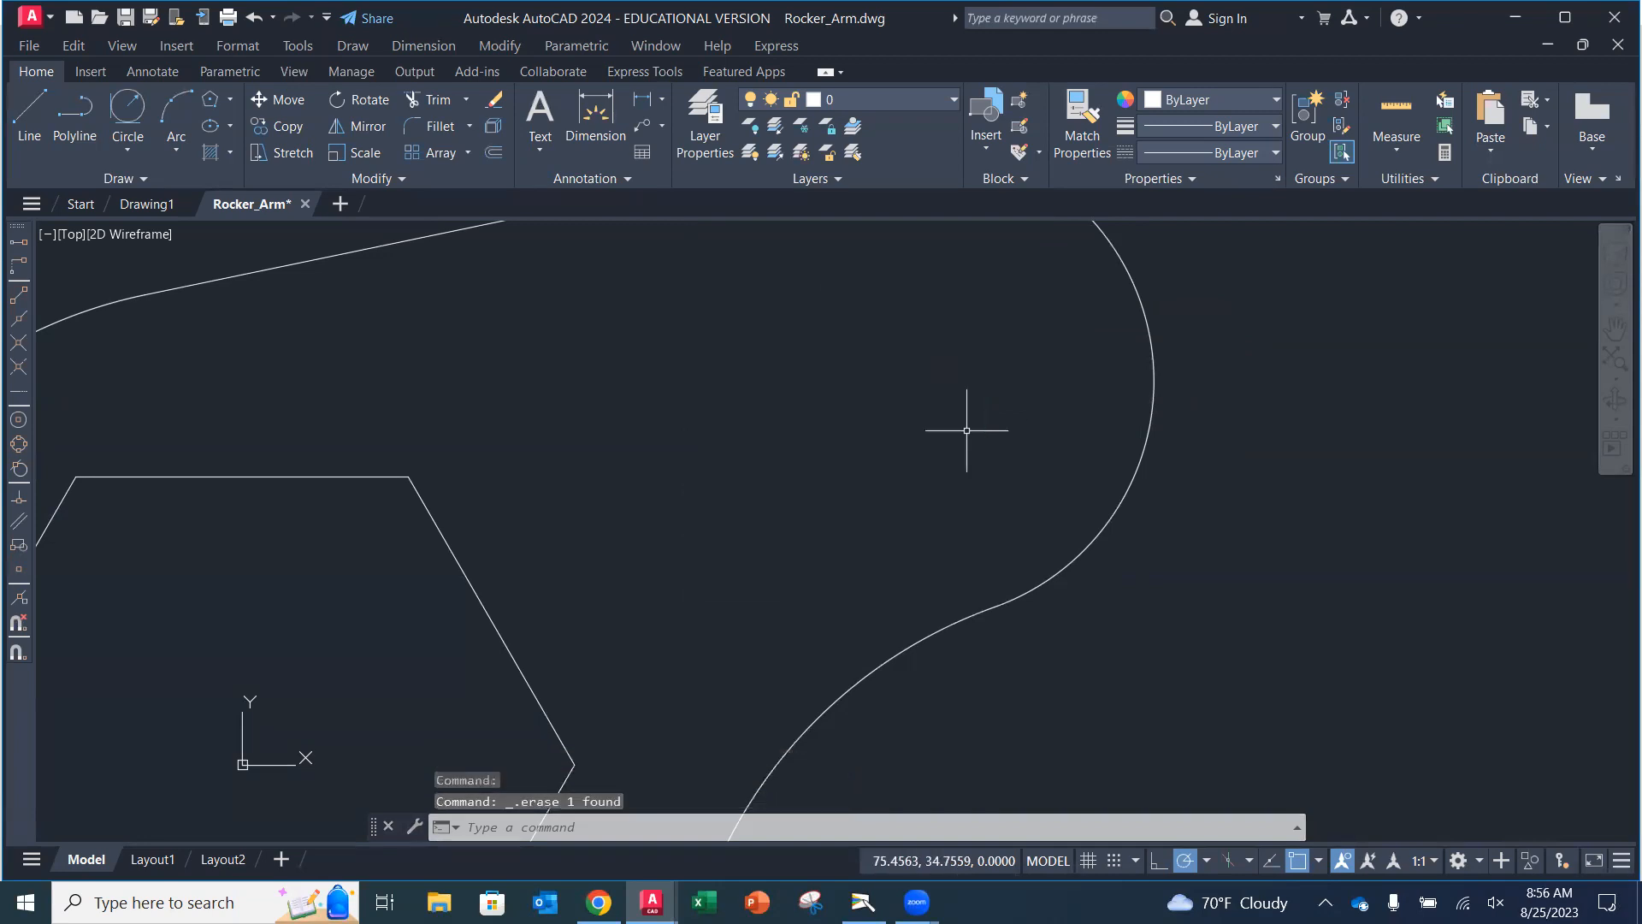
Keep Polar Tracking at 45° increments and draw a 4-sided polygon centred at the upper-right arc's centre, inscribed in a circle of radius 10.
{"action": "left_click", "coordinate": [1205, 862]}
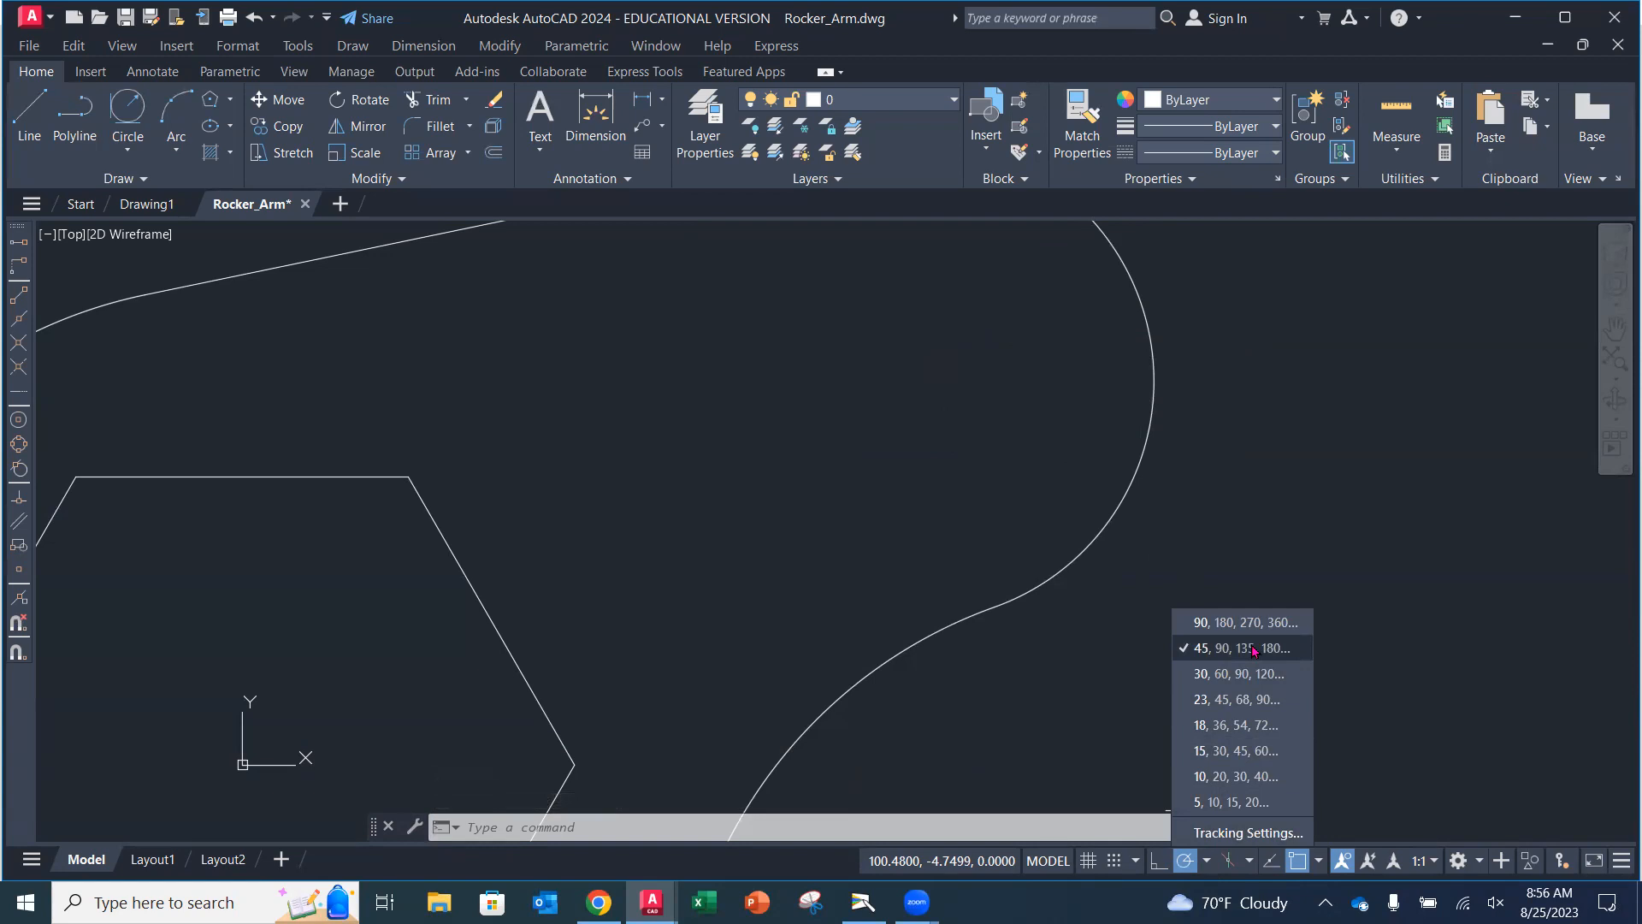
{"action": "left_click", "coordinate": [1246, 556]}
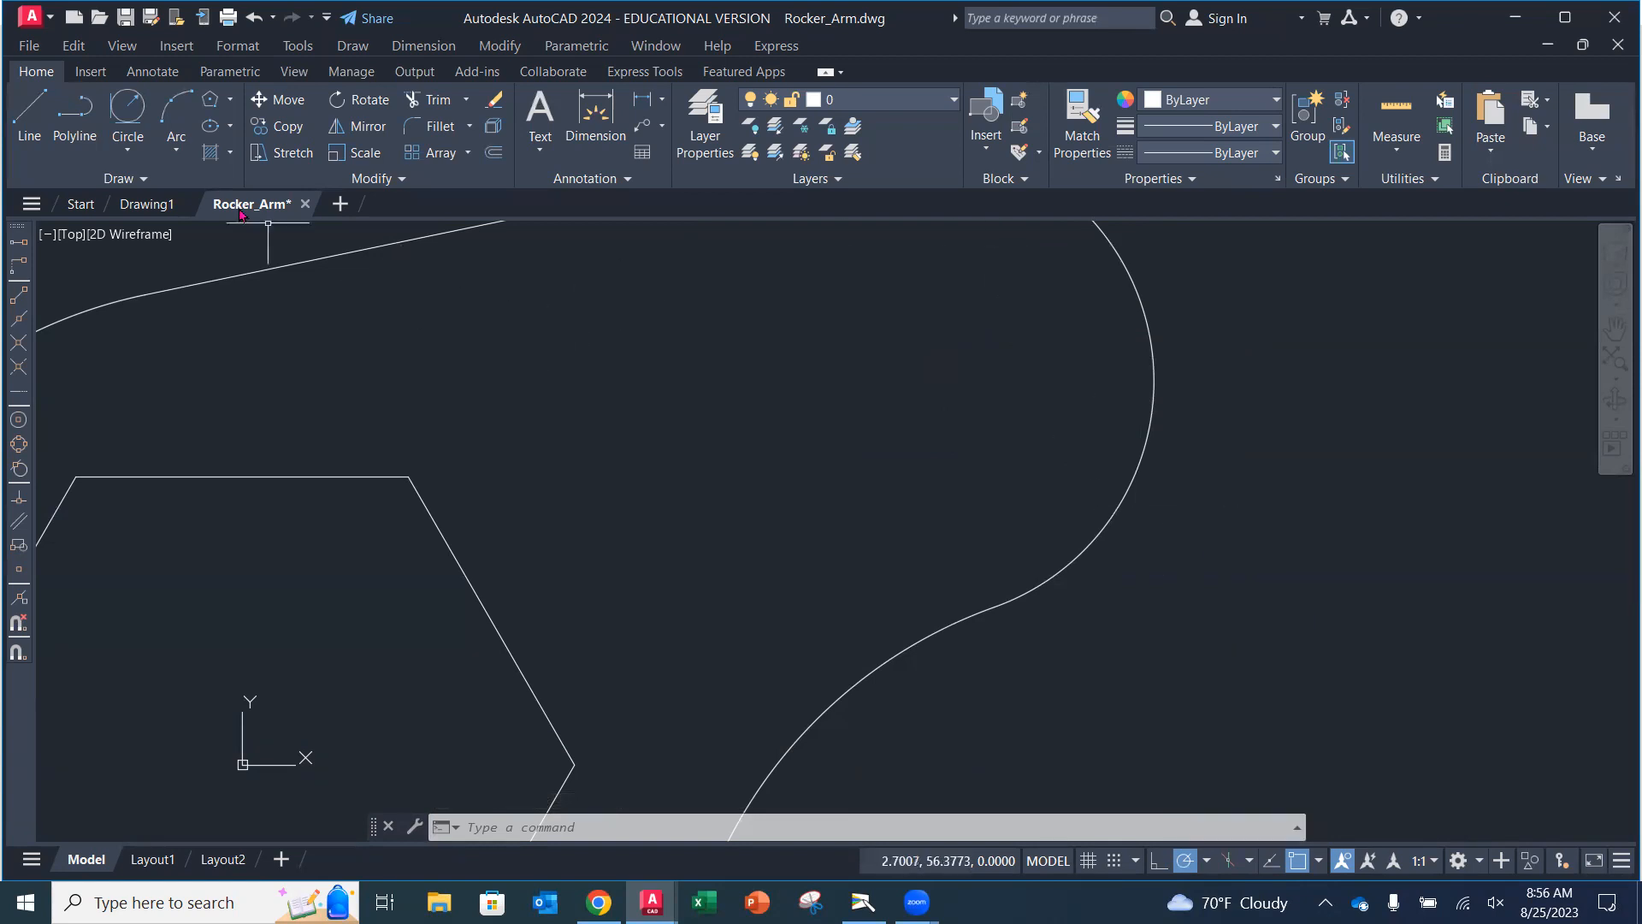
{"action": "left_click", "coordinate": [210, 99]}
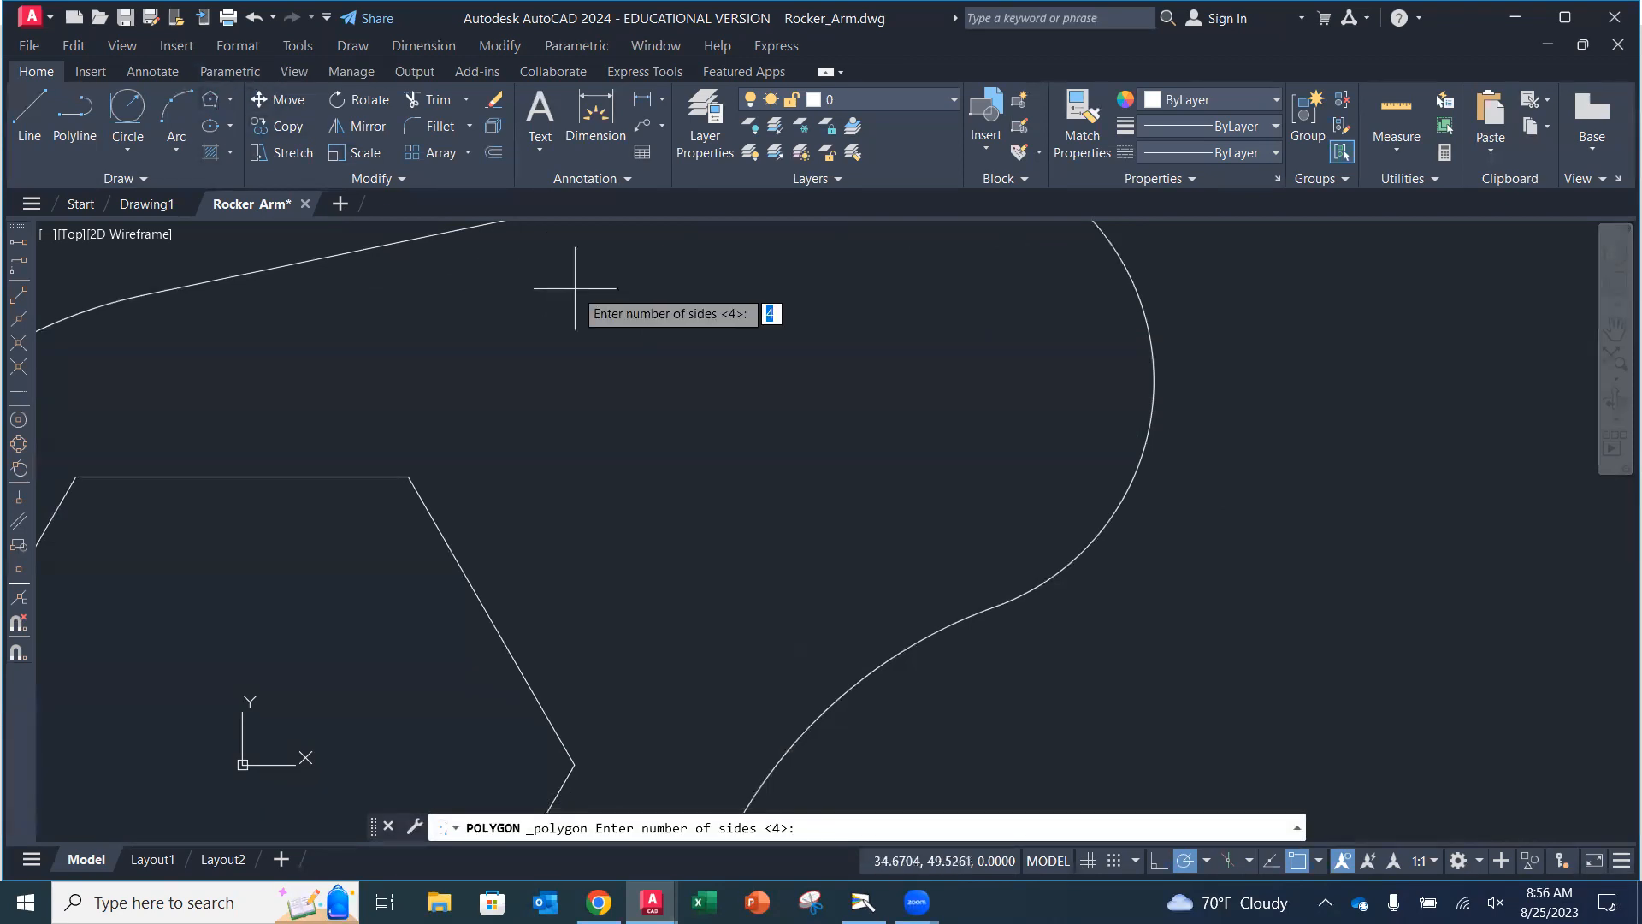
{"action": "type", "text": "4"}
{"action": "key", "text": "Return"}
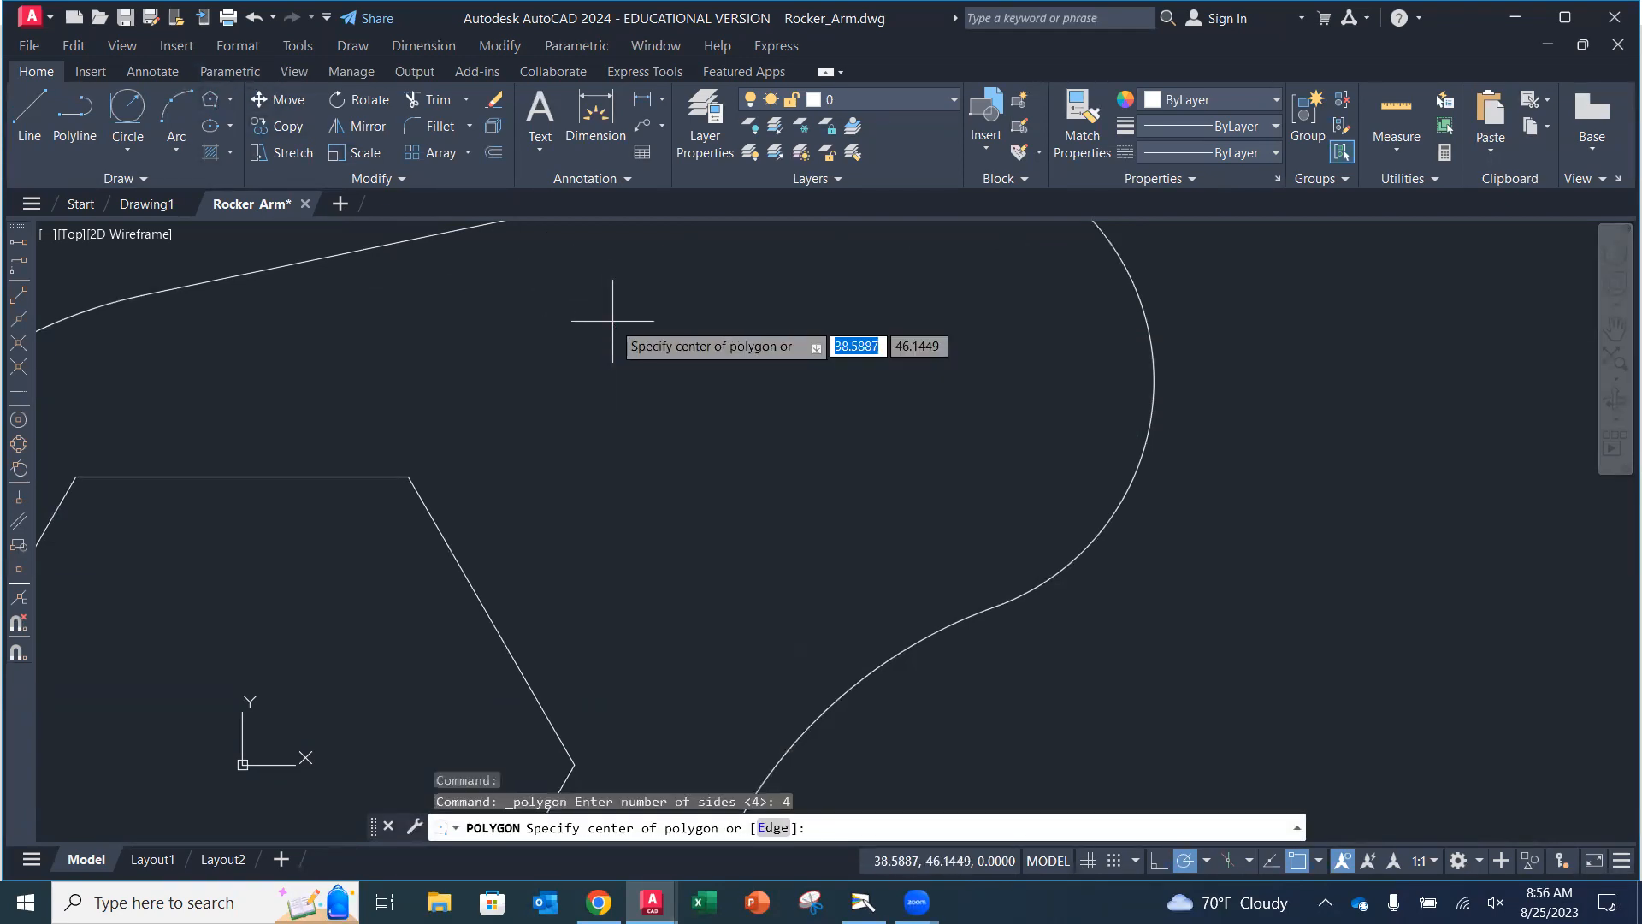
{"action": "left_click", "coordinate": [1144, 369]}
{"action": "key", "text": "Down"}
{"action": "key", "text": "Up"}
{"action": "key", "text": "Return"}
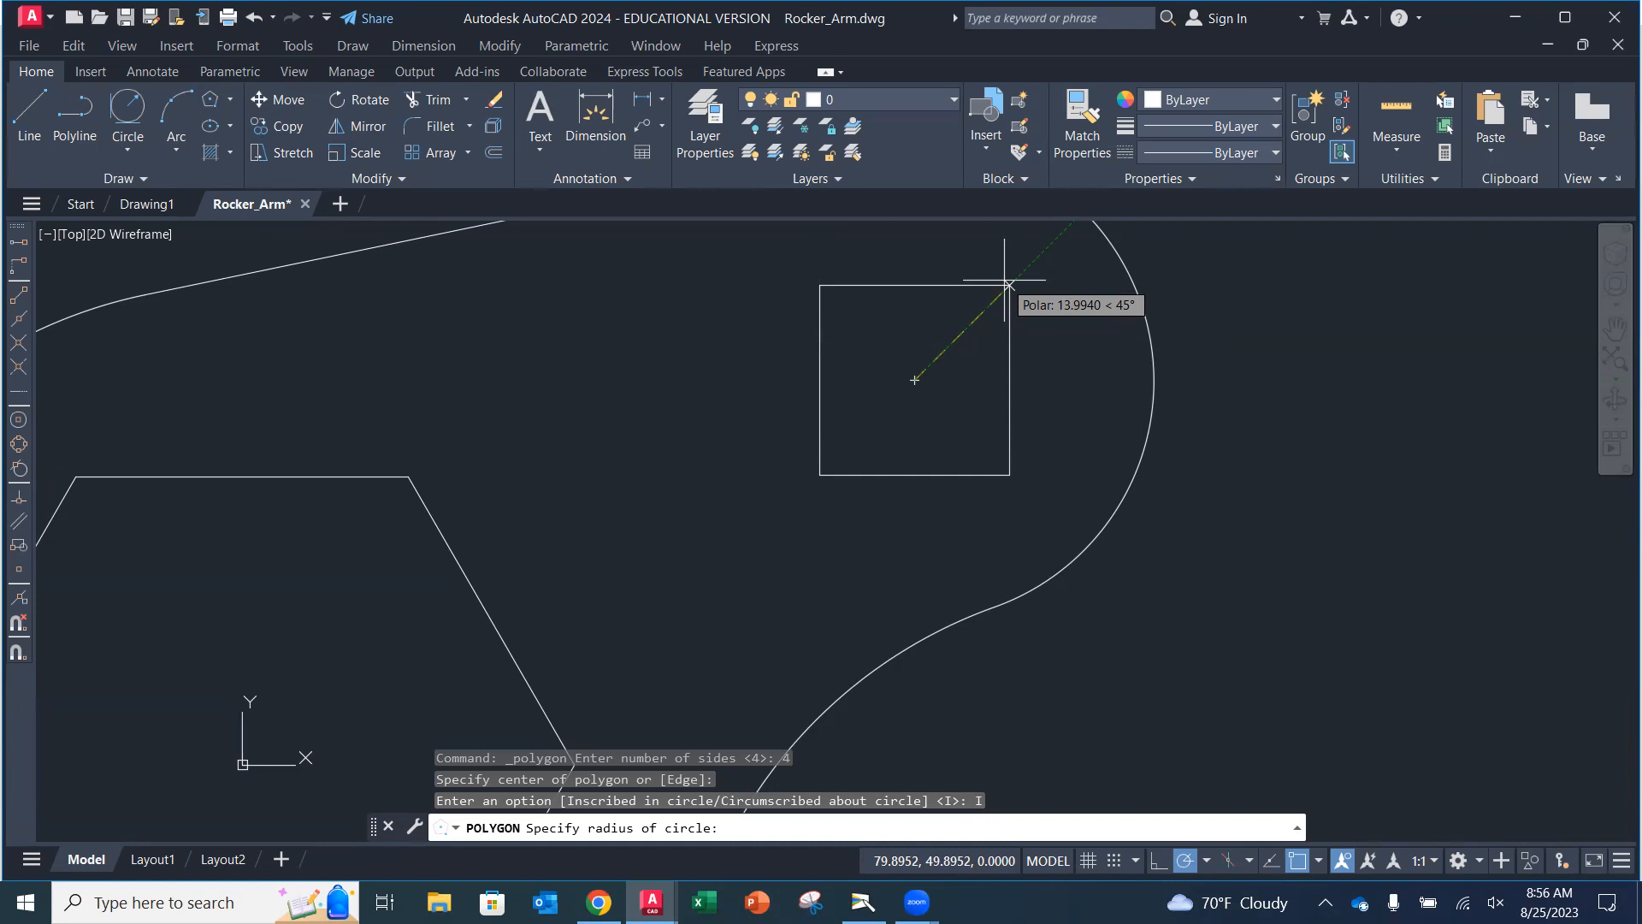
{"action": "type", "text": "10"}
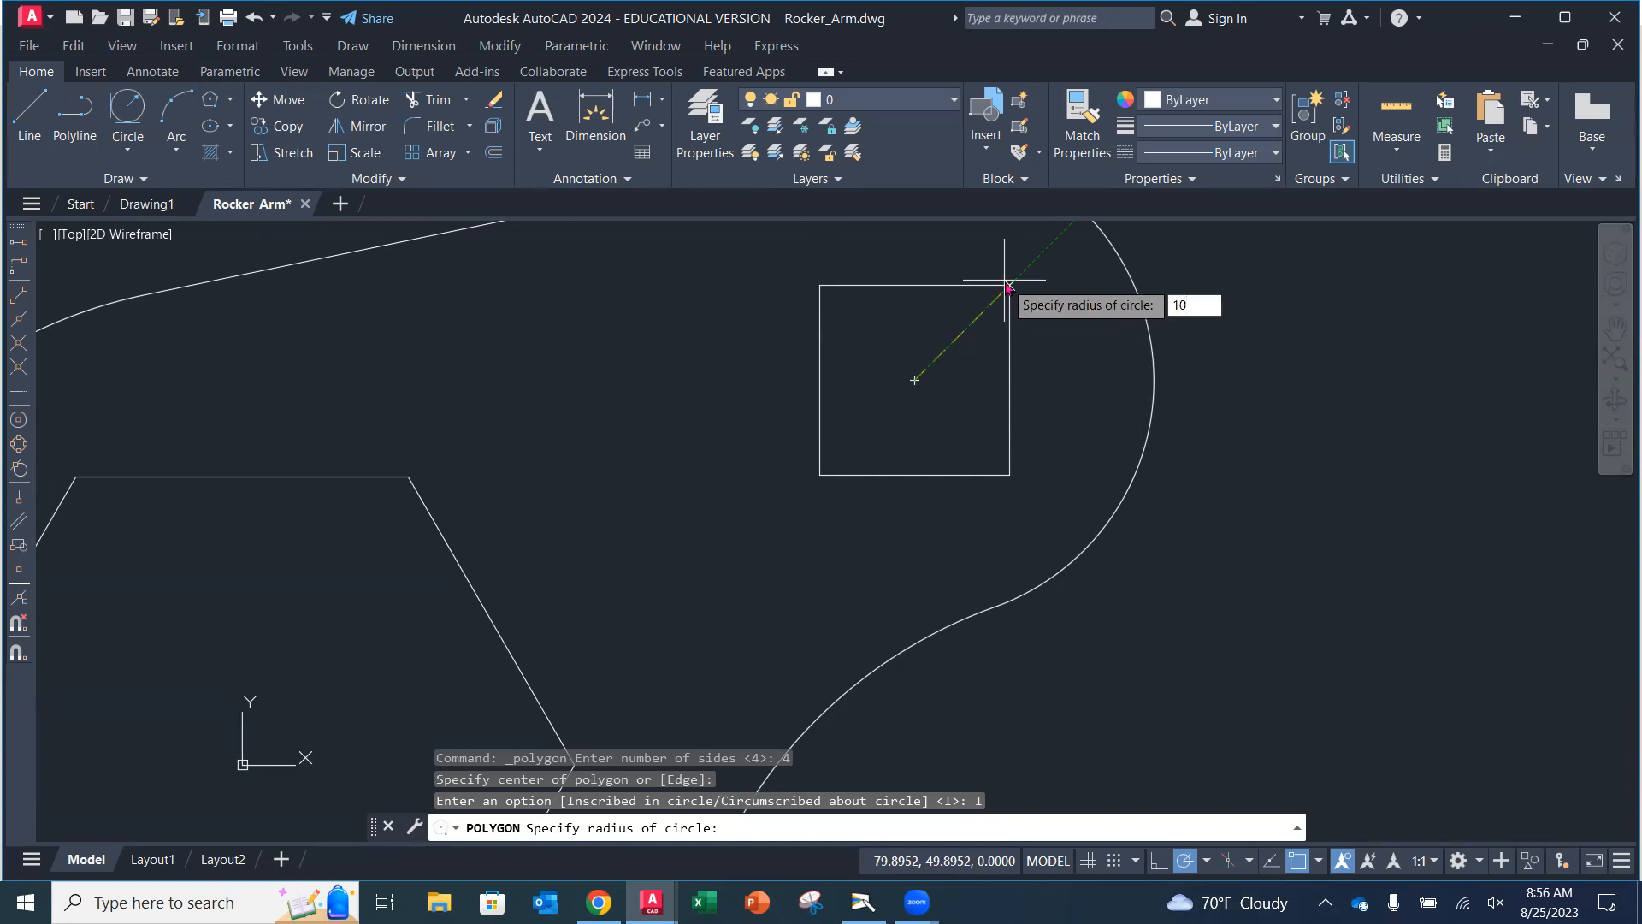
{"action": "key", "text": "Return"}
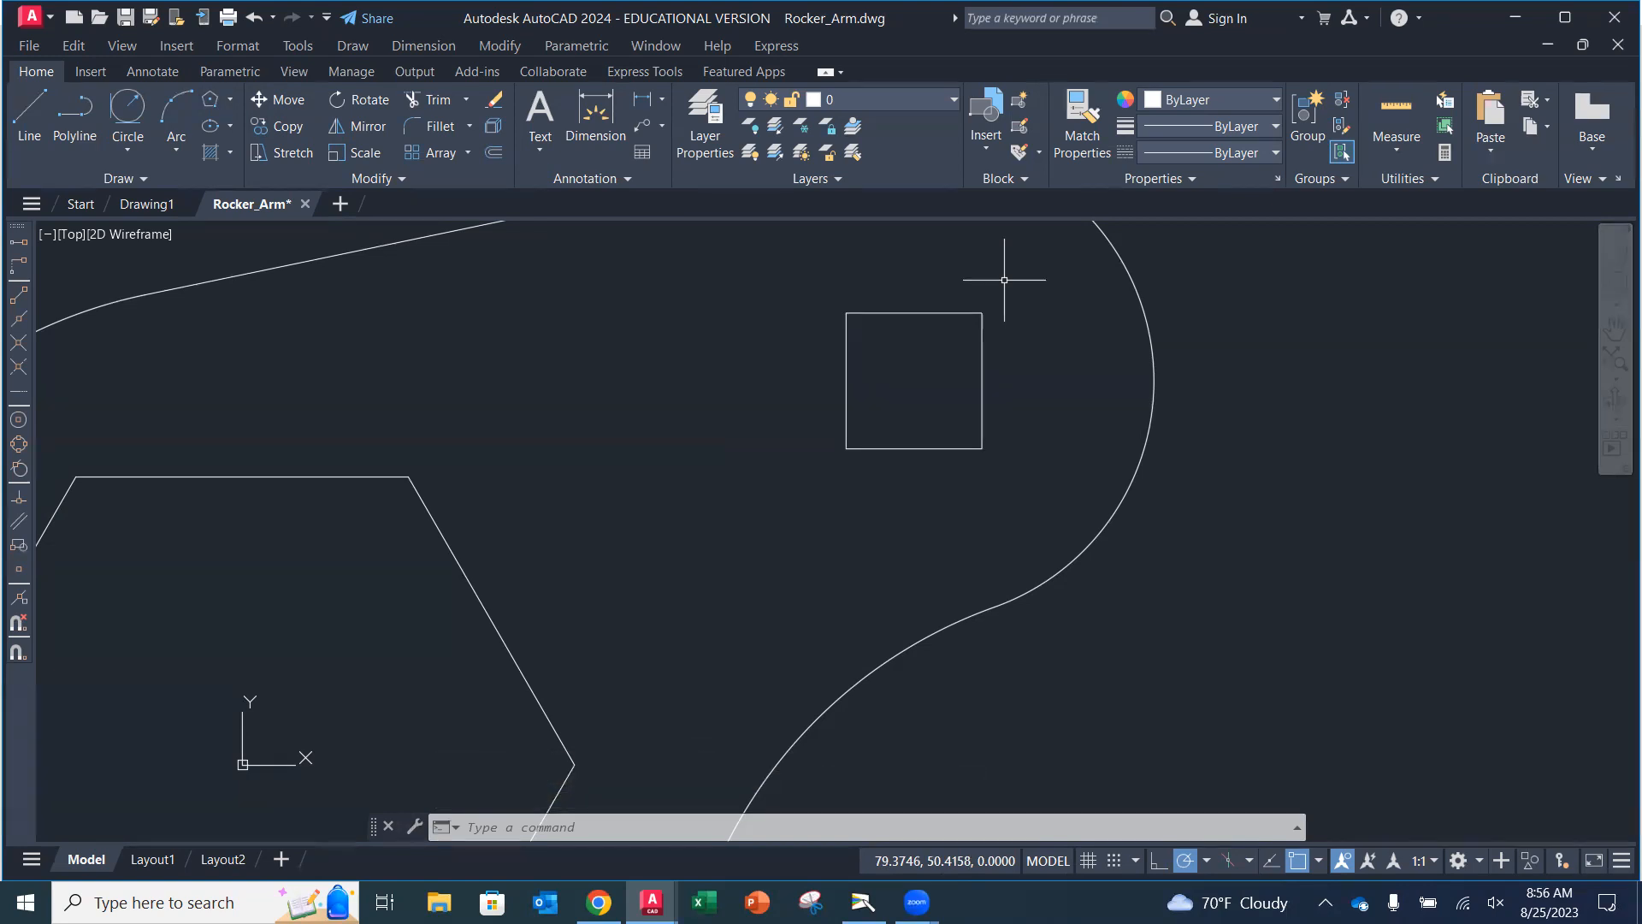
Draw a circle of diameter 20 centred at the lower-left arc's centre.
{"action": "scroll", "coordinate": [1069, 440], "scroll_direction": "up", "scroll_amount": 2}
{"action": "scroll", "coordinate": [953, 470], "scroll_direction": "down", "scroll_amount": 6}
{"action": "mouse_move", "coordinate": [889, 505]}
{"action": "middle_mouse_down"}
{"action": "mouse_move", "coordinate": [960, 418]}
{"action": "mouse_move", "coordinate": [952, 433]}
{"action": "middle_mouse_up"}
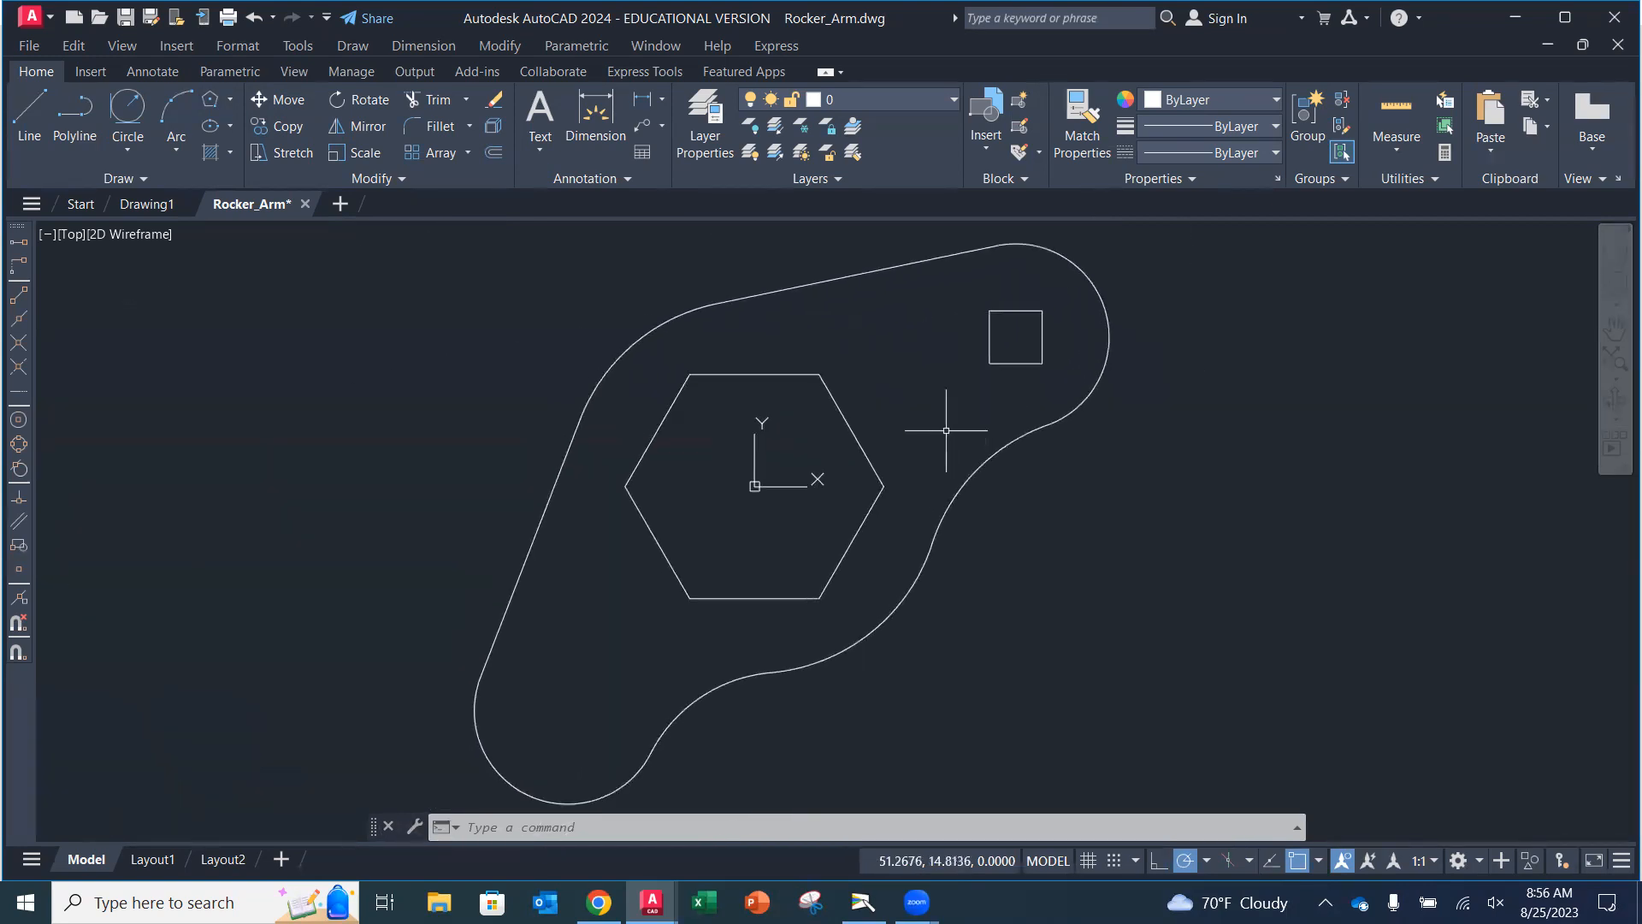
{"action": "middle_click_drag", "start_coordinate": [579, 666], "coordinate": [663, 561]}
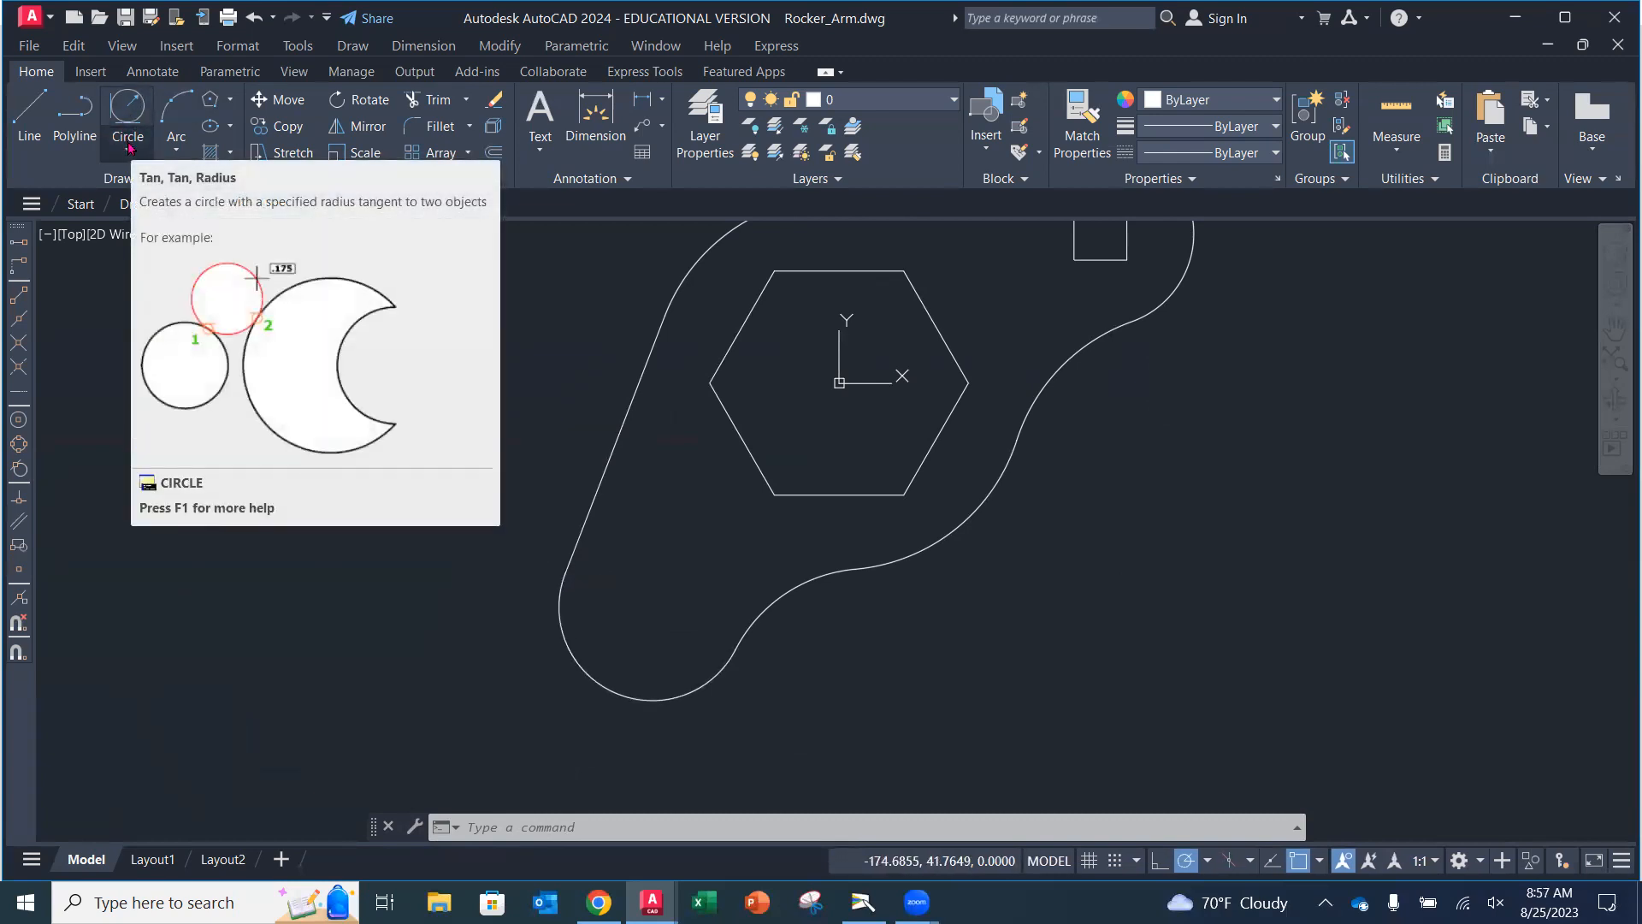
{"action": "left_click", "coordinate": [130, 148]}
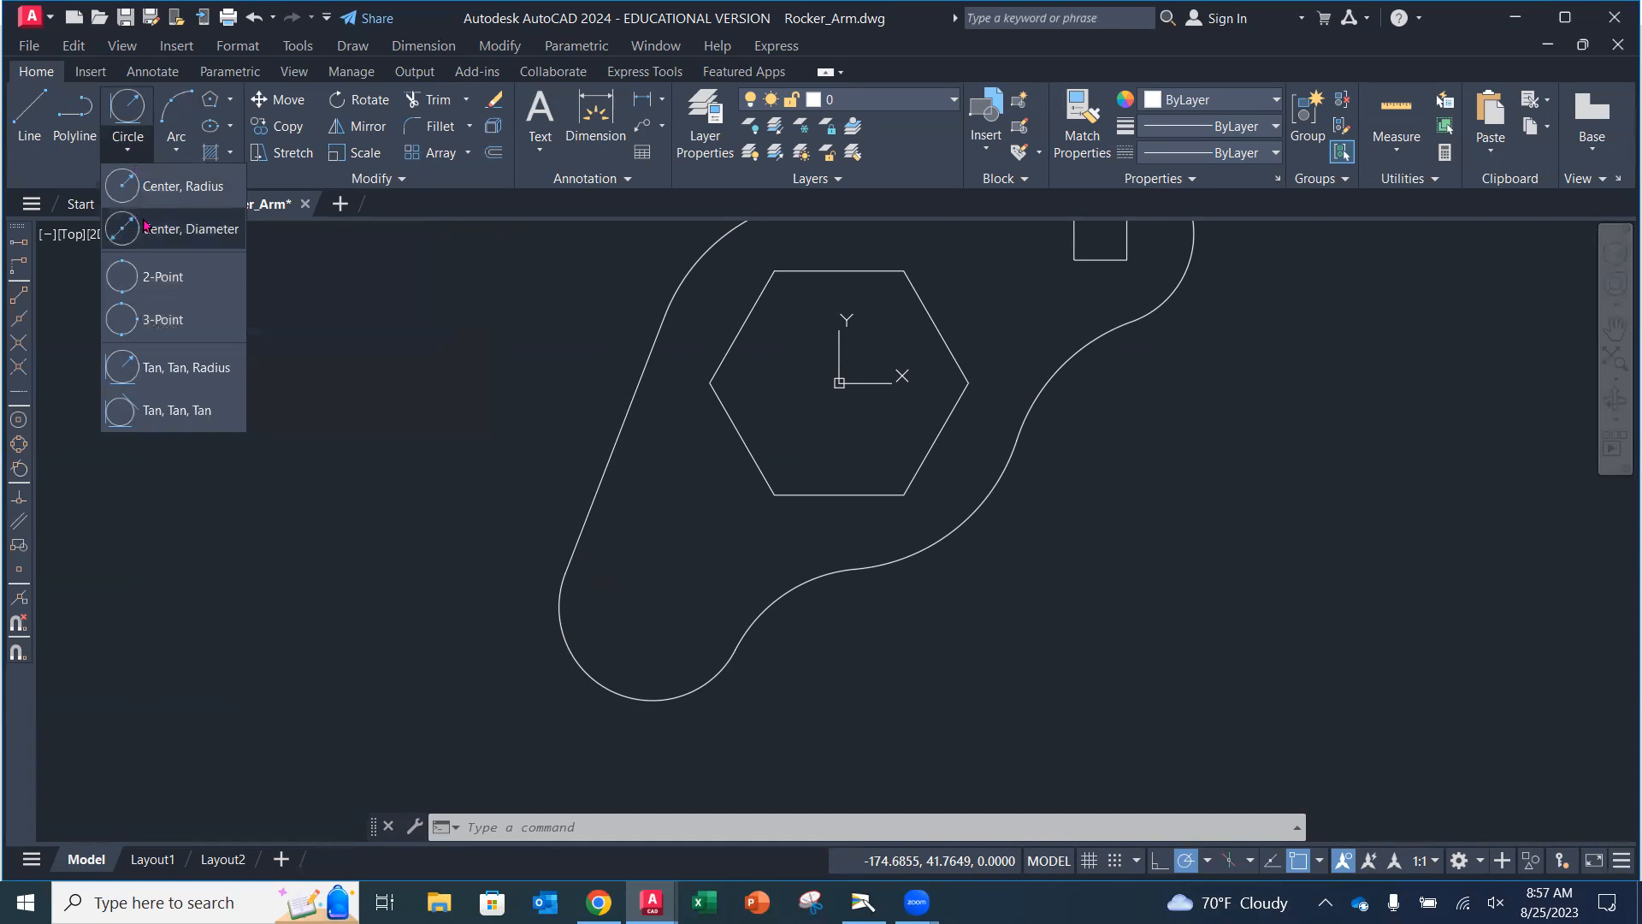
{"action": "left_click", "coordinate": [145, 226]}
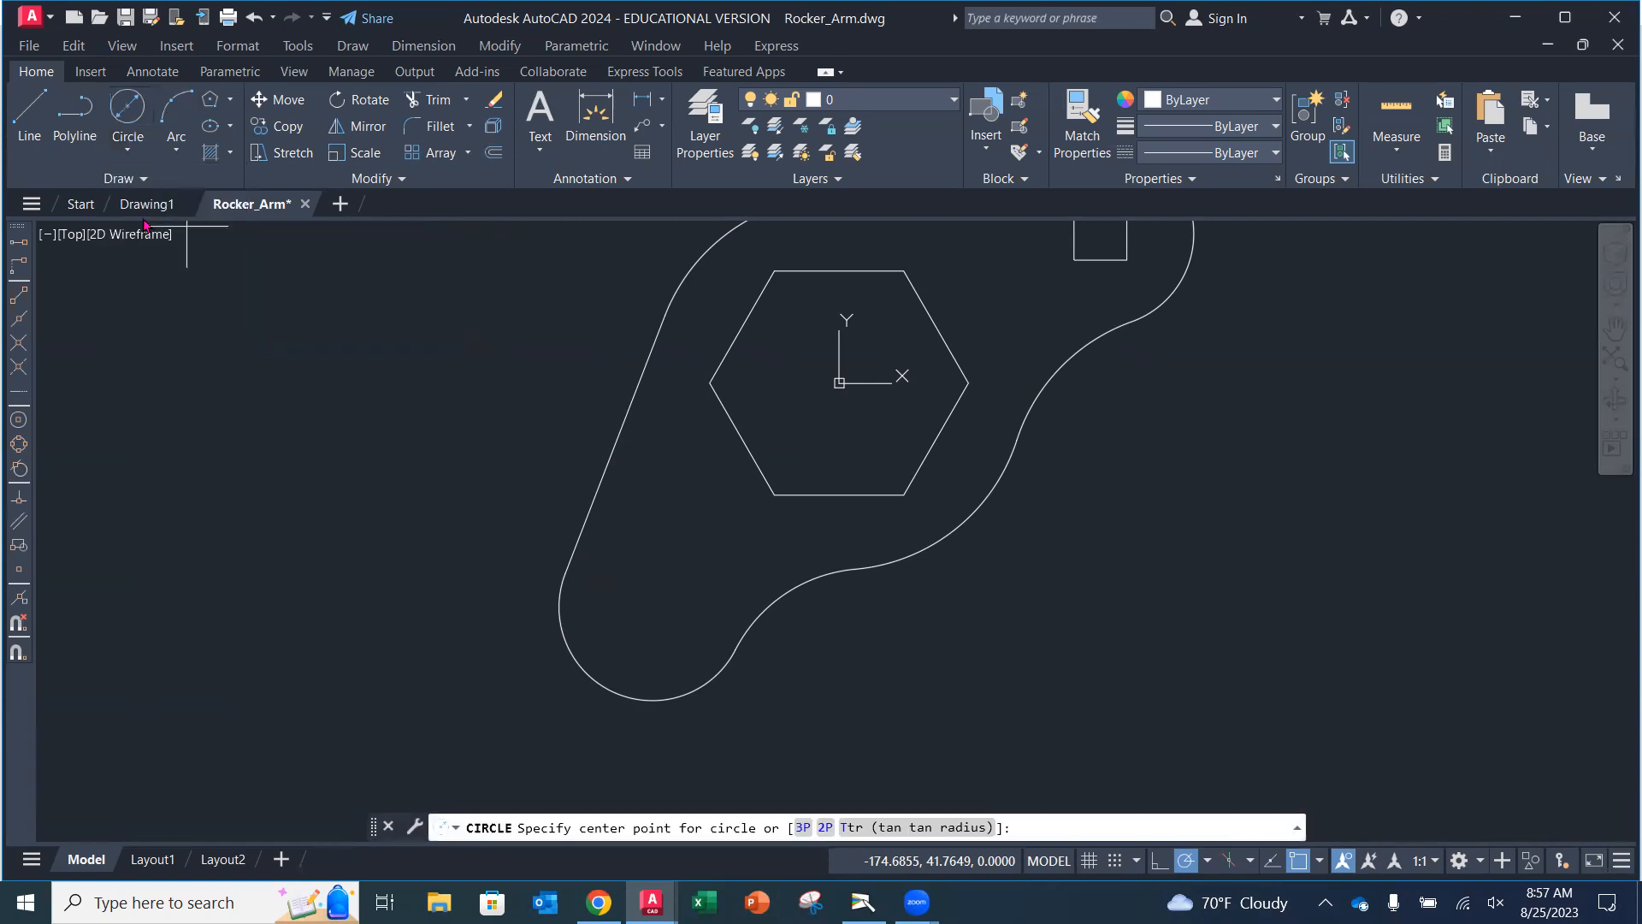
{"action": "left_click", "coordinate": [581, 672]}
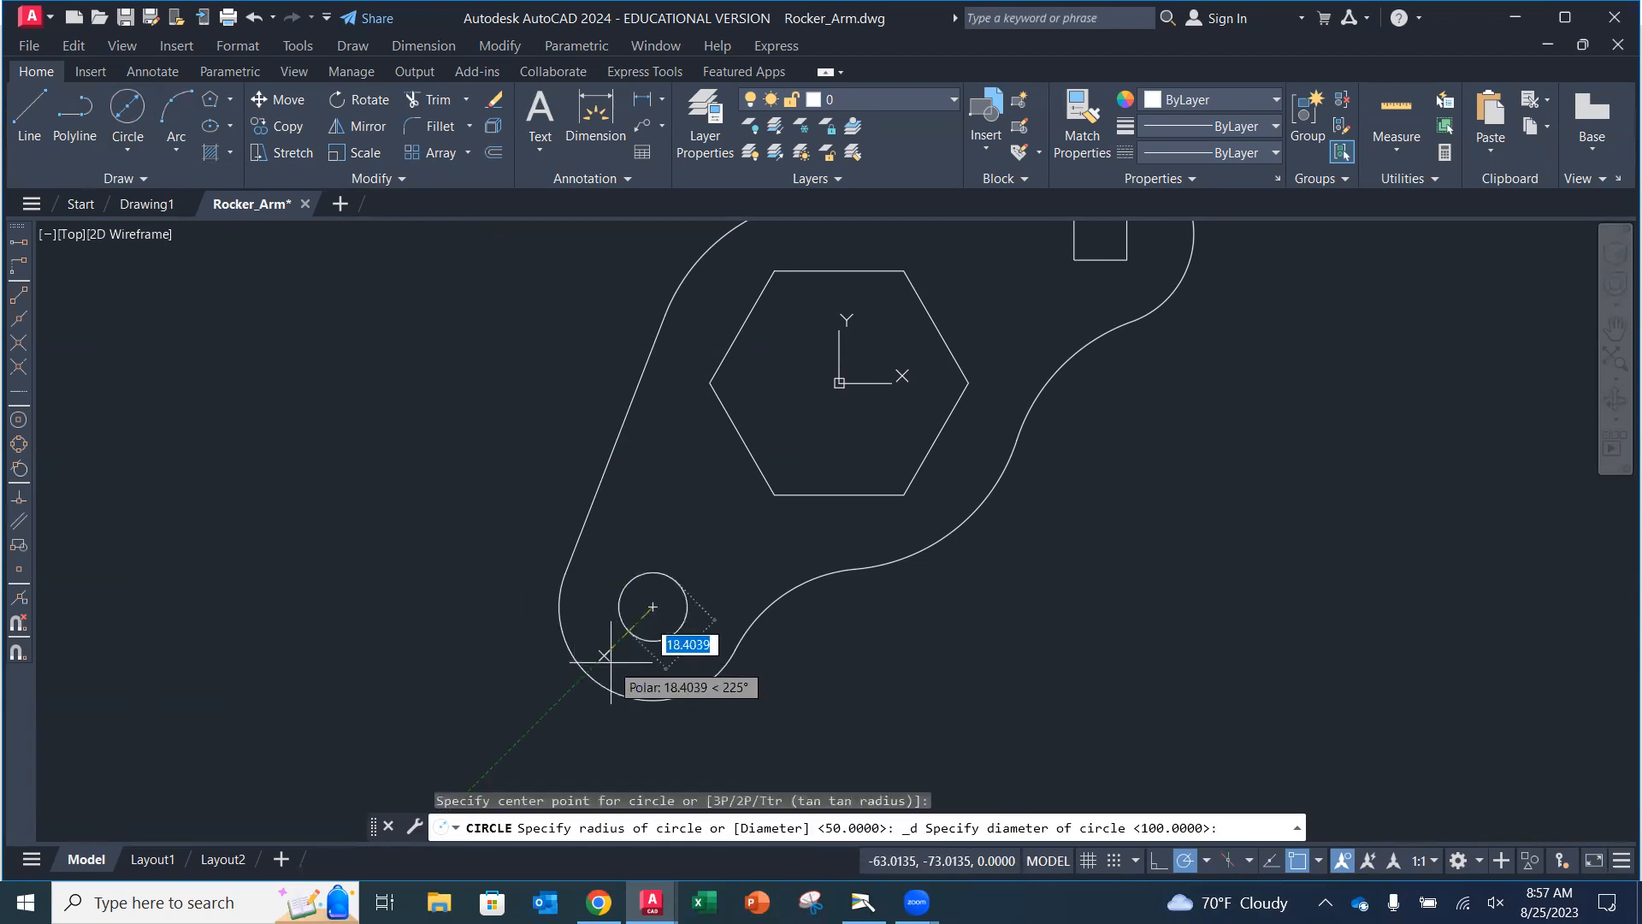
{"action": "type", "text": "20"}
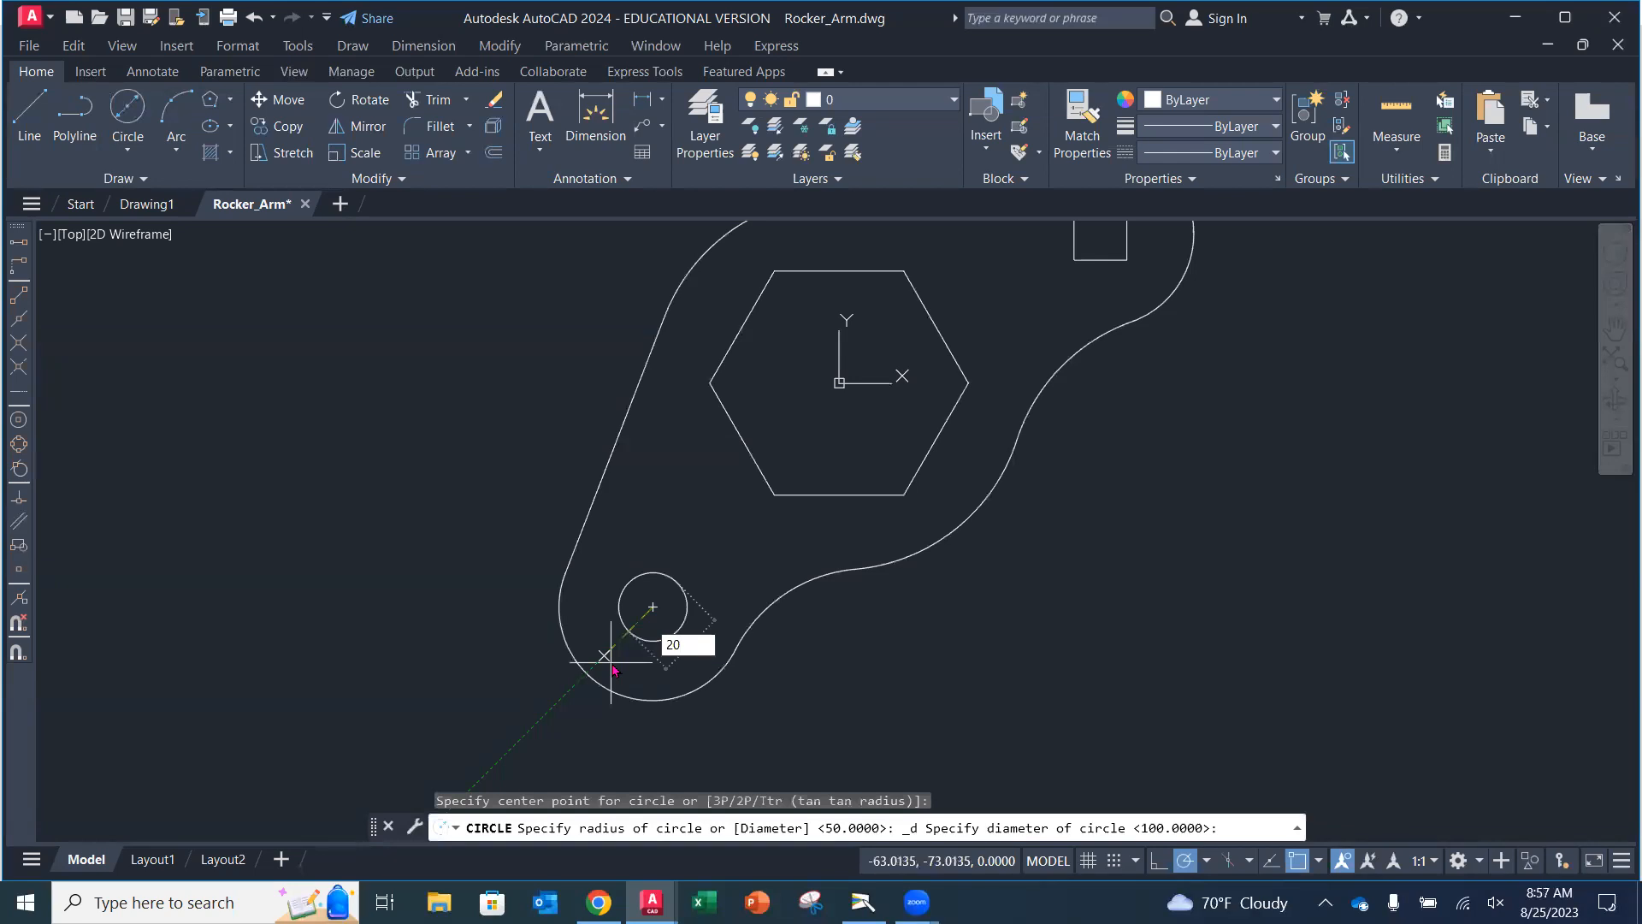
{"action": "key", "text": "Return"}
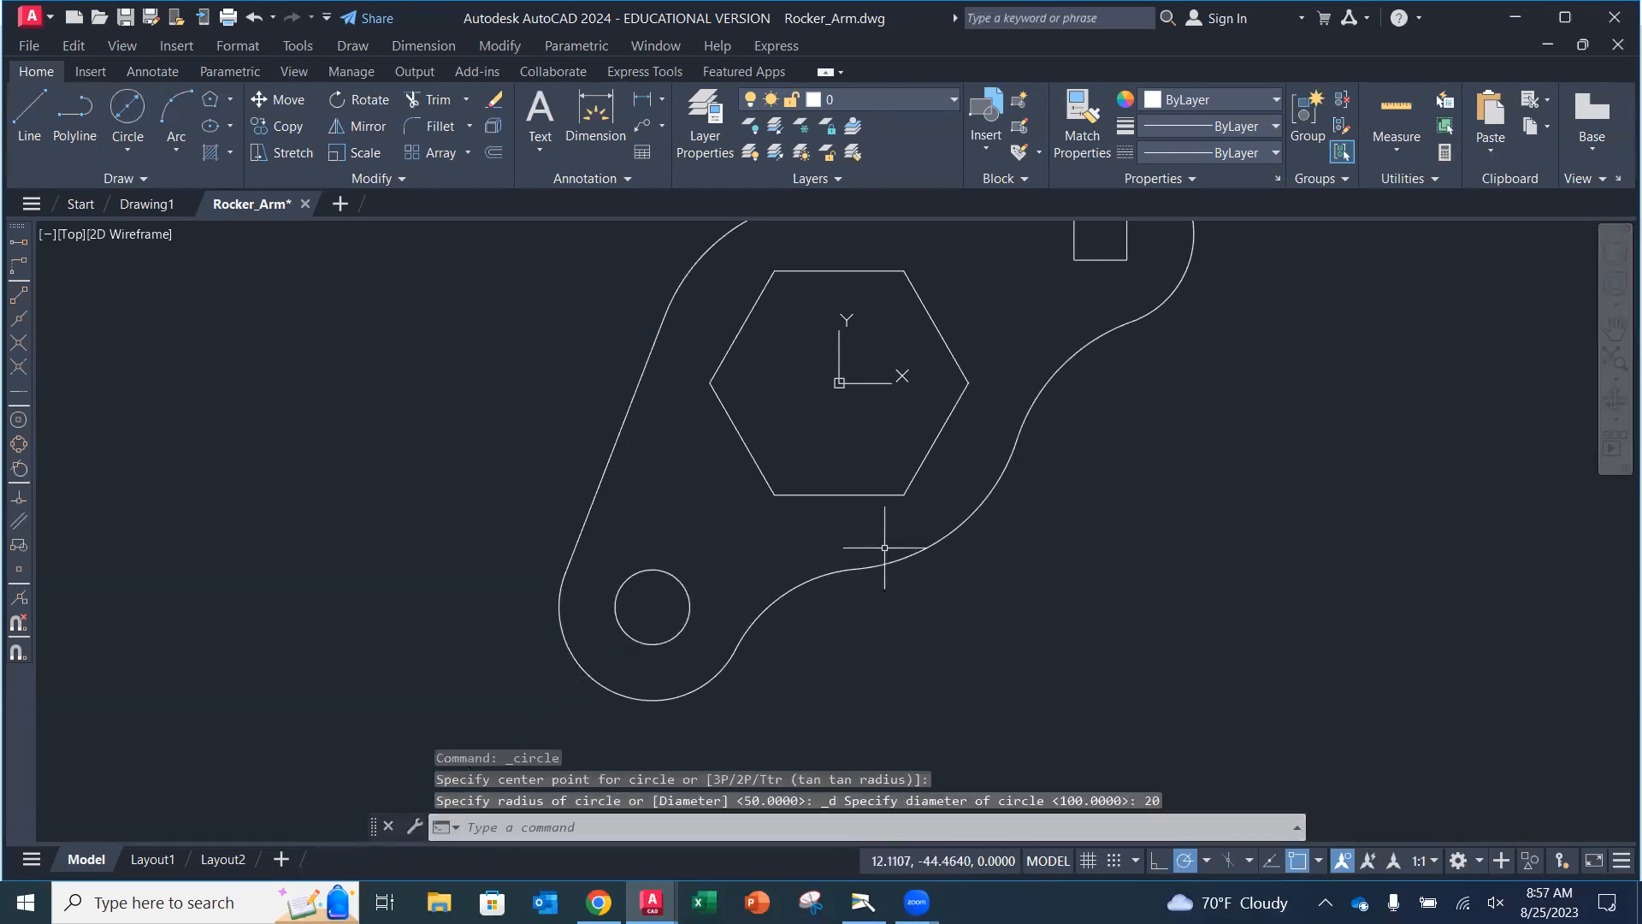
Compare the drawing with the textbook's Rocker-Arm Design and return to the drawing.
{"action": "scroll", "coordinate": [941, 393], "scroll_direction": "down", "scroll_amount": 3}
{"action": "mouse_move", "coordinate": [952, 397]}
{"action": "middle_mouse_down"}
{"action": "mouse_move", "coordinate": [933, 430]}
{"action": "mouse_move", "coordinate": [758, 476]}
{"action": "mouse_move", "coordinate": [906, 428]}
{"action": "mouse_move", "coordinate": [889, 465]}
{"action": "middle_mouse_up"}
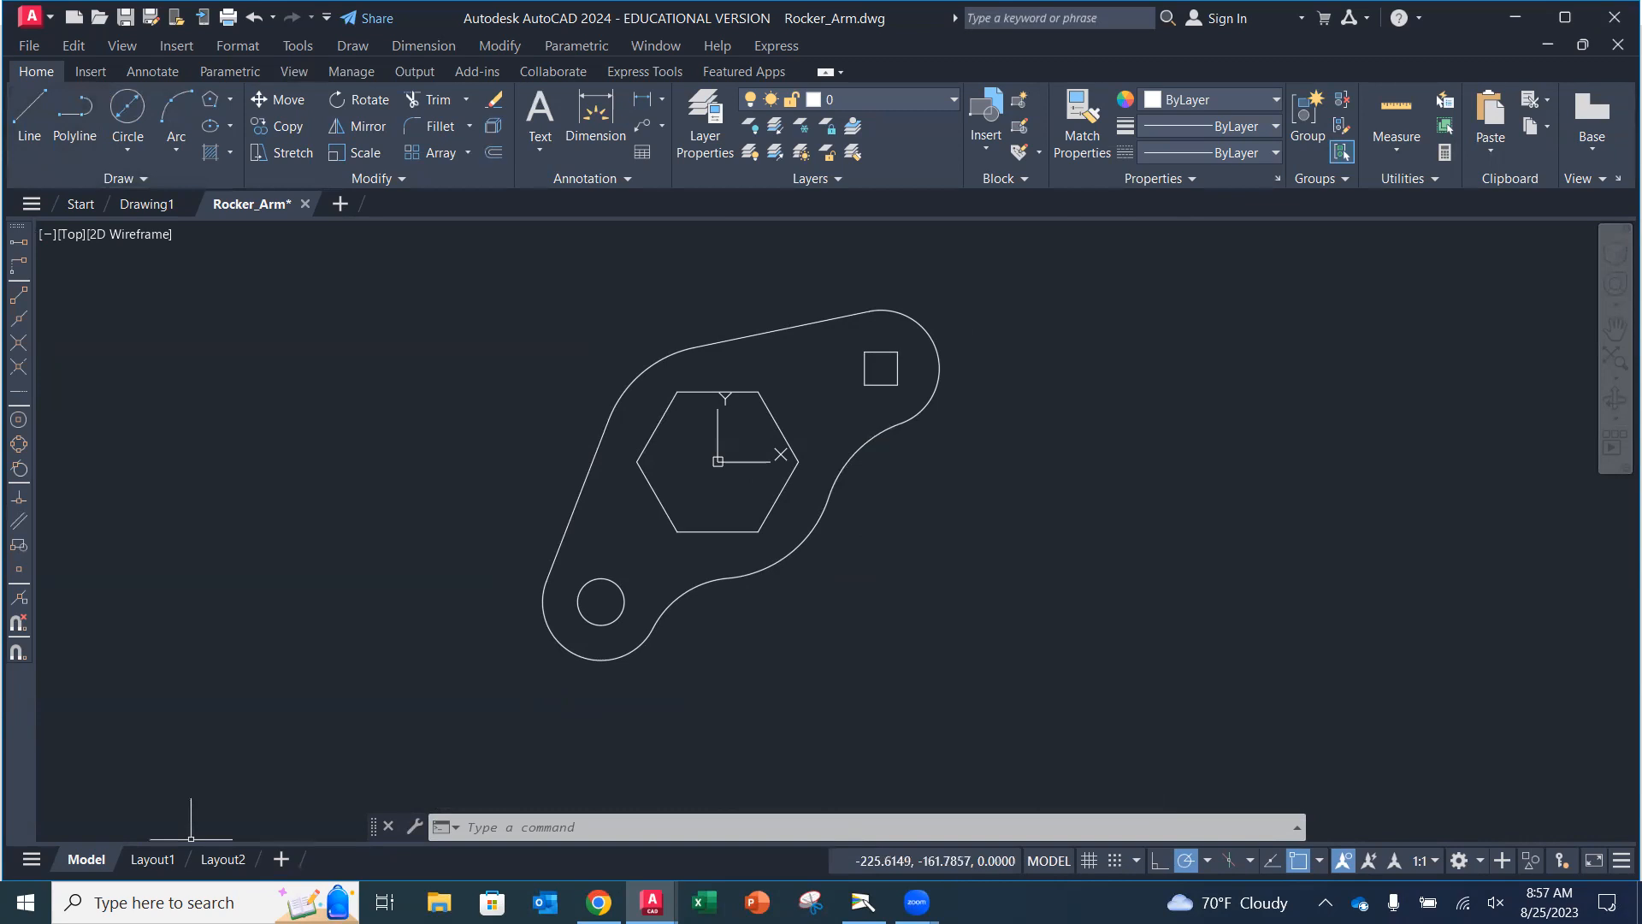
{"action": "scroll", "coordinate": [775, 544], "scroll_direction": "up", "scroll_amount": 3}
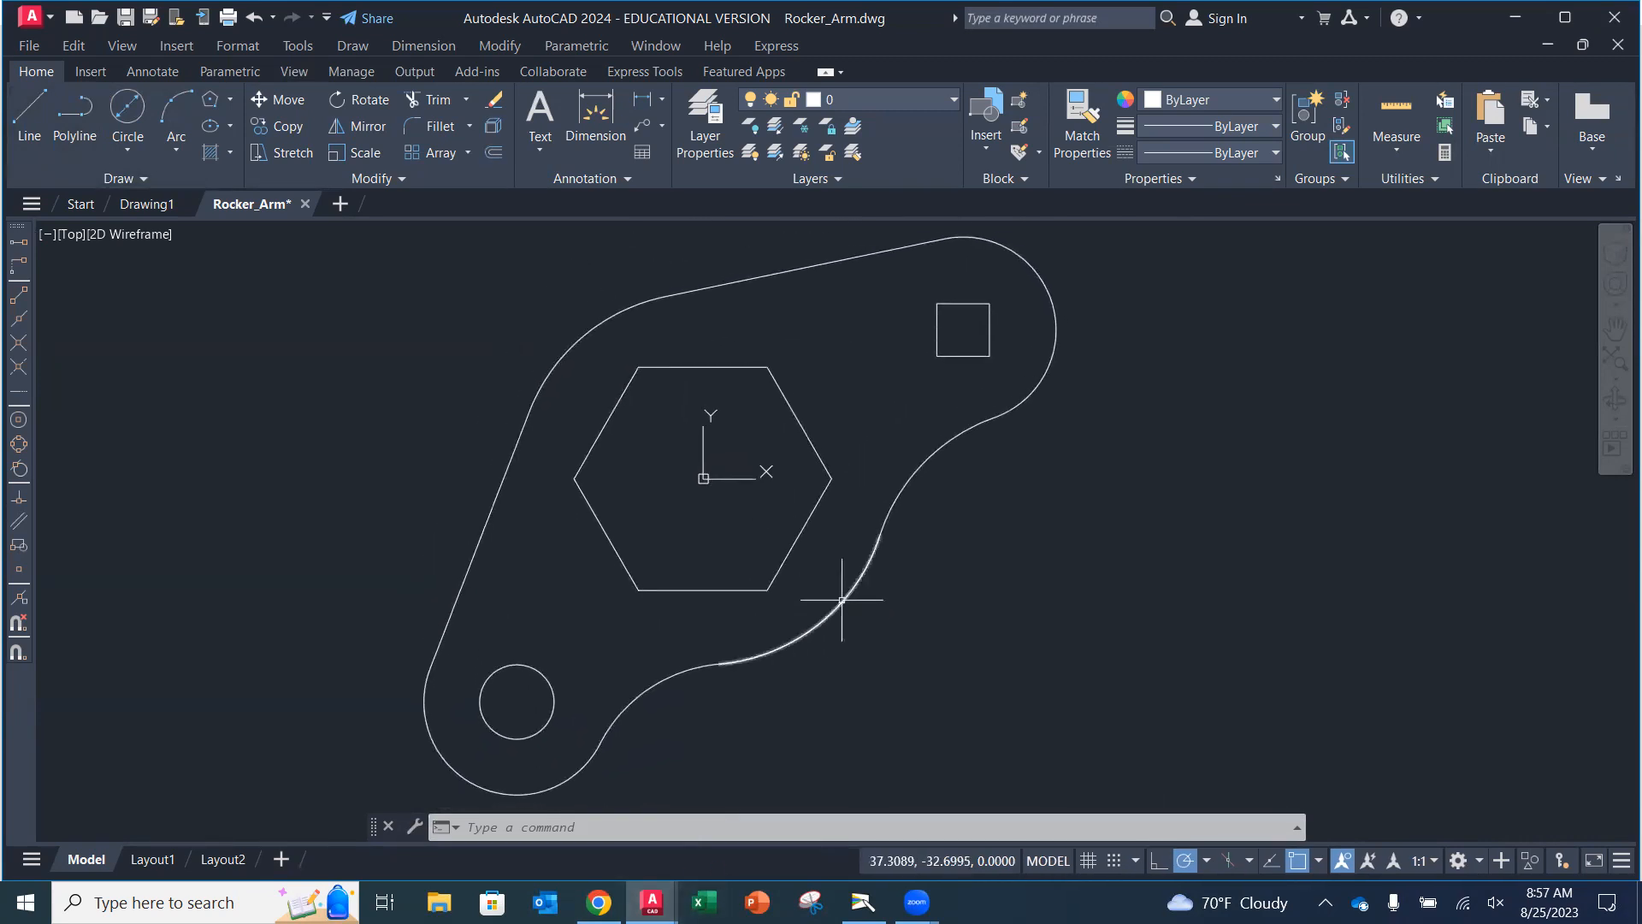
{"action": "left_click", "coordinate": [862, 902]}
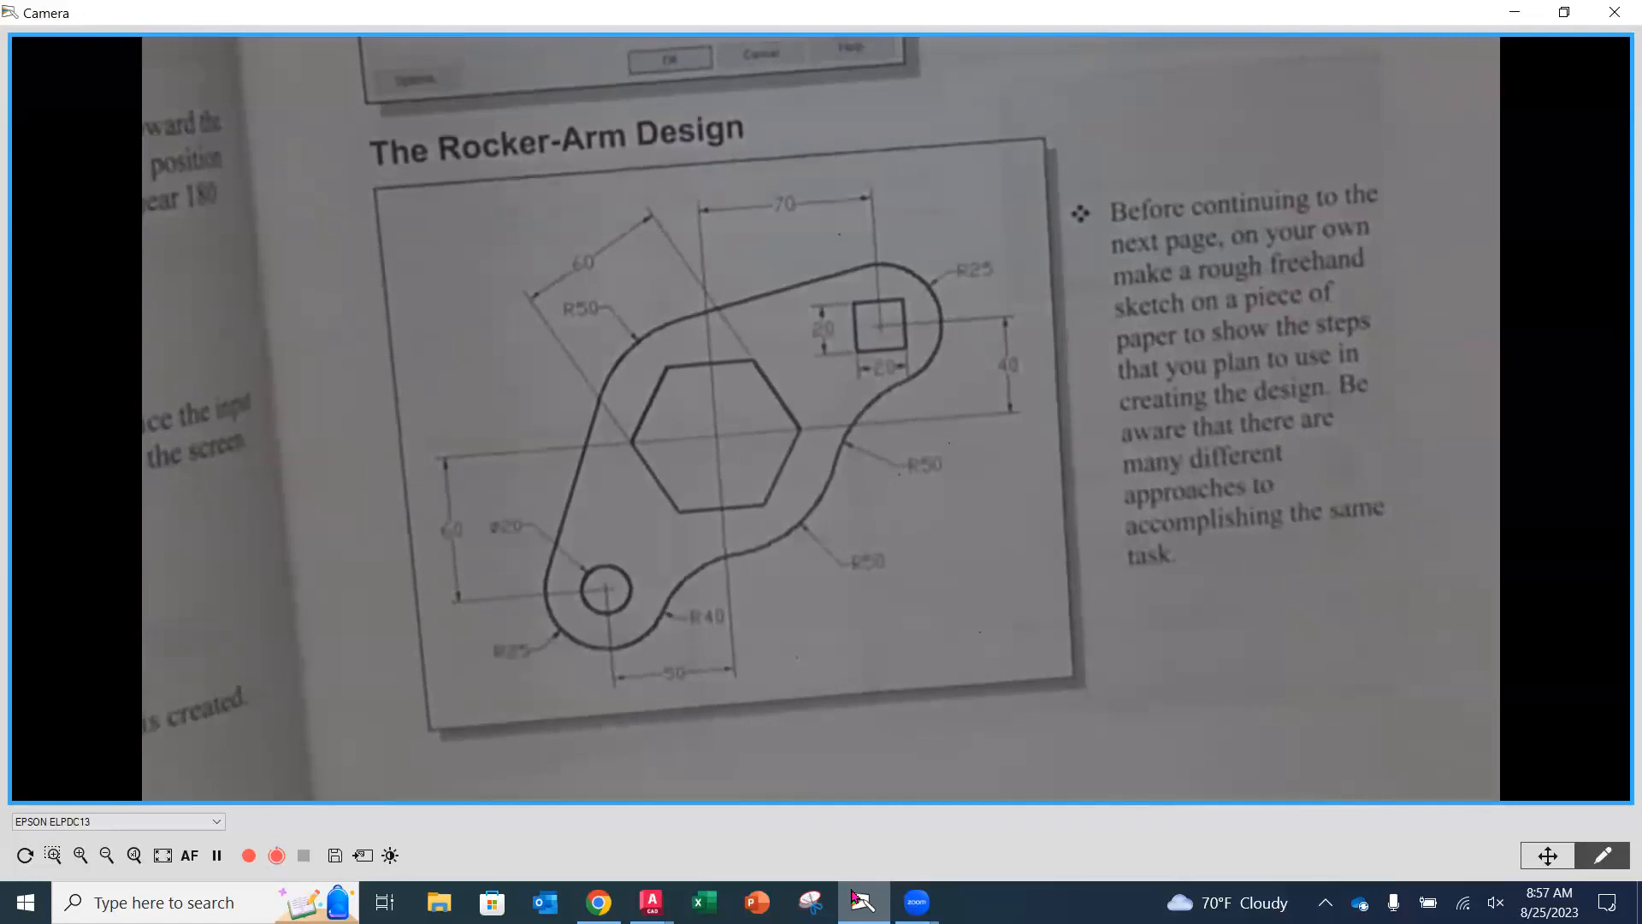
{"action": "left_click", "coordinate": [1512, 12]}
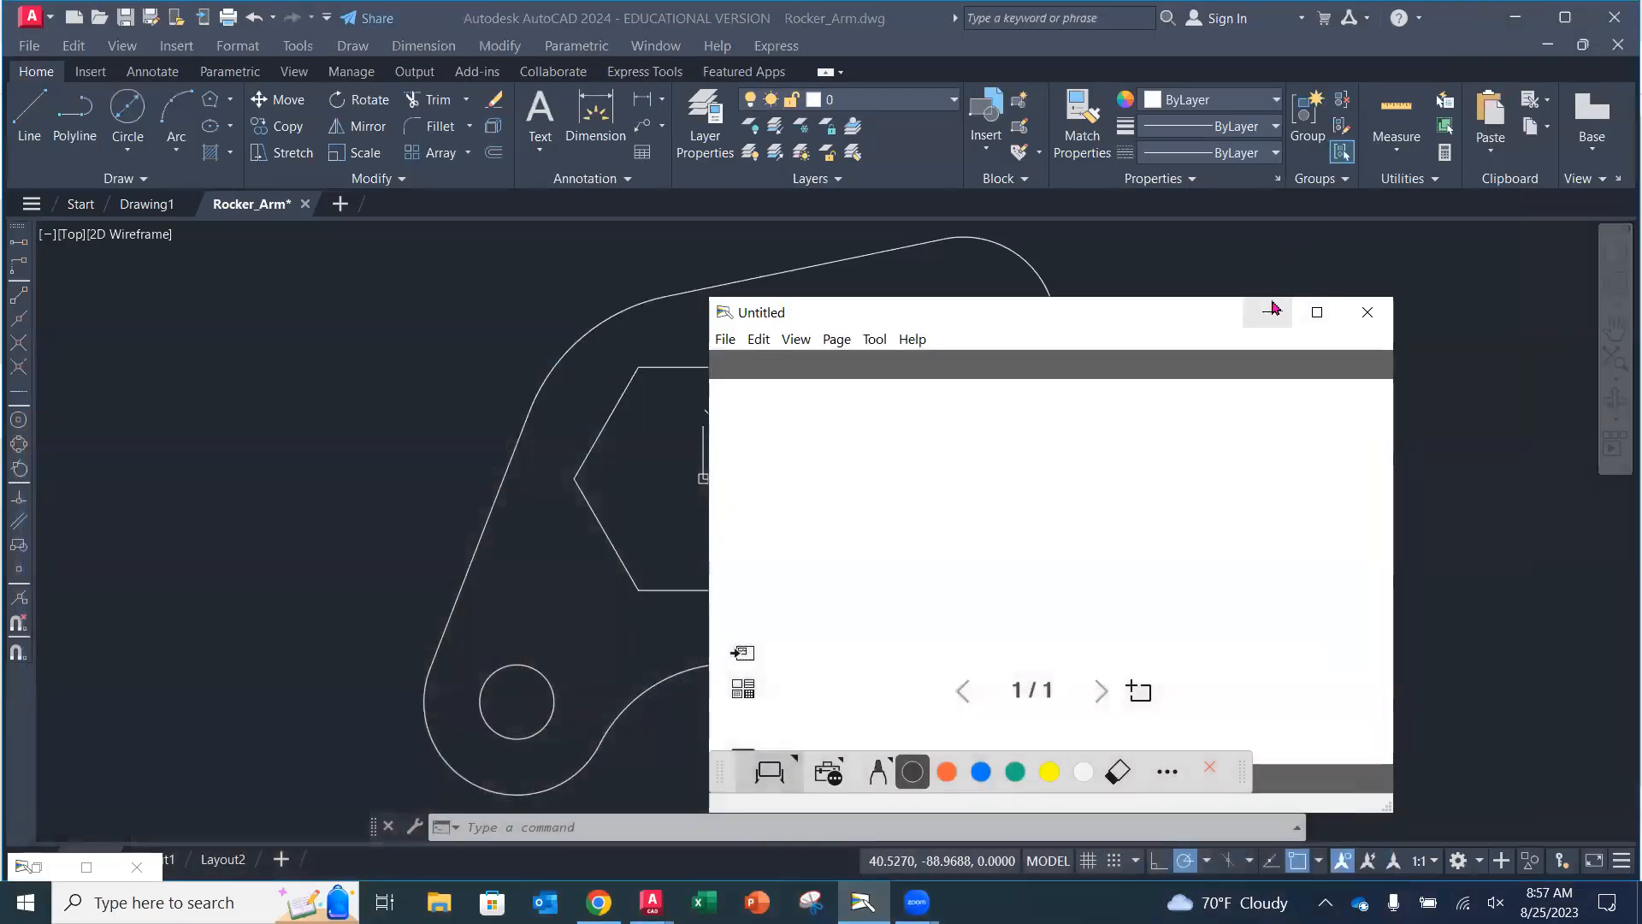
{"action": "left_click", "coordinate": [1267, 312]}
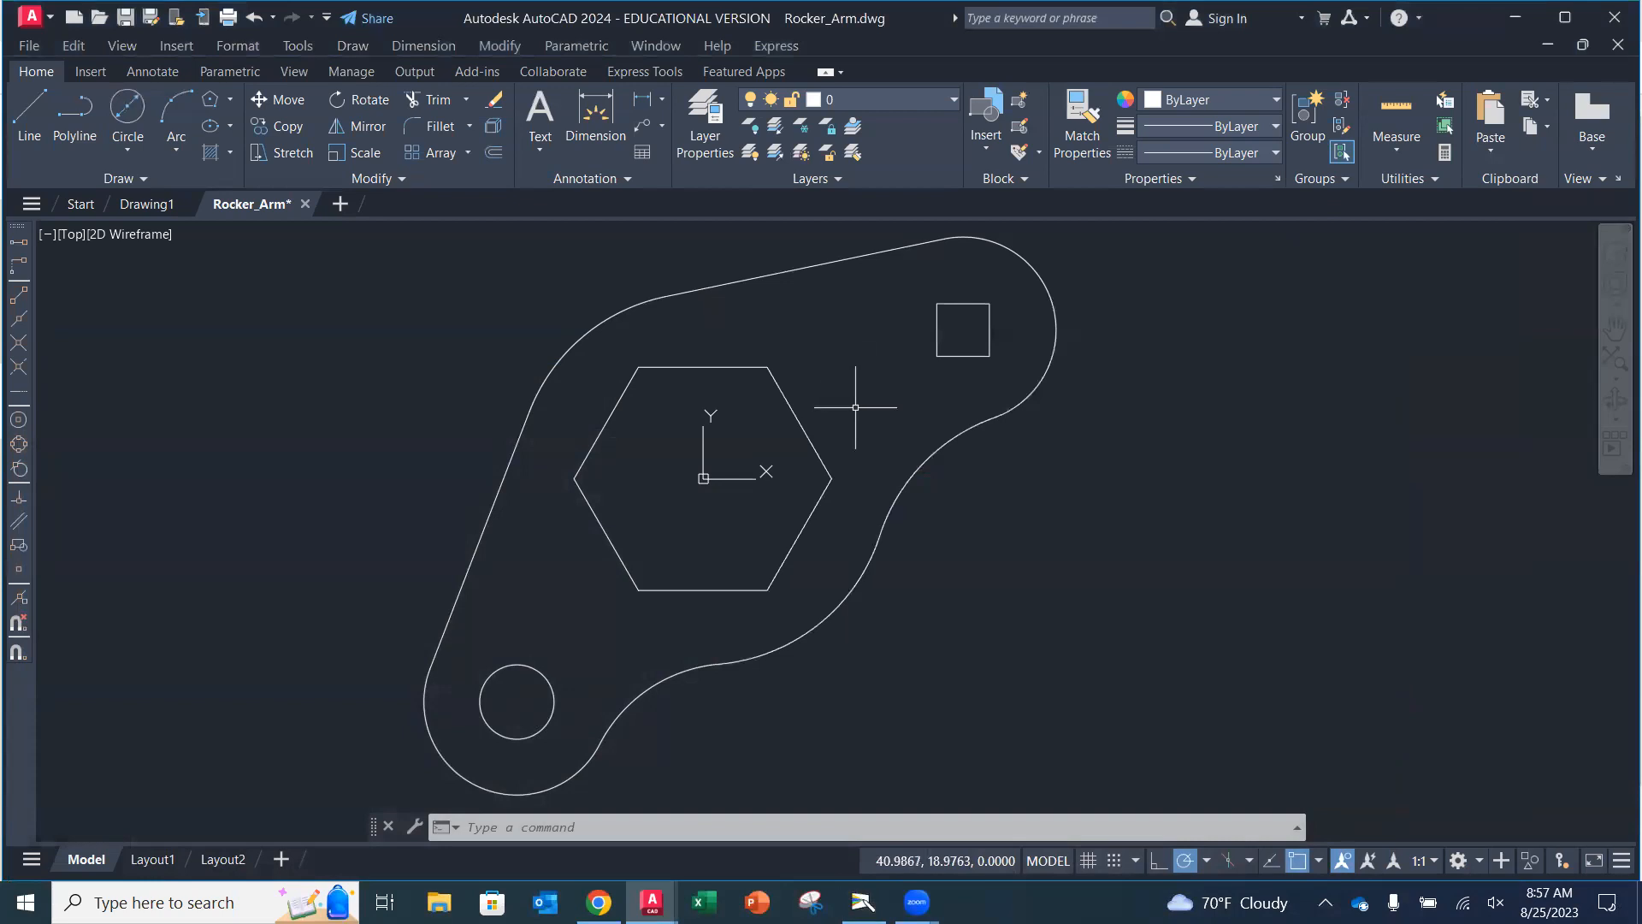